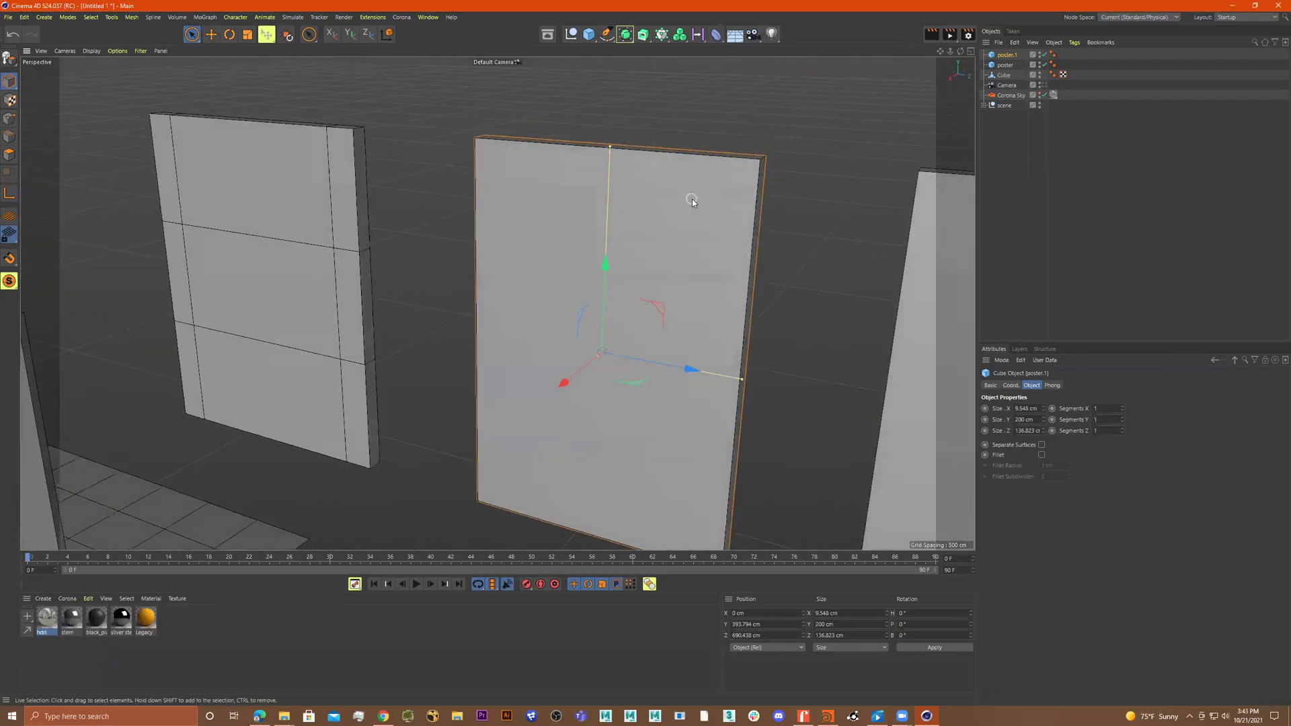
Step: Thicken the middle poster cube to about 11.4 cm along X
{"action": "scroll", "coordinate": [704, 205], "scroll_direction": "up", "scroll_amount": 2}
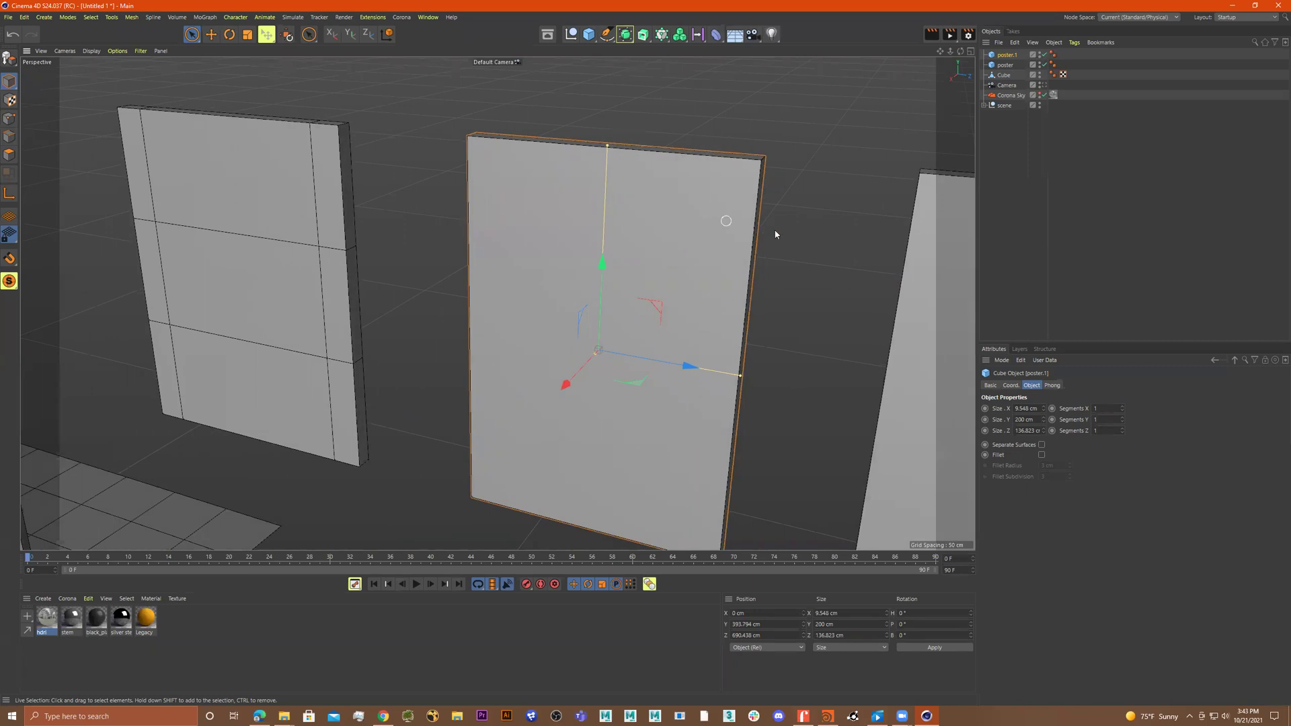
{"action": "scroll", "coordinate": [802, 238], "scroll_direction": "down", "scroll_amount": 1}
{"action": "mouse_move", "coordinate": [626, 335]}
{"action": "left_mouse_down"}
{"action": "mouse_move", "coordinate": [574, 373]}
{"action": "mouse_move", "coordinate": [639, 329]}
{"action": "mouse_move", "coordinate": [628, 336]}
{"action": "left_mouse_up"}
{"action": "left_click_drag", "start_coordinate": [758, 268], "coordinate": [748, 302], "text": "alt"}
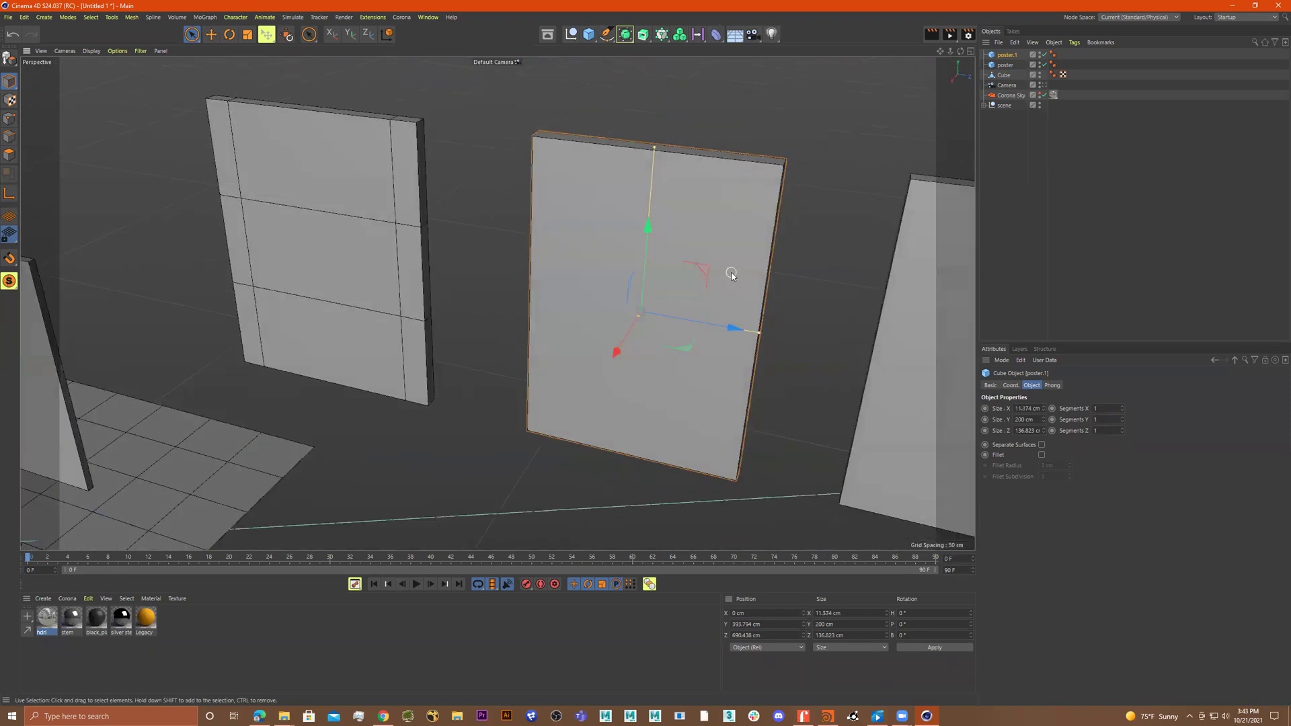
Step: Convert the middle poster cube to an editable polygon object and select its front face
{"action": "key", "text": "c"}
{"action": "right_click", "coordinate": [718, 237]}
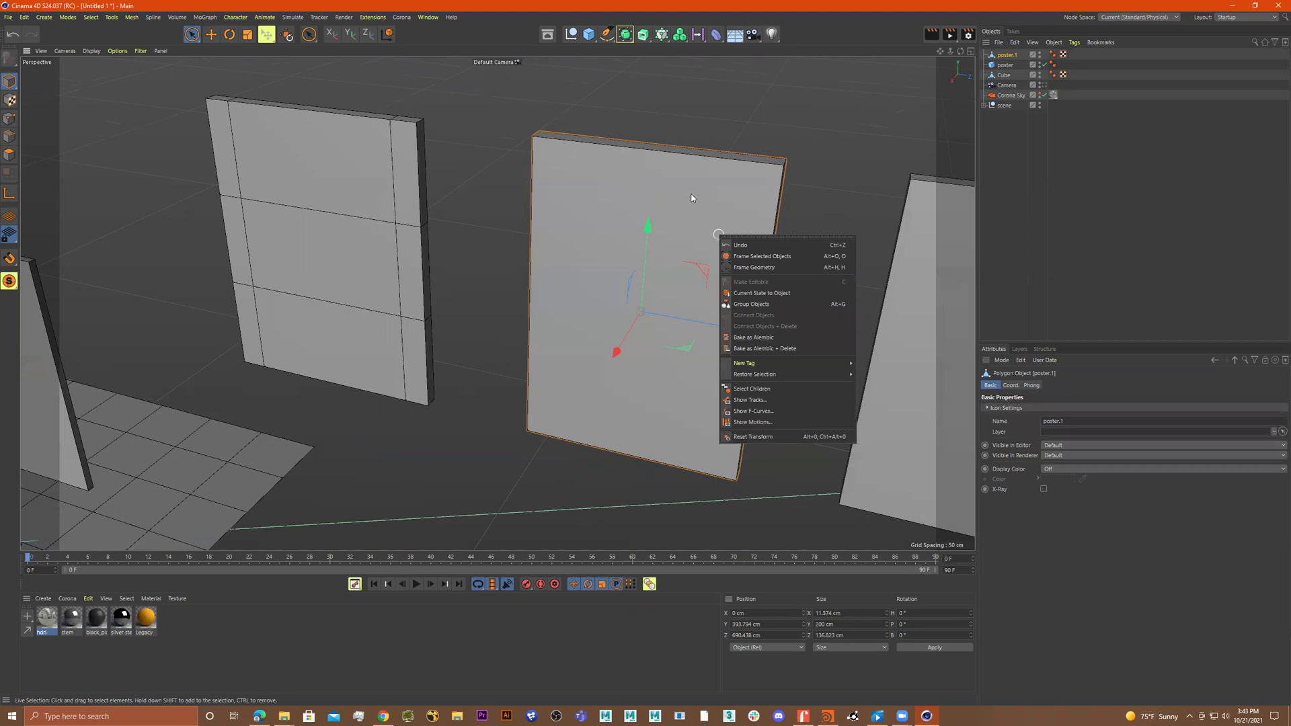
{"action": "left_click", "coordinate": [33, 137]}
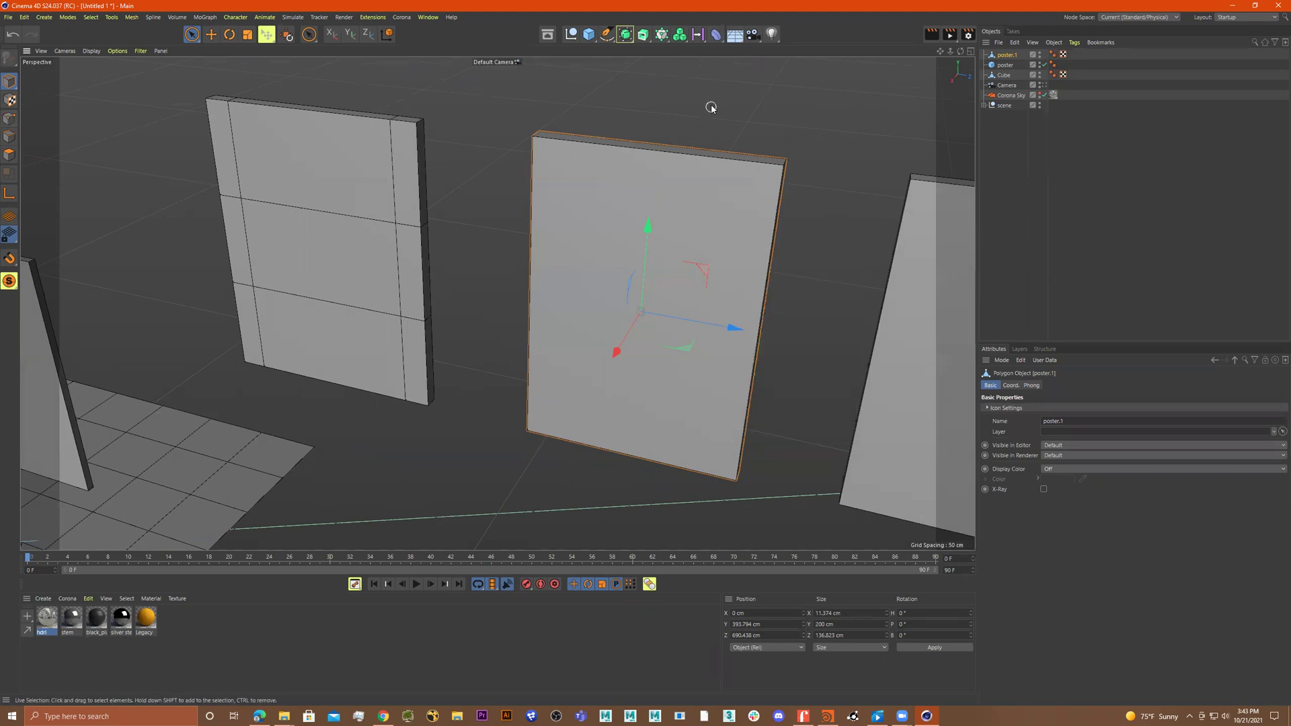
{"action": "right_click", "coordinate": [637, 189]}
{"action": "left_click", "coordinate": [698, 152]}
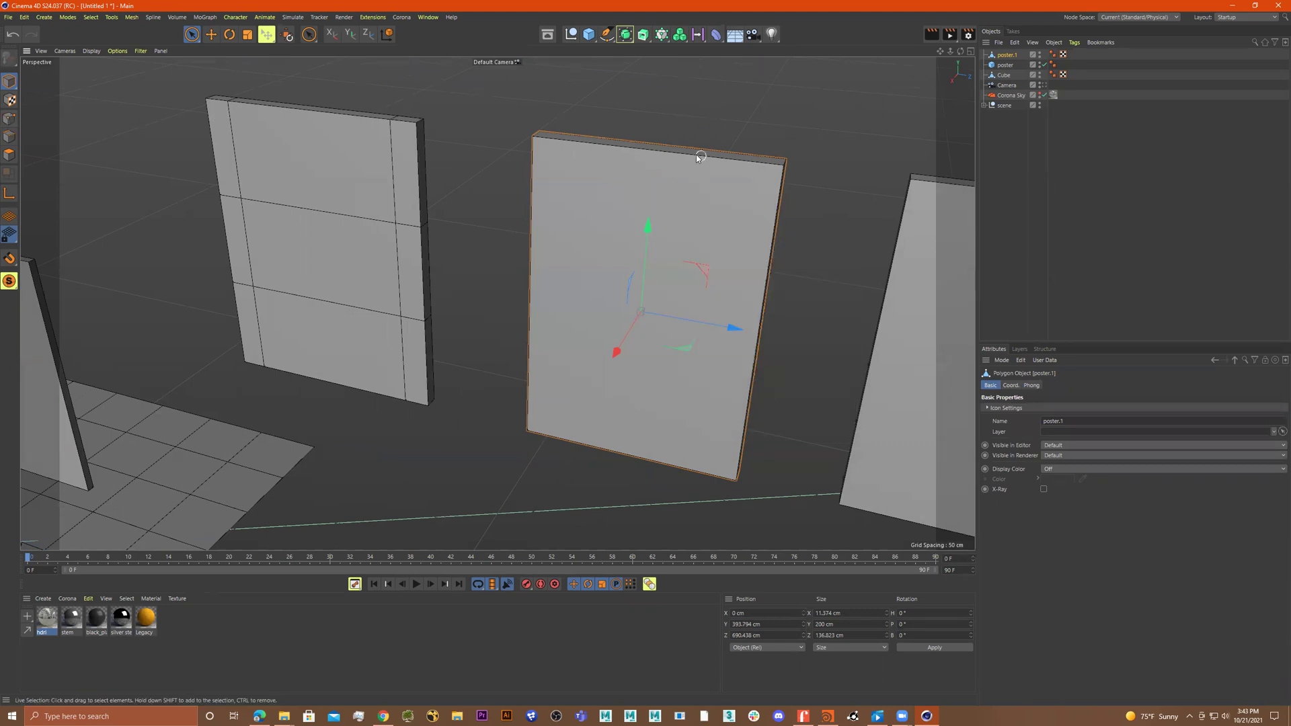
{"action": "left_click", "coordinate": [8, 136]}
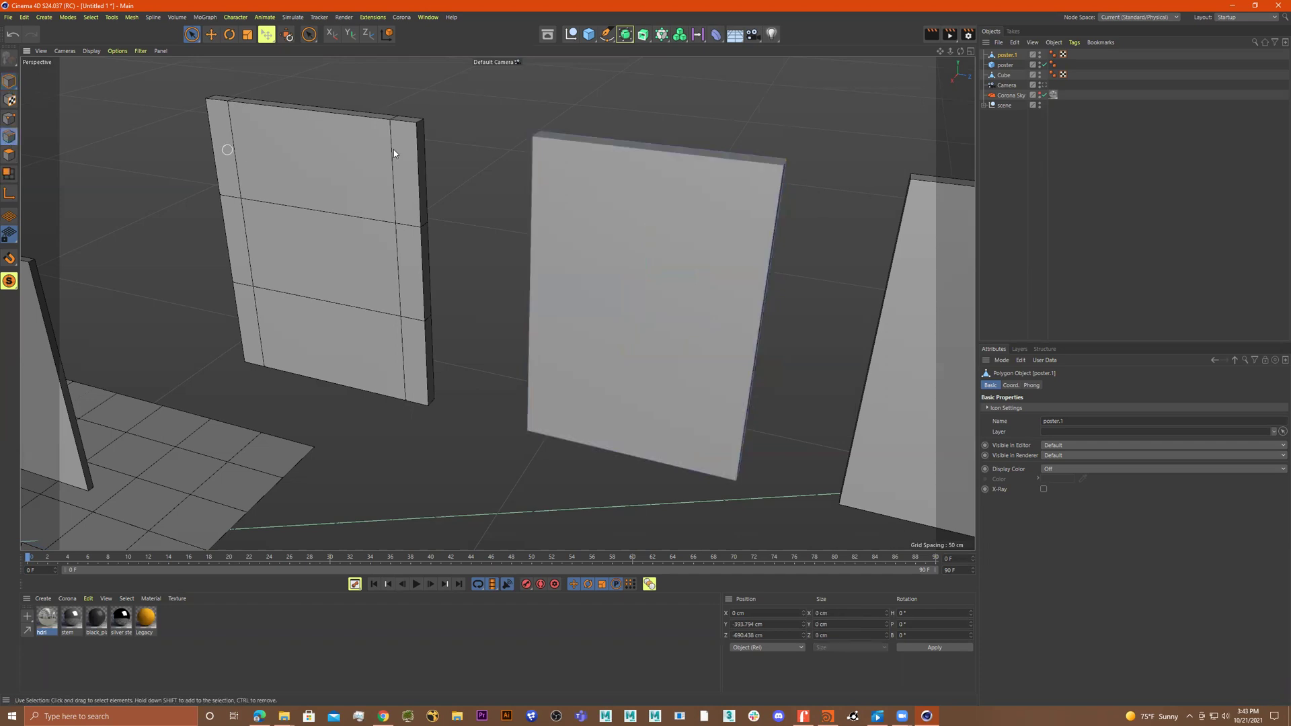
{"action": "right_click", "coordinate": [504, 137]}
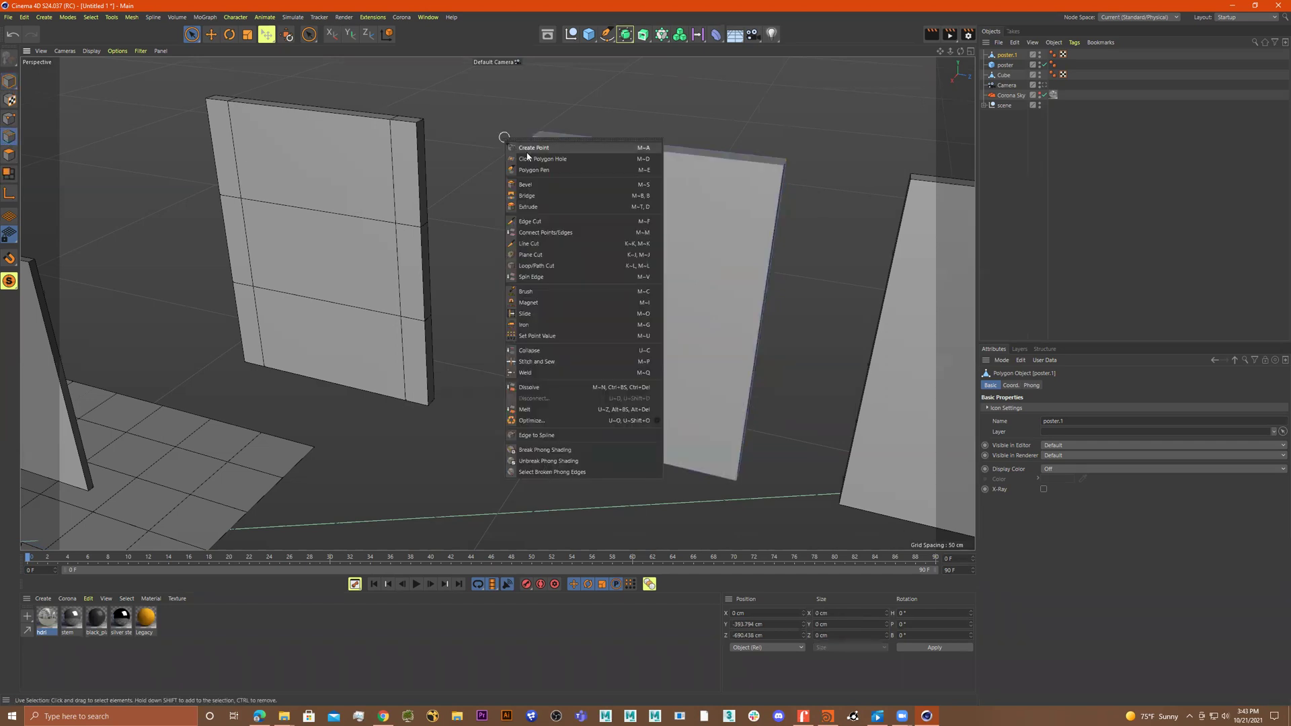
{"action": "left_click", "coordinate": [9, 155]}
{"action": "left_click", "coordinate": [9, 154]}
{"action": "left_click", "coordinate": [564, 207]}
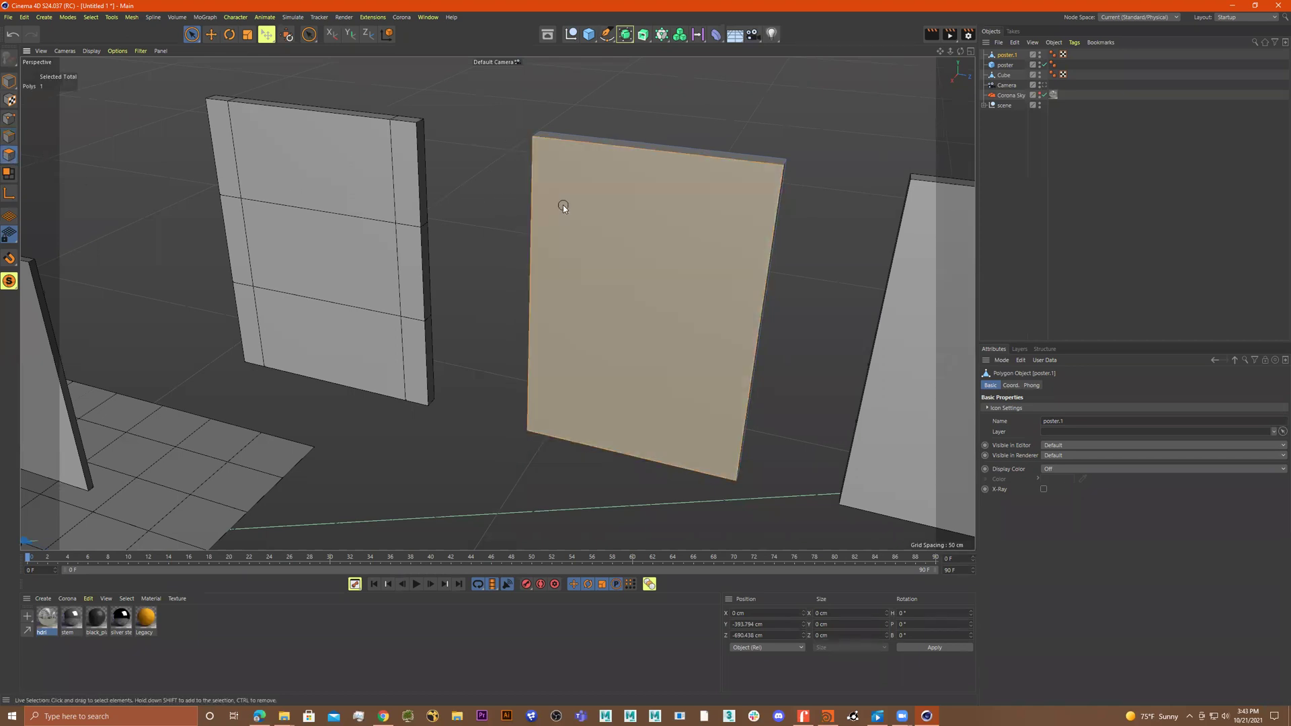
Step: Inset the poster's front face repeatedly with Extrude Inner into concentric borders, leaving a centre face of about 173 by 110 cm
{"action": "right_click", "coordinate": [476, 180]}
{"action": "left_click", "coordinate": [520, 261]}
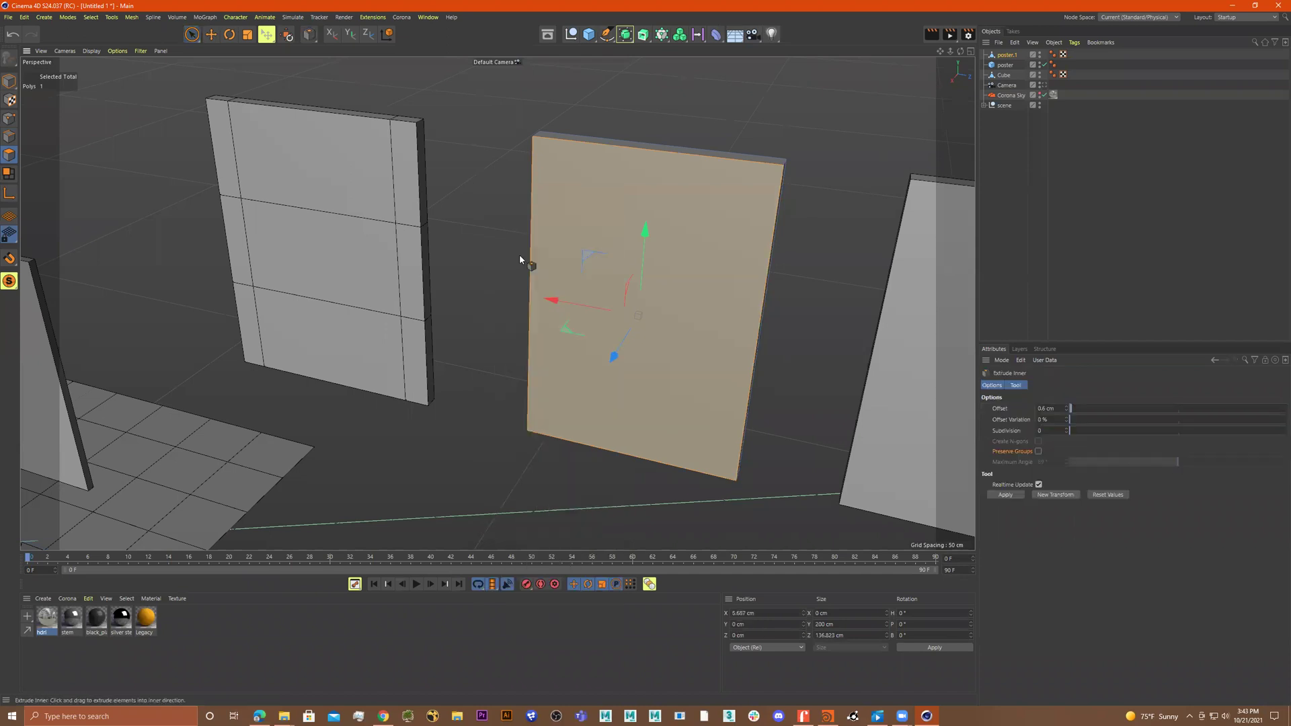
{"action": "left_click_drag", "start_coordinate": [514, 207], "coordinate": [564, 211], "text": "alt"}
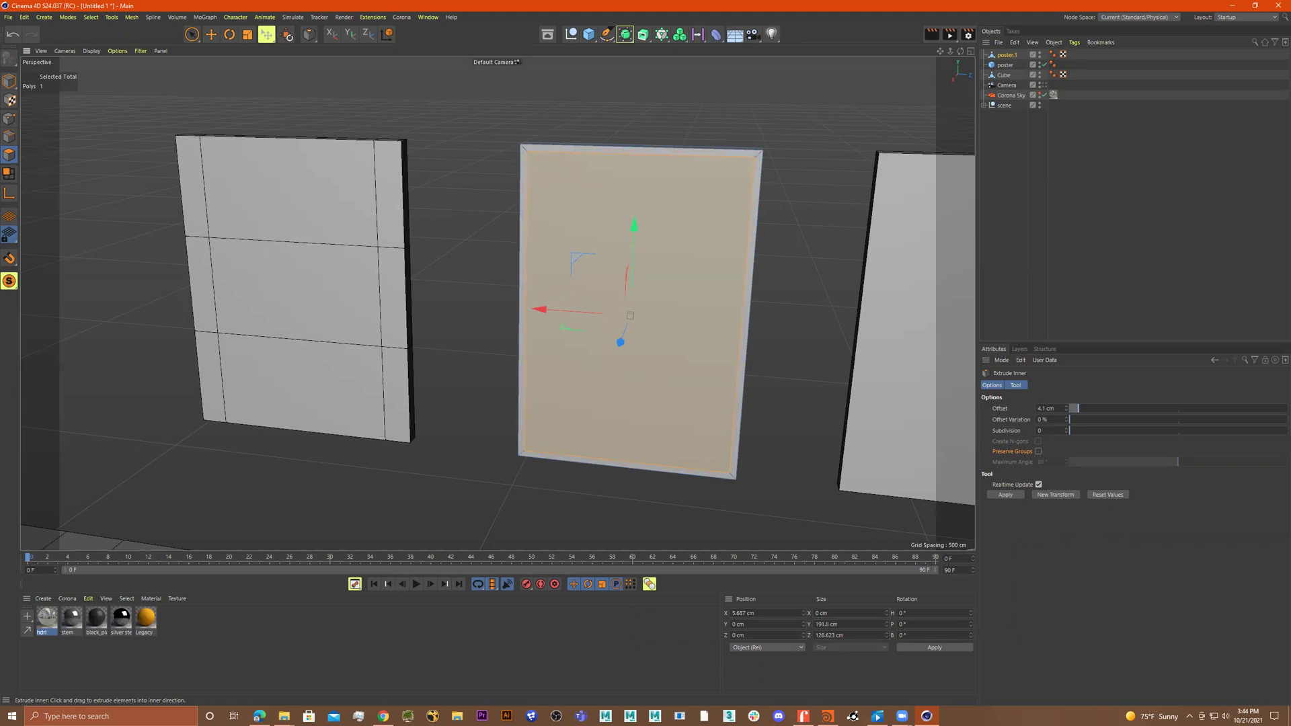
{"action": "mouse_move", "coordinate": [483, 204]}
{"action": "left_mouse_down"}
{"action": "mouse_move", "coordinate": [453, 204]}
{"action": "mouse_move", "coordinate": [488, 209]}
{"action": "mouse_move", "coordinate": [492, 178]}
{"action": "mouse_move", "coordinate": [476, 196]}
{"action": "left_mouse_up"}
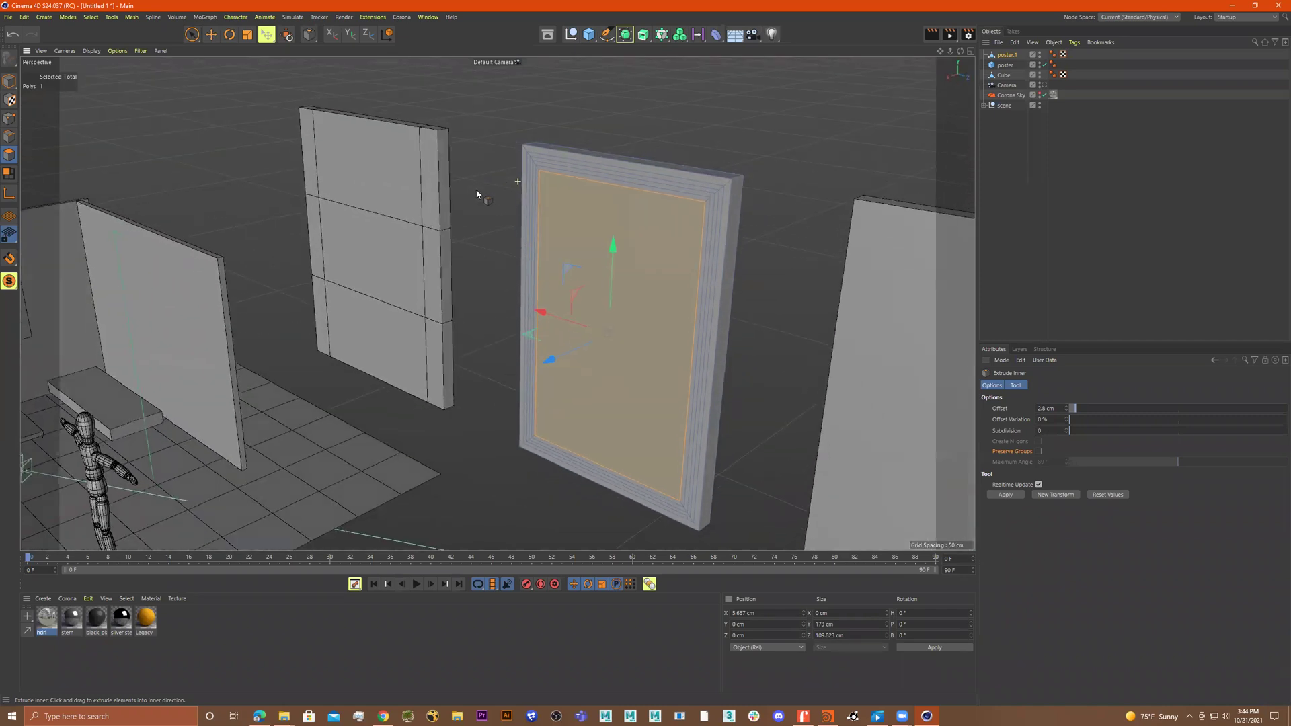
{"action": "left_click_drag", "start_coordinate": [546, 358], "coordinate": [547, 358]}
Step: Extrude the centre face about 3.6 cm back into the poster to recess it
{"action": "right_click", "coordinate": [477, 271]}
{"action": "left_click", "coordinate": [517, 319]}
{"action": "scroll", "coordinate": [527, 317], "scroll_direction": "up", "scroll_amount": 4}
{"action": "left_click_drag", "start_coordinate": [657, 341], "coordinate": [608, 367]}
{"action": "left_click_drag", "start_coordinate": [613, 346], "coordinate": [742, 340], "text": "alt"}
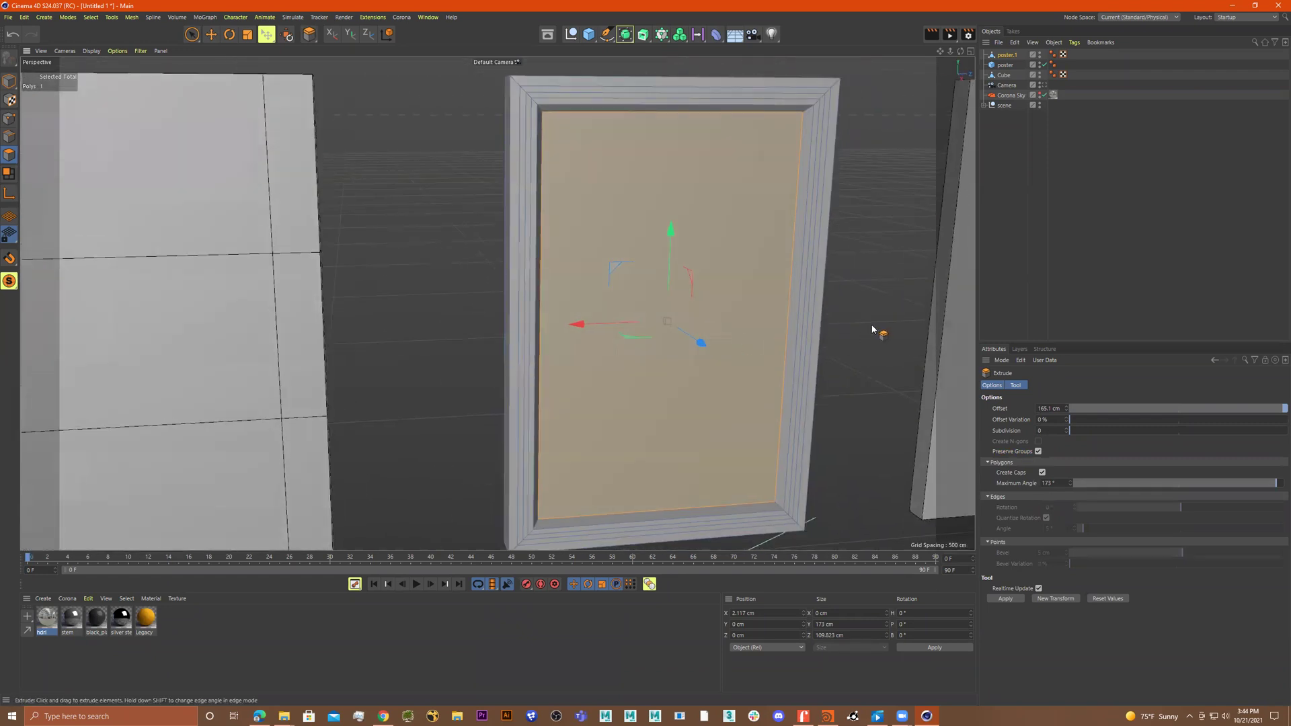
{"action": "key", "text": "space"}
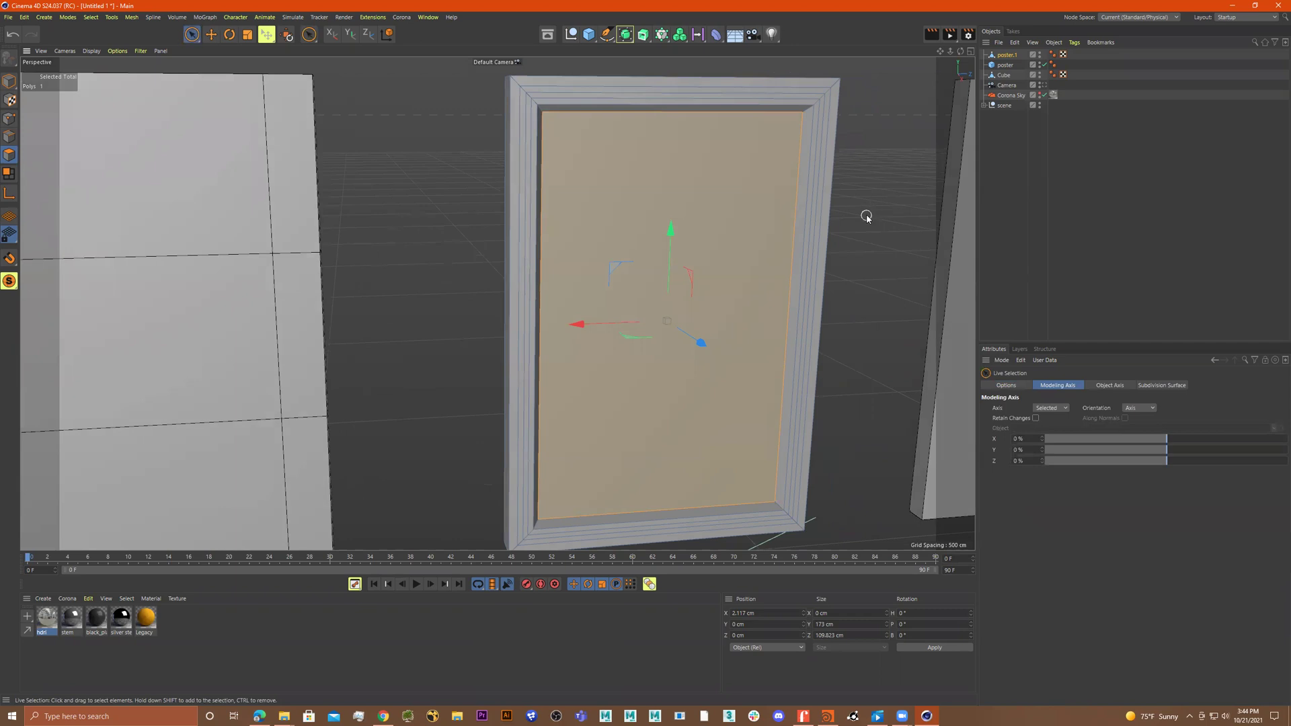
Step: Loop-select the outermost front border of the frame and move it forward to about 8.4 cm on X
{"action": "key", "text": "u"}
{"action": "key", "text": "l"}
{"action": "left_click_drag", "start_coordinate": [812, 131], "coordinate": [766, 143], "text": "alt"}
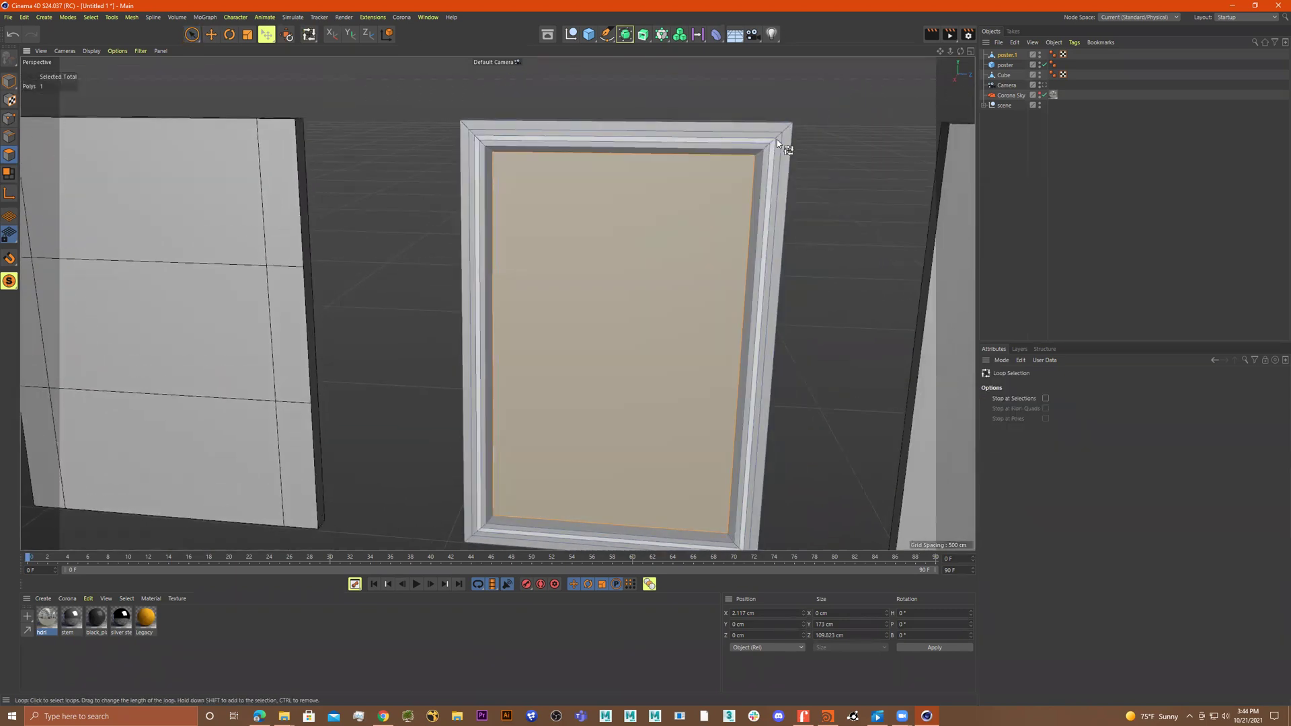
{"action": "left_click", "coordinate": [778, 138]}
{"action": "mouse_move", "coordinate": [779, 140]}
{"action": "left_mouse_down", "text": "alt"}
{"action": "mouse_move", "coordinate": [759, 141]}
{"action": "mouse_move", "coordinate": [813, 163]}
{"action": "mouse_move", "coordinate": [793, 138]}
{"action": "left_mouse_up", "text": "alt"}
{"action": "left_click", "coordinate": [784, 146]}
{"action": "left_click", "coordinate": [819, 143]}
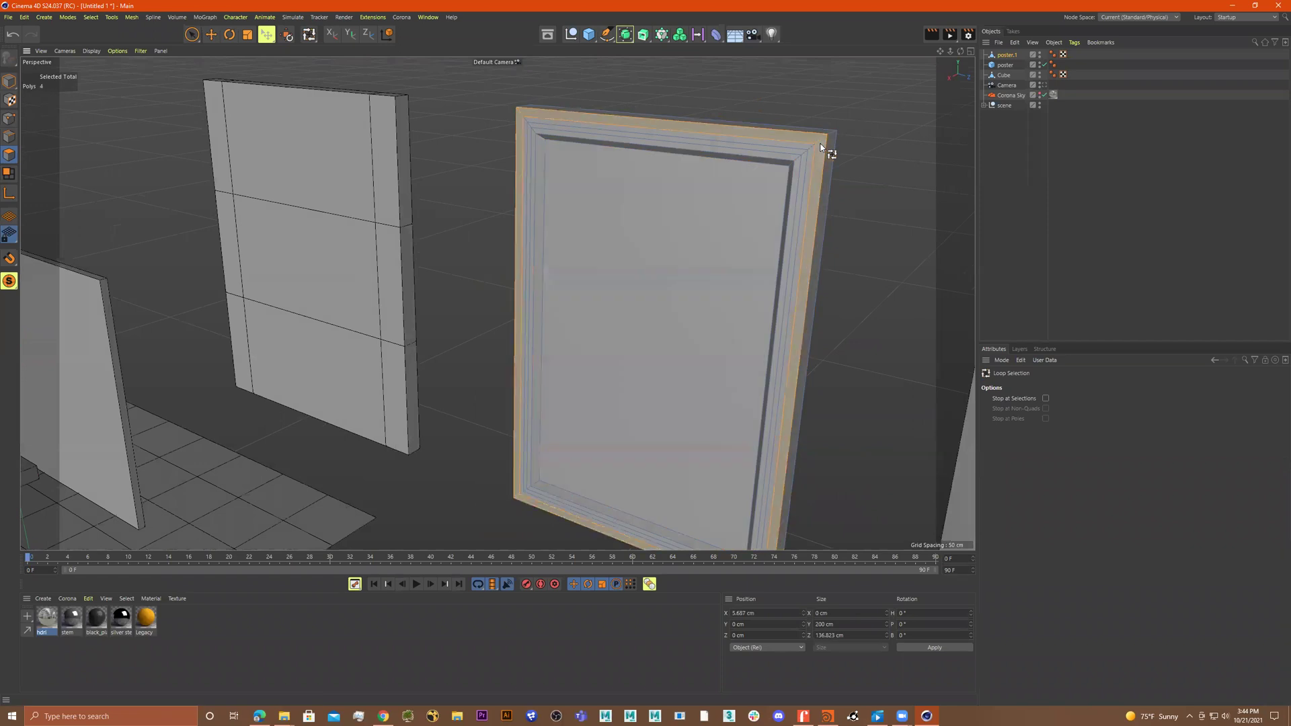
{"action": "left_click_drag", "start_coordinate": [893, 233], "coordinate": [861, 235], "text": "alt"}
{"action": "key", "text": "e"}
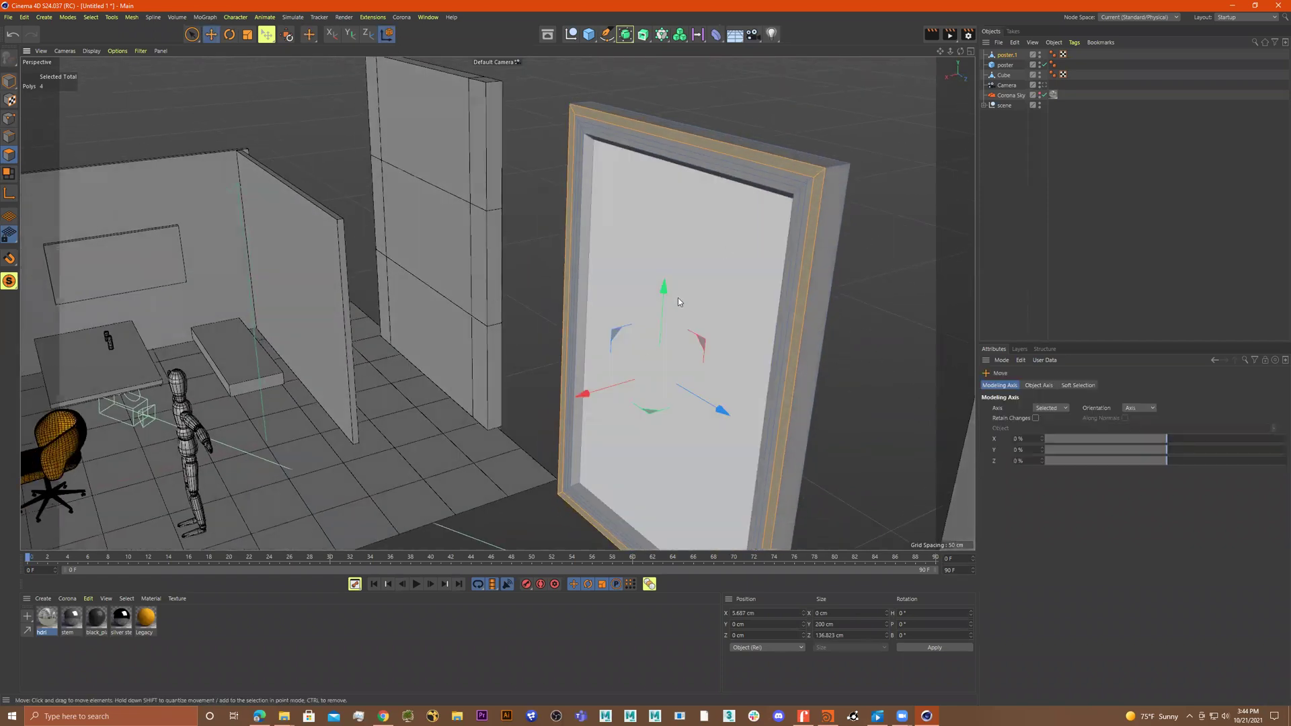
{"action": "left_click_drag", "start_coordinate": [587, 393], "coordinate": [584, 389]}
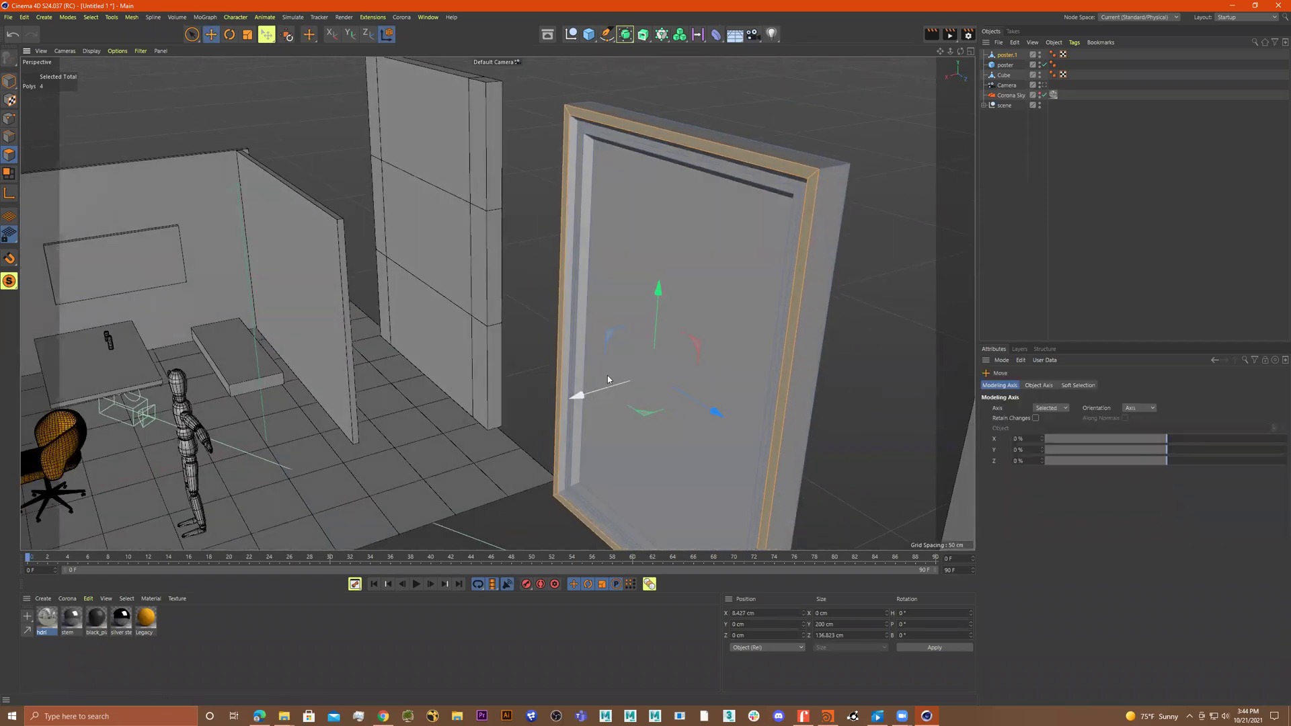
Step: Activate Loop Selection and examine the corner profile of the frame's nested borders from several angles
{"action": "left_click_drag", "start_coordinate": [627, 306], "coordinate": [652, 278], "text": "alt"}
{"action": "right_click_drag", "start_coordinate": [628, 157], "coordinate": [685, 150], "text": "alt"}
{"action": "left_click_drag", "start_coordinate": [686, 150], "coordinate": [642, 135], "text": "alt"}
{"action": "scroll", "coordinate": [642, 134], "scroll_direction": "up", "scroll_amount": 1}
{"action": "key", "text": "u"}
{"action": "key", "text": "l"}
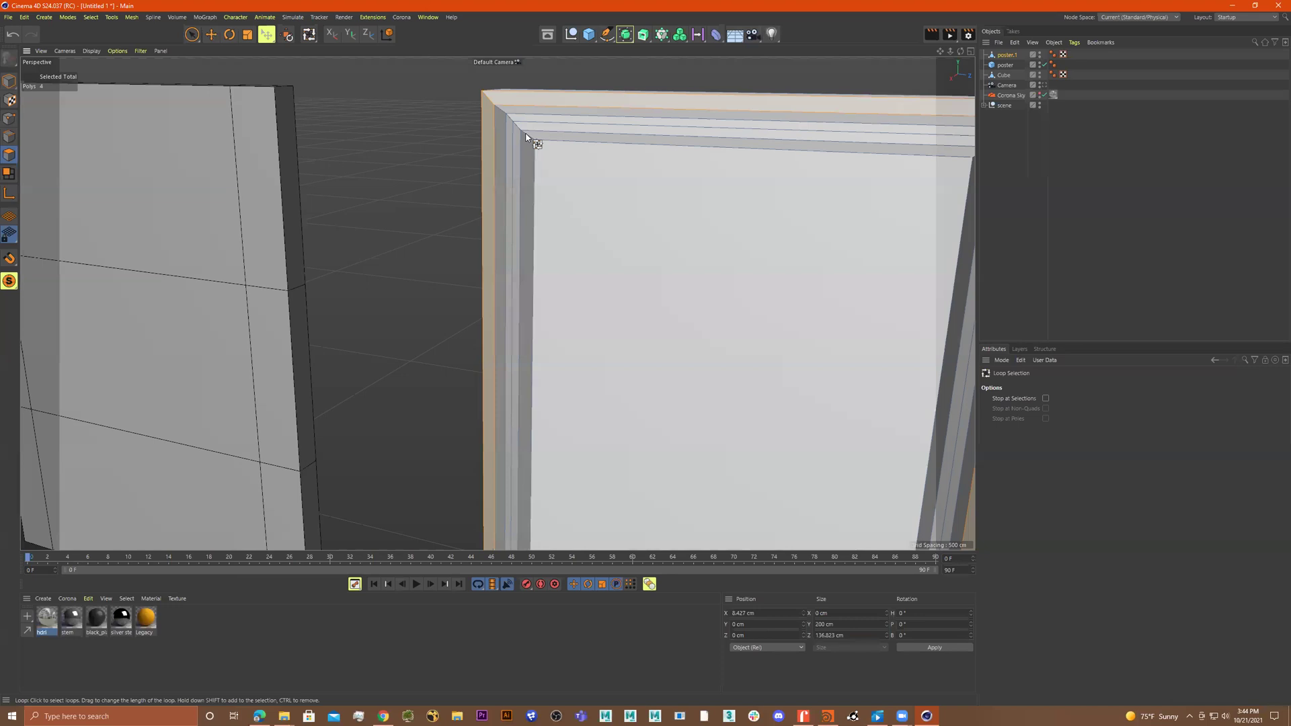
{"action": "left_click_drag", "start_coordinate": [572, 124], "coordinate": [587, 117], "text": "alt"}
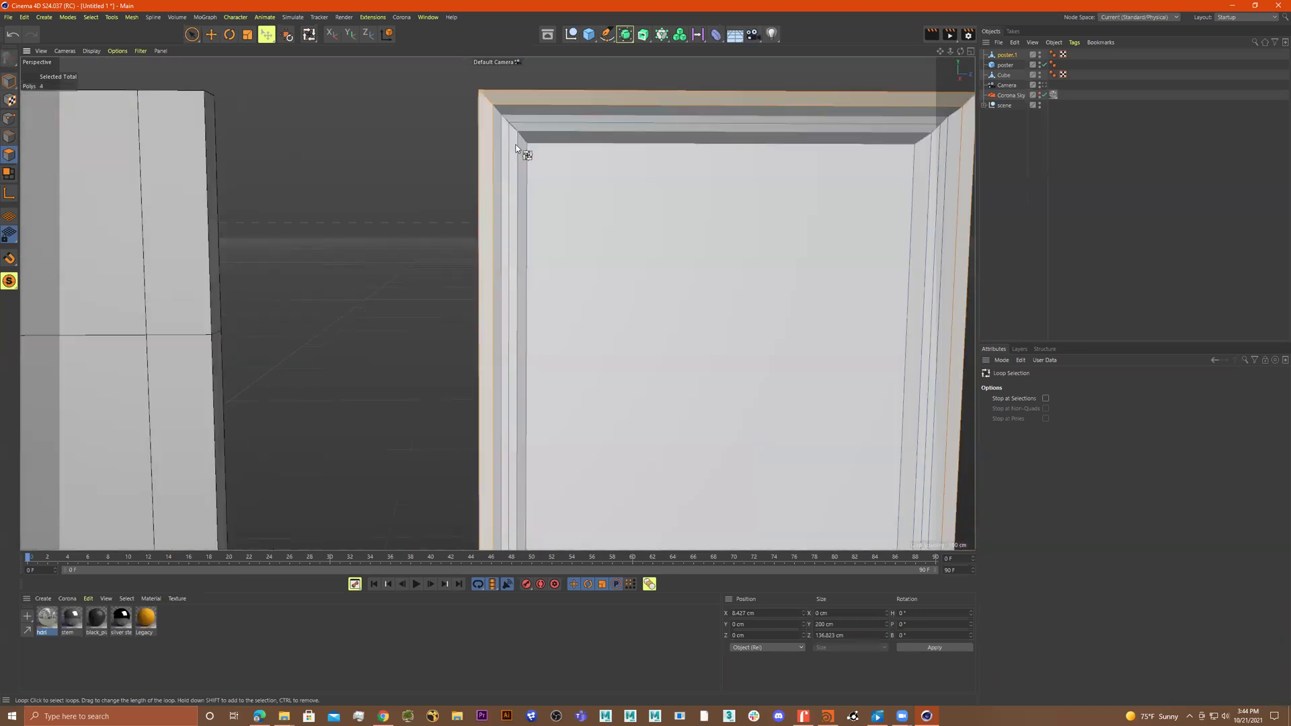
{"action": "scroll", "coordinate": [591, 121], "scroll_direction": "up", "scroll_amount": 3}
{"action": "left_click_drag", "start_coordinate": [644, 94], "coordinate": [661, 83], "text": "alt"}
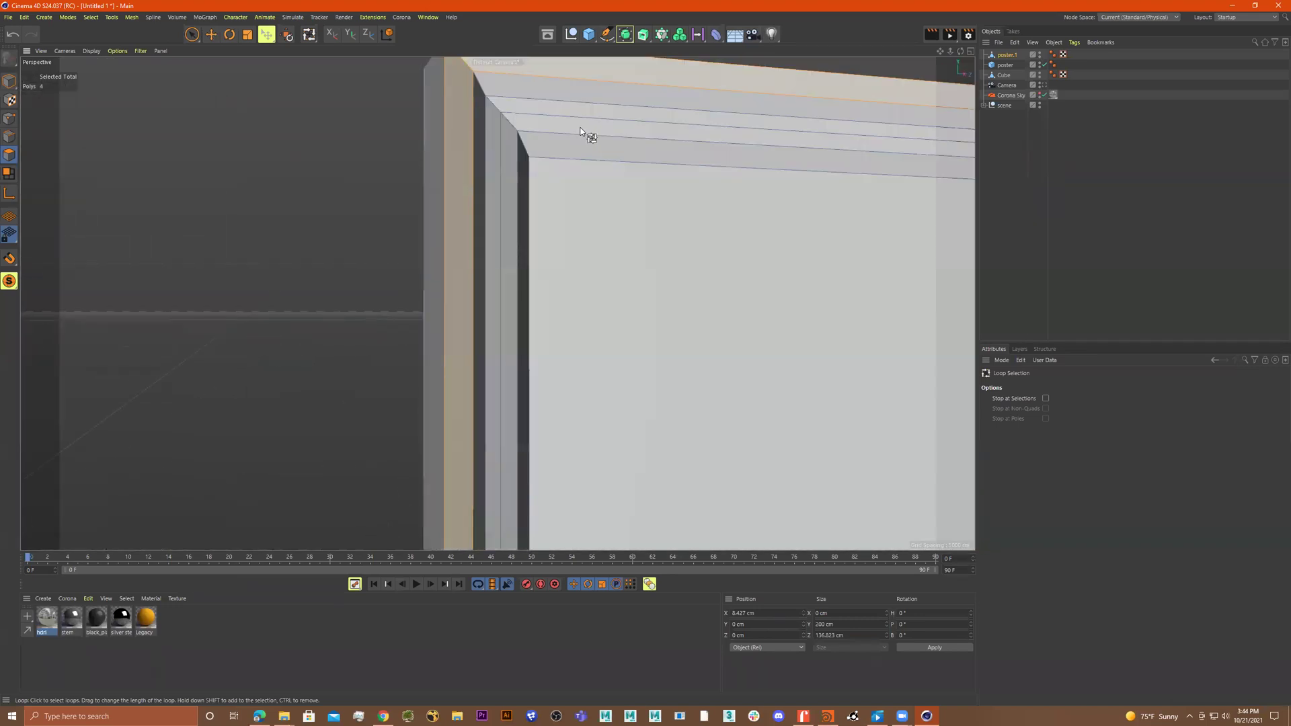
{"action": "left_click_drag", "start_coordinate": [530, 173], "coordinate": [495, 184], "text": "alt"}
{"action": "right_click_drag", "start_coordinate": [528, 196], "coordinate": [441, 196], "text": "alt"}
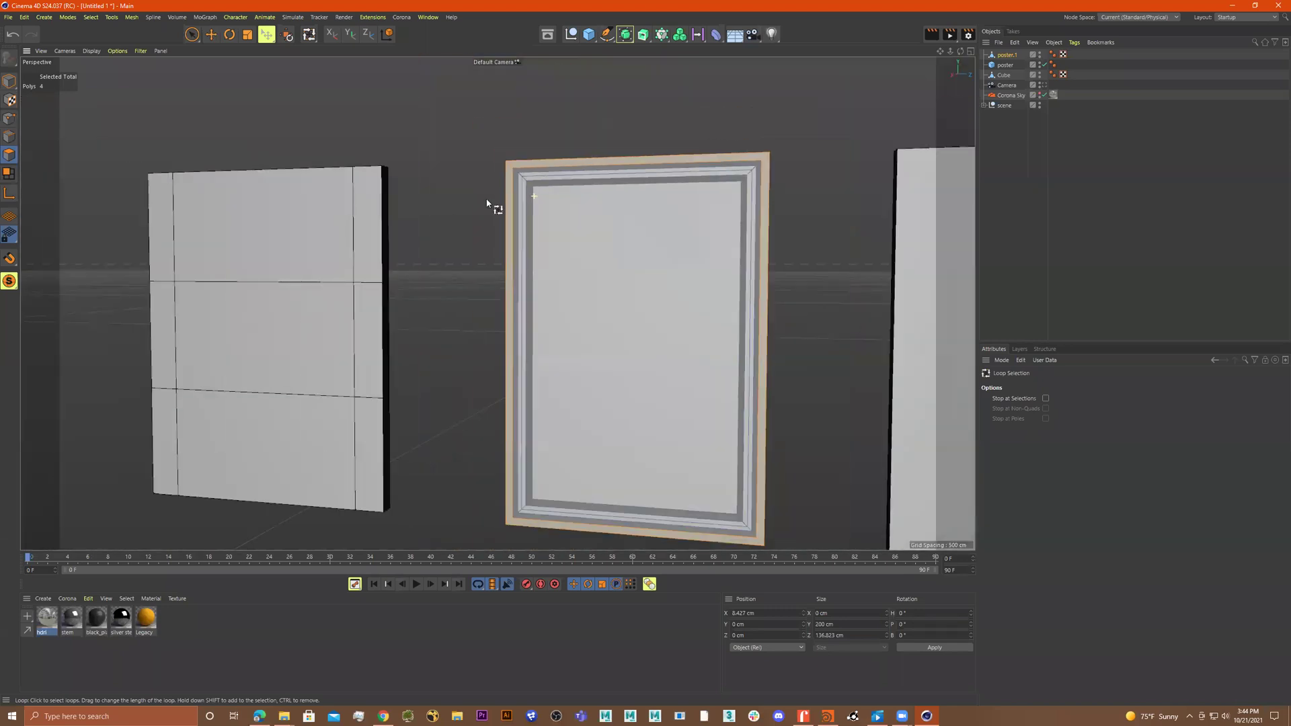
{"action": "scroll", "coordinate": [592, 214], "scroll_direction": "down", "scroll_amount": 1}
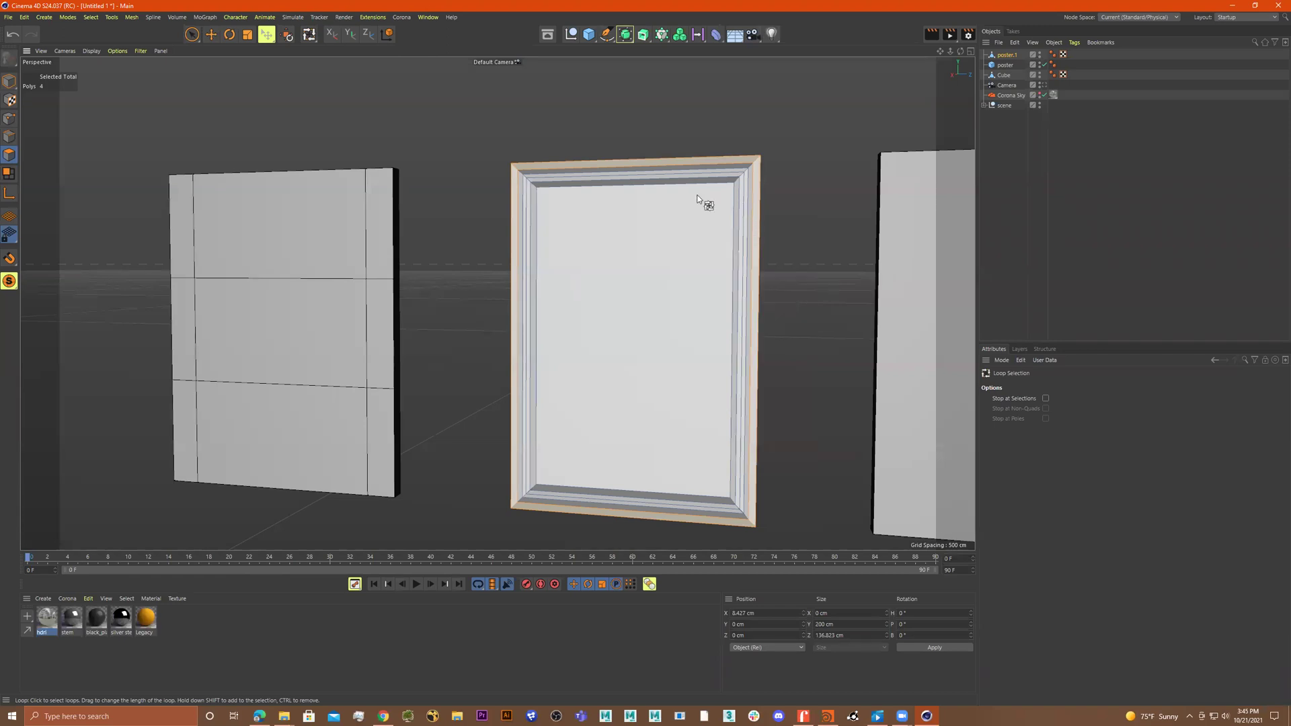
Step: Select the edge loop running through the middle of the inner borders and push it back into the frame along X
{"action": "scroll", "coordinate": [579, 198], "scroll_direction": "up", "scroll_amount": 6}
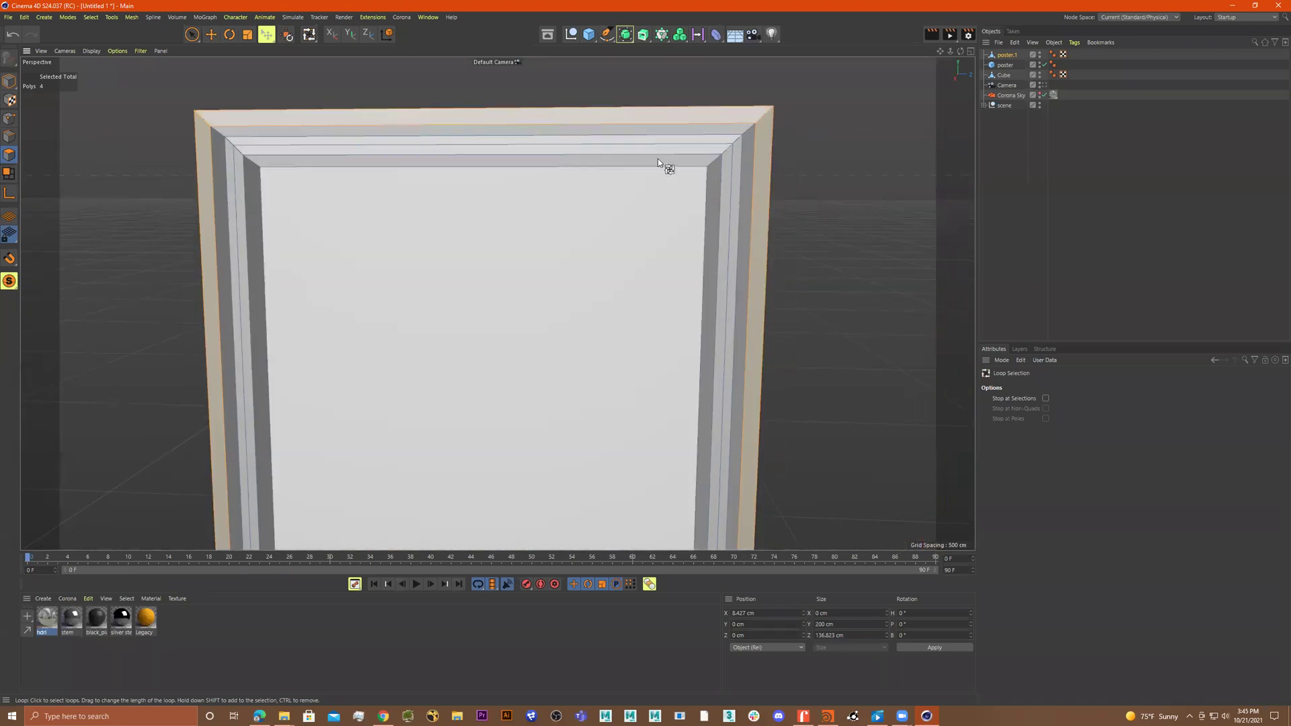
{"action": "left_click_drag", "start_coordinate": [734, 175], "coordinate": [732, 160], "text": "alt"}
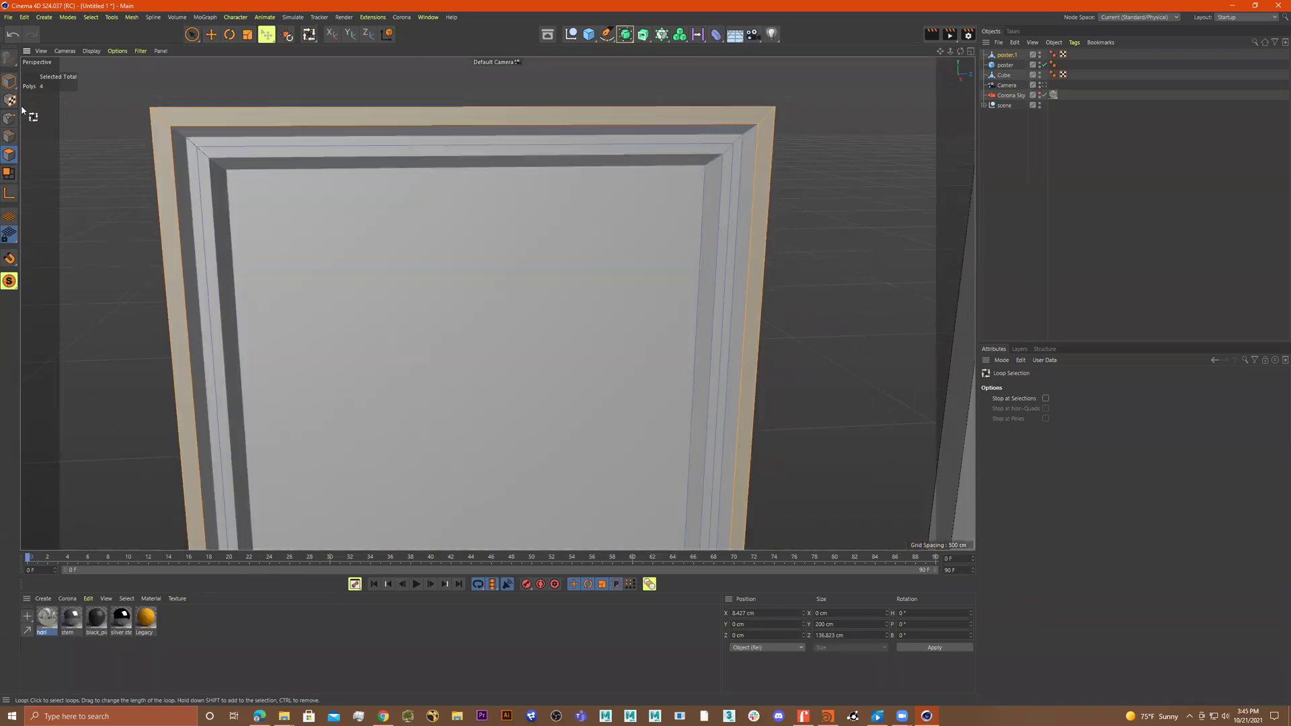
{"action": "left_click", "coordinate": [8, 136]}
{"action": "left_click", "coordinate": [252, 147]}
{"action": "left_click_drag", "start_coordinate": [423, 199], "coordinate": [428, 240], "text": "alt"}
{"action": "key", "text": "t"}
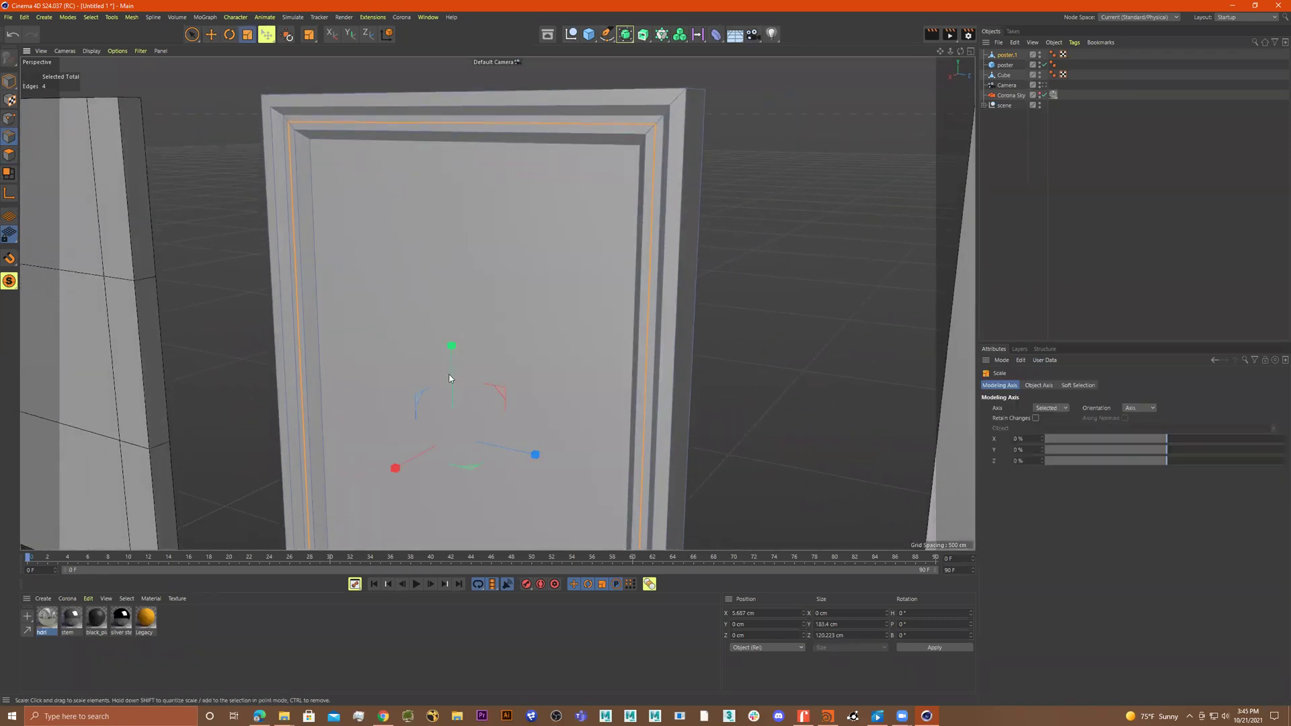
{"action": "key", "text": "e"}
{"action": "left_click_drag", "start_coordinate": [396, 466], "coordinate": [401, 463]}
Step: Select the neighbouring edge loop just inside the outer border and move it forward to about 6.7 cm on X
{"action": "left_click_drag", "start_coordinate": [422, 416], "coordinate": [514, 404], "text": "alt"}
{"action": "double_click", "coordinate": [653, 223]}
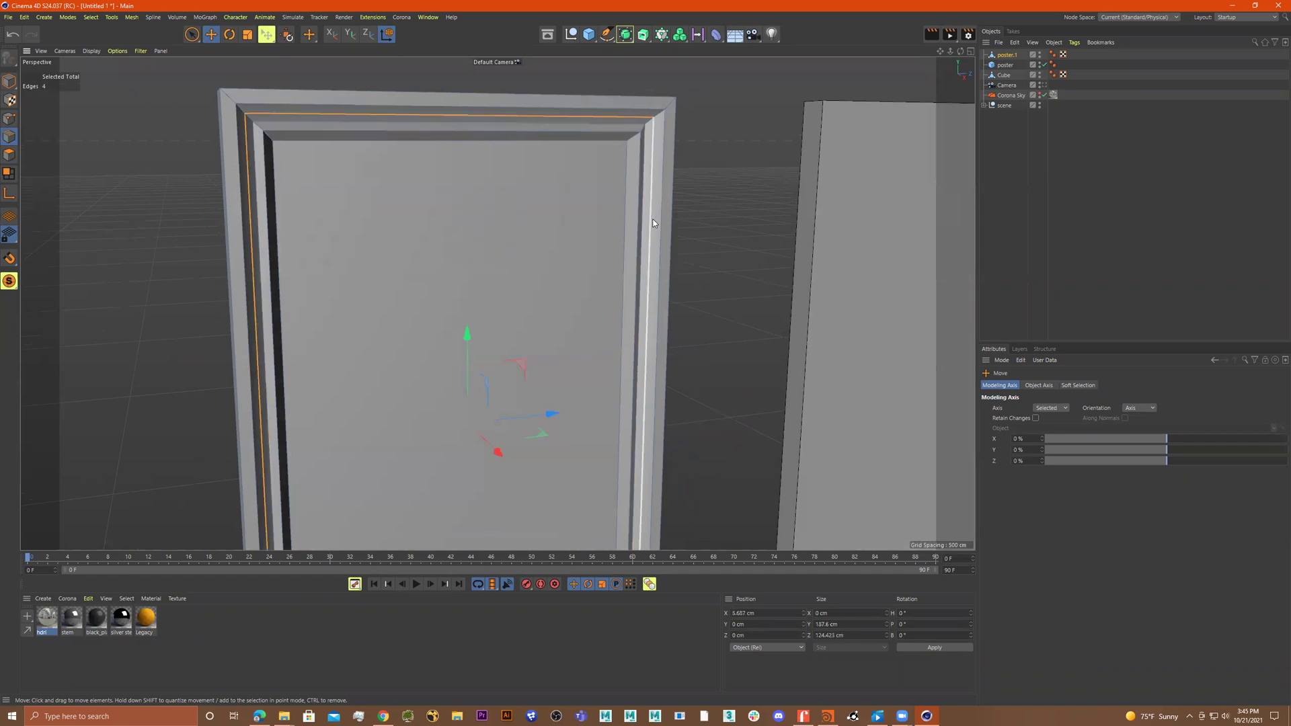
{"action": "left_click_drag", "start_coordinate": [617, 253], "coordinate": [514, 339], "text": "alt"}
{"action": "left_click_drag", "start_coordinate": [429, 409], "coordinate": [542, 365]}
{"action": "key", "text": "9"}
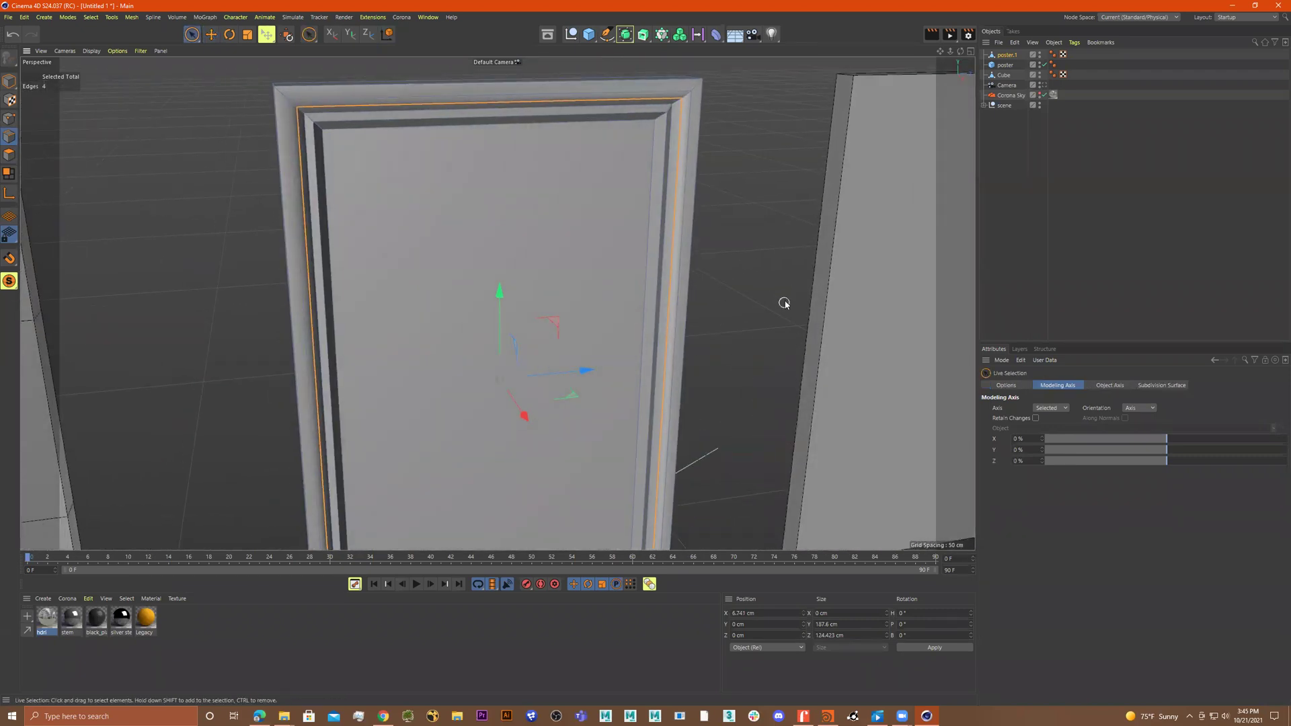
Step: Loop-select the frame's front edge loops together, from the outer rim in to the edge around the recess
{"action": "key", "text": "u"}
{"action": "key", "text": "l"}
{"action": "left_click_drag", "start_coordinate": [495, 202], "coordinate": [743, 233], "text": "alt"}
{"action": "left_click", "coordinate": [695, 138]}
{"action": "left_click", "coordinate": [673, 152], "text": "shift"}
{"action": "left_click", "coordinate": [666, 160], "text": "shift"}
{"action": "left_click", "coordinate": [668, 170], "text": "shift"}
Step: Bevel the selected frame edge loops slightly with 2 subdivisions, then clear the selection
{"action": "right_click", "coordinate": [753, 225]}
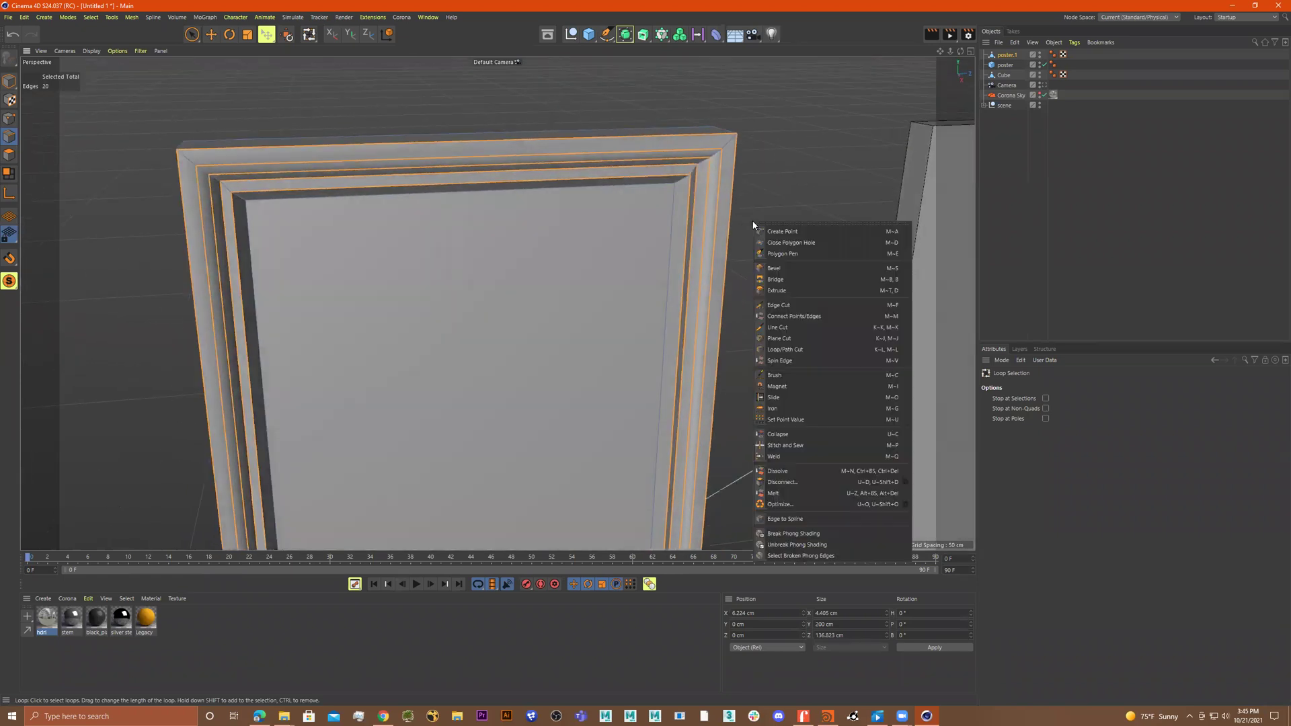
{"action": "left_click", "coordinate": [792, 267]}
{"action": "left_click_drag", "start_coordinate": [802, 232], "coordinate": [739, 219]}
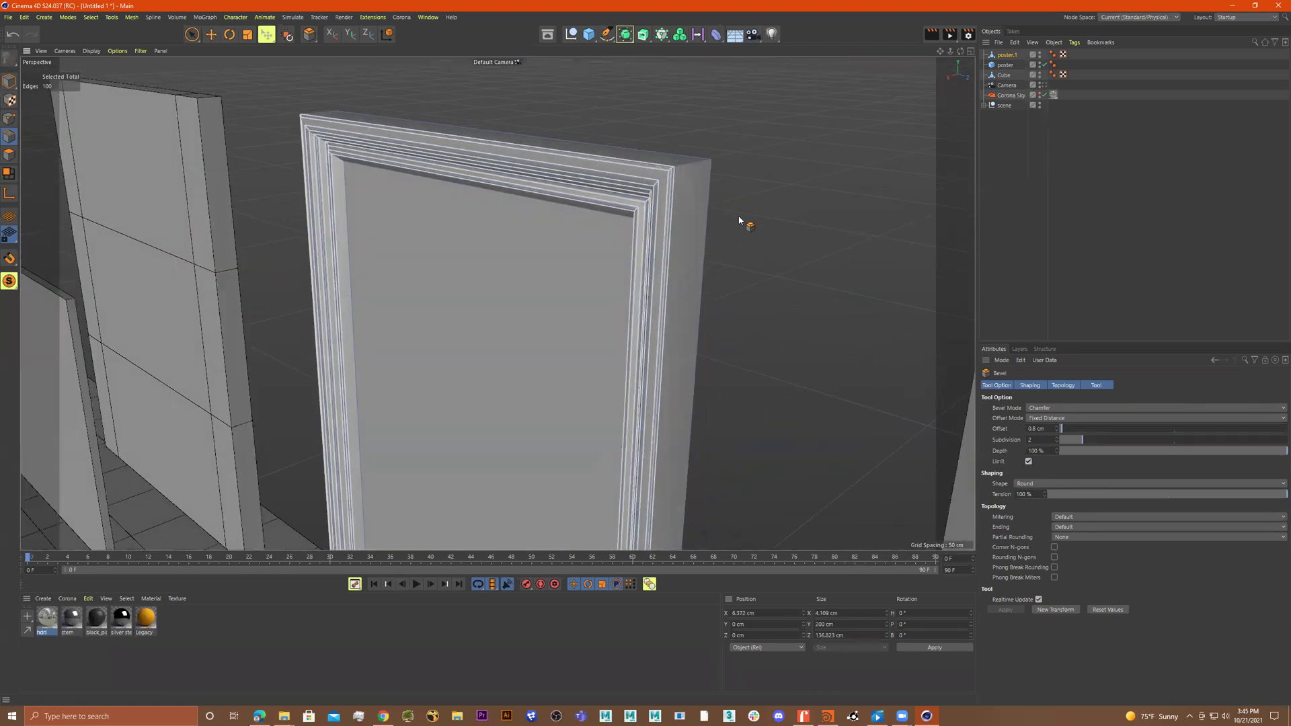
{"action": "key", "text": "space"}
{"action": "left_click", "coordinate": [749, 215]}
{"action": "left_click_drag", "start_coordinate": [769, 233], "coordinate": [842, 233], "text": "alt"}
{"action": "right_click_drag", "start_coordinate": [843, 234], "coordinate": [772, 236], "text": "alt"}
{"action": "middle_click_drag", "start_coordinate": [773, 236], "coordinate": [728, 179], "text": "alt"}
{"action": "left_click_drag", "start_coordinate": [728, 179], "coordinate": [556, 278], "text": "alt"}
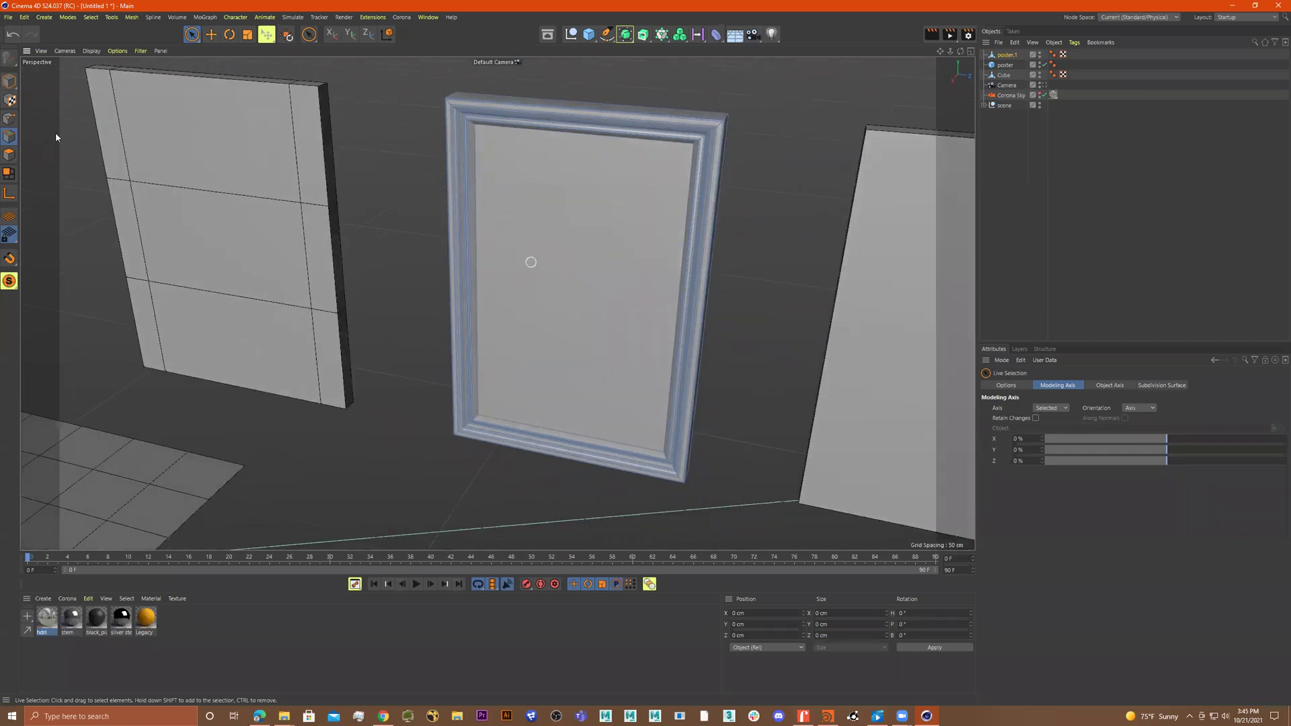
Step: Select the recessed centre face of the frame and split it off as a separate object
{"action": "left_click", "coordinate": [10, 155]}
{"action": "left_click", "coordinate": [531, 222]}
{"action": "left_click_drag", "start_coordinate": [544, 208], "coordinate": [778, 264], "text": "alt"}
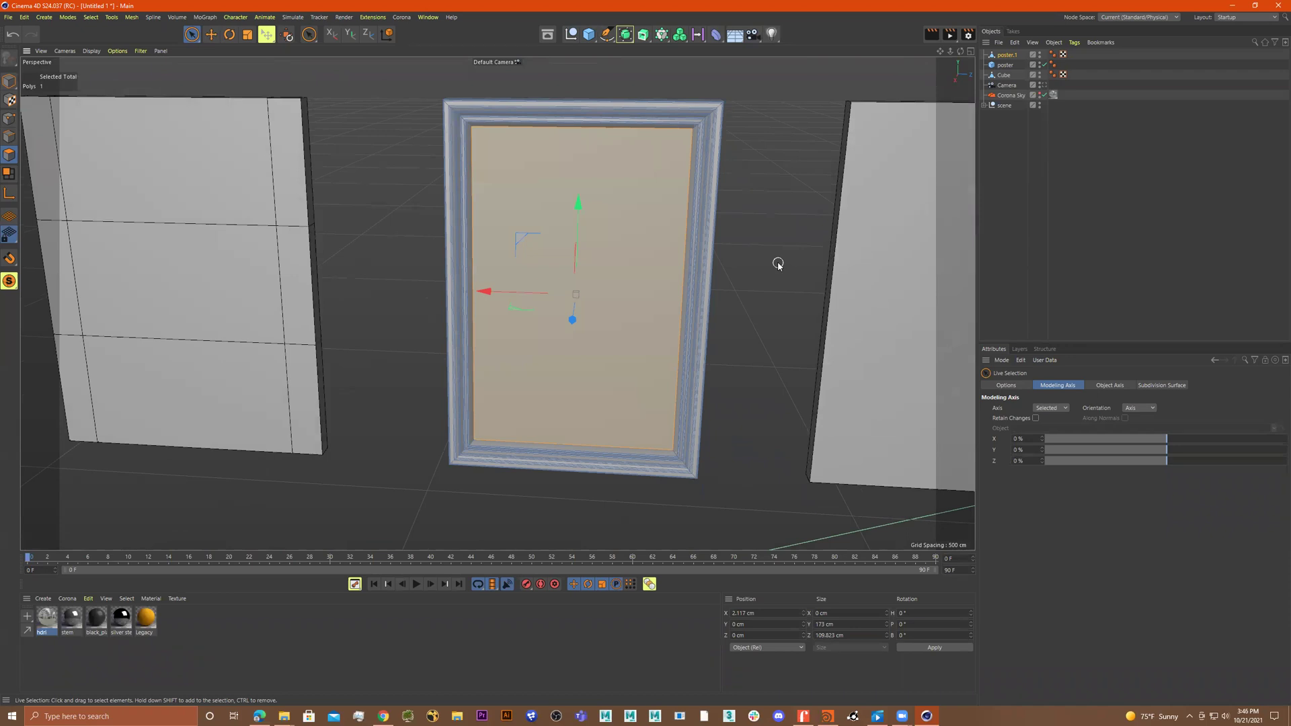
{"action": "mouse_move", "coordinate": [743, 291]}
{"action": "left_mouse_down", "text": "alt"}
{"action": "mouse_move", "coordinate": [728, 288]}
{"action": "mouse_move", "coordinate": [749, 271]}
{"action": "left_mouse_up", "text": "alt"}
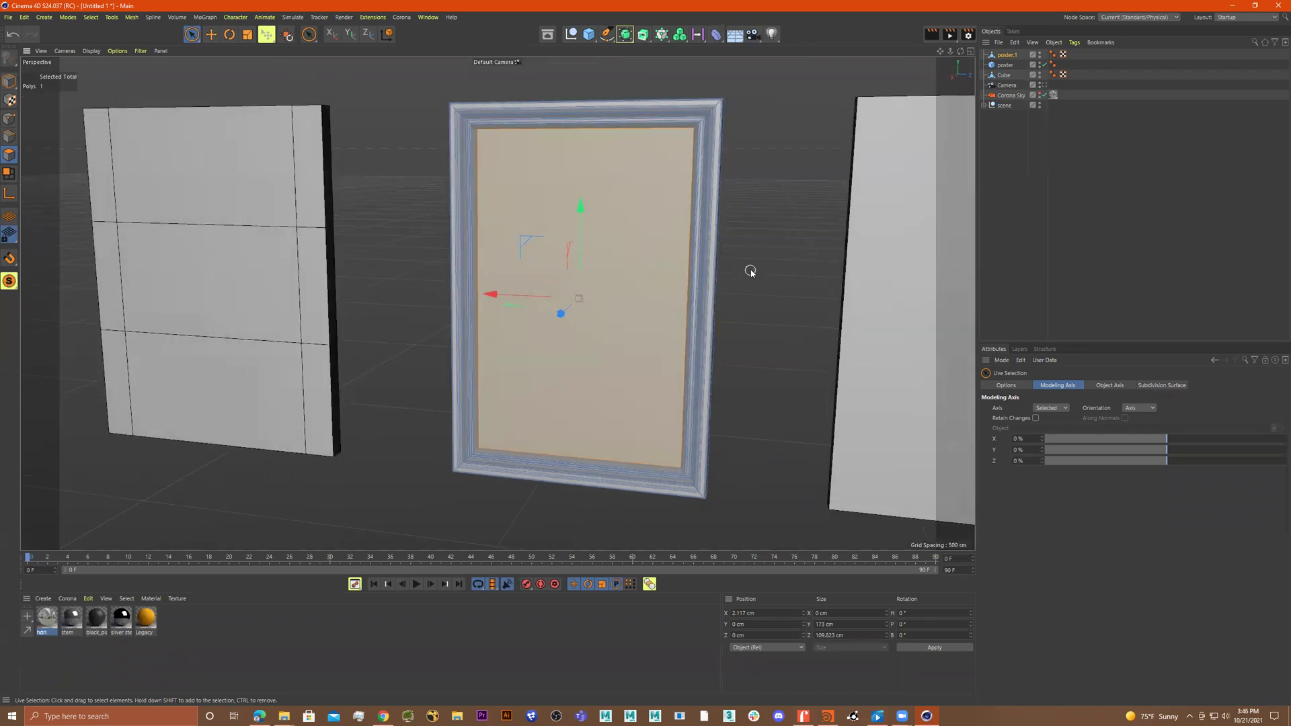
{"action": "right_click", "coordinate": [749, 269]}
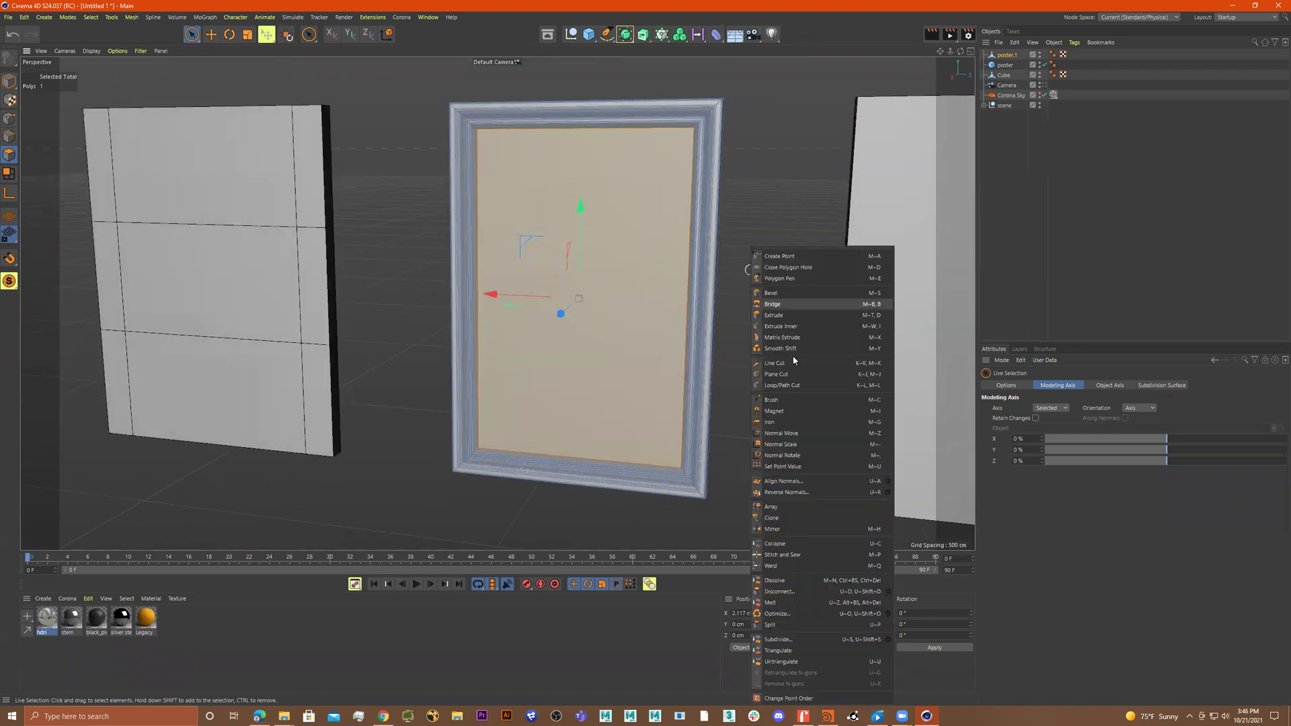
{"action": "left_click", "coordinate": [796, 624]}
Step: Try moving the split-off centre panel out of the frame along X and undo the move
{"action": "left_click_drag", "start_coordinate": [755, 440], "coordinate": [651, 419], "text": "alt"}
{"action": "left_click_drag", "start_coordinate": [508, 338], "coordinate": [319, 363]}
{"action": "left_click_drag", "start_coordinate": [336, 367], "coordinate": [563, 381], "text": "alt"}
{"action": "key", "text": "ctrl+z"}
{"action": "key", "text": "s"}
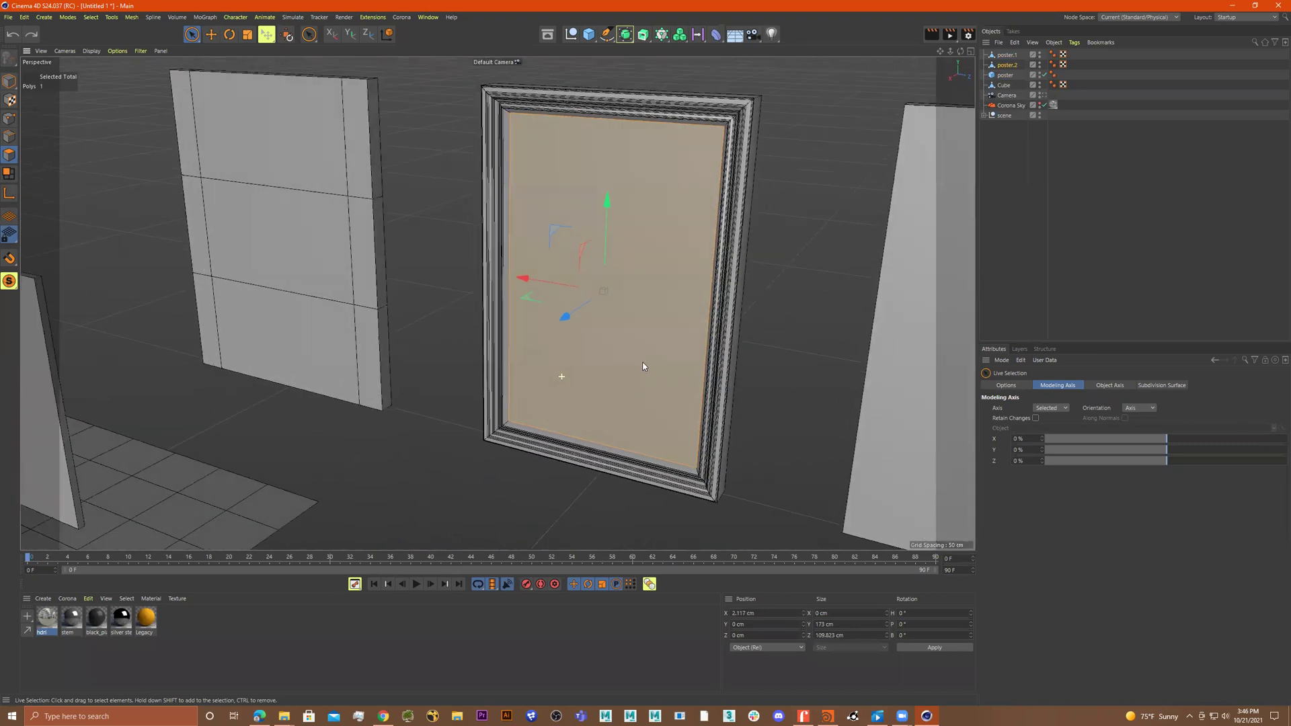
{"action": "middle_click_drag", "start_coordinate": [698, 347], "coordinate": [645, 369], "text": "alt"}
{"action": "left_click_drag", "start_coordinate": [645, 370], "coordinate": [676, 374], "text": "alt"}
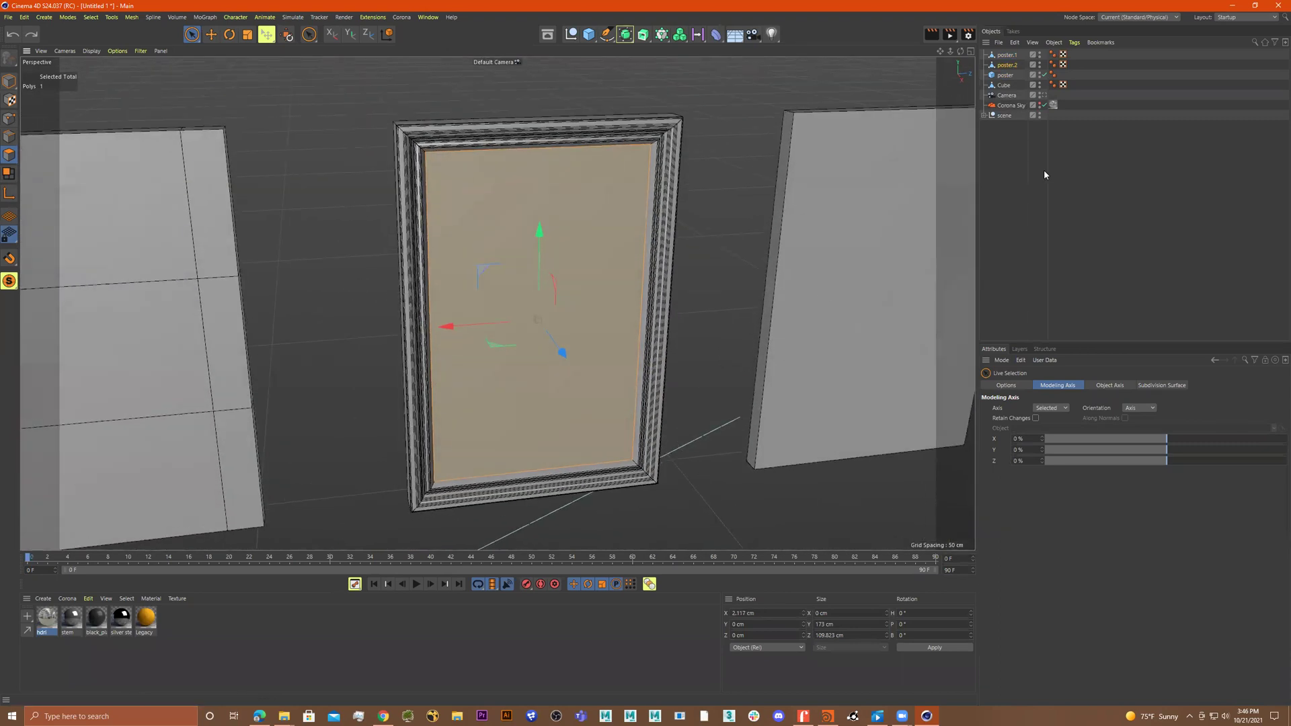
Step: Try moving the split-off centre panel along Z, undo the move, and check which of the two poster objects is the panel
{"action": "left_click_drag", "start_coordinate": [559, 351], "coordinate": [644, 386]}
{"action": "key", "text": "ctrl+z"}
{"action": "left_click", "coordinate": [1014, 56]}
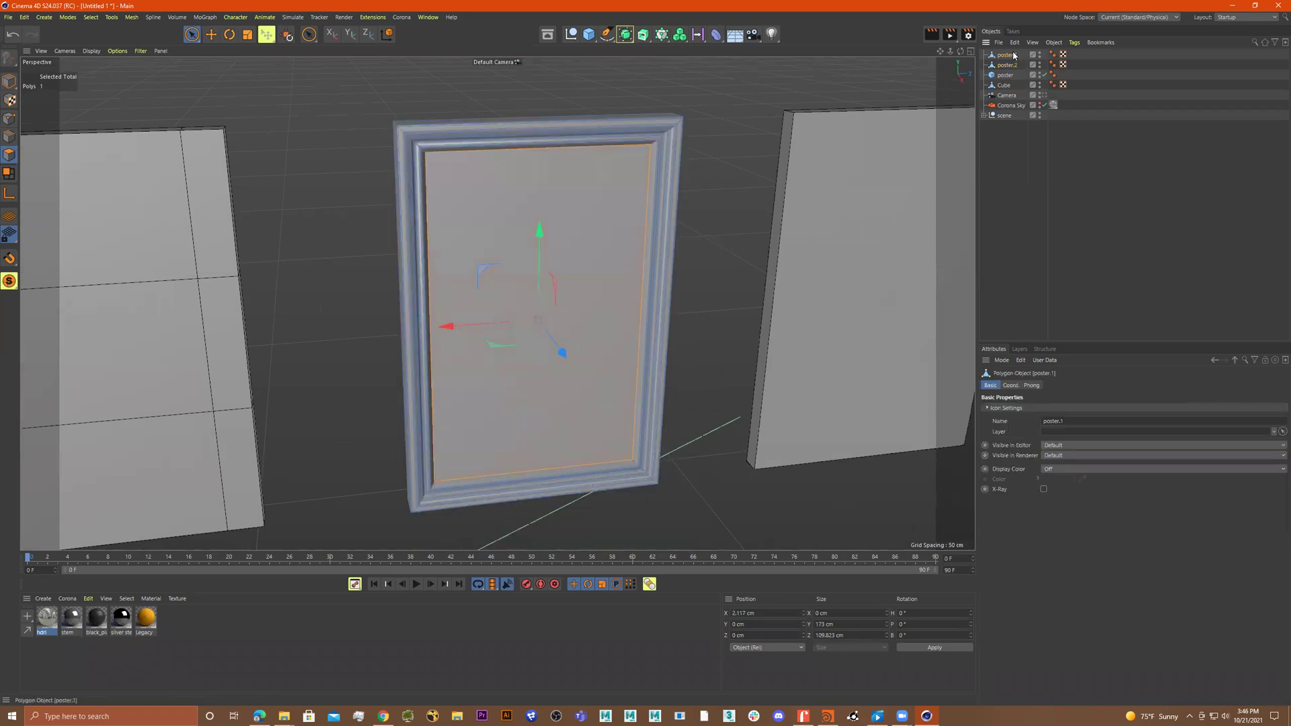
{"action": "left_click", "coordinate": [1008, 66]}
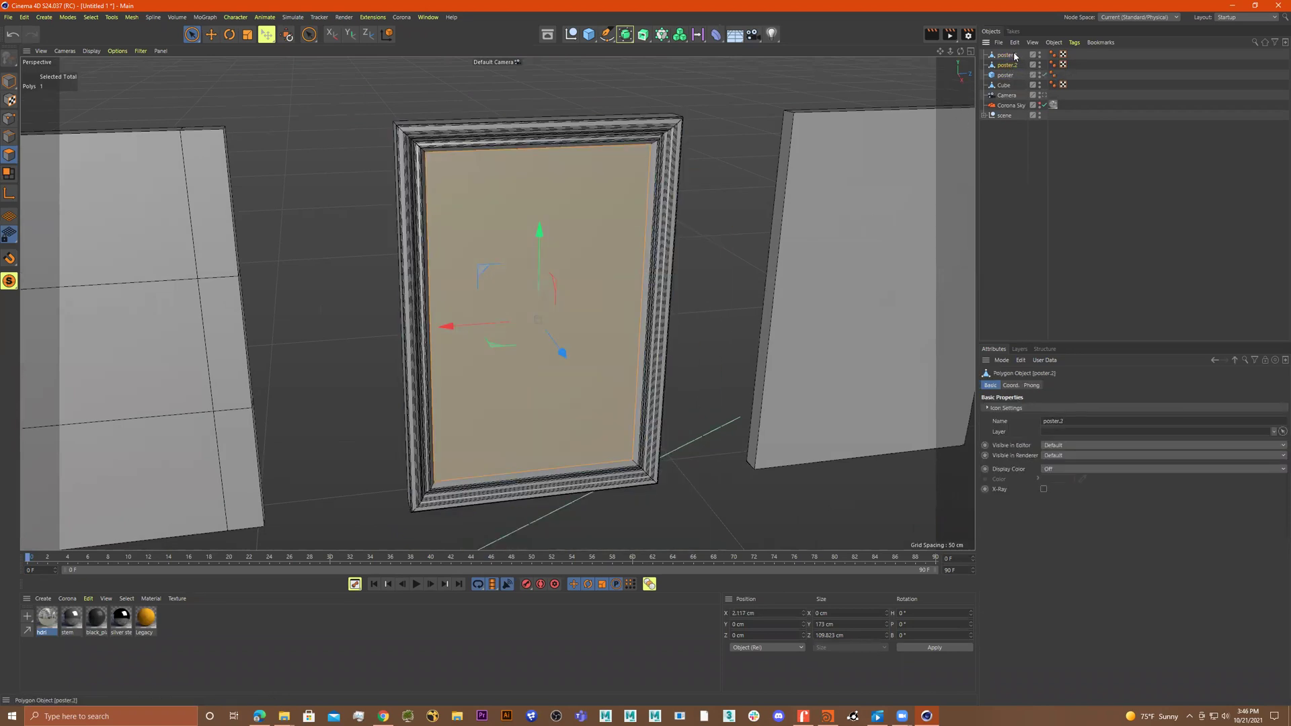
Step: Rename the centre panel object as posterPic and the surrounding moulding object as frame
{"action": "double_click", "coordinate": [1012, 66]}
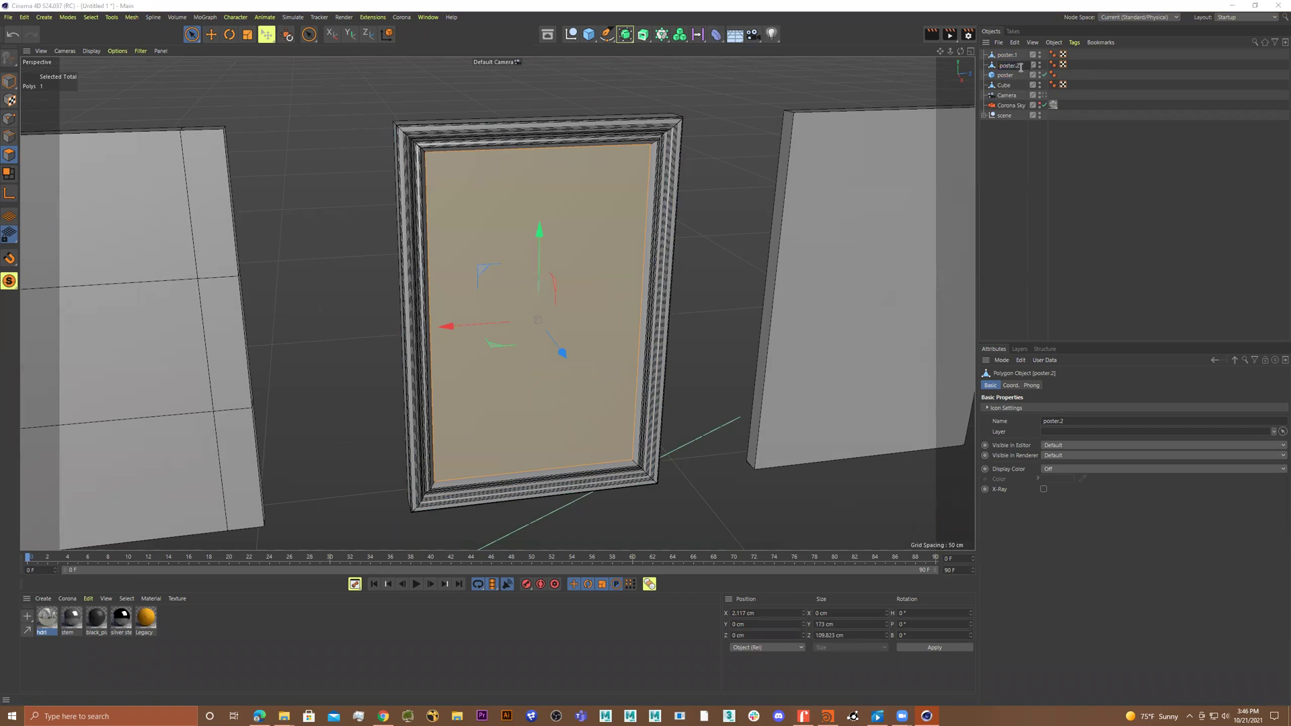
{"action": "type", "text": "posterPic"}
{"action": "key", "text": "Return"}
{"action": "double_click", "coordinate": [1019, 55]}
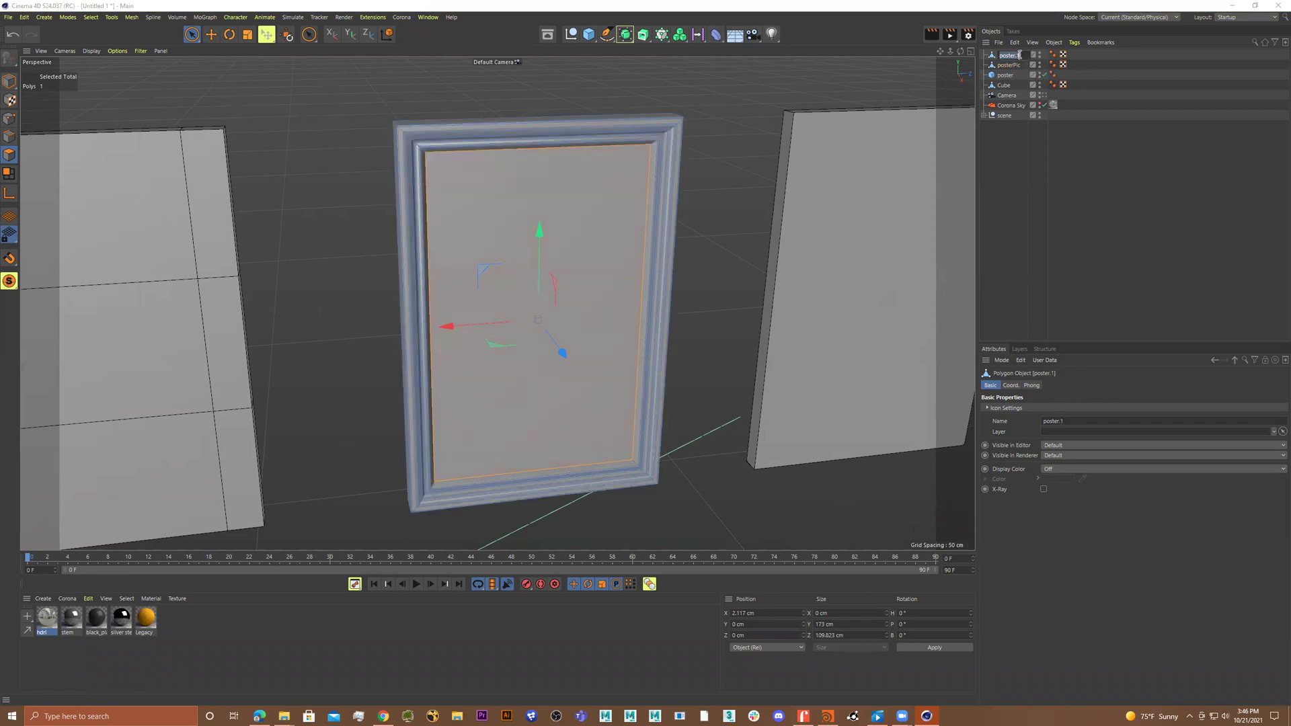
{"action": "type", "text": "frame"}
{"action": "key", "text": "Return"}
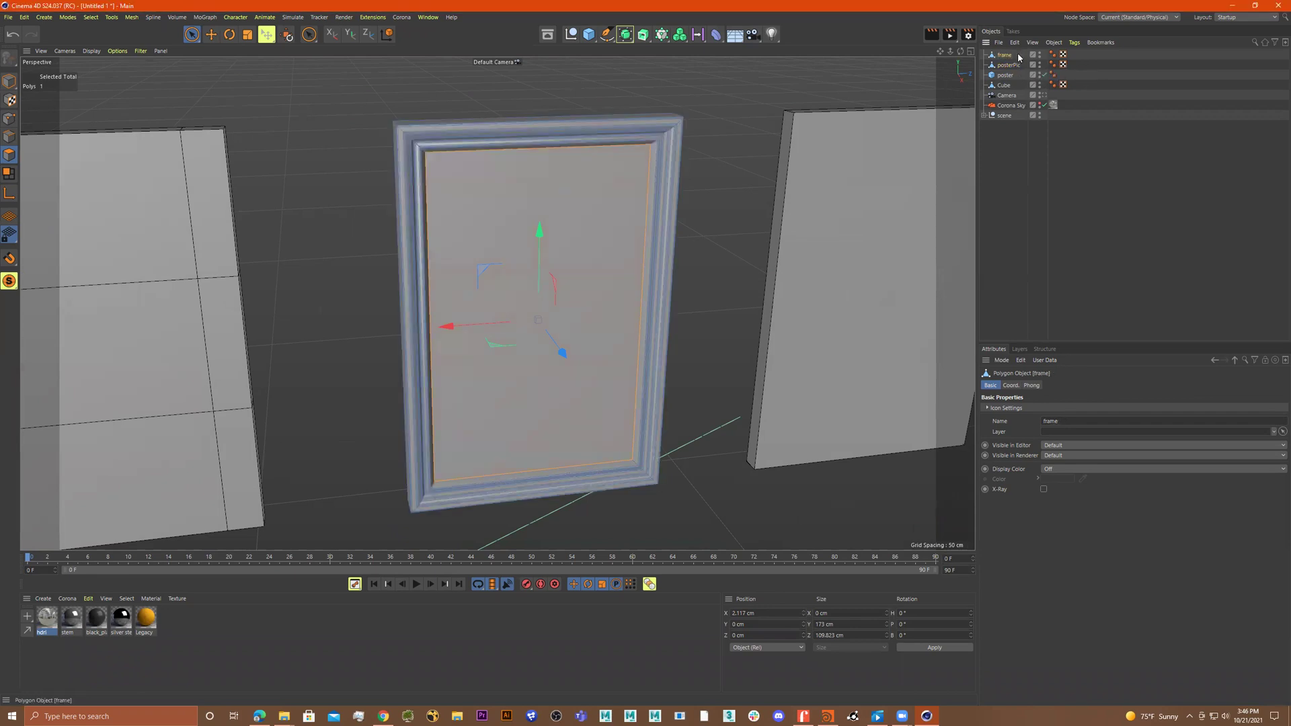
Step: Clear the polygon selection on the frame and view it from the front beside the neighbouring panels
{"action": "mouse_move", "coordinate": [527, 156]}
{"action": "left_mouse_down", "text": "alt"}
{"action": "mouse_move", "coordinate": [493, 148]}
{"action": "mouse_move", "coordinate": [538, 151]}
{"action": "left_mouse_up", "text": "alt"}
{"action": "scroll", "coordinate": [726, 155], "scroll_direction": "down", "scroll_amount": 3}
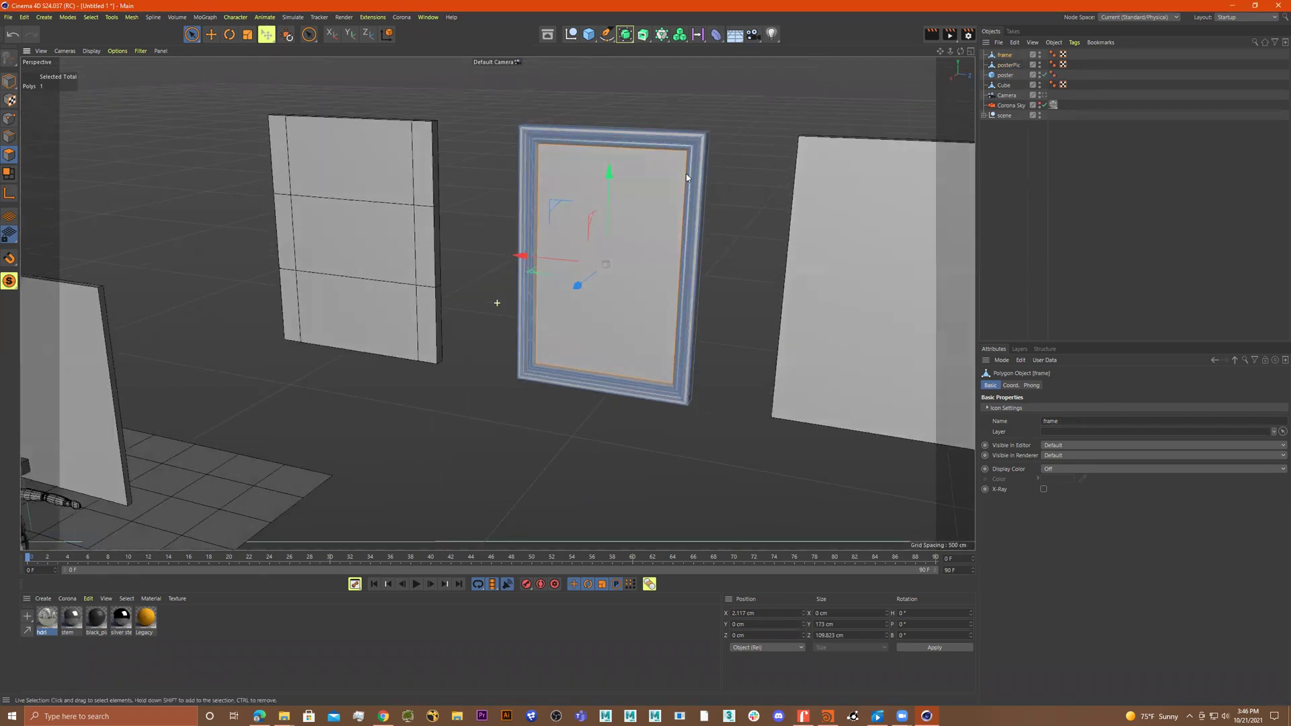
{"action": "left_click_drag", "start_coordinate": [685, 173], "coordinate": [709, 177], "text": "alt"}
{"action": "middle_click_drag", "start_coordinate": [744, 170], "coordinate": [650, 179], "text": "alt"}
{"action": "left_click", "coordinate": [771, 200]}
{"action": "left_click_drag", "start_coordinate": [558, 250], "coordinate": [614, 199], "text": "alt"}
{"action": "left_click_drag", "start_coordinate": [679, 174], "coordinate": [646, 176], "text": "alt"}
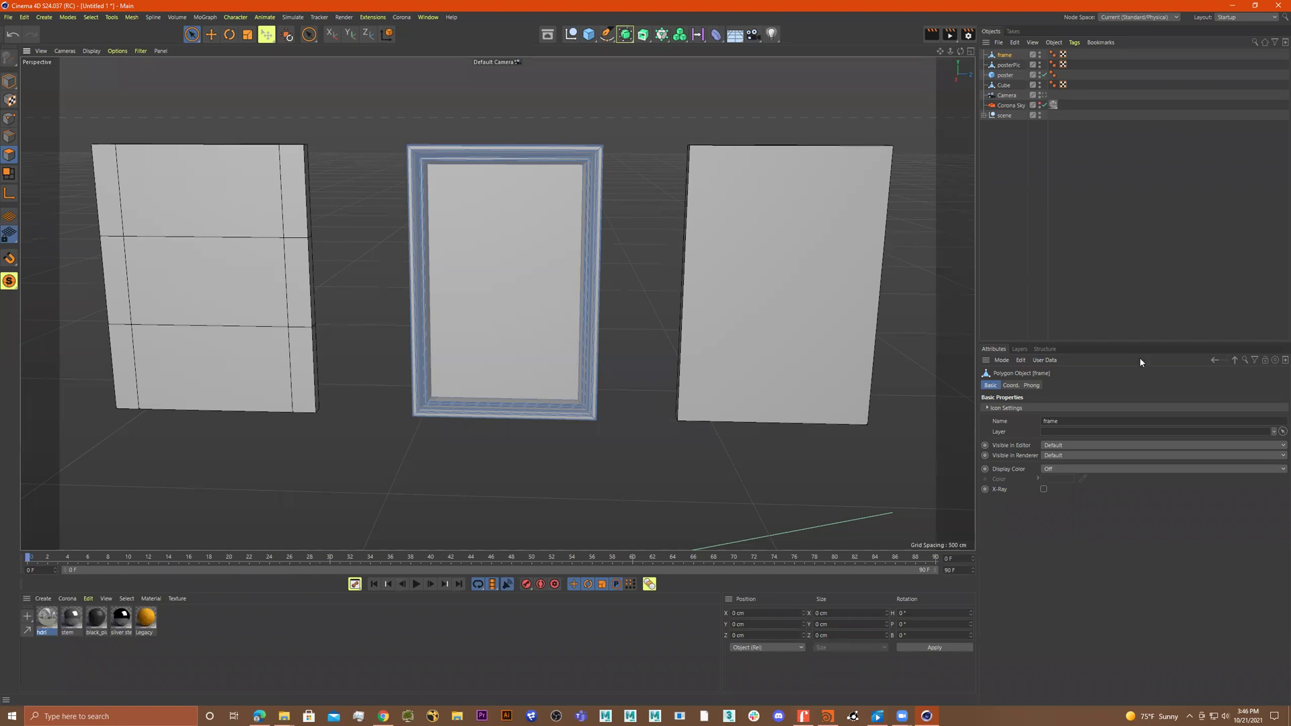
Step: Create a new Corona Legacy material for the poster picture
{"action": "key", "text": "alt+Tab"}
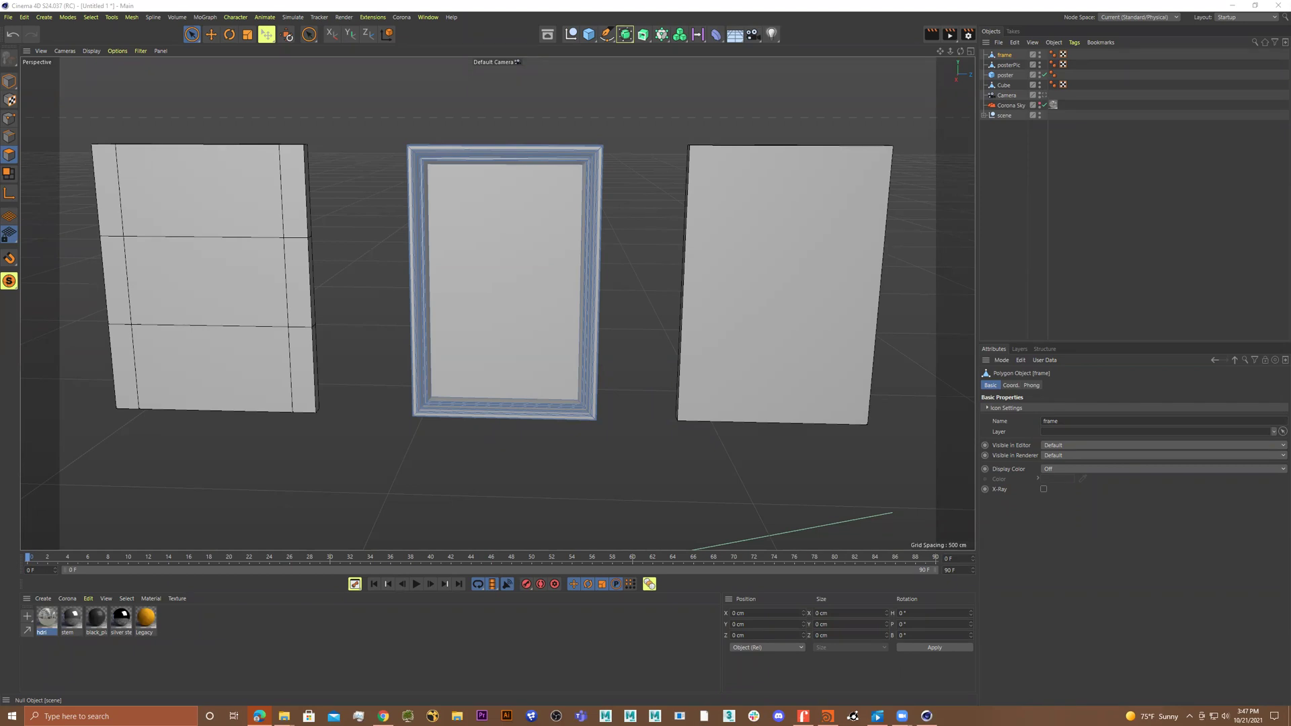
{"action": "left_click_drag", "start_coordinate": [746, 299], "coordinate": [685, 268], "text": "alt"}
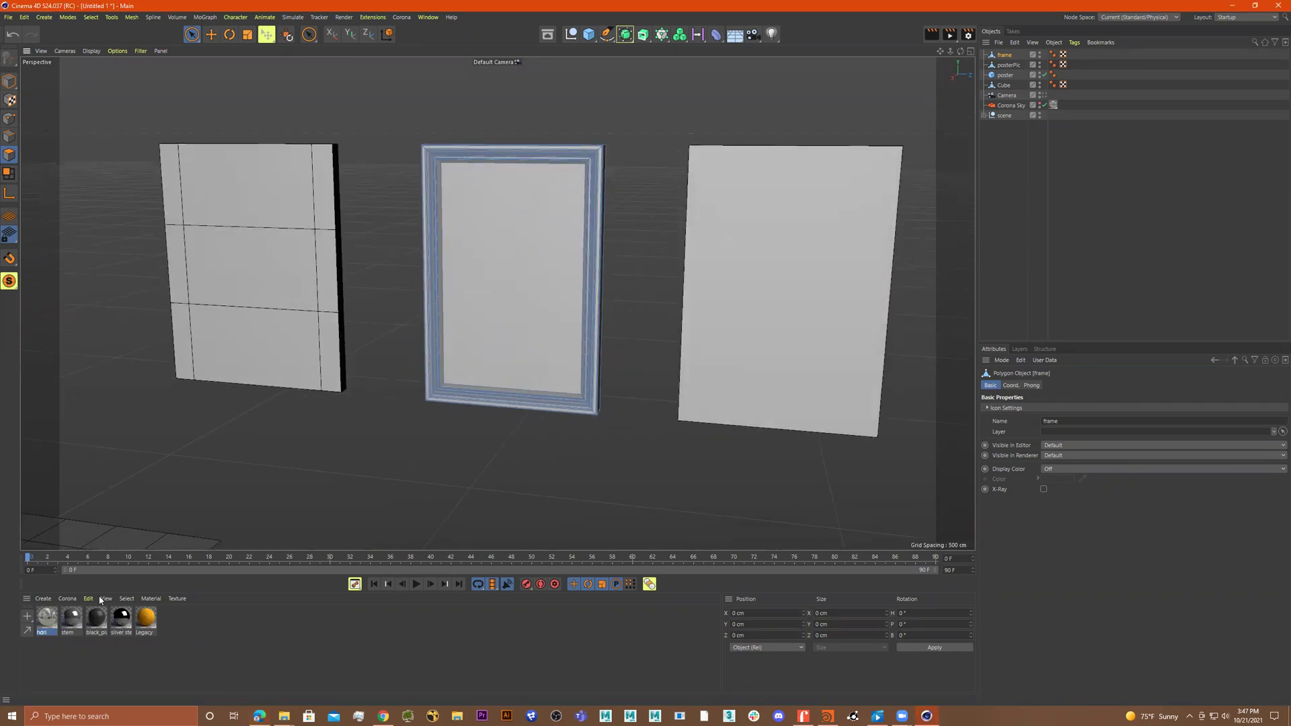
{"action": "left_click", "coordinate": [66, 599]}
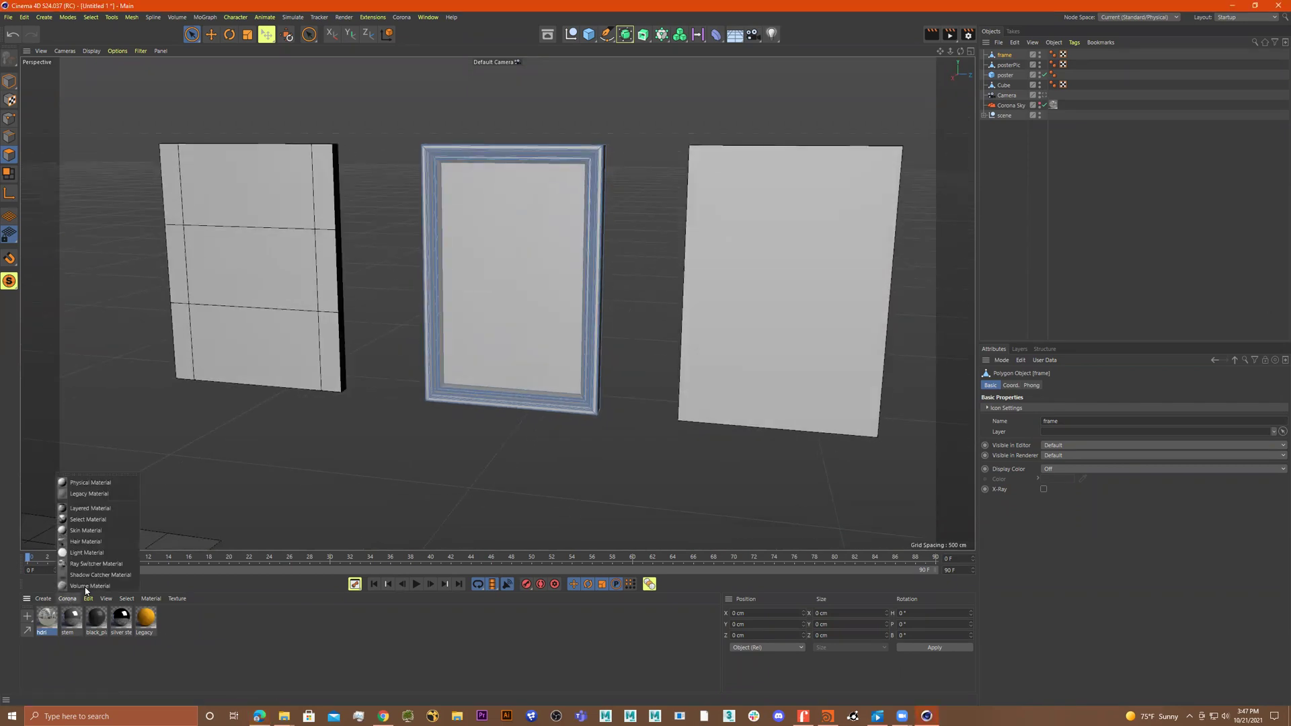
{"action": "left_click", "coordinate": [89, 494]}
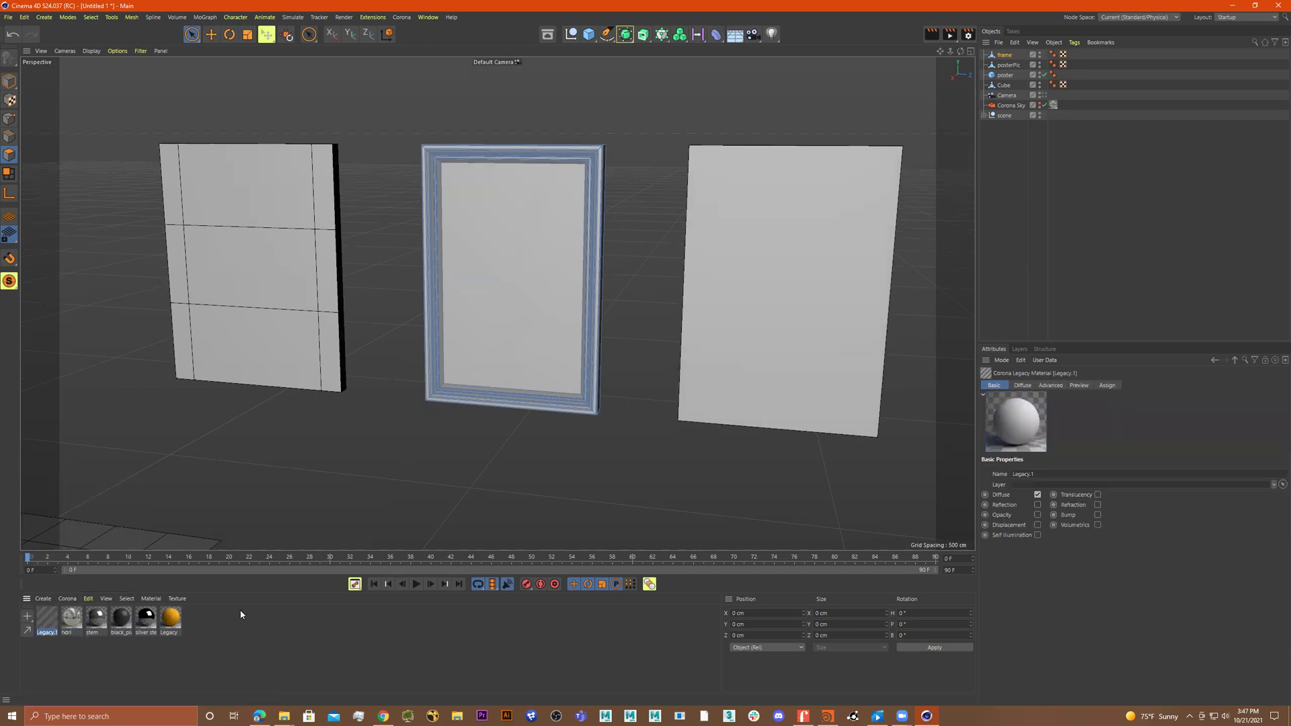
Step: Load the portrait image as the diffuse texture of the new Legacy material and close the material editor
{"action": "double_click", "coordinate": [48, 616]}
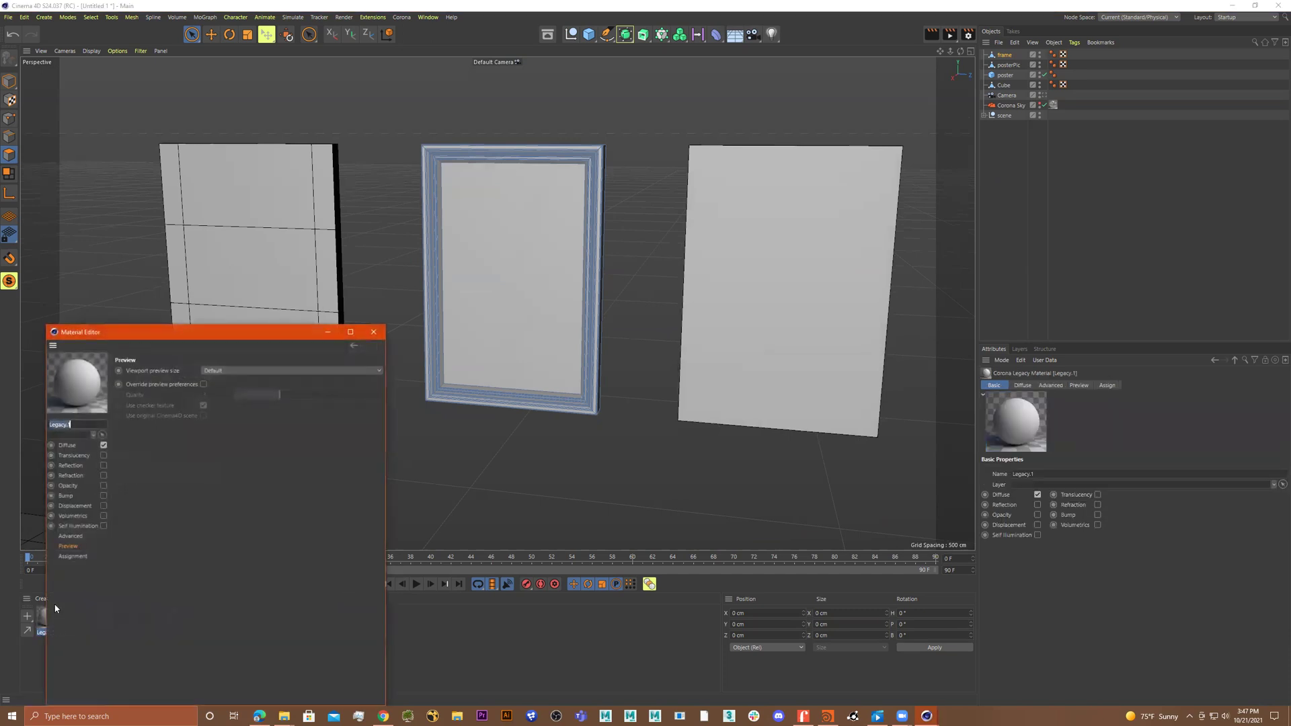
{"action": "left_click", "coordinate": [66, 447]}
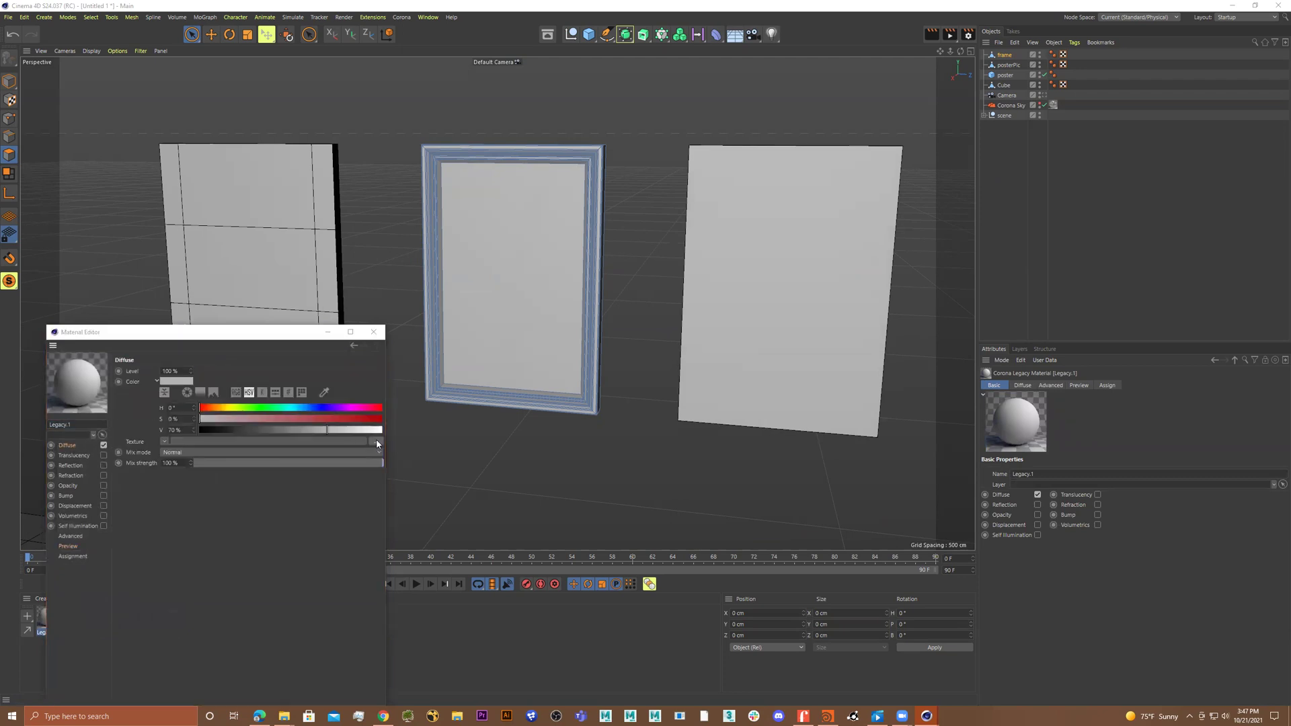
{"action": "left_click", "coordinate": [375, 441]}
{"action": "double_click", "coordinate": [527, 629]}
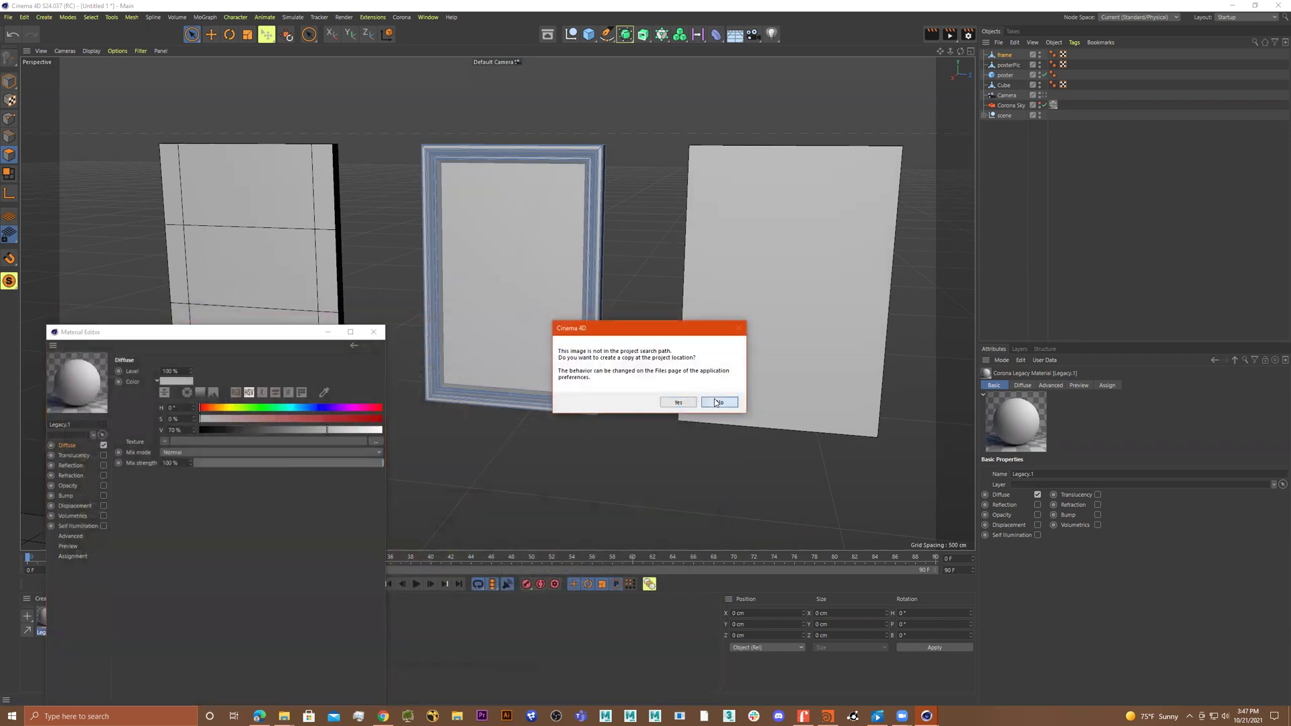
{"action": "left_click", "coordinate": [686, 406]}
{"action": "left_click", "coordinate": [373, 331]}
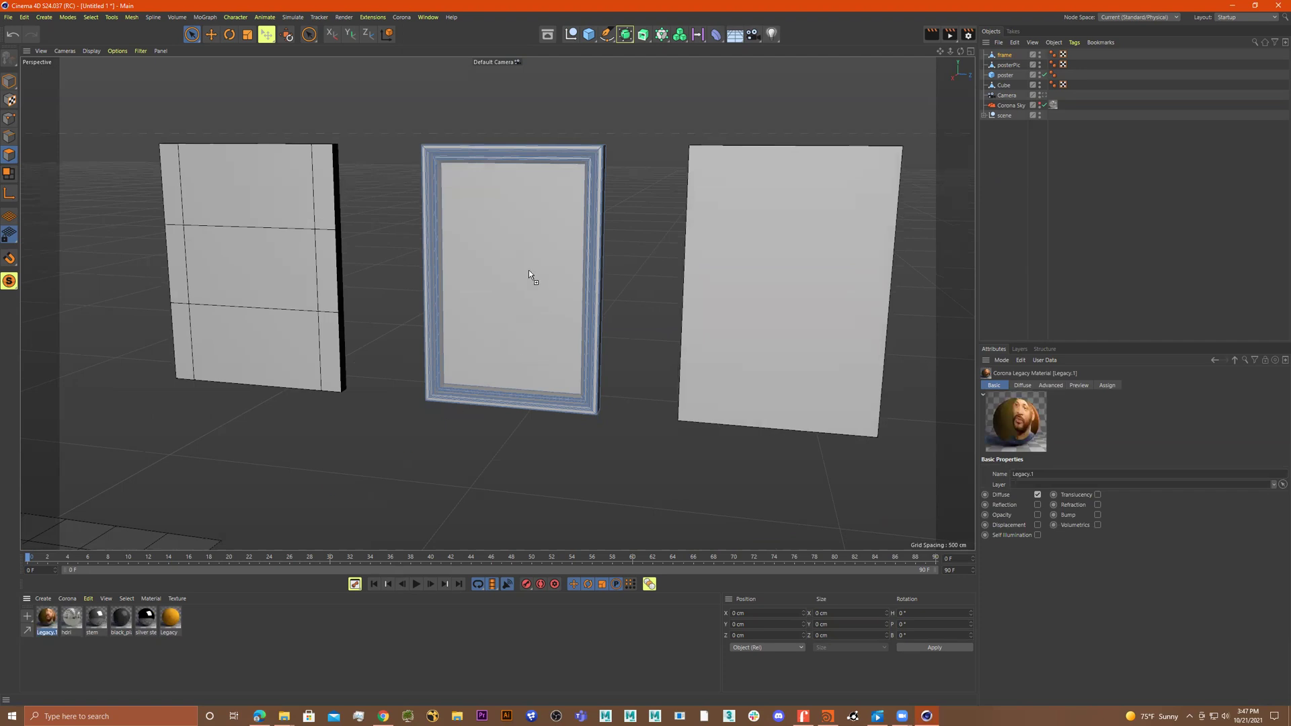
Step: Apply the portrait material to the posterPic object and look at it up close in the frame
{"action": "left_click_drag", "start_coordinate": [979, 76], "coordinate": [1009, 66]}
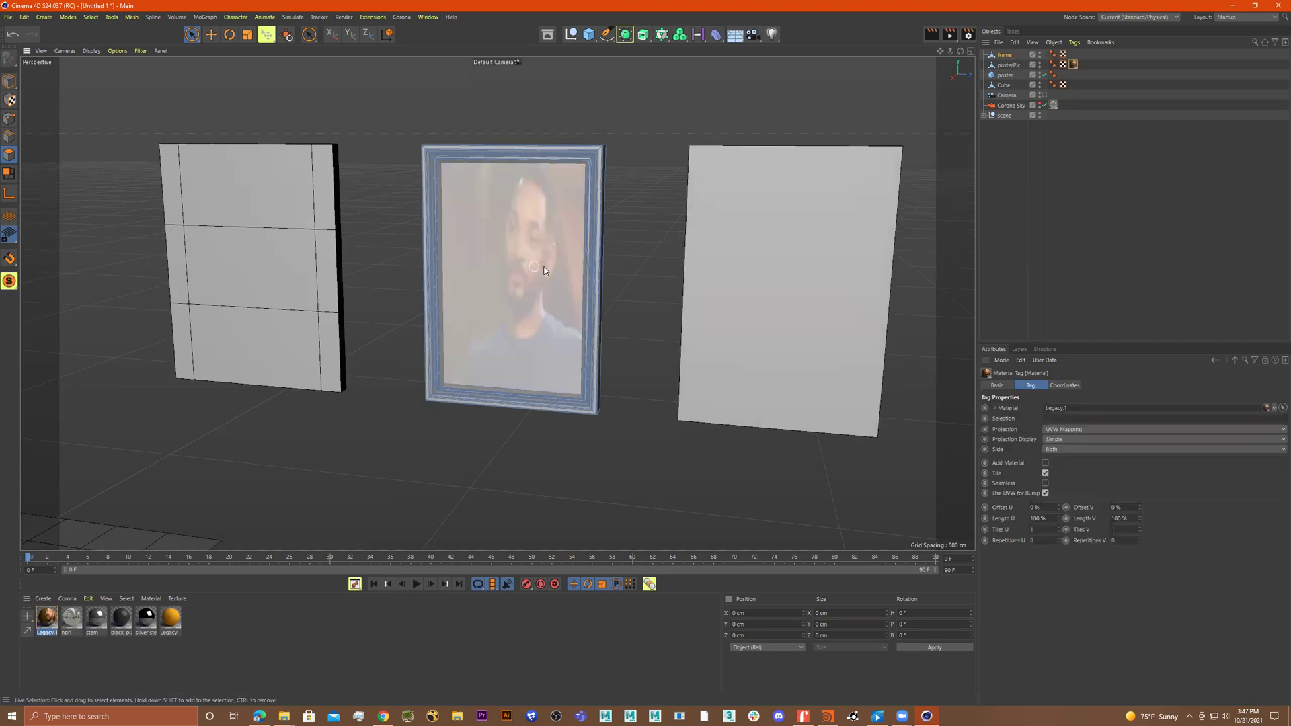
{"action": "scroll", "coordinate": [565, 269], "scroll_direction": "up", "scroll_amount": 5}
{"action": "scroll", "coordinate": [630, 252], "scroll_direction": "up", "scroll_amount": 2}
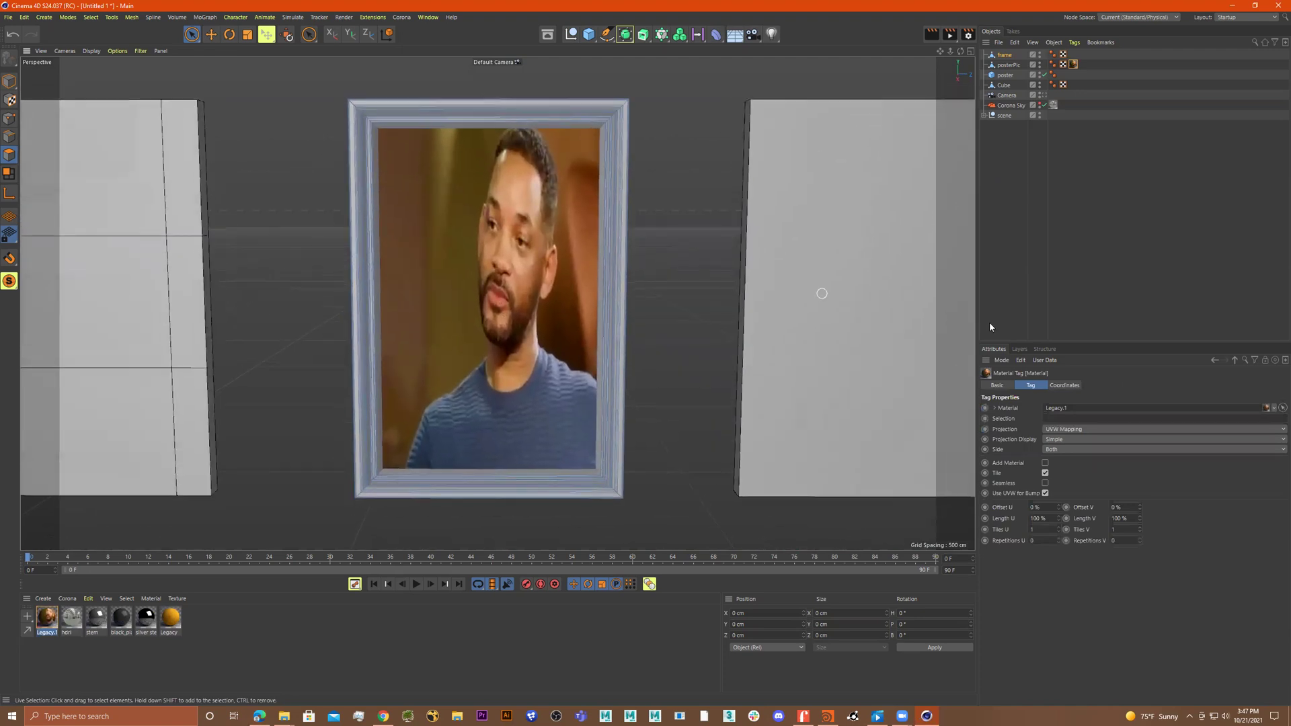
Step: Set the portrait material's projection to Cubic with Length U at 82% and Length V at 53%
{"action": "left_click", "coordinate": [1120, 431]}
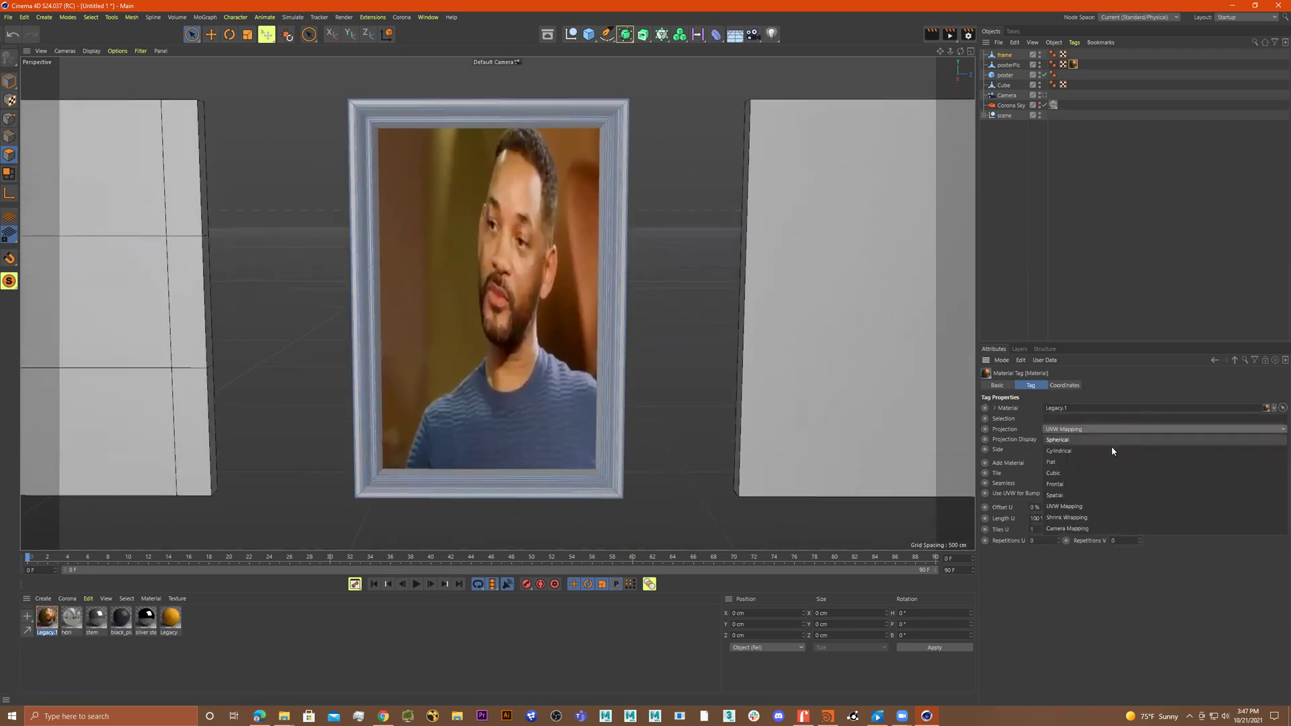
{"action": "left_click", "coordinate": [1103, 473]}
{"action": "scroll", "coordinate": [654, 375], "scroll_direction": "down", "scroll_amount": 3}
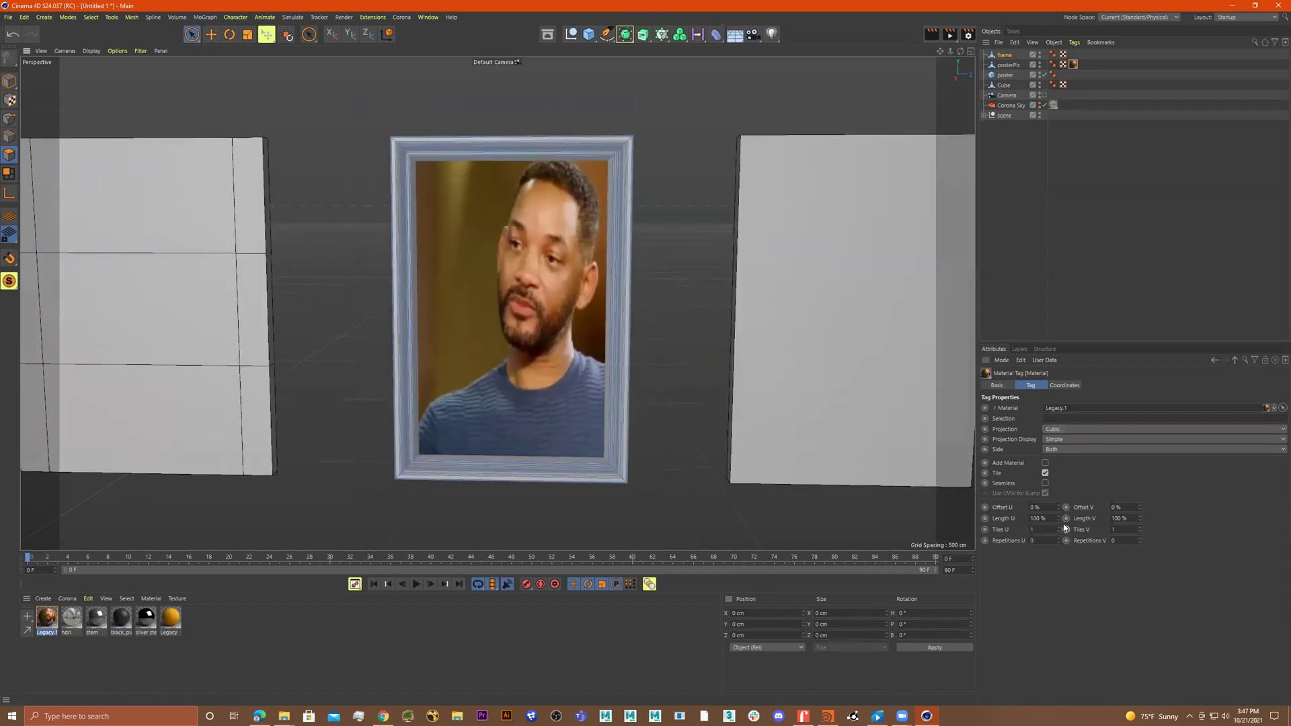
{"action": "left_click_drag", "start_coordinate": [1060, 520], "coordinate": [1140, 536]}
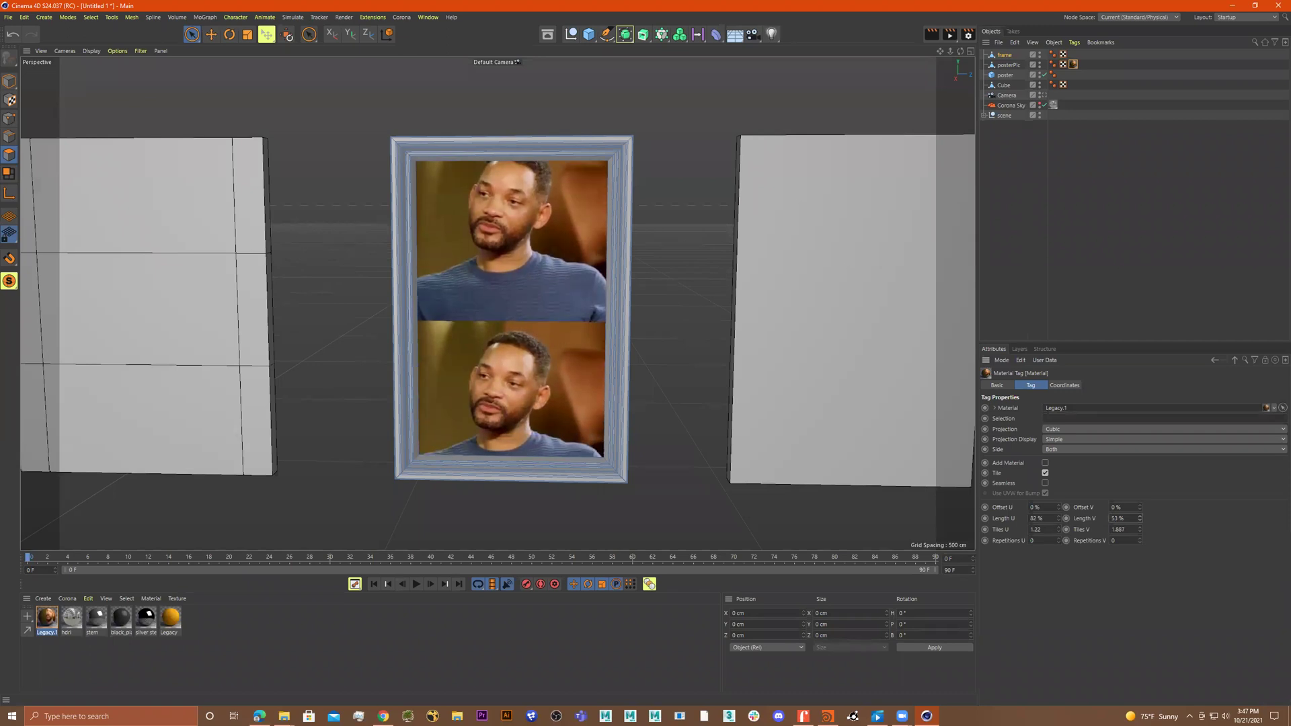
{"action": "left_click", "coordinate": [1086, 430]}
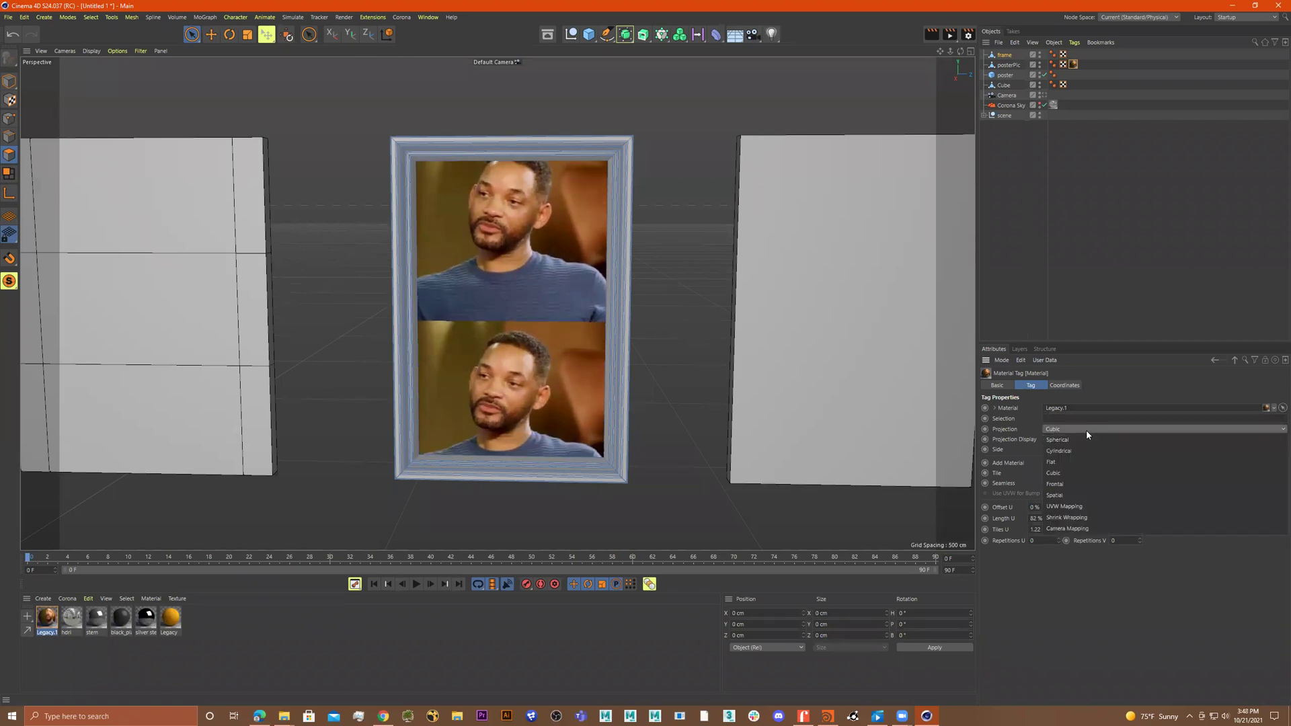
{"action": "left_click", "coordinate": [1084, 430]}
Step: Switch to Model mode with the Scale tool active, and select the posterPic object's material tag
{"action": "right_click_drag", "start_coordinate": [659, 330], "coordinate": [609, 332], "text": "alt"}
{"action": "left_click_drag", "start_coordinate": [608, 332], "coordinate": [645, 338], "text": "alt"}
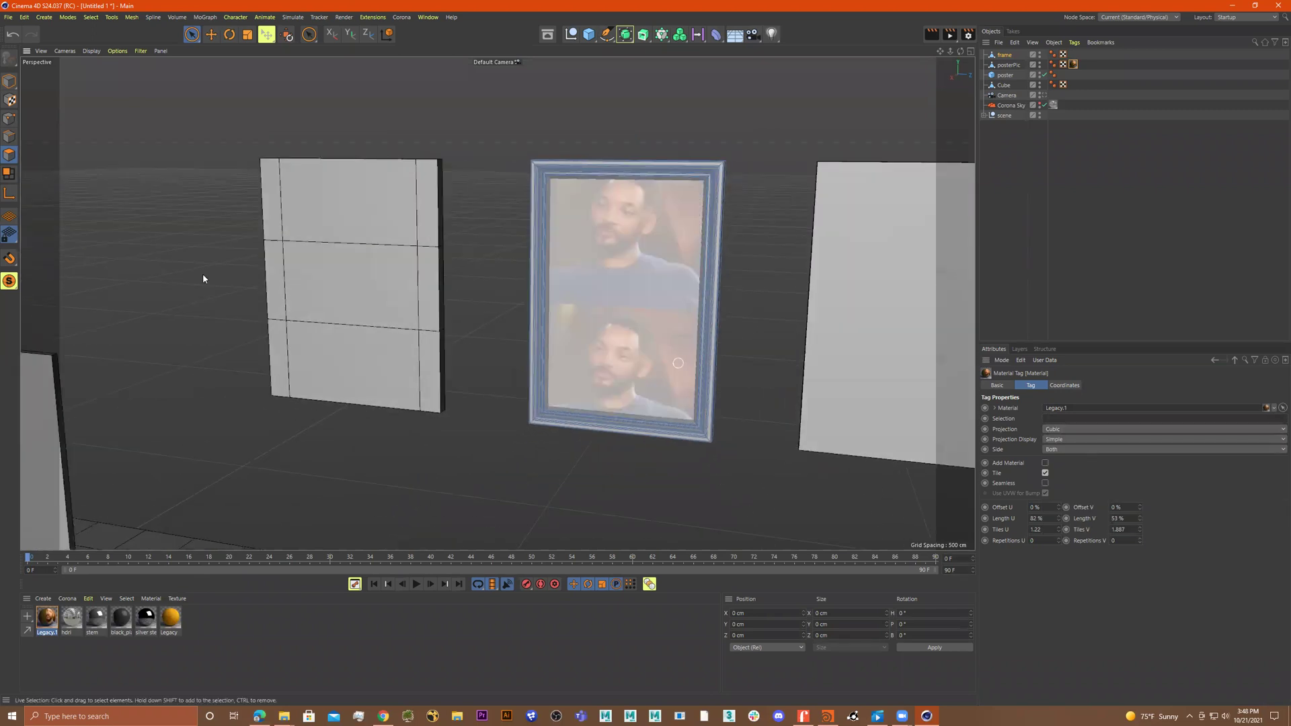
{"action": "left_click", "coordinate": [15, 88]}
{"action": "right_click_drag", "start_coordinate": [490, 311], "coordinate": [471, 322], "text": "alt"}
{"action": "left_click_drag", "start_coordinate": [538, 342], "coordinate": [556, 346], "text": "alt"}
{"action": "key", "text": "r"}
{"action": "key", "text": "t"}
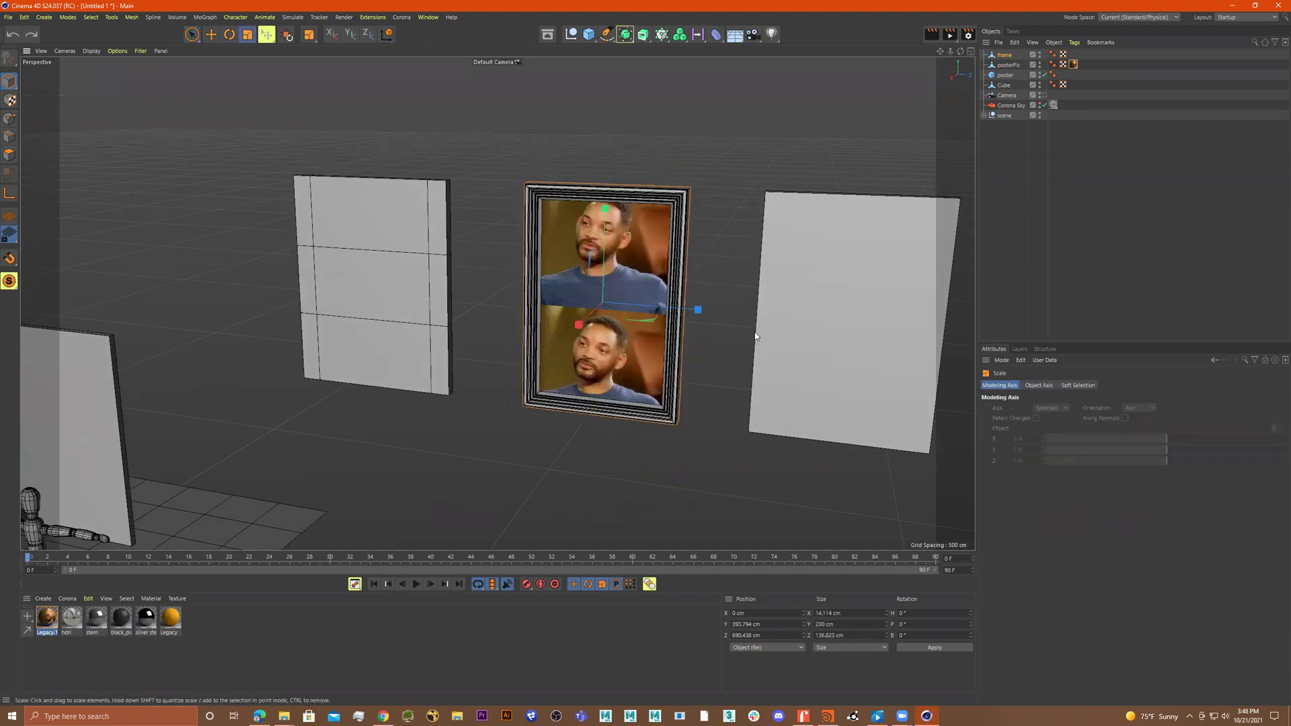
{"action": "left_click", "coordinate": [1008, 65]}
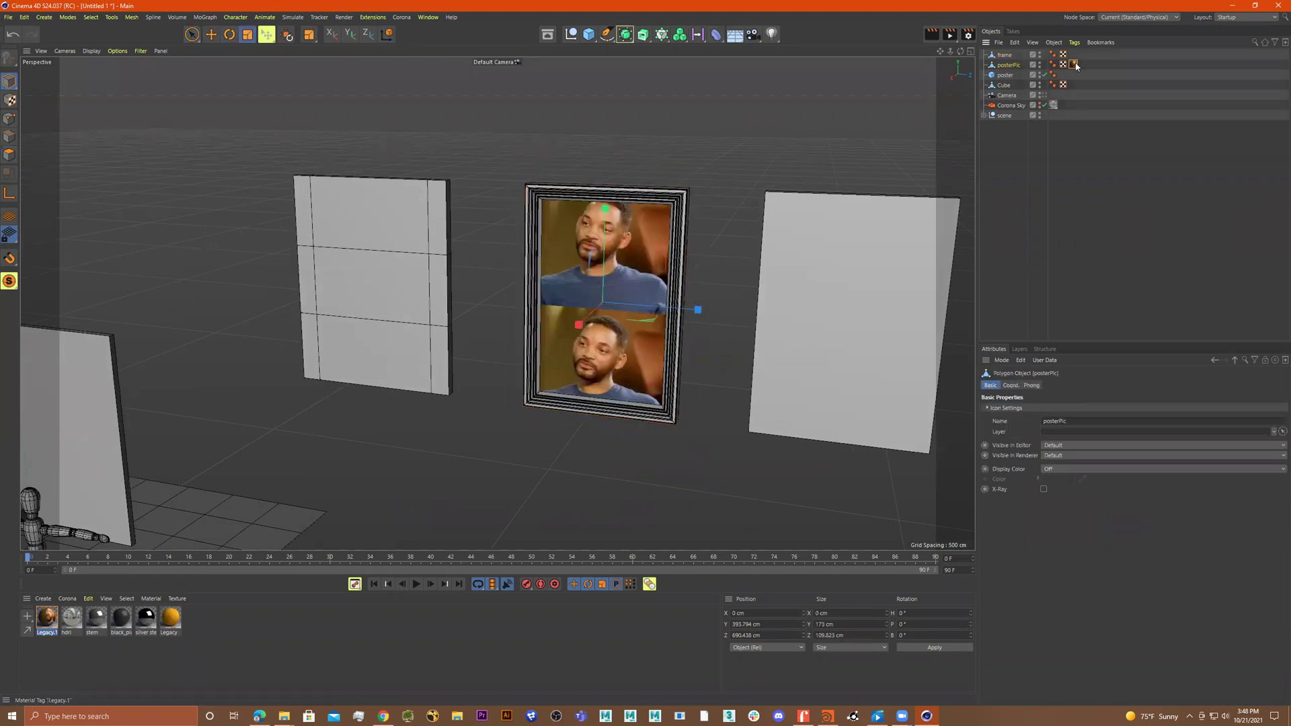
{"action": "left_click", "coordinate": [1074, 64]}
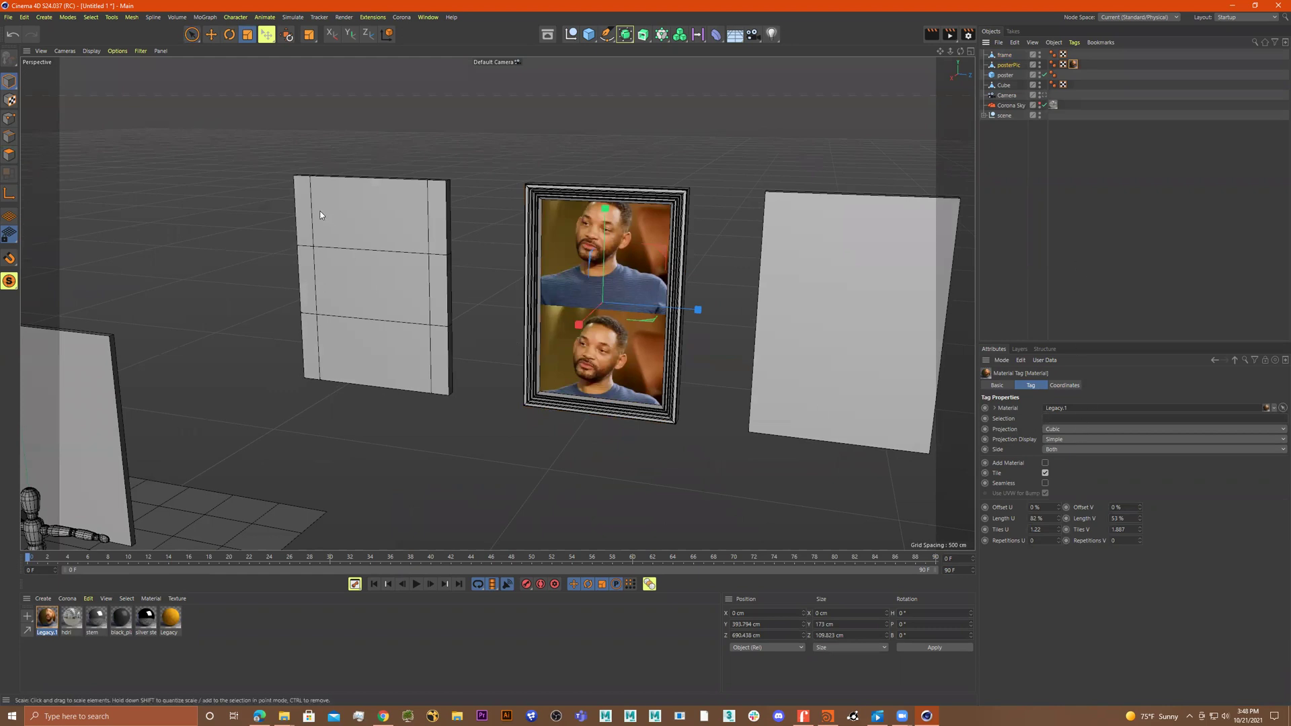
Step: Try the Spherical projection on the posterPic material tag and examine the picture from several angles
{"action": "scroll", "coordinate": [642, 330], "scroll_direction": "down", "scroll_amount": 3}
{"action": "scroll", "coordinate": [642, 330], "scroll_direction": "up", "scroll_amount": 2}
{"action": "scroll", "coordinate": [642, 330], "scroll_direction": "down", "scroll_amount": 2}
{"action": "left_click_drag", "start_coordinate": [642, 330], "coordinate": [651, 297], "text": "alt"}
{"action": "right_click_drag", "start_coordinate": [651, 297], "coordinate": [757, 303], "text": "alt"}
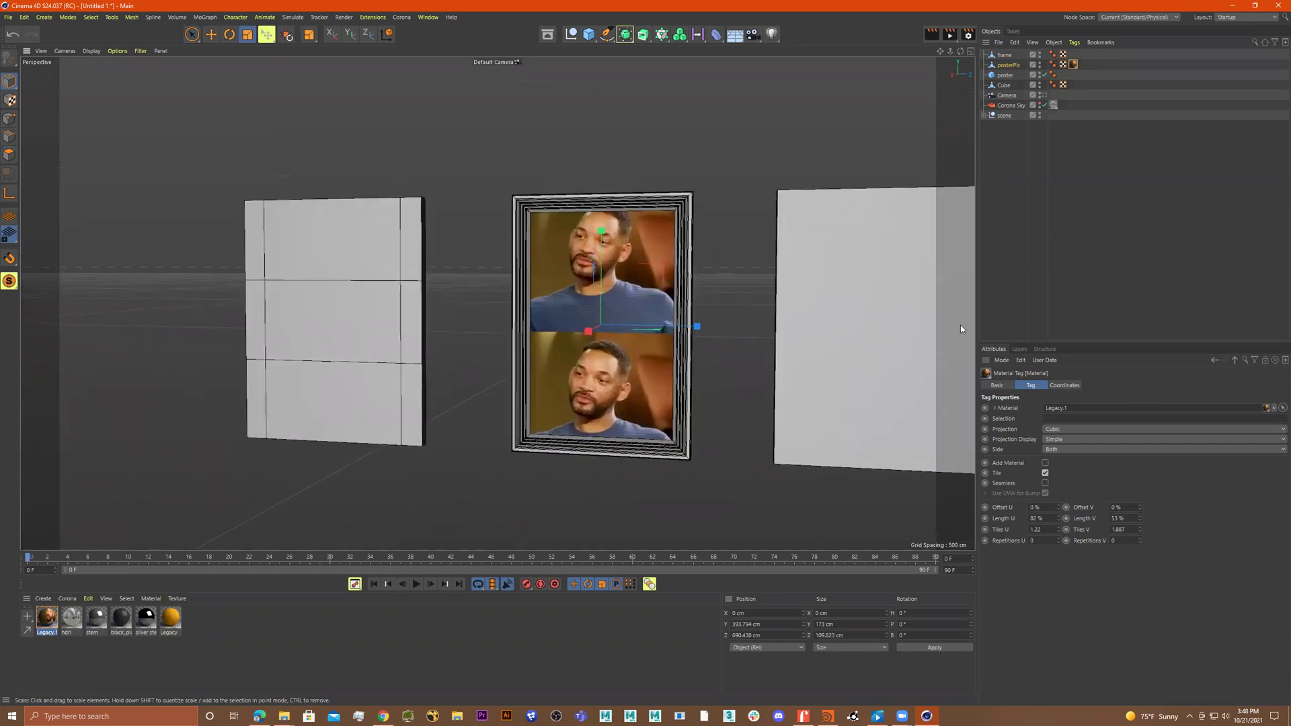
{"action": "left_click", "coordinate": [1082, 431]}
{"action": "left_click", "coordinate": [1083, 440]}
{"action": "scroll", "coordinate": [673, 338], "scroll_direction": "down", "scroll_amount": 3}
{"action": "left_click_drag", "start_coordinate": [672, 335], "coordinate": [709, 359], "text": "alt"}
{"action": "right_click_drag", "start_coordinate": [708, 359], "coordinate": [674, 340], "text": "alt"}
{"action": "mouse_move", "coordinate": [674, 340]}
{"action": "left_mouse_down", "text": "alt"}
{"action": "mouse_move", "coordinate": [754, 364]}
{"action": "mouse_move", "coordinate": [663, 329]}
{"action": "left_mouse_up", "text": "alt"}
{"action": "right_click_drag", "start_coordinate": [663, 329], "coordinate": [850, 331], "text": "alt"}
{"action": "right_click_drag", "start_coordinate": [306, 264], "coordinate": [495, 303], "text": "alt"}
{"action": "middle_click_drag", "start_coordinate": [894, 289], "coordinate": [438, 277], "text": "alt"}
{"action": "right_click_drag", "start_coordinate": [437, 276], "coordinate": [487, 278], "text": "alt"}
{"action": "left_click_drag", "start_coordinate": [487, 277], "coordinate": [857, 279], "text": "alt"}
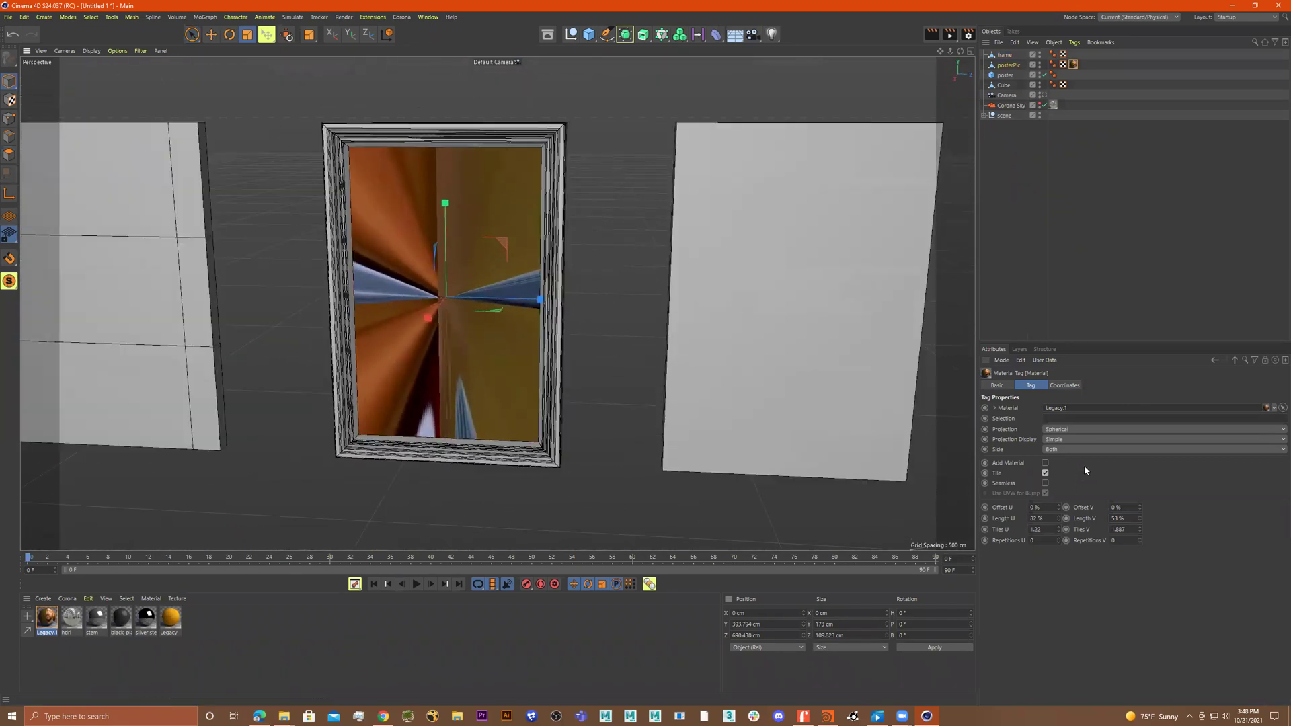
Step: Switch to Texture mode and set the picture material's projection back to Cubic
{"action": "left_click", "coordinate": [11, 100]}
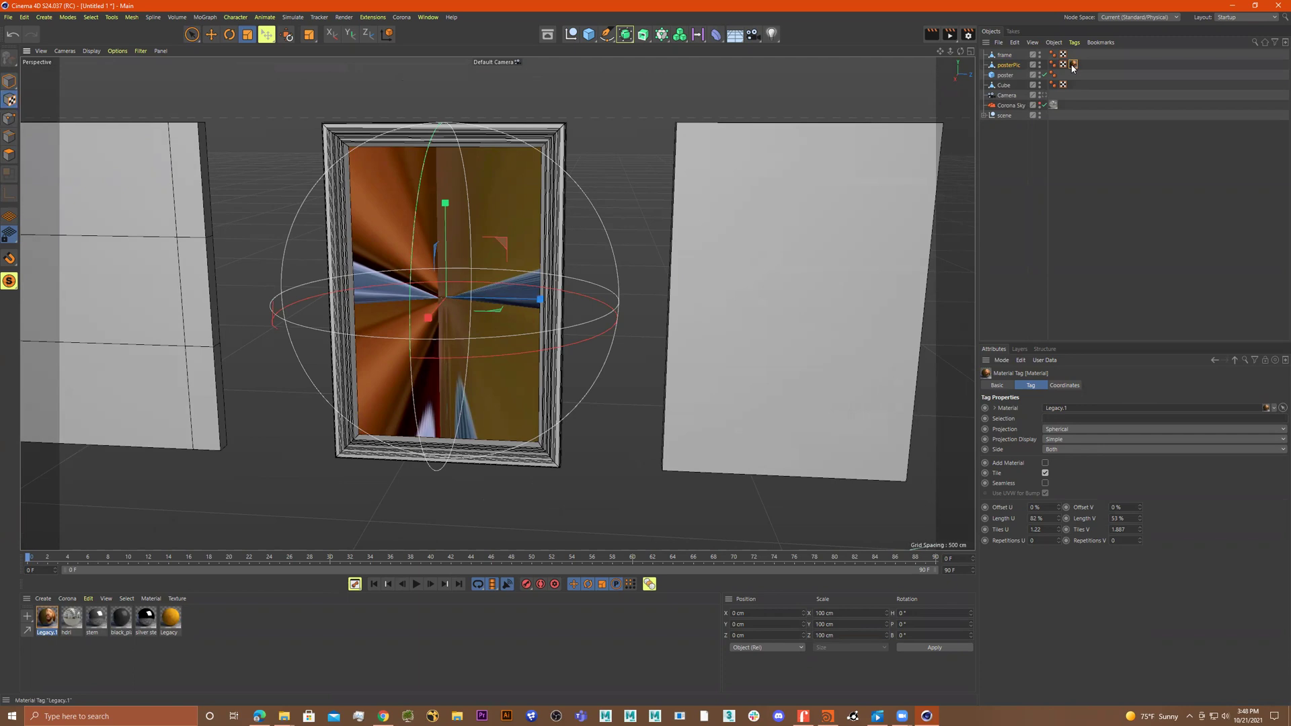
{"action": "left_click", "coordinate": [1084, 431]}
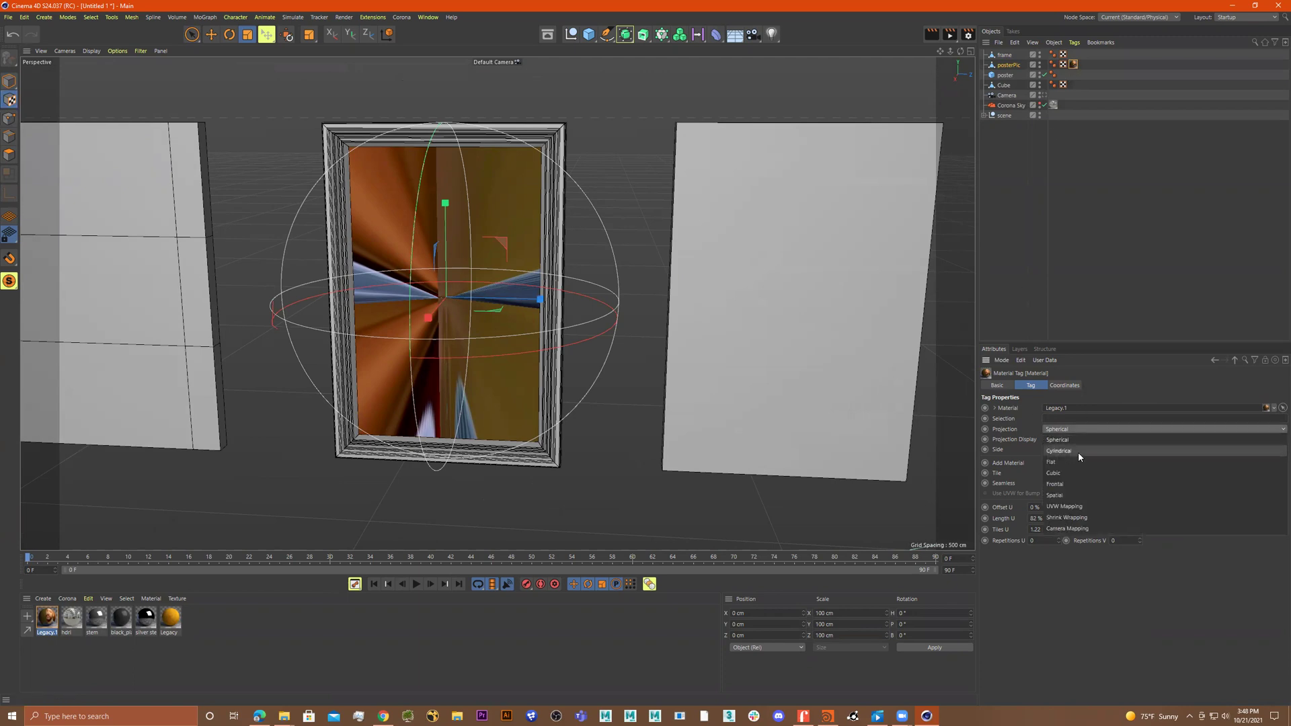
{"action": "left_click", "coordinate": [1075, 474]}
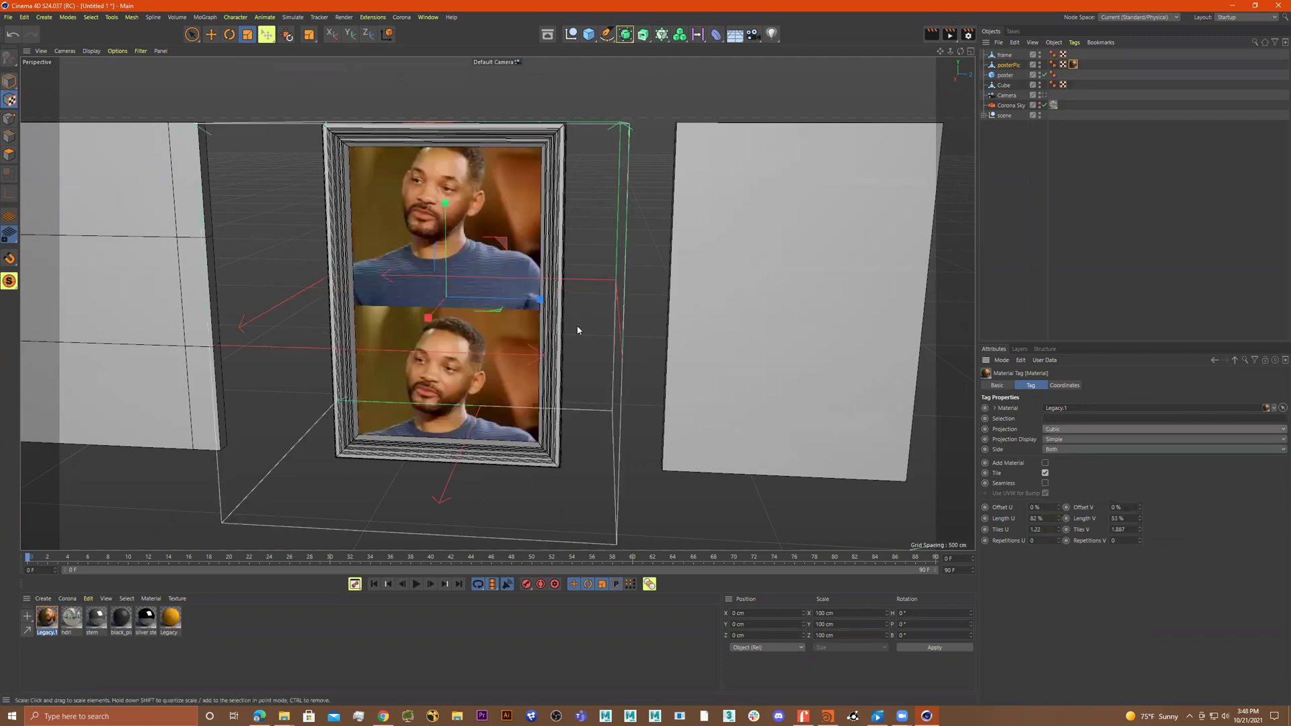
Step: Scale the texture projection to about 67.8 cm in X and Z and 69.9 cm in Y, and turn off tiling
{"action": "left_click_drag", "start_coordinate": [445, 205], "coordinate": [445, 202]}
{"action": "left_click_drag", "start_coordinate": [646, 296], "coordinate": [703, 309]}
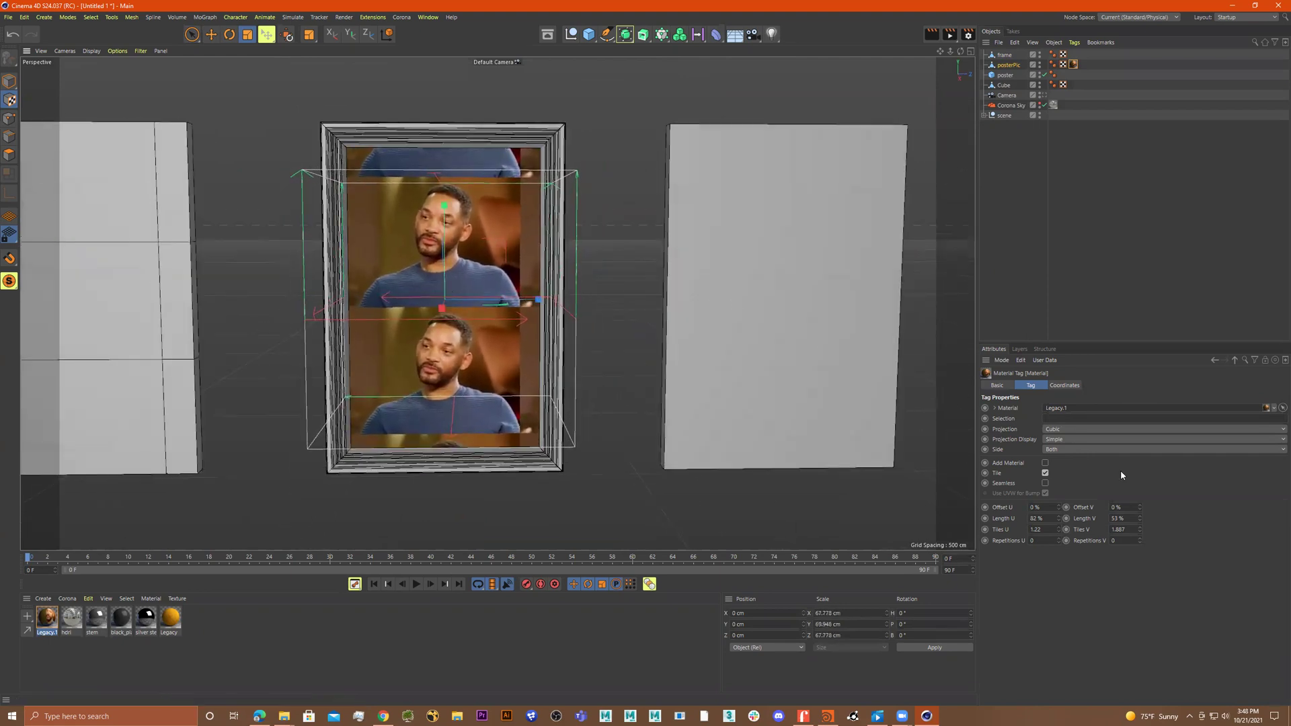
{"action": "left_click", "coordinate": [1045, 473]}
Step: Move the texture projection down to about -19.6 cm in Y inside the frame
{"action": "left_click_drag", "start_coordinate": [616, 342], "coordinate": [510, 275], "text": "alt"}
{"action": "key", "text": "e"}
{"action": "left_click_drag", "start_coordinate": [443, 207], "coordinate": [468, 240]}
{"action": "left_click_drag", "start_coordinate": [615, 318], "coordinate": [853, 245], "text": "alt"}
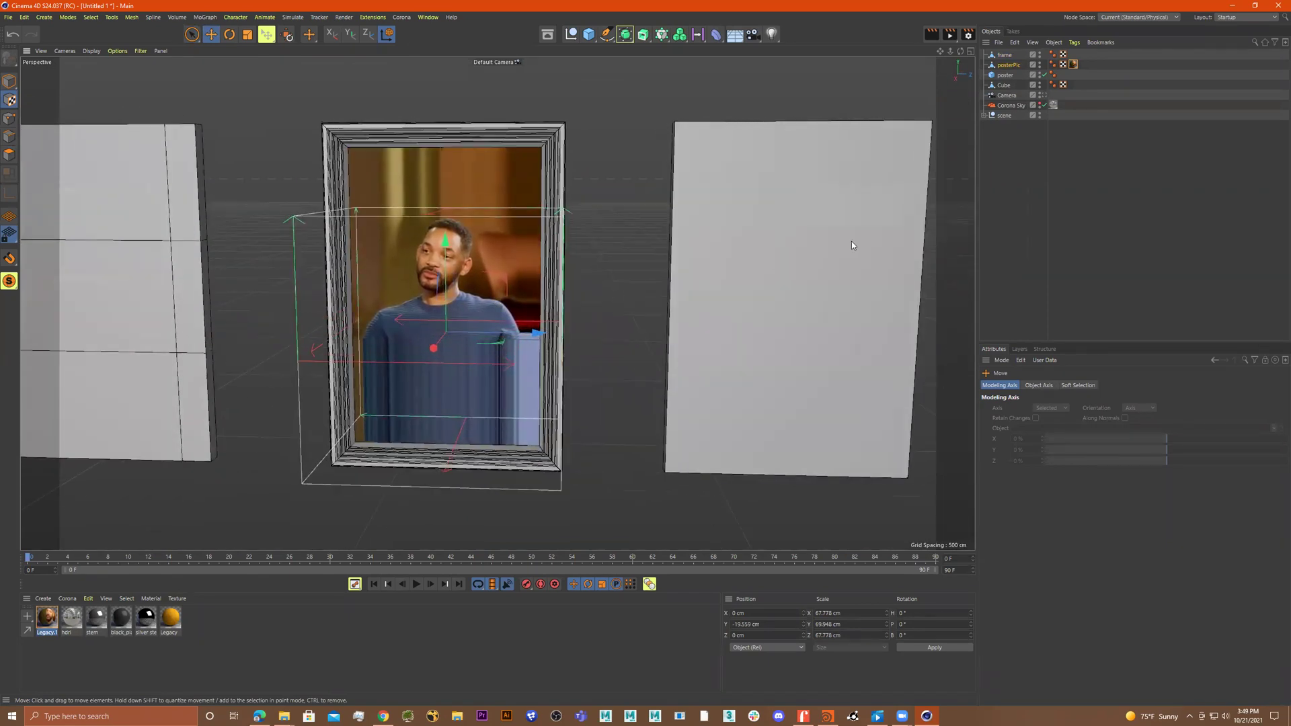
Step: Try to rotate the frame and posterPic together by 90° while still in Texture mode
{"action": "left_click", "coordinate": [1005, 55]}
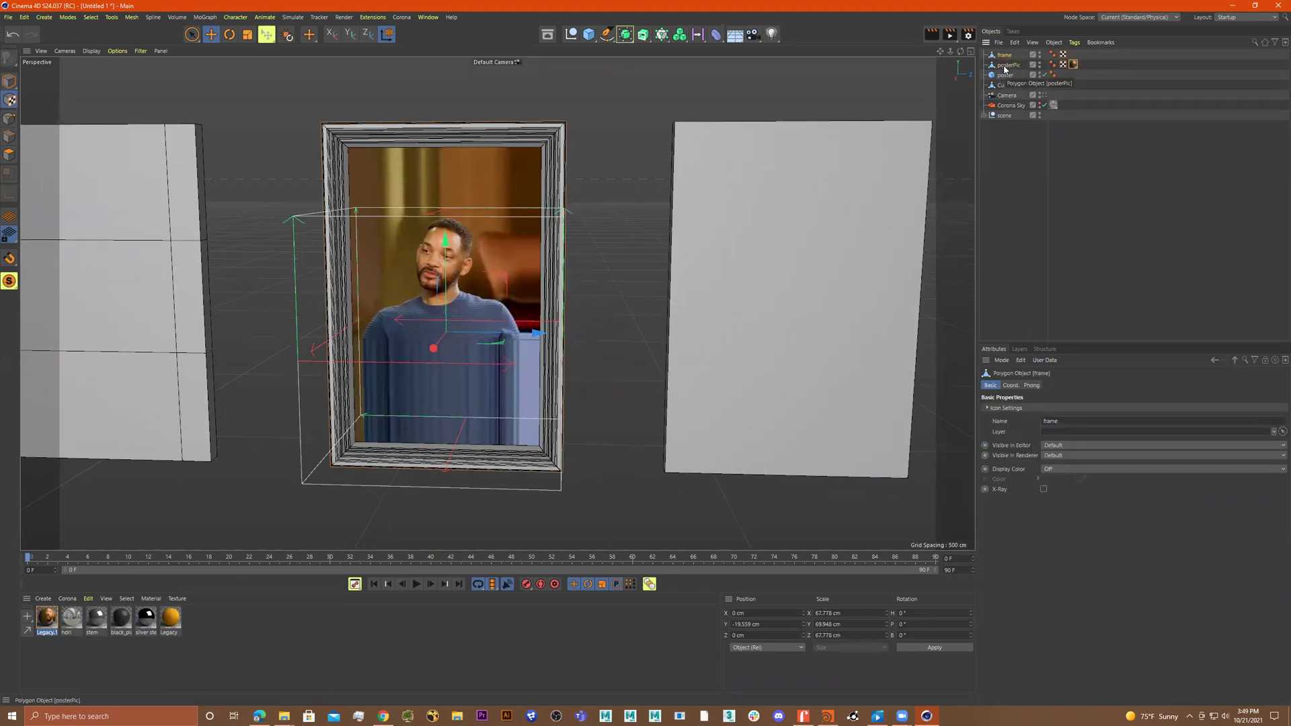
{"action": "left_click", "coordinate": [1006, 65], "text": "ctrl"}
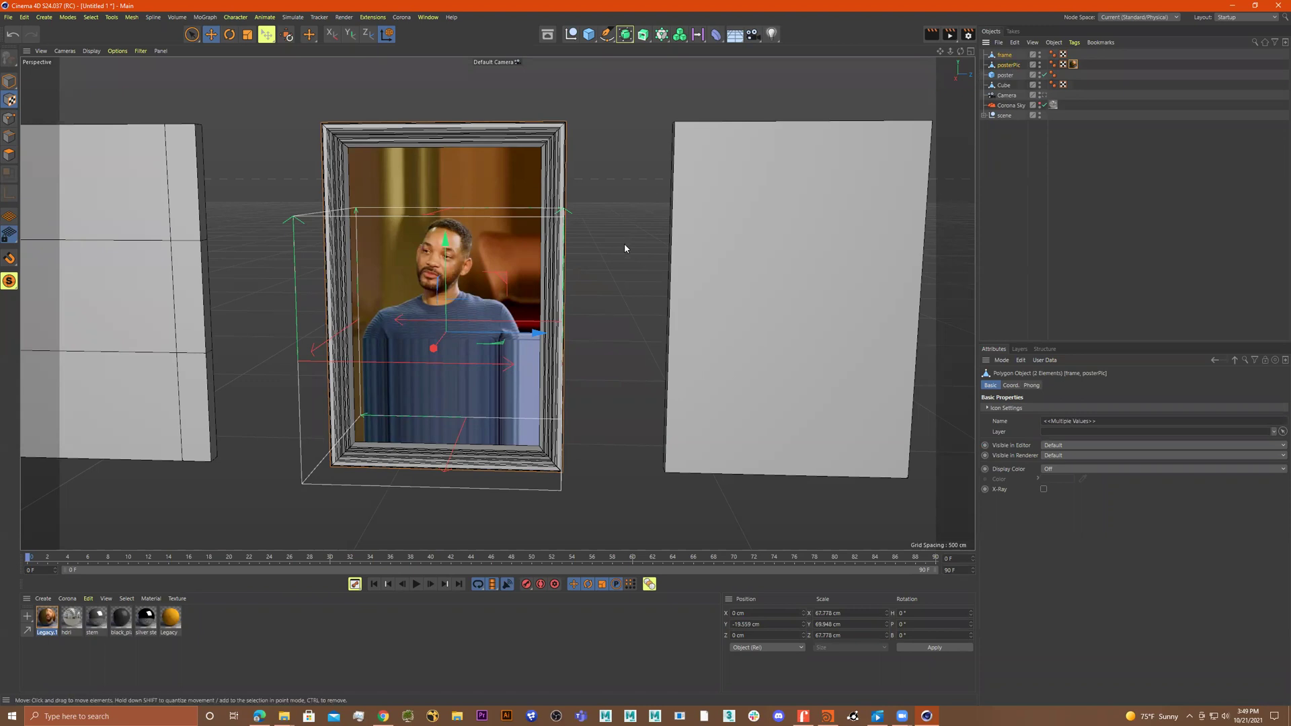
{"action": "key", "text": "r"}
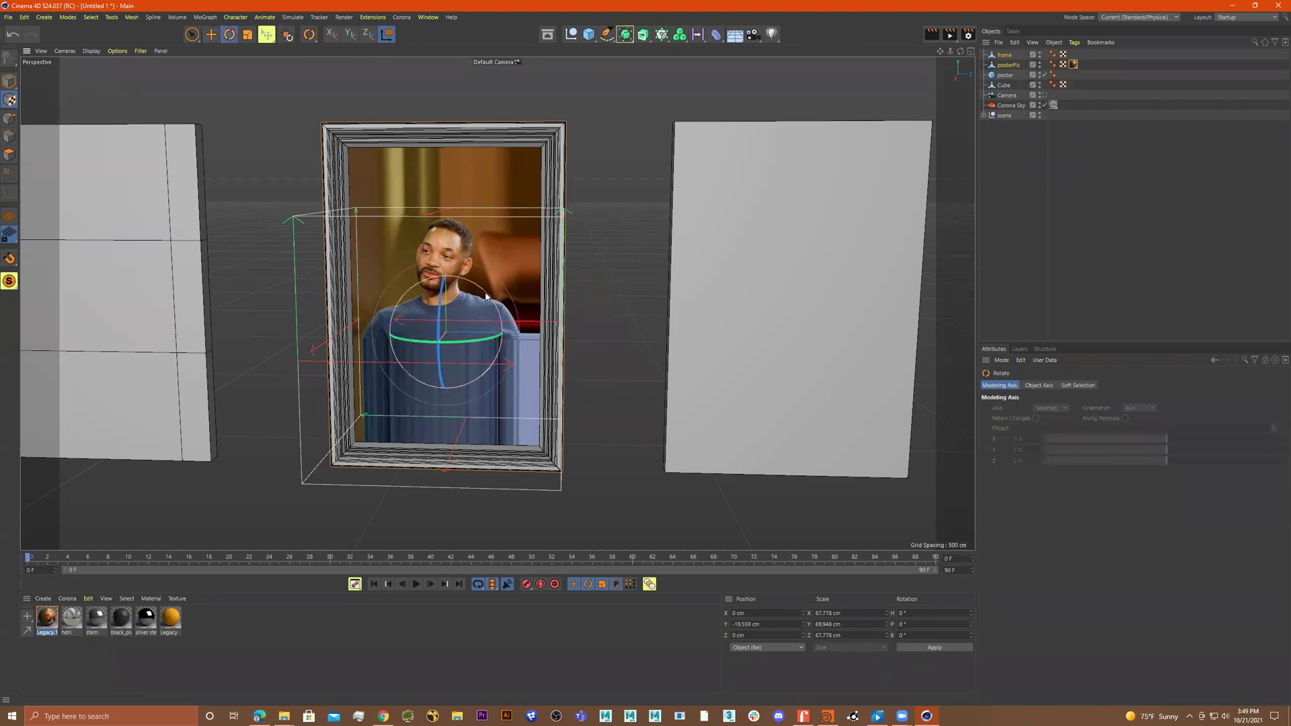
{"action": "left_click_drag", "start_coordinate": [484, 294], "coordinate": [353, 252]}
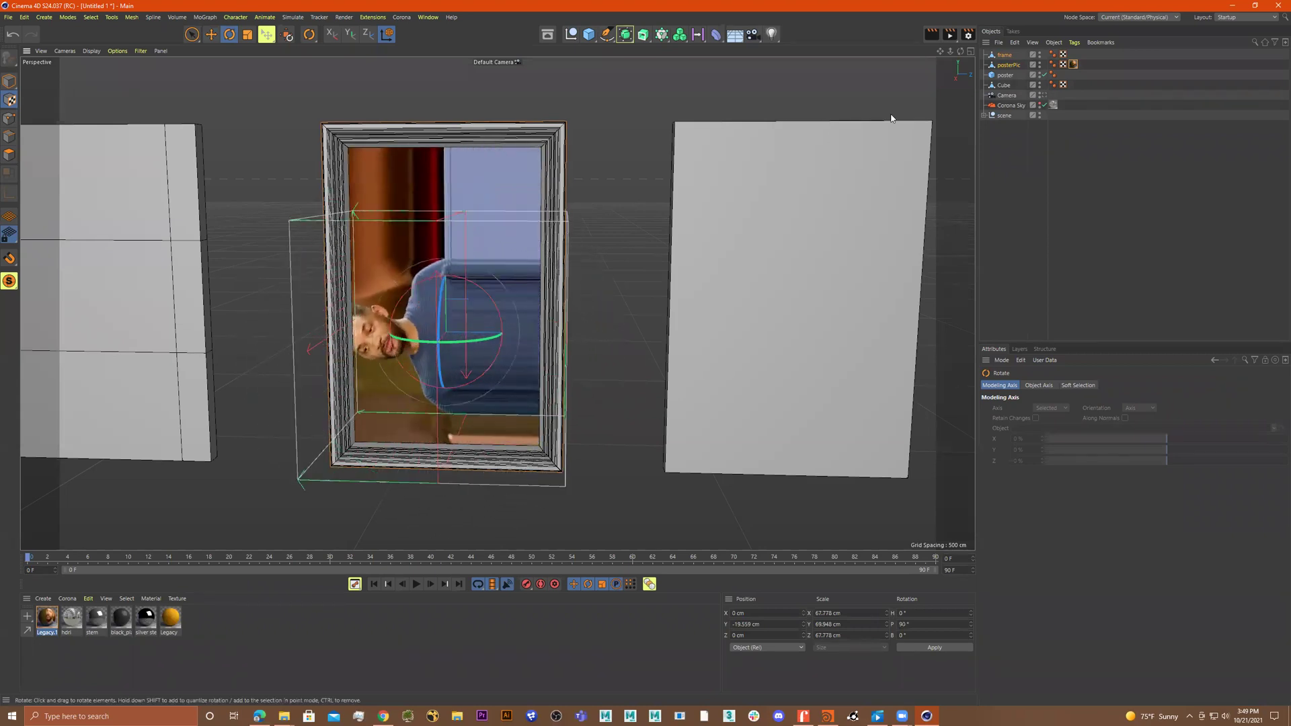
Step: Try further rotations with the frame and posterPic selected one at a time, and undo them
{"action": "left_click", "coordinate": [1004, 55]}
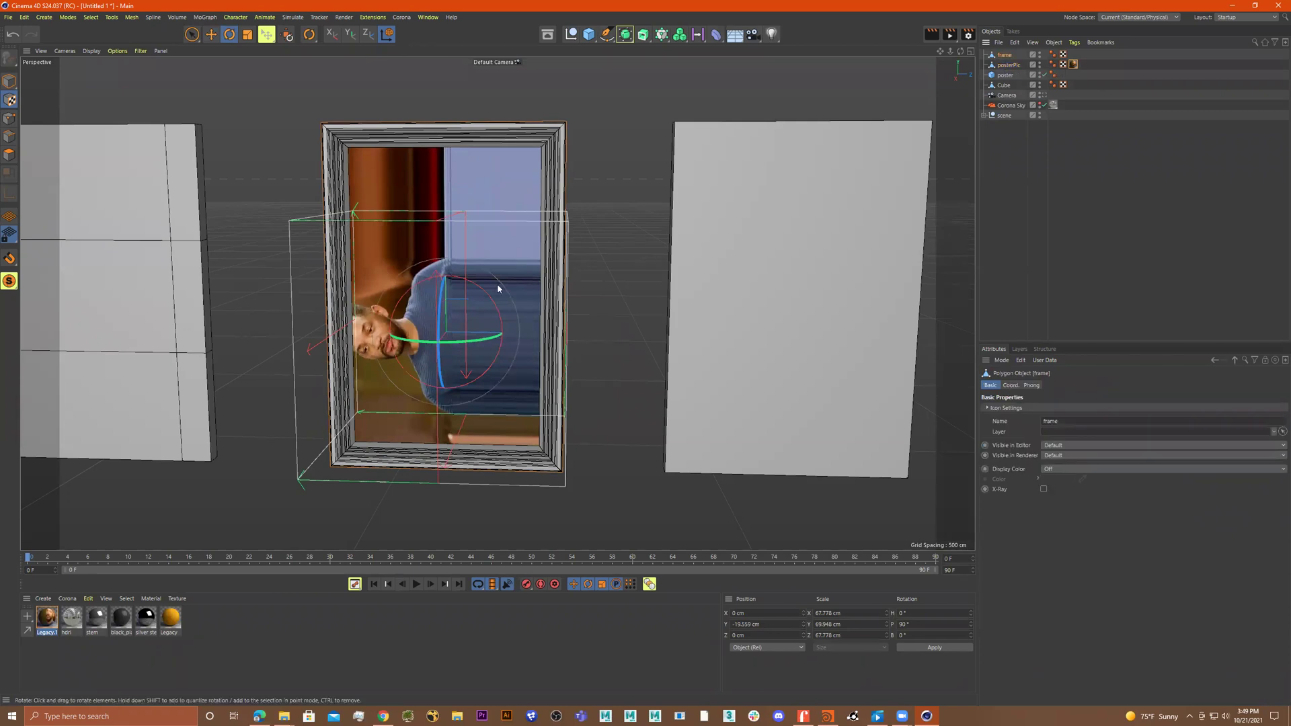
{"action": "left_click_drag", "start_coordinate": [495, 307], "coordinate": [441, 271]}
{"action": "key", "text": "ctrl+z"}
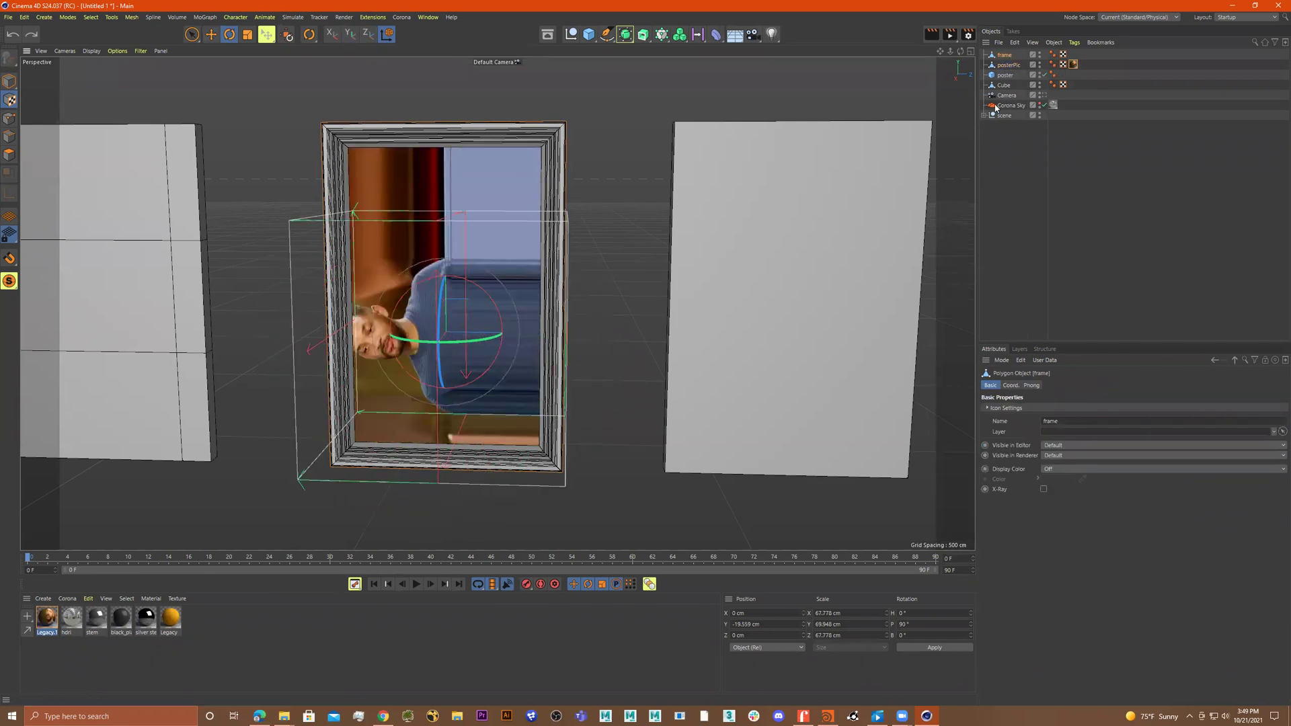
{"action": "left_click", "coordinate": [1009, 66]}
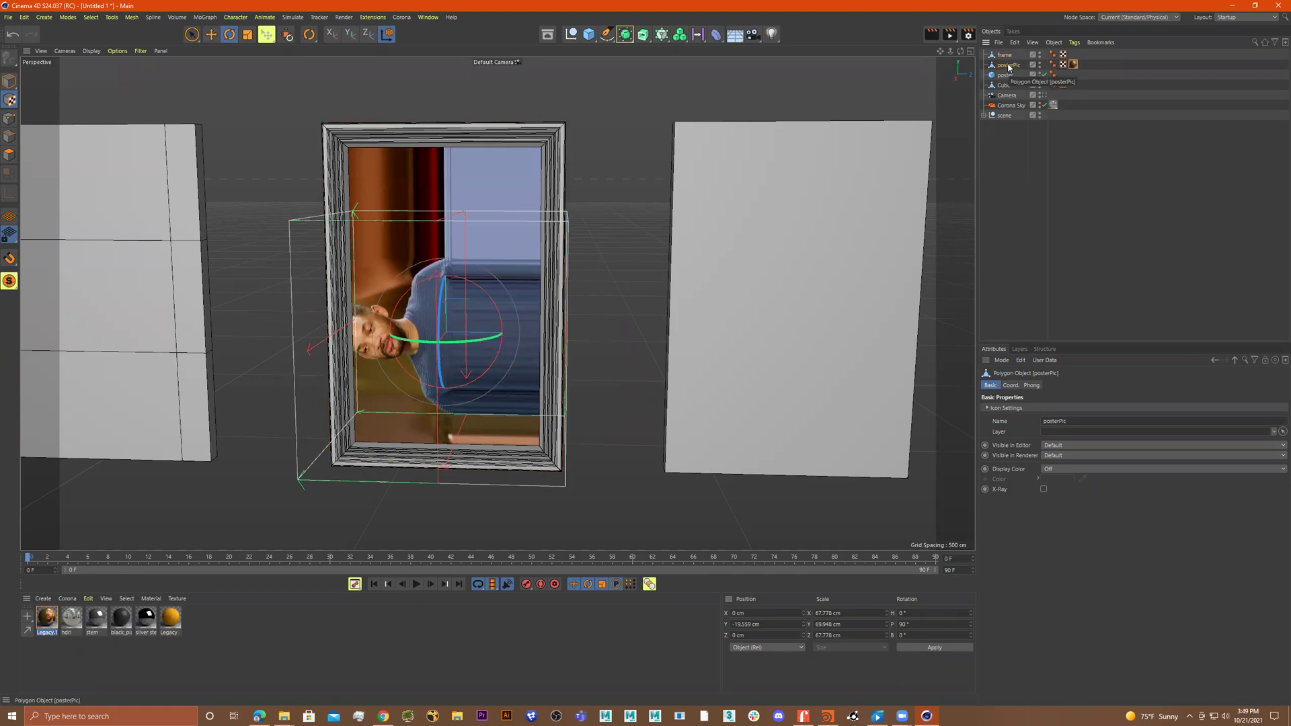
{"action": "left_click_drag", "start_coordinate": [652, 227], "coordinate": [692, 196]}
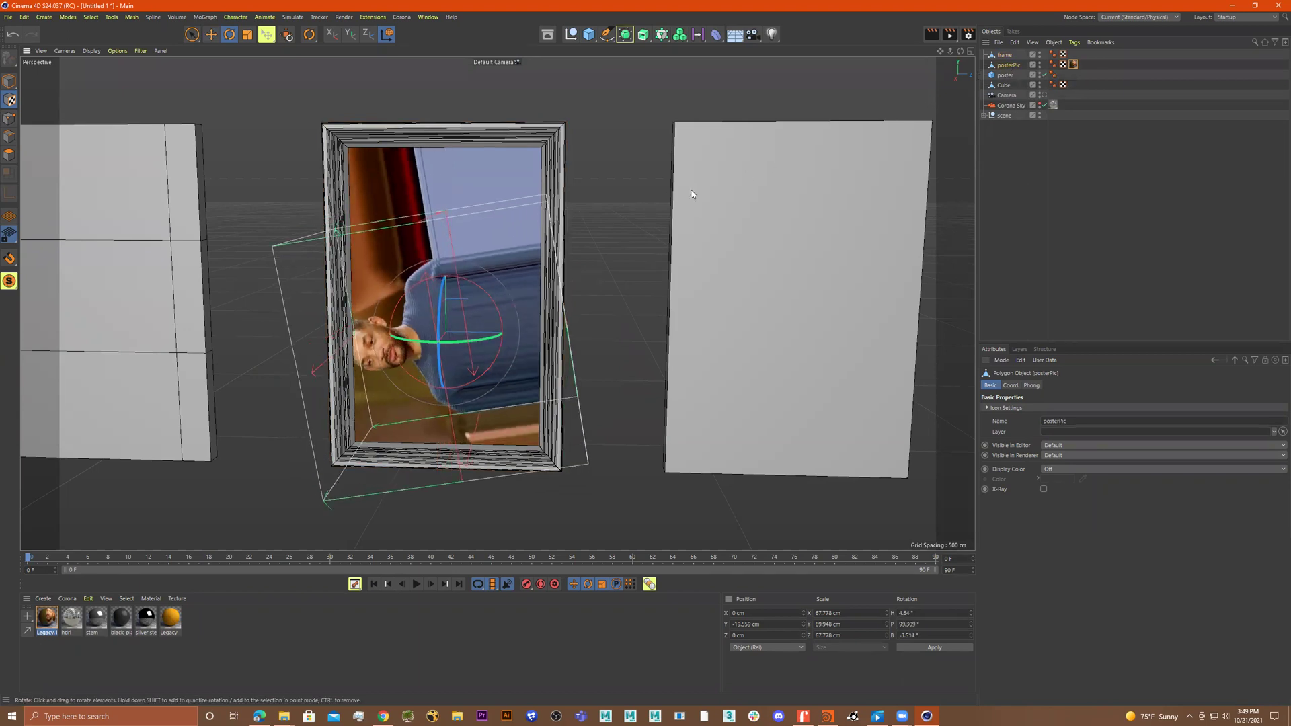
{"action": "key", "text": "ctrl+z"}
Step: Switch to Model mode and rotate the frame and posterPic together 90° in pitch into landscape orientation
{"action": "left_click", "coordinate": [10, 81]}
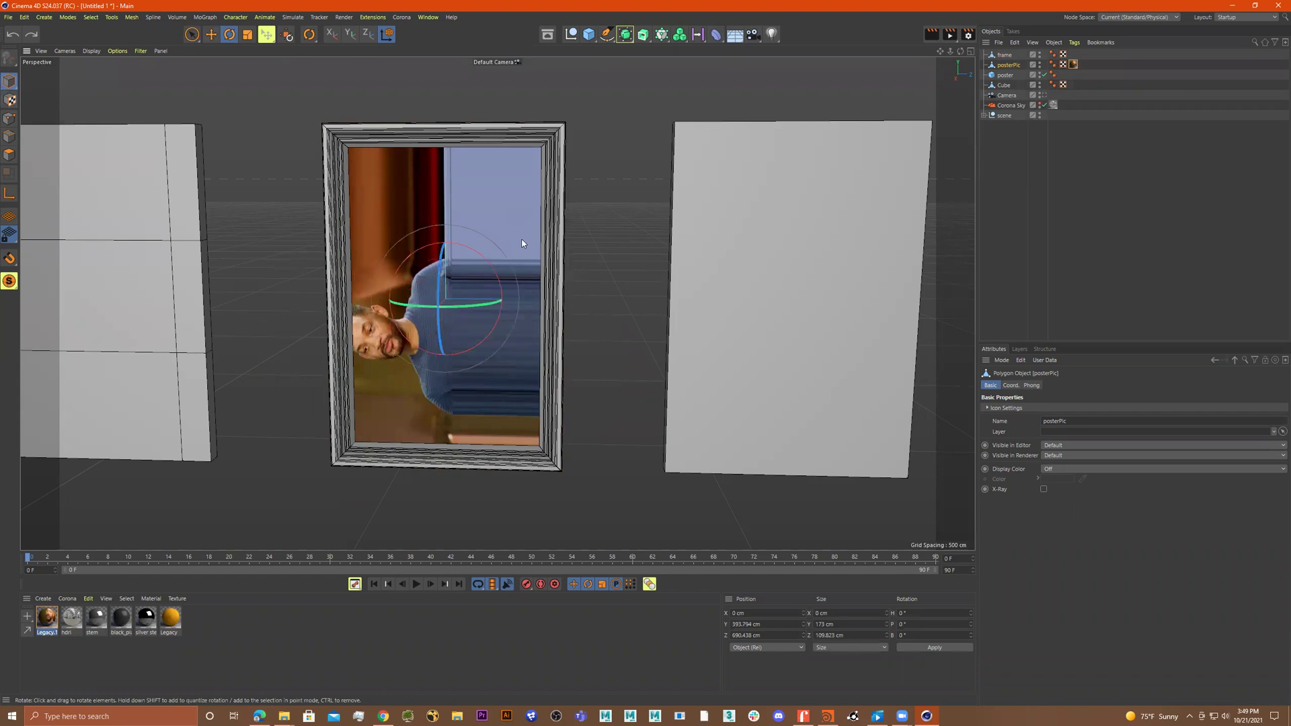
{"action": "left_click", "coordinate": [564, 233], "text": "shift"}
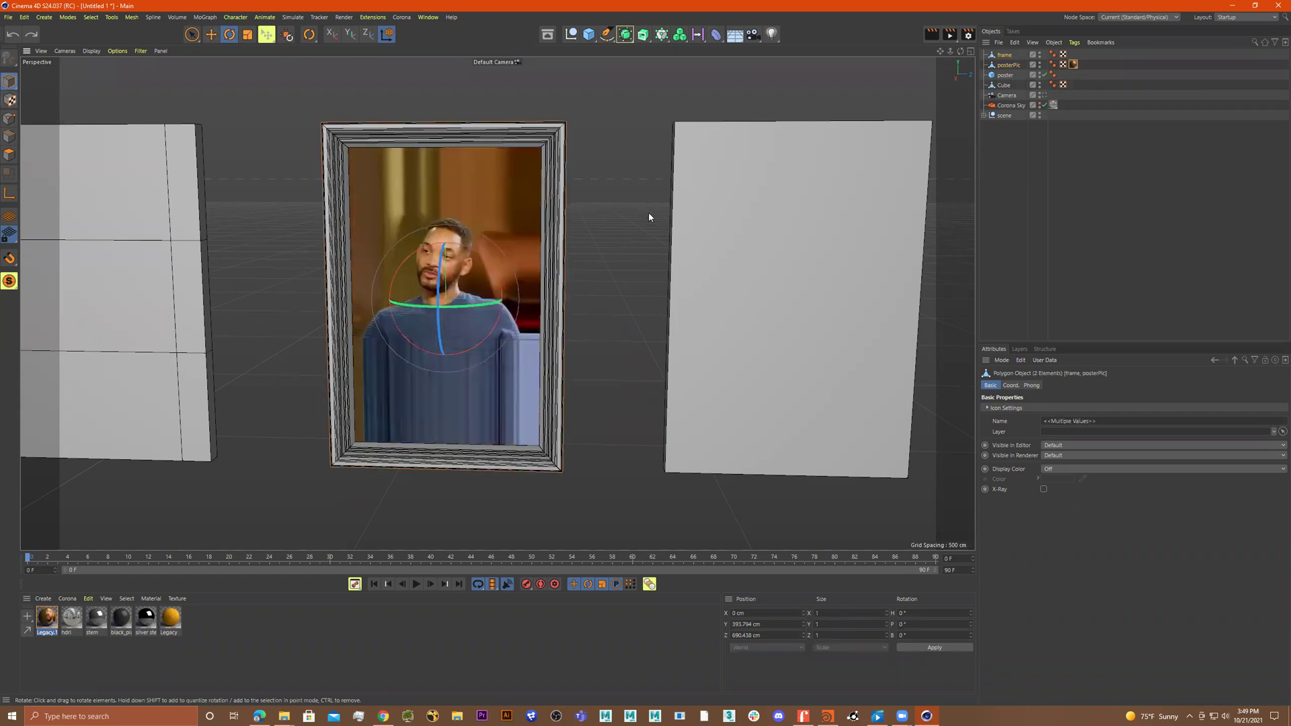
{"action": "left_click", "coordinate": [1007, 65]}
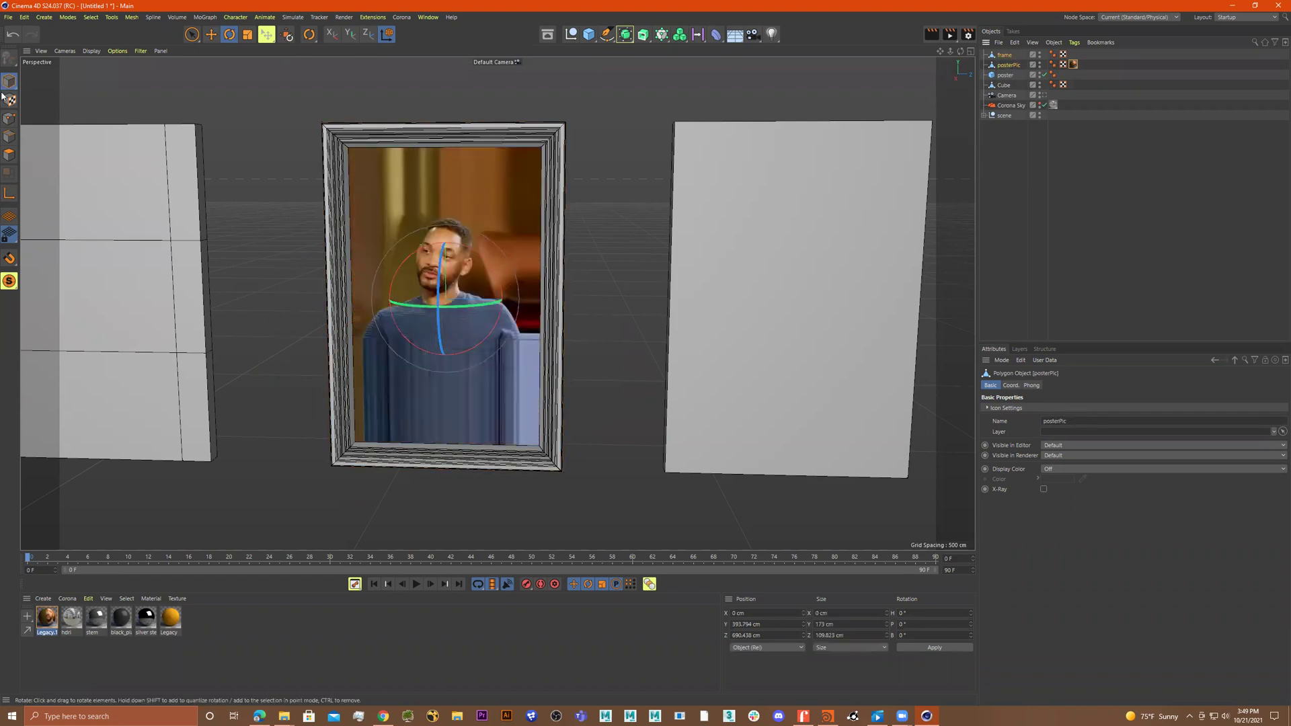
{"action": "left_click", "coordinate": [1006, 55], "text": "ctrl"}
{"action": "left_click_drag", "start_coordinate": [485, 268], "coordinate": [390, 236]}
{"action": "left_click", "coordinate": [535, 254]}
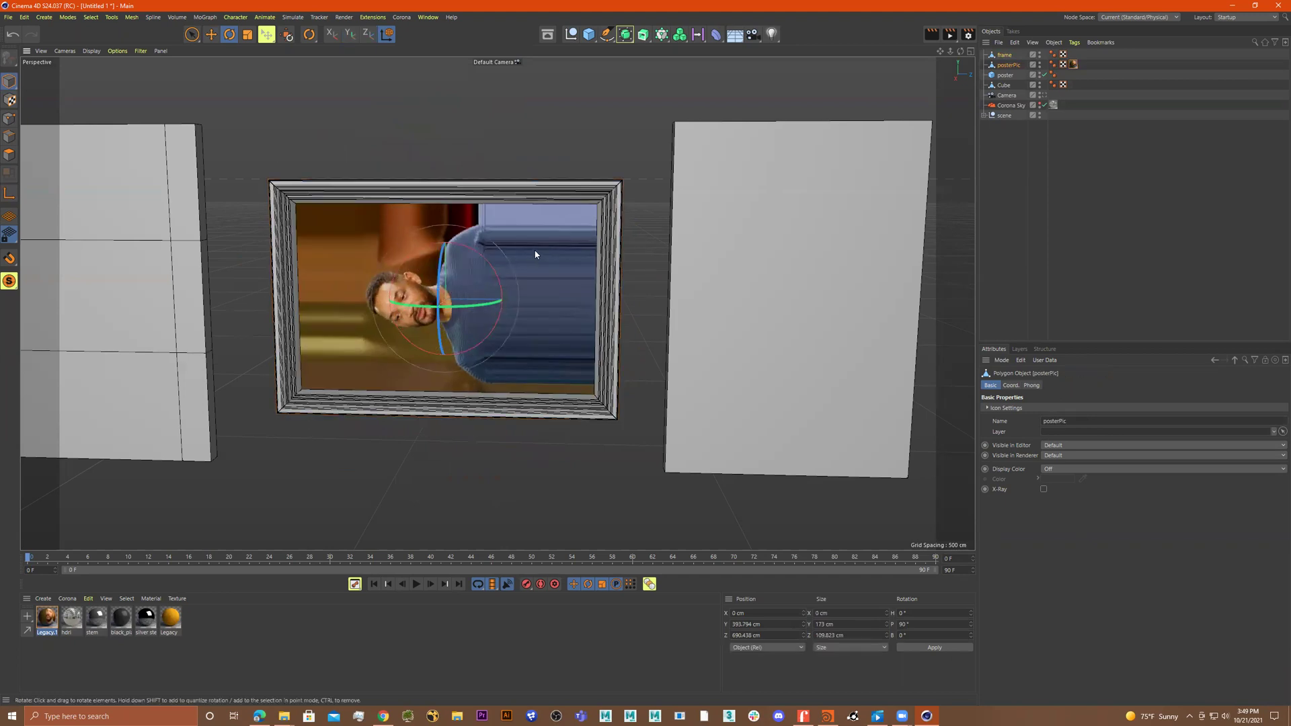
Step: Select posterPic's material tag and rotate its texture projection to -90° in pitch using Texture mode
{"action": "left_click", "coordinate": [1073, 65]}
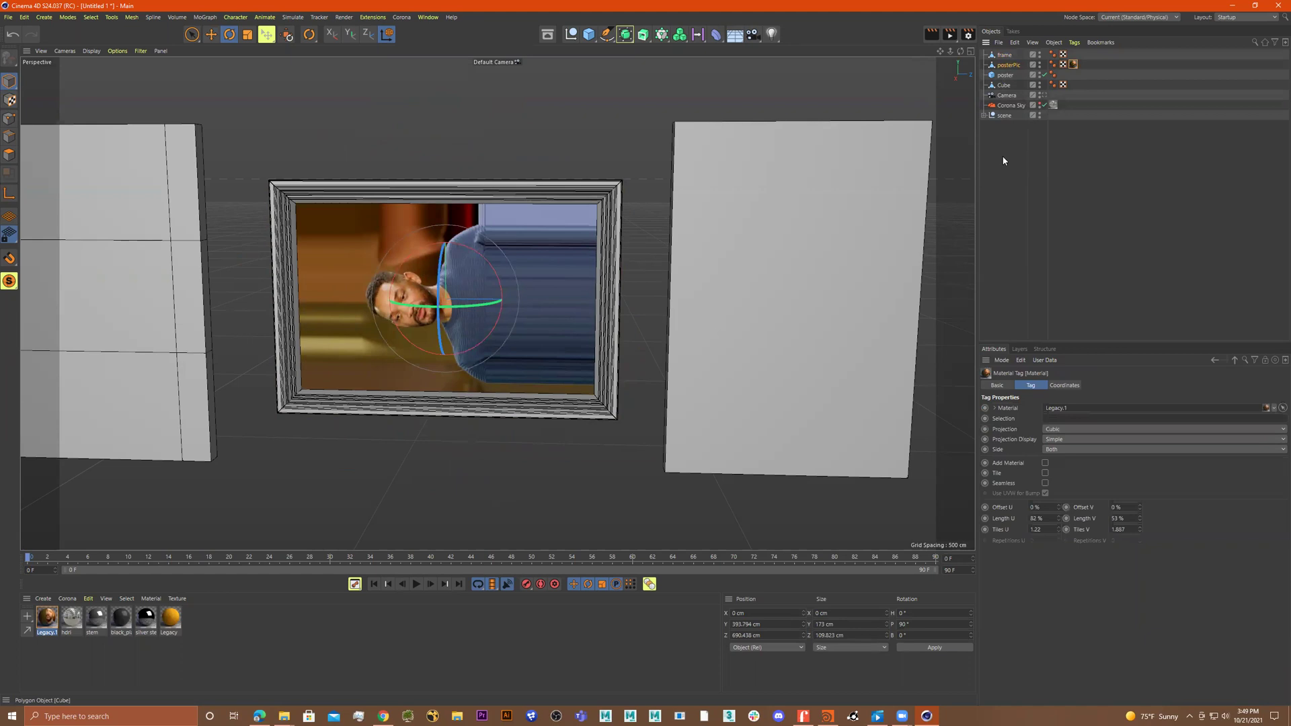
{"action": "left_click", "coordinate": [10, 100]}
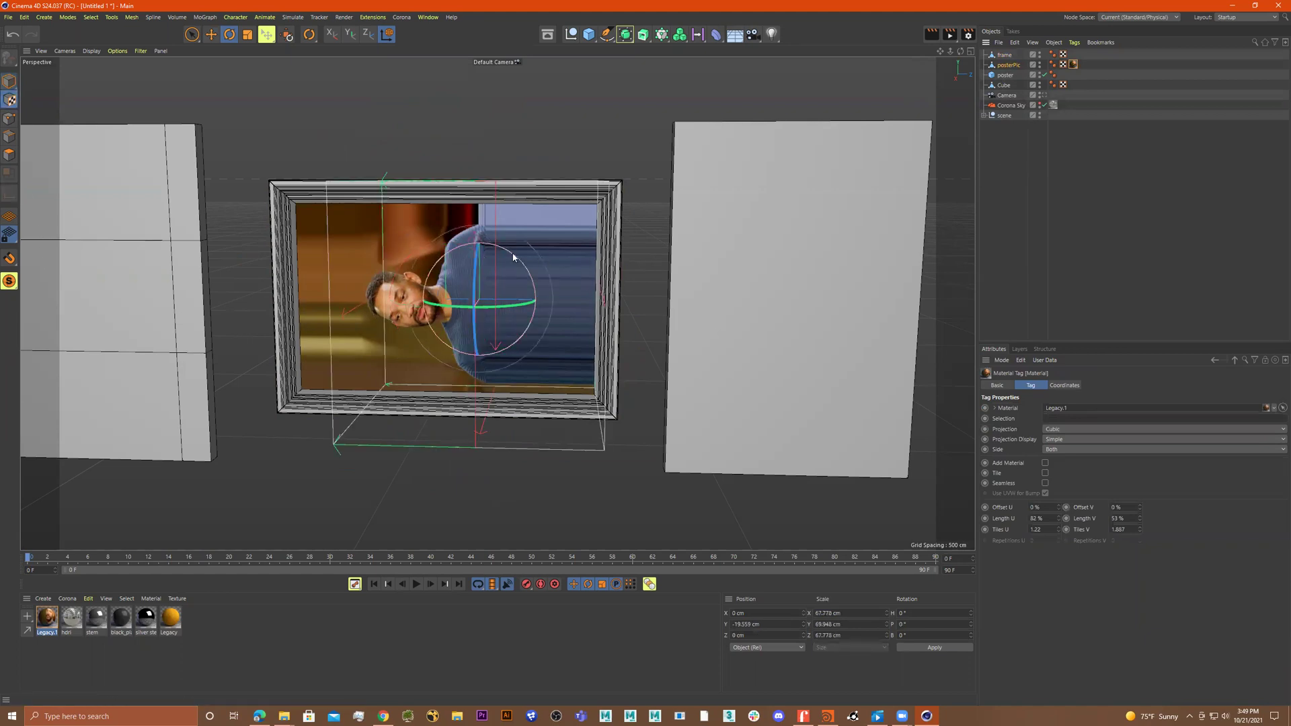
{"action": "left_click_drag", "start_coordinate": [510, 253], "coordinate": [518, 316]}
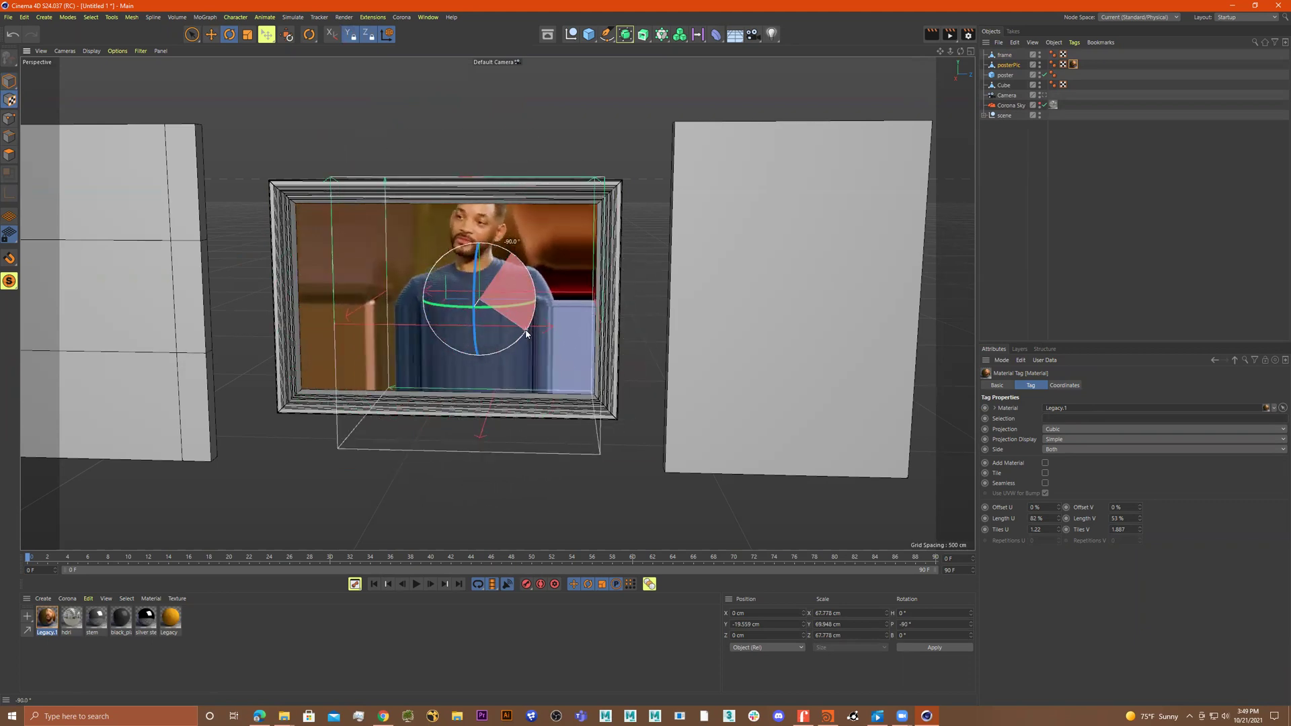
Step: Move the upright texture projection down and sideways to position the portrait inside the landscape frame
{"action": "key", "text": "e"}
{"action": "left_click_drag", "start_coordinate": [481, 218], "coordinate": [478, 262]}
{"action": "left_click_drag", "start_coordinate": [533, 343], "coordinate": [502, 343]}
{"action": "mouse_move", "coordinate": [453, 261]}
{"action": "left_mouse_down"}
{"action": "mouse_move", "coordinate": [453, 302]}
{"action": "mouse_move", "coordinate": [453, 265]}
{"action": "left_mouse_up"}
{"action": "left_click_drag", "start_coordinate": [454, 263], "coordinate": [466, 252], "text": "alt"}
Step: Enlarge the texture projection to about 95.2 cm in X and Z and 98.3 cm in Y, repositioning it vertically
{"action": "key", "text": "r"}
{"action": "key", "text": "t"}
{"action": "left_click_drag", "start_coordinate": [570, 308], "coordinate": [669, 313]}
{"action": "key", "text": "e"}
{"action": "left_click_drag", "start_coordinate": [448, 254], "coordinate": [447, 278]}
{"action": "key", "text": "r"}
{"action": "left_click_drag", "start_coordinate": [509, 296], "coordinate": [547, 293]}
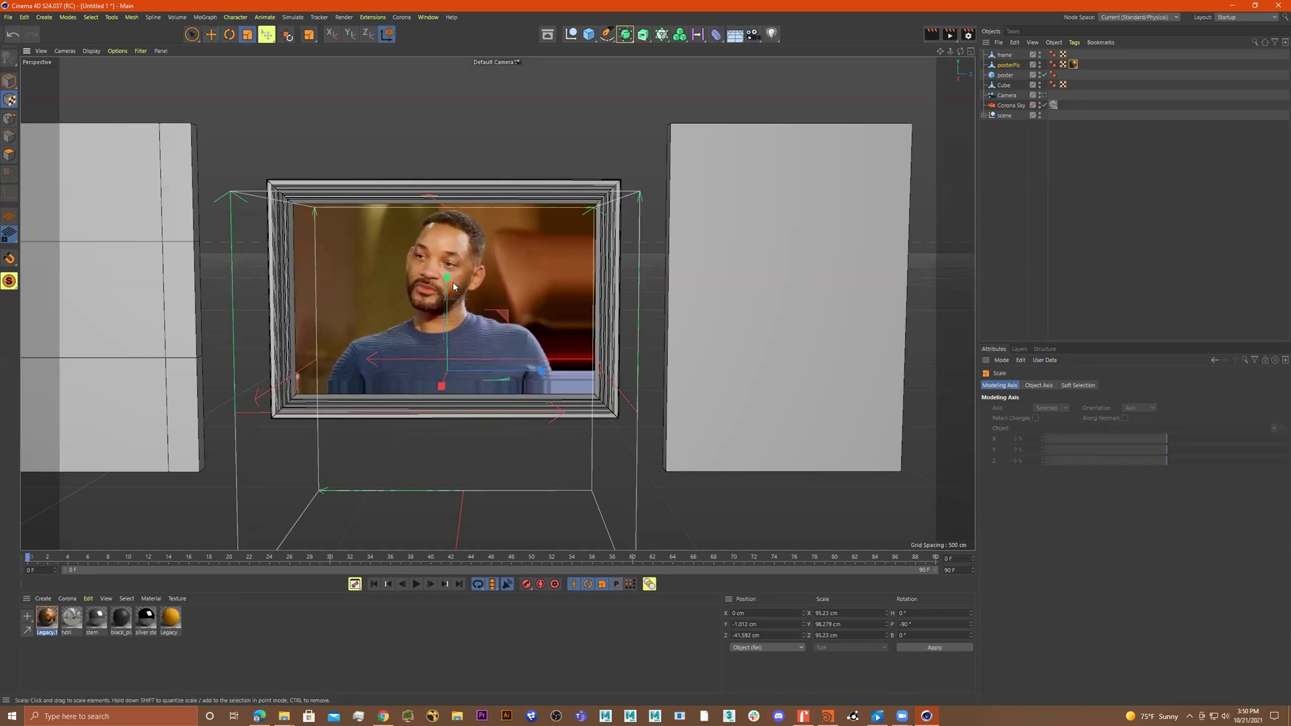
Step: Move the texture projection to about -47.2 cm in Z and scale it to about 101.2 cm in X and Z and 104.5 cm in Y
{"action": "key", "text": "e"}
{"action": "left_click_drag", "start_coordinate": [453, 287], "coordinate": [516, 295]}
{"action": "key", "text": "t"}
{"action": "scroll", "coordinate": [521, 293], "scroll_direction": "down", "scroll_amount": 3}
{"action": "middle_click", "coordinate": [558, 309]}
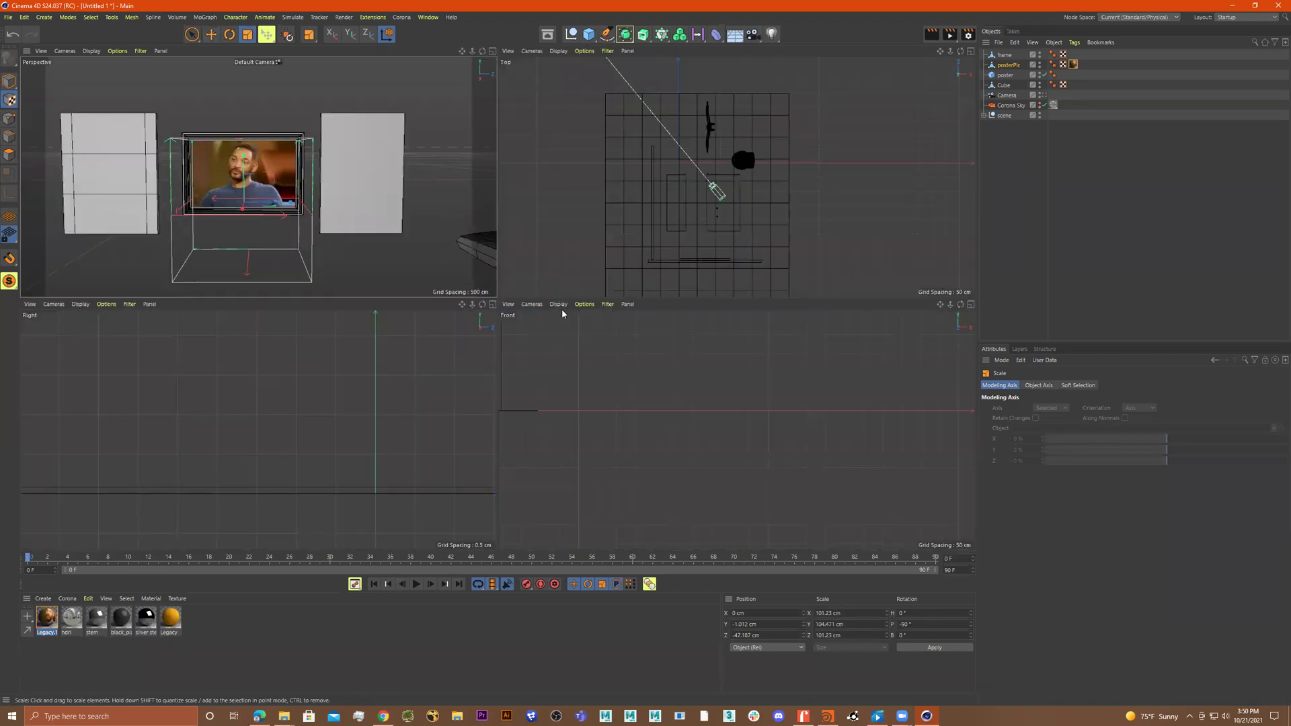
{"action": "middle_click", "coordinate": [386, 237]}
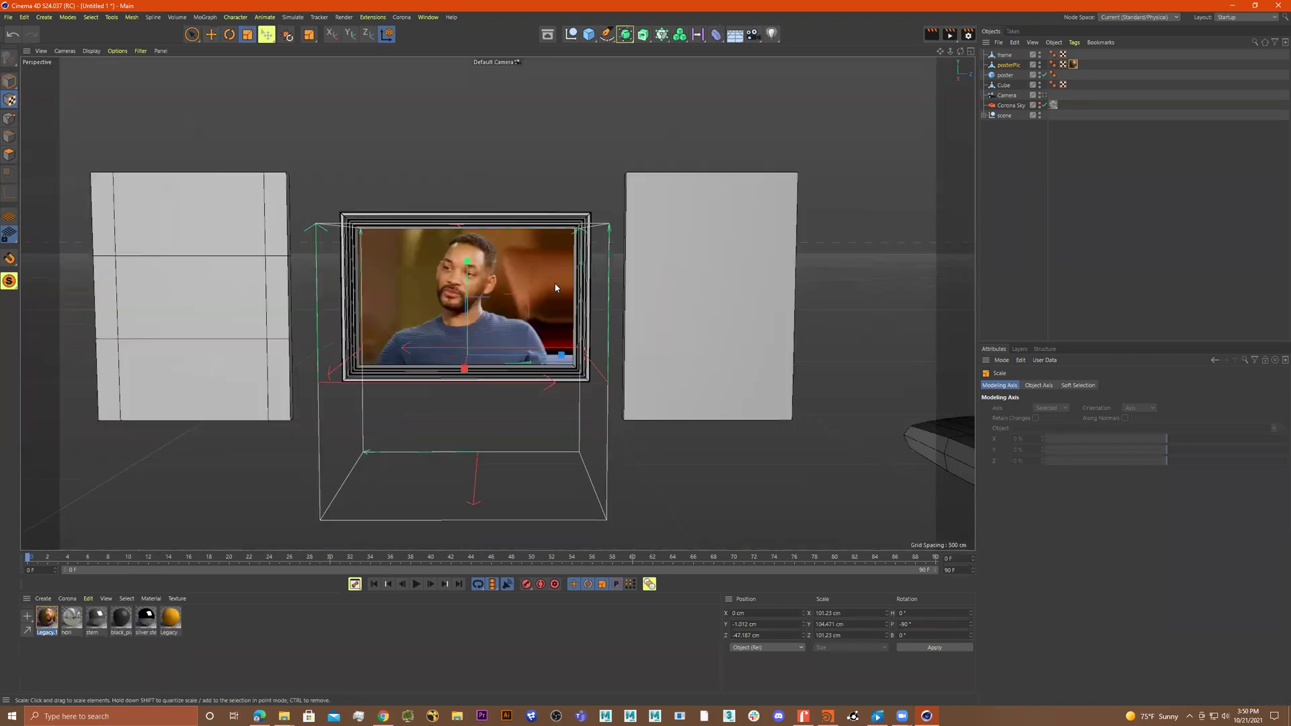
Step: Fine-tune the texture projection's height and scale so the portrait fills the landscape frame
{"action": "key", "text": "e"}
{"action": "left_click_drag", "start_coordinate": [469, 271], "coordinate": [473, 282]}
{"action": "key", "text": "t"}
{"action": "mouse_move", "coordinate": [656, 327]}
{"action": "left_mouse_down"}
{"action": "mouse_move", "coordinate": [680, 323]}
{"action": "mouse_move", "coordinate": [659, 320]}
{"action": "left_mouse_up"}
{"action": "key", "text": "e"}
{"action": "left_click_drag", "start_coordinate": [464, 282], "coordinate": [473, 271]}
Step: Return to Model mode and examine the framed portrait up close
{"action": "left_click_drag", "start_coordinate": [663, 335], "coordinate": [675, 380], "text": "alt"}
{"action": "left_click", "coordinate": [11, 82]}
{"action": "mouse_move", "coordinate": [484, 193]}
{"action": "left_mouse_down", "text": "alt"}
{"action": "mouse_move", "coordinate": [501, 158]}
{"action": "mouse_move", "coordinate": [489, 177]}
{"action": "left_mouse_up", "text": "alt"}
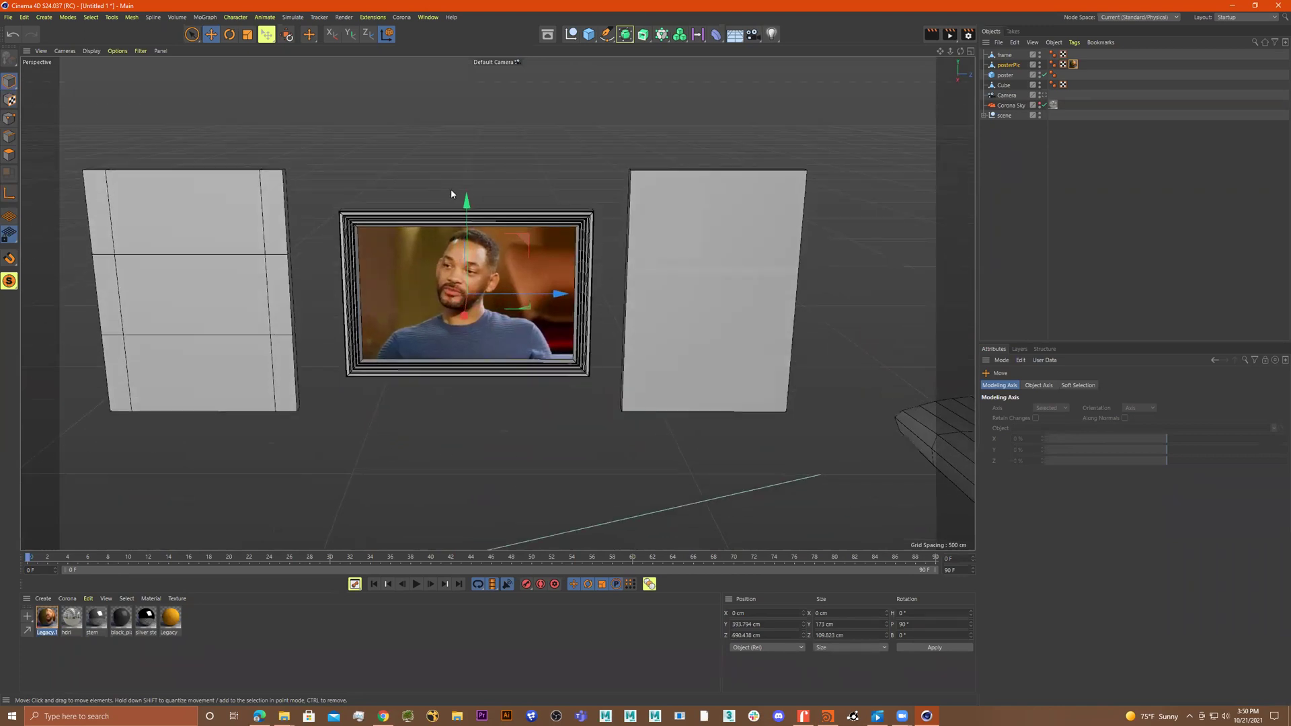
{"action": "scroll", "coordinate": [510, 185], "scroll_direction": "up", "scroll_amount": 5}
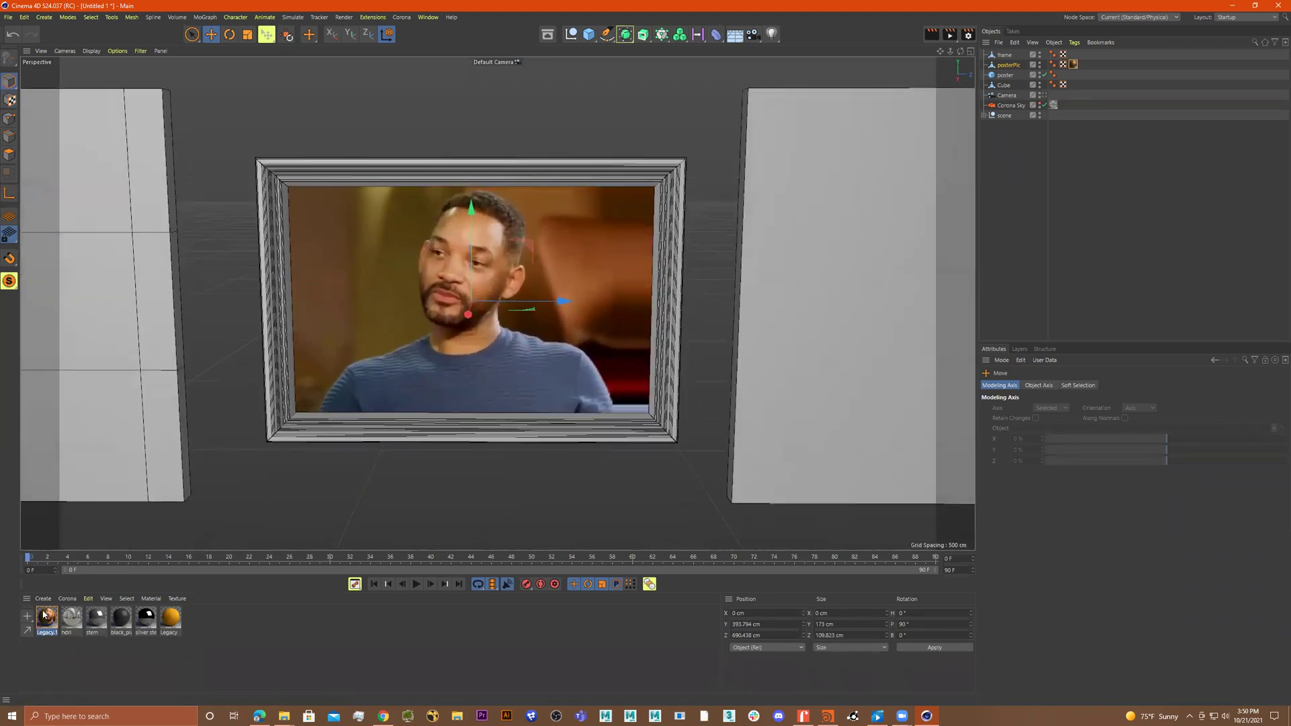
Step: Set the Legacy.1 material's viewport preview size to 2048x2048, examine the sharpened picture, and close the material's editor
{"action": "double_click", "coordinate": [45, 615]}
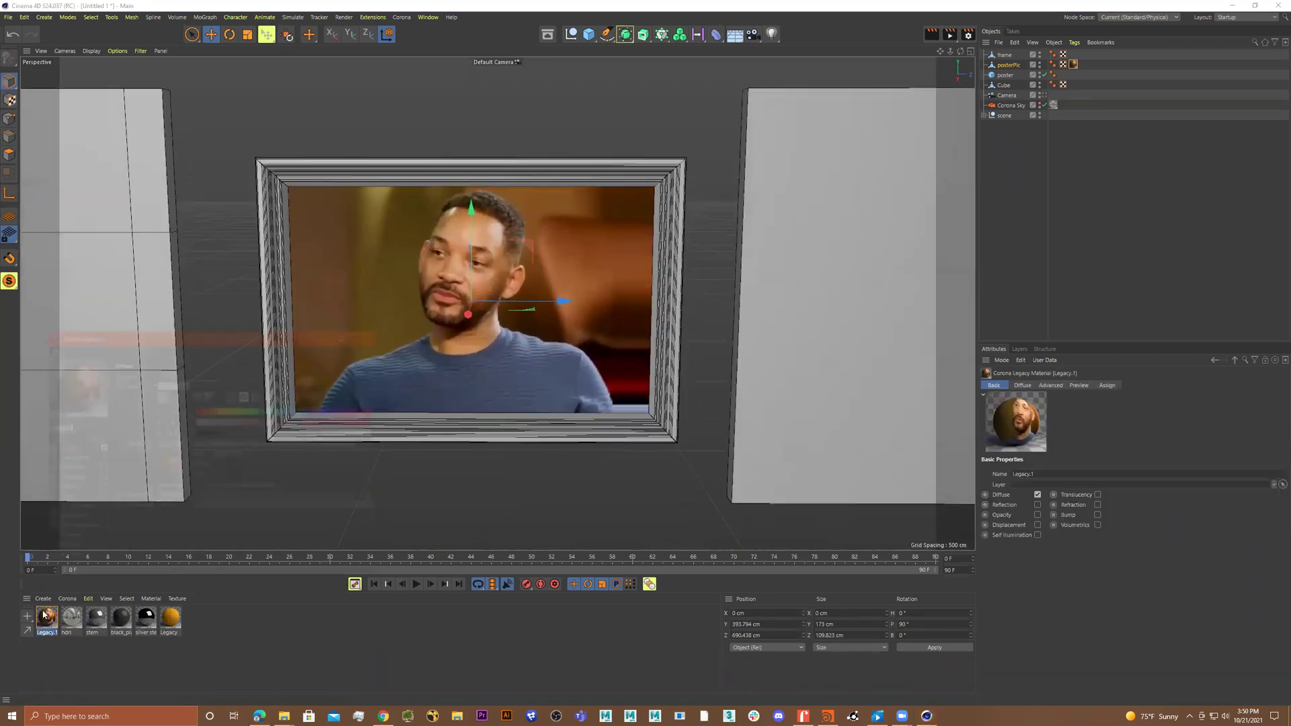
{"action": "left_click", "coordinate": [79, 546]}
{"action": "left_click", "coordinate": [269, 370]}
{"action": "left_click", "coordinate": [273, 457]}
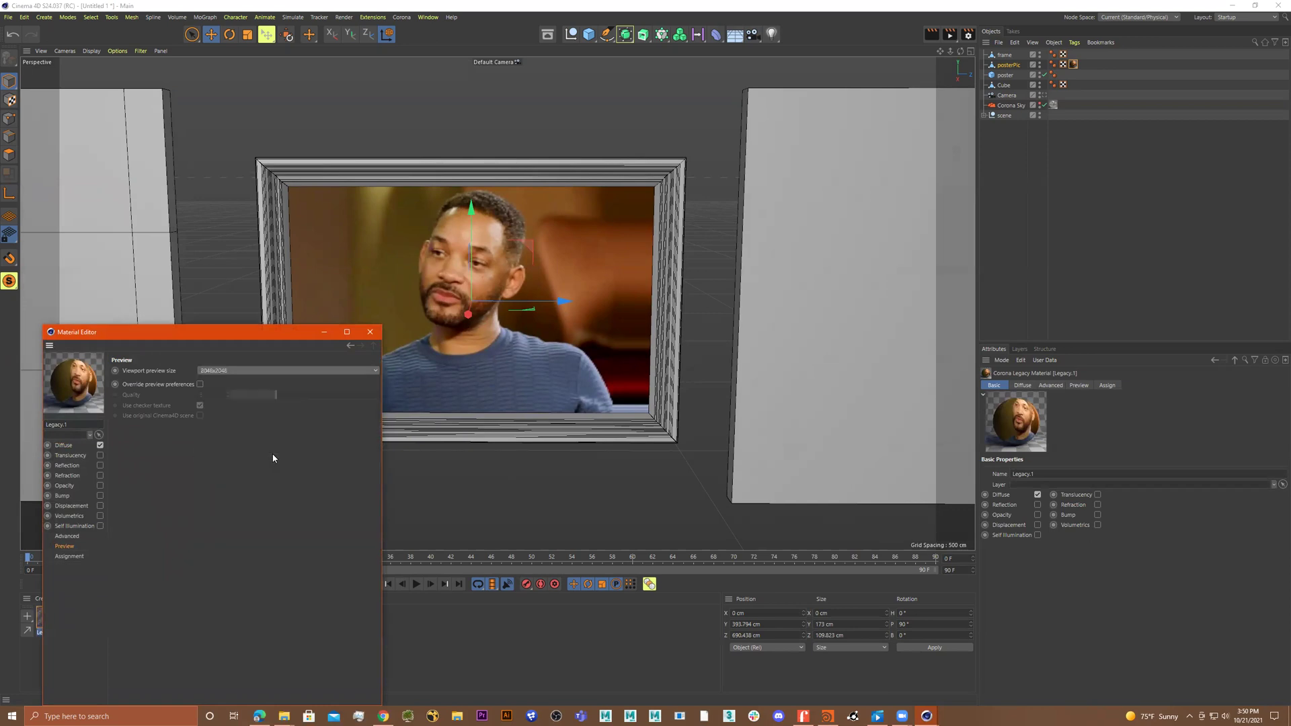
{"action": "scroll", "coordinate": [570, 270], "scroll_direction": "up", "scroll_amount": 5}
{"action": "left_click_drag", "start_coordinate": [593, 270], "coordinate": [671, 257], "text": "alt"}
{"action": "middle_click_drag", "start_coordinate": [583, 284], "coordinate": [688, 264], "text": "alt"}
{"action": "left_click_drag", "start_coordinate": [689, 263], "coordinate": [692, 254], "text": "alt"}
{"action": "right_click_drag", "start_coordinate": [692, 253], "coordinate": [429, 318], "text": "alt"}
{"action": "left_click", "coordinate": [369, 331]}
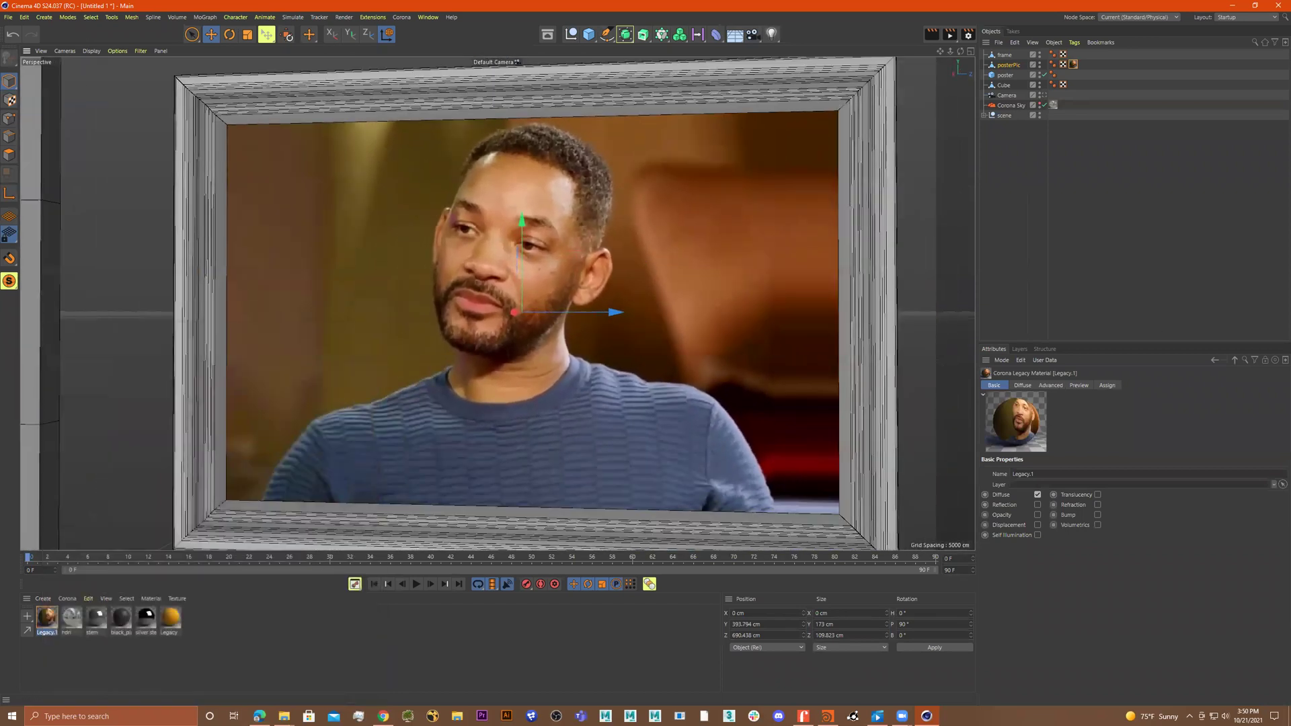
Step: Switch to textures.com in the browser, close the Leather0033 texture, and open the Fine Wood category under Wood
{"action": "key", "text": "shift+F4"}
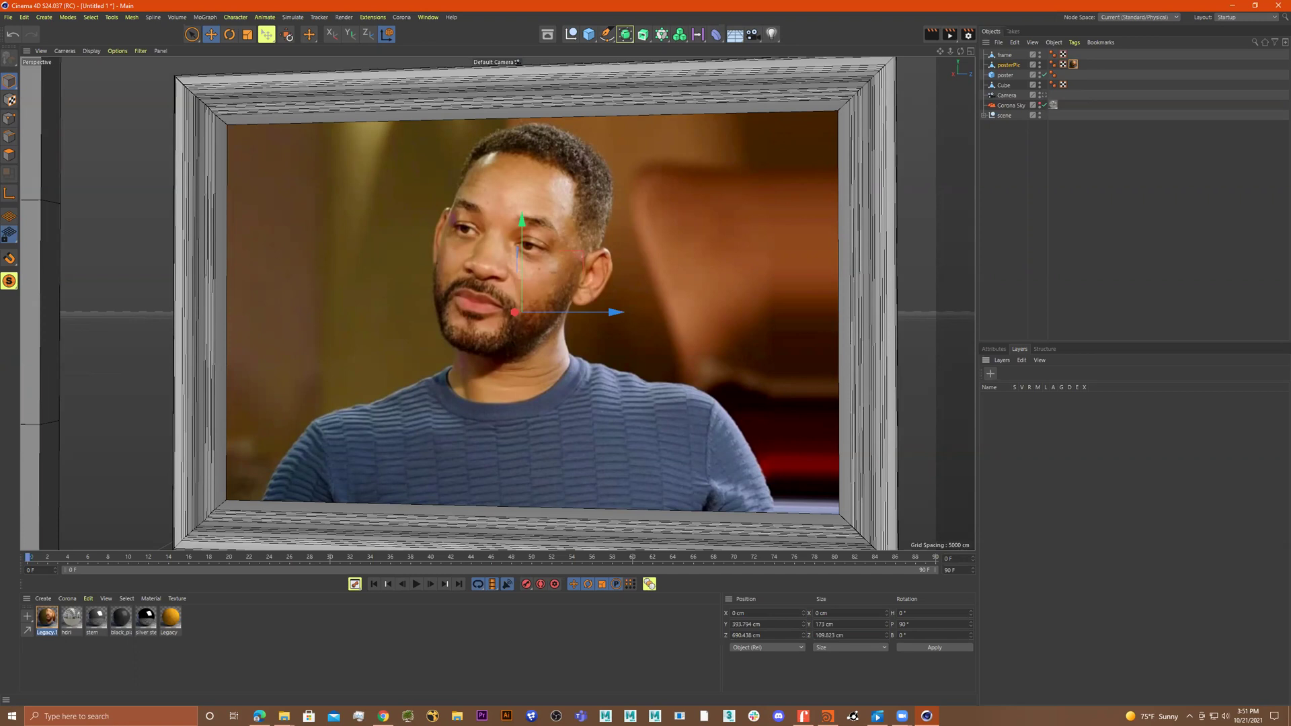
{"action": "key", "text": "alt+Tab"}
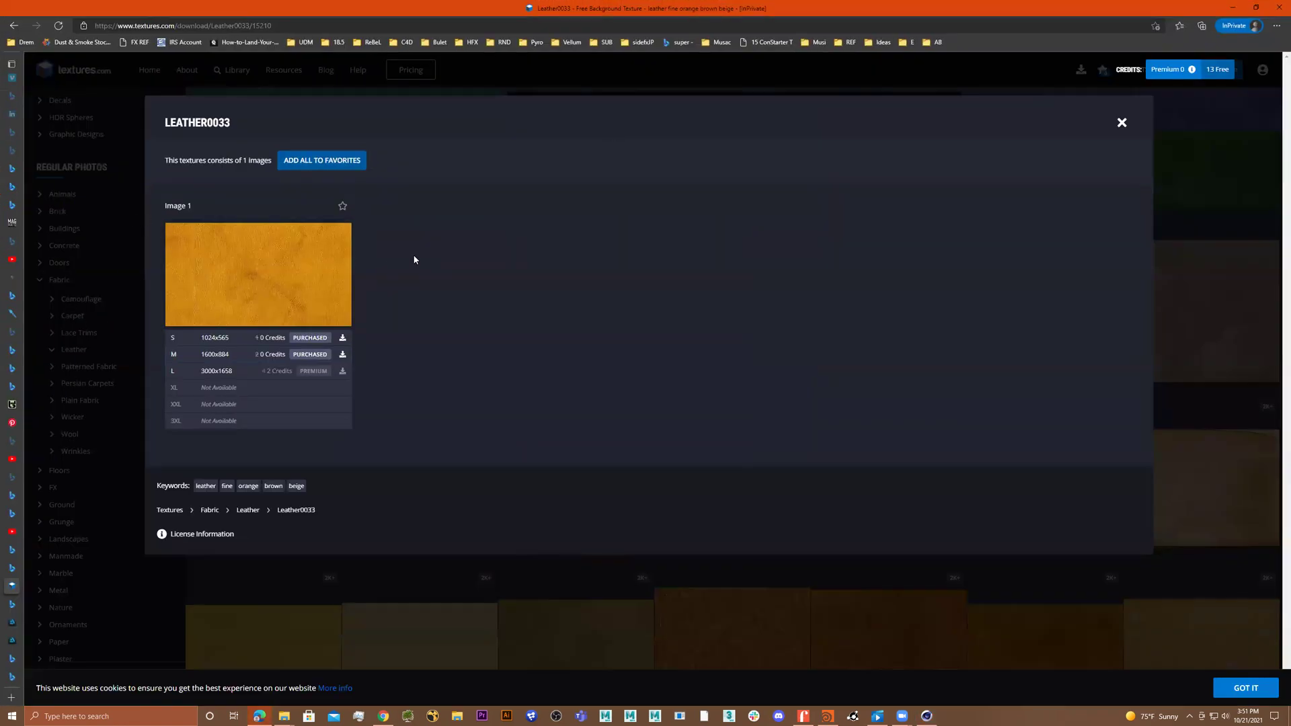
{"action": "left_click", "coordinate": [1122, 122]}
{"action": "scroll", "coordinate": [63, 606], "scroll_direction": "down", "scroll_amount": 6}
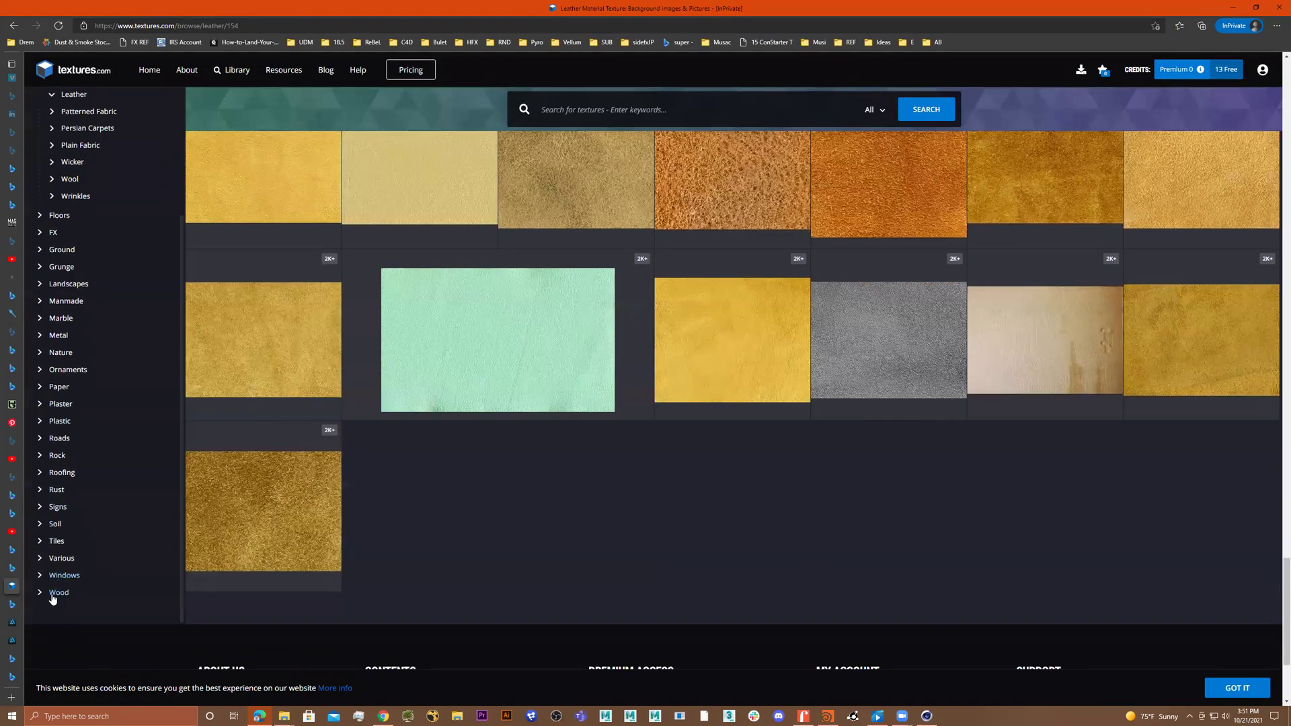
{"action": "left_click", "coordinate": [59, 623]}
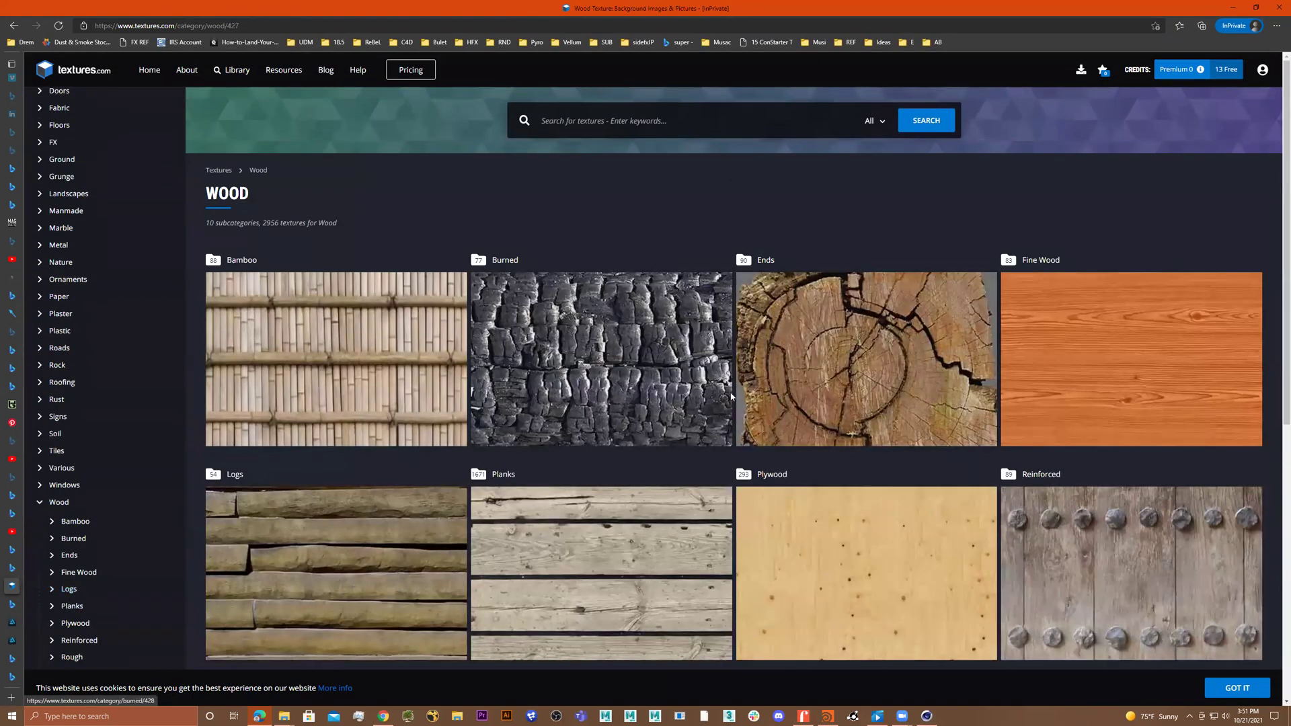
{"action": "scroll", "coordinate": [807, 383], "scroll_direction": "down", "scroll_amount": 3}
{"action": "scroll", "coordinate": [808, 382], "scroll_direction": "up", "scroll_amount": 2}
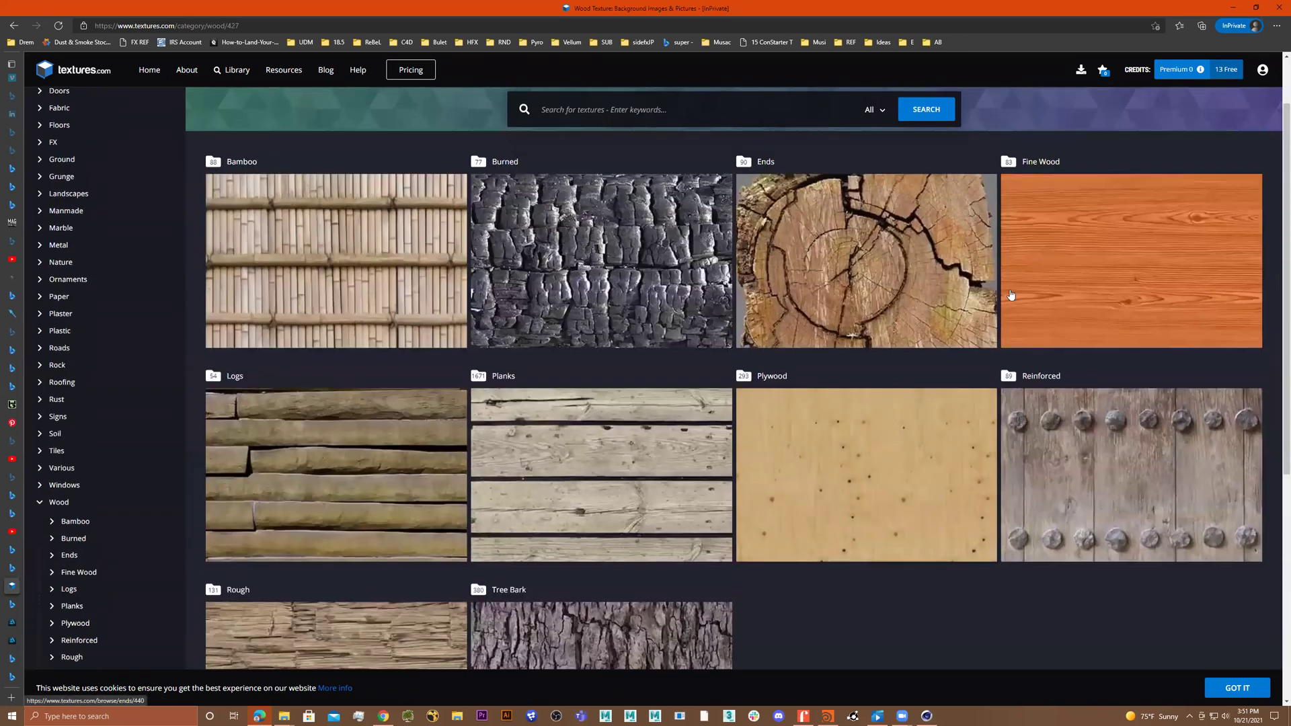
{"action": "left_click", "coordinate": [1008, 291]}
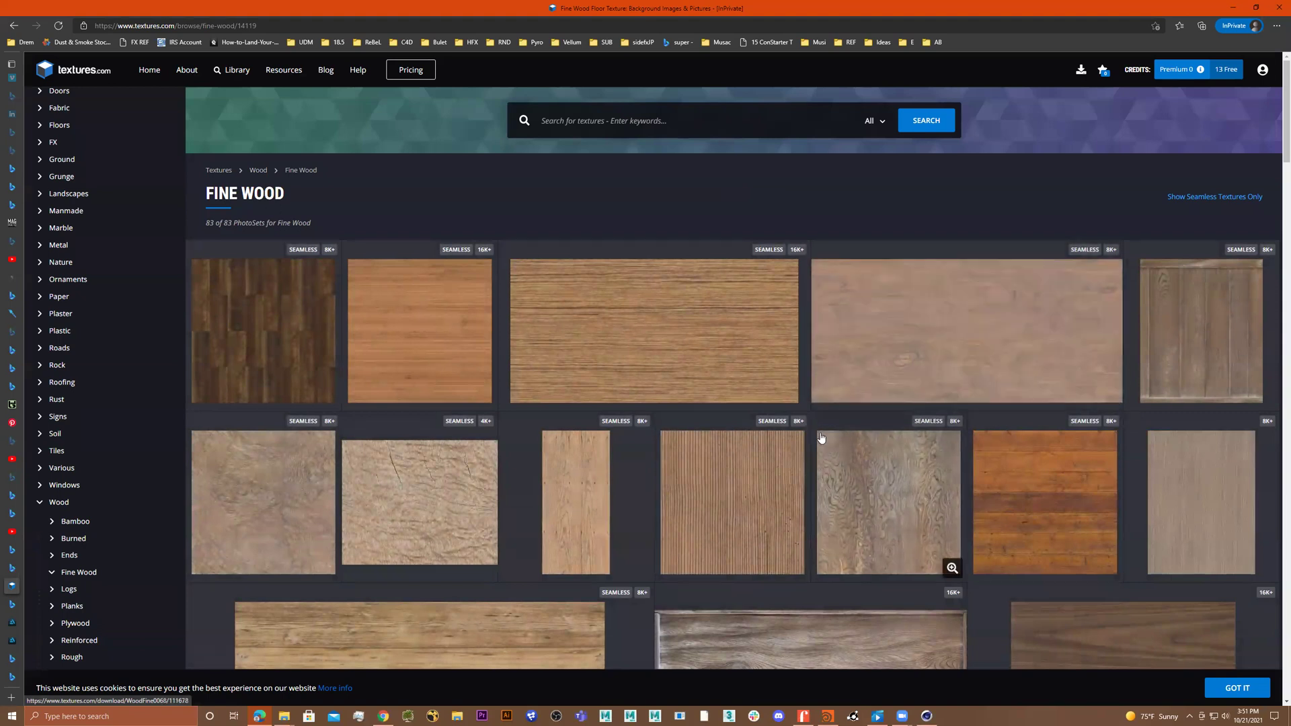
Step: Browse the Fine Wood textures and open the reddish-brown WoodFine0026 texture
{"action": "scroll", "coordinate": [813, 430], "scroll_direction": "down", "scroll_amount": 10}
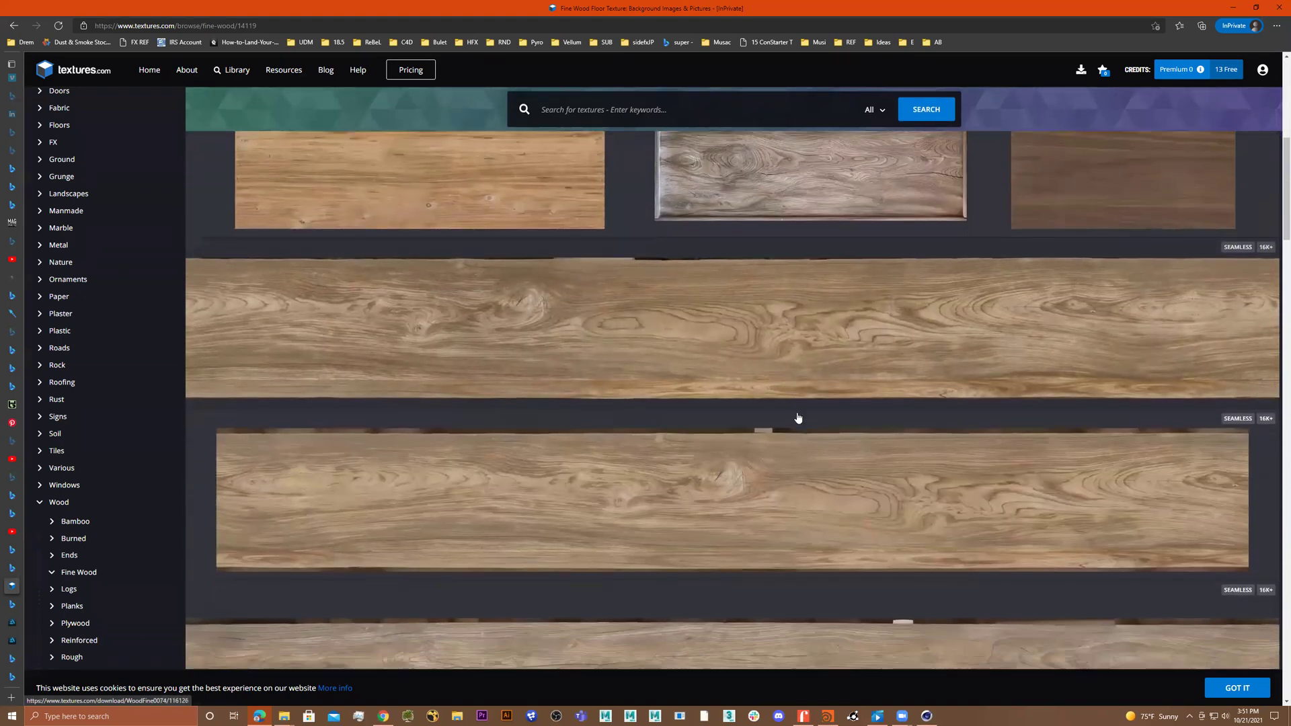
{"action": "scroll", "coordinate": [802, 419], "scroll_direction": "down", "scroll_amount": 5}
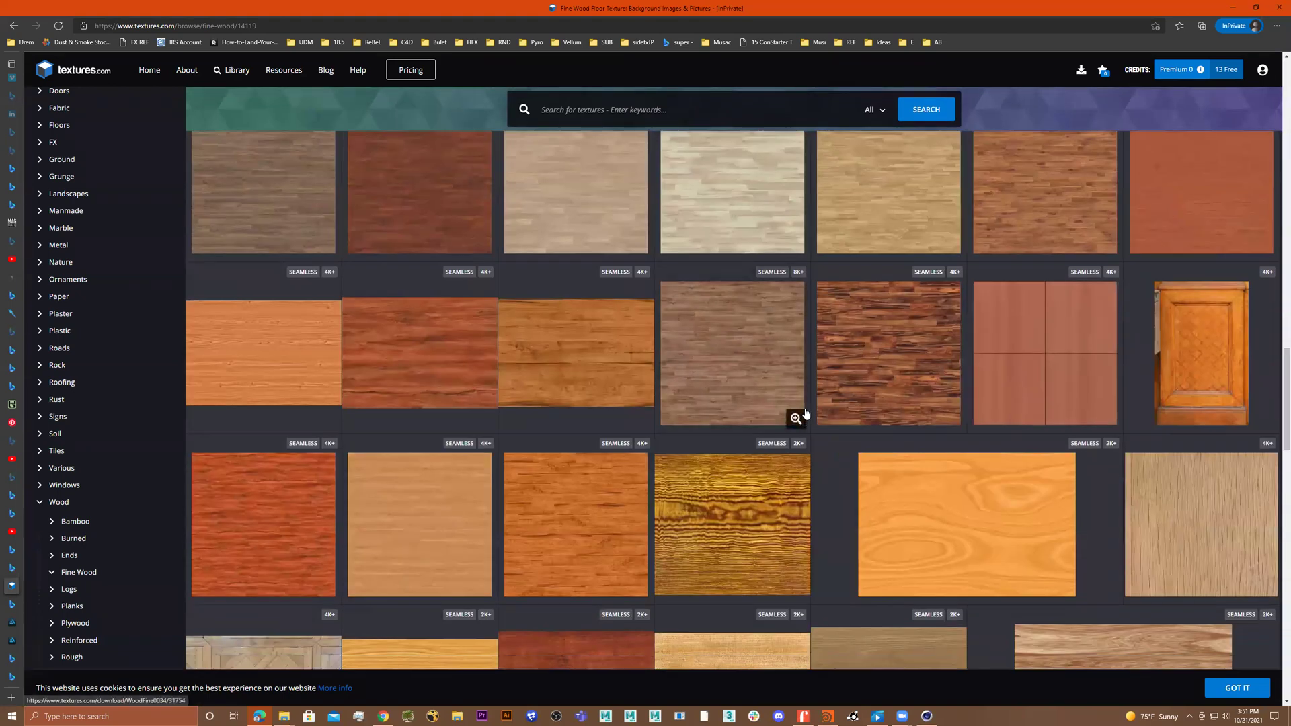
{"action": "scroll", "coordinate": [773, 407], "scroll_direction": "down", "scroll_amount": 10}
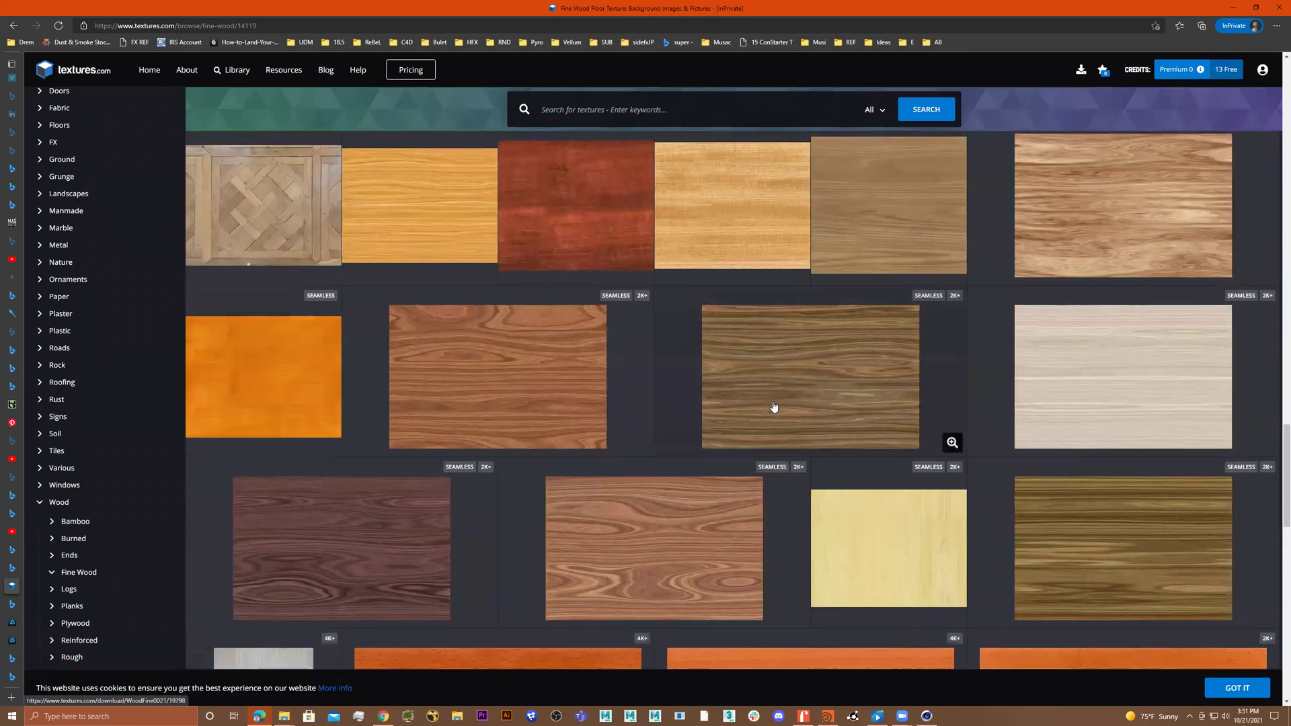
{"action": "scroll", "coordinate": [779, 409], "scroll_direction": "down", "scroll_amount": 10}
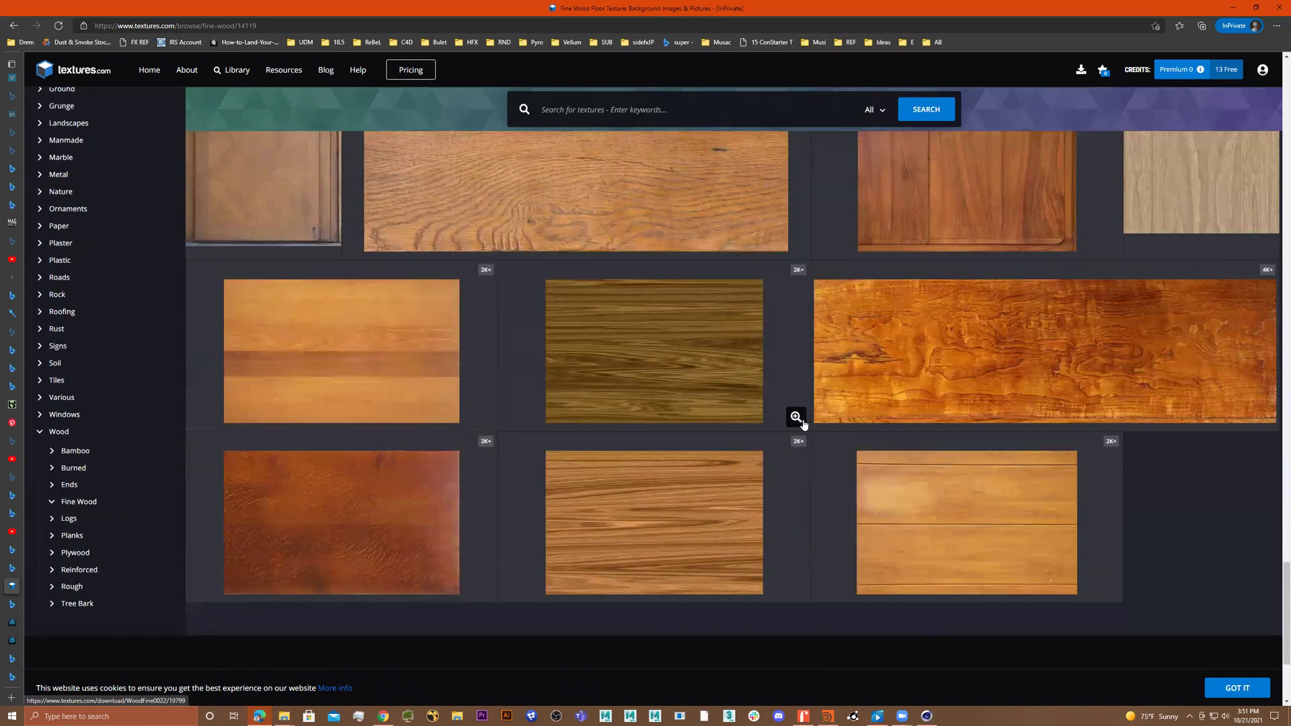
{"action": "scroll", "coordinate": [783, 432], "scroll_direction": "up", "scroll_amount": 6}
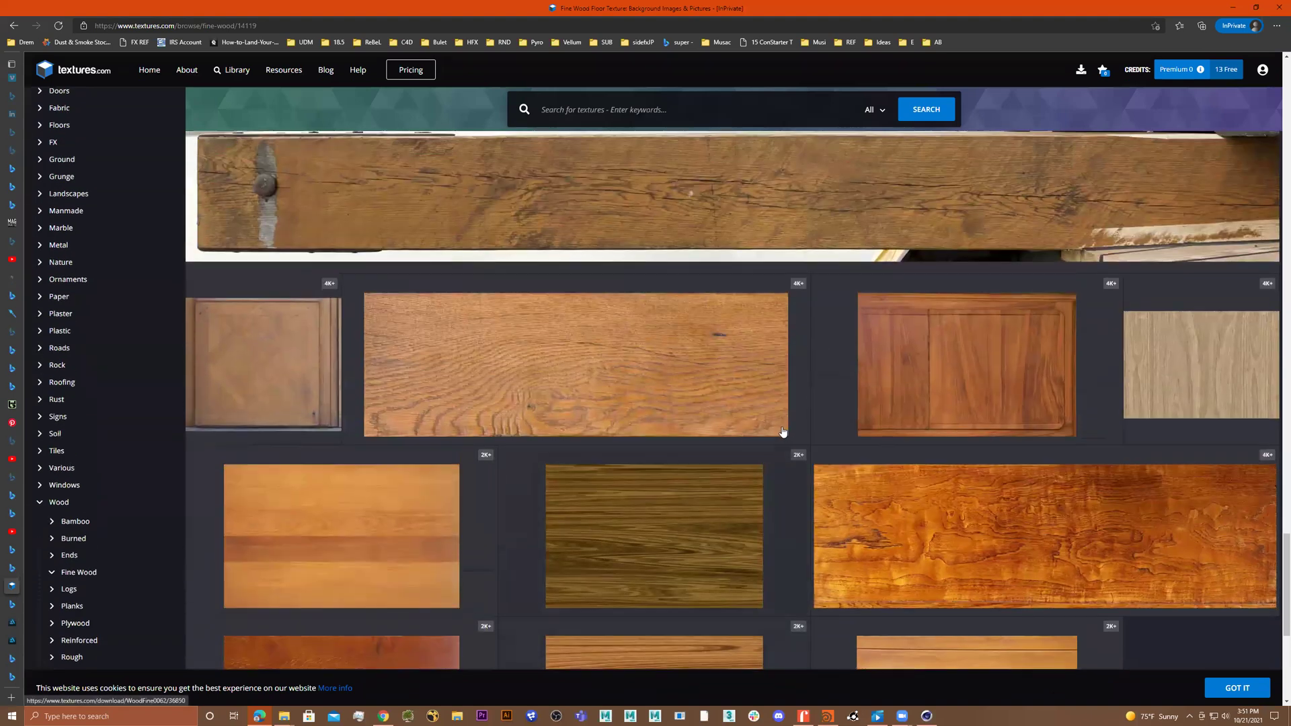
{"action": "scroll", "coordinate": [458, 441], "scroll_direction": "down", "scroll_amount": 4}
{"action": "left_click", "coordinate": [413, 430]}
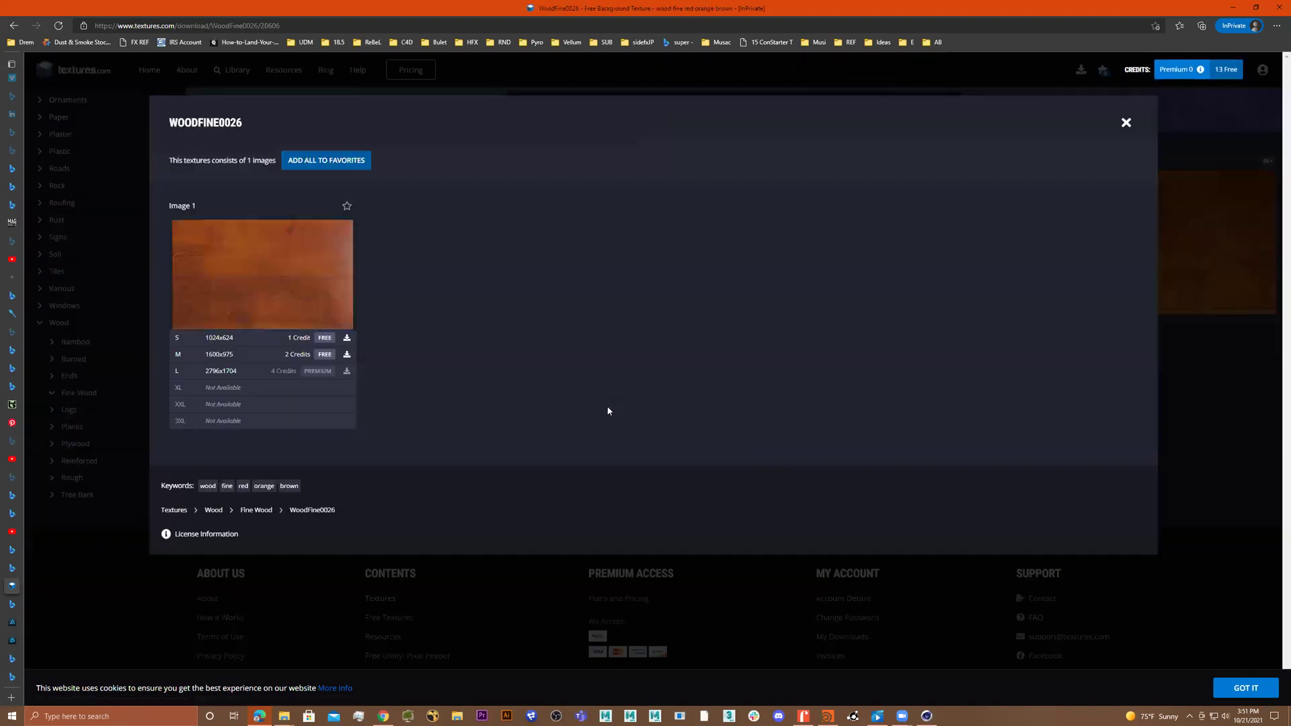
Step: Download the 1600x975 WoodFine0026 texture, place it in the Image_Processing_WORK folder, and return to Cinema 4D
{"action": "mouse_move", "coordinate": [232, 356]}
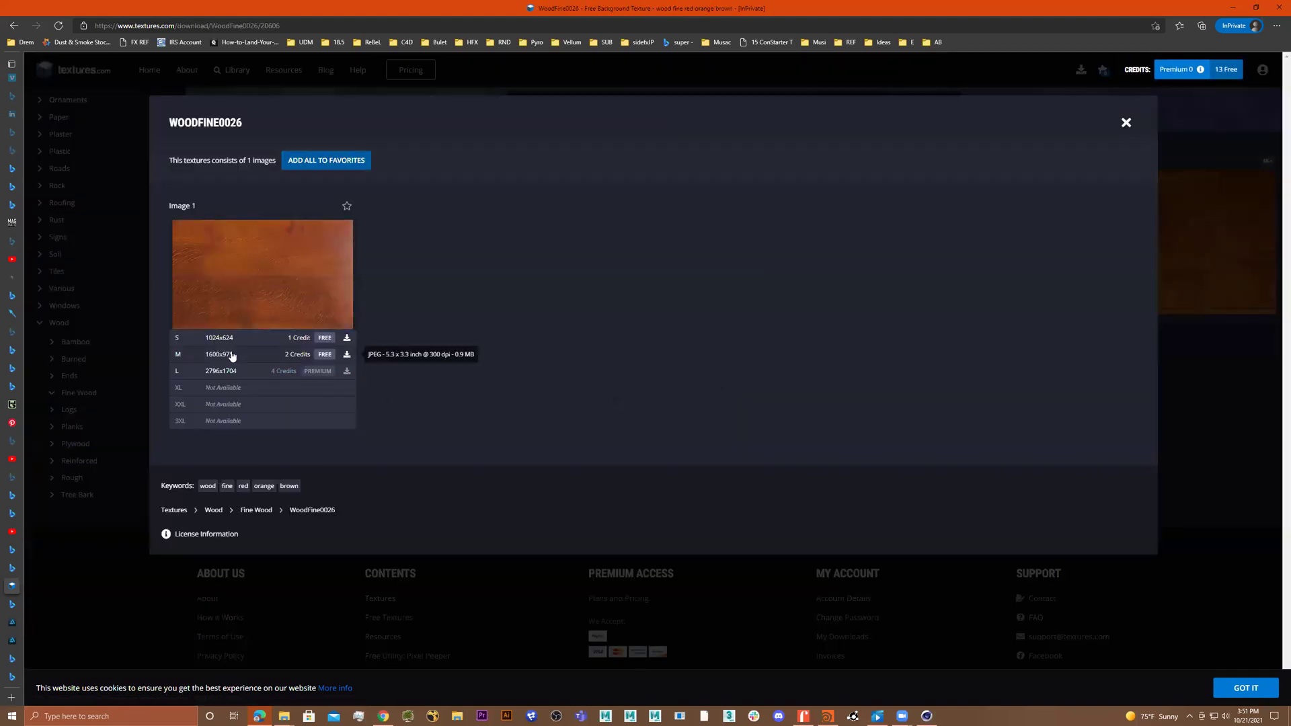
{"action": "left_click", "coordinate": [324, 355]}
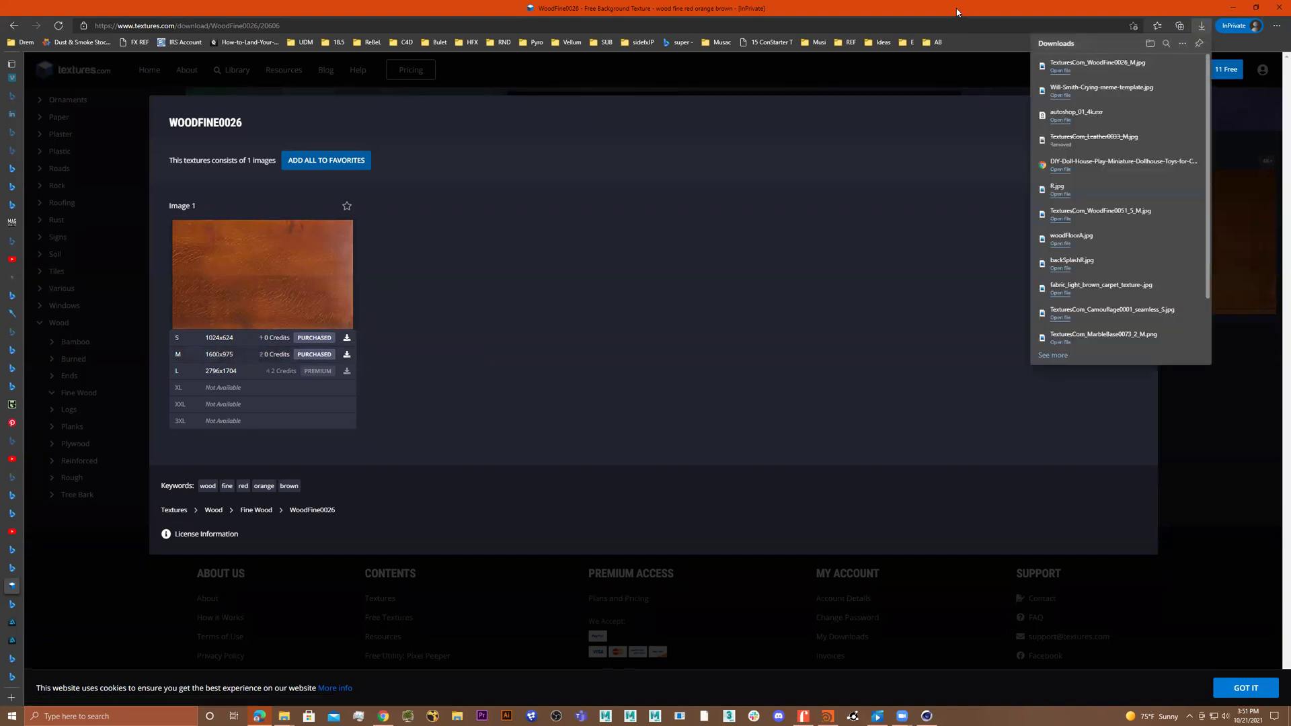
{"action": "left_click_drag", "start_coordinate": [960, 14], "coordinate": [1290, 91]}
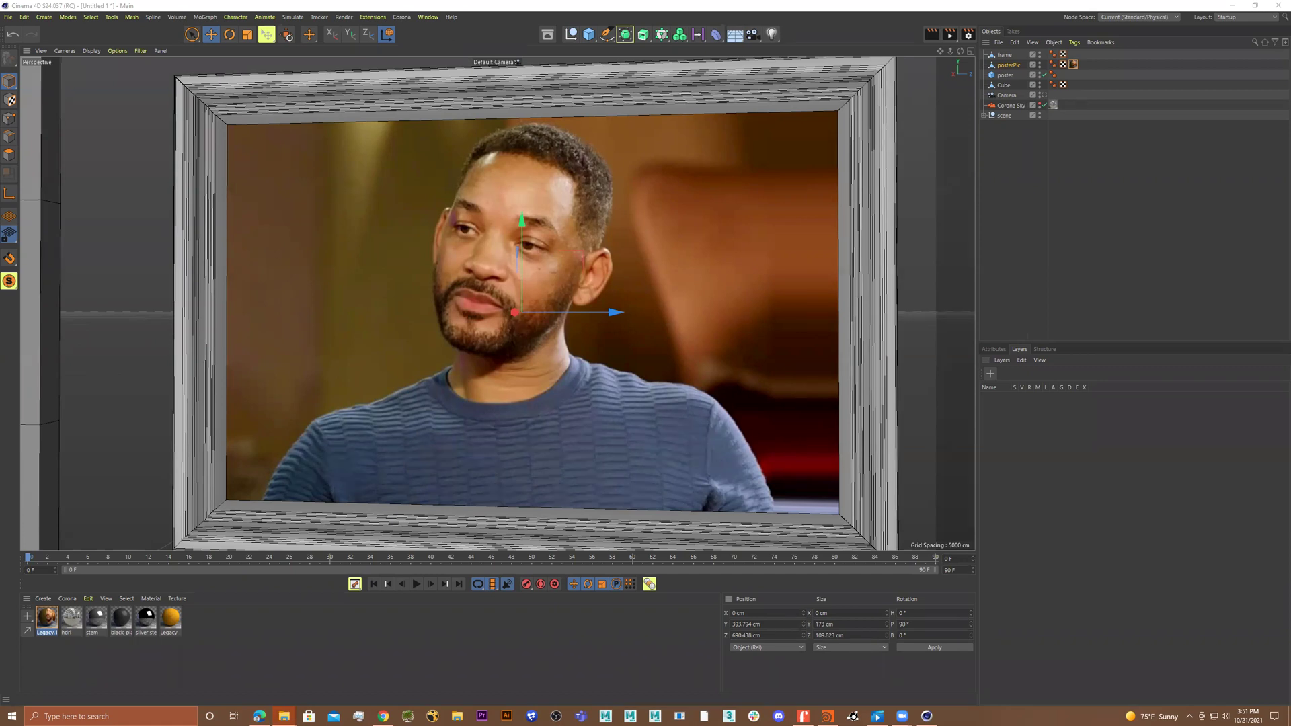
{"action": "mouse_move", "coordinate": [284, 716]}
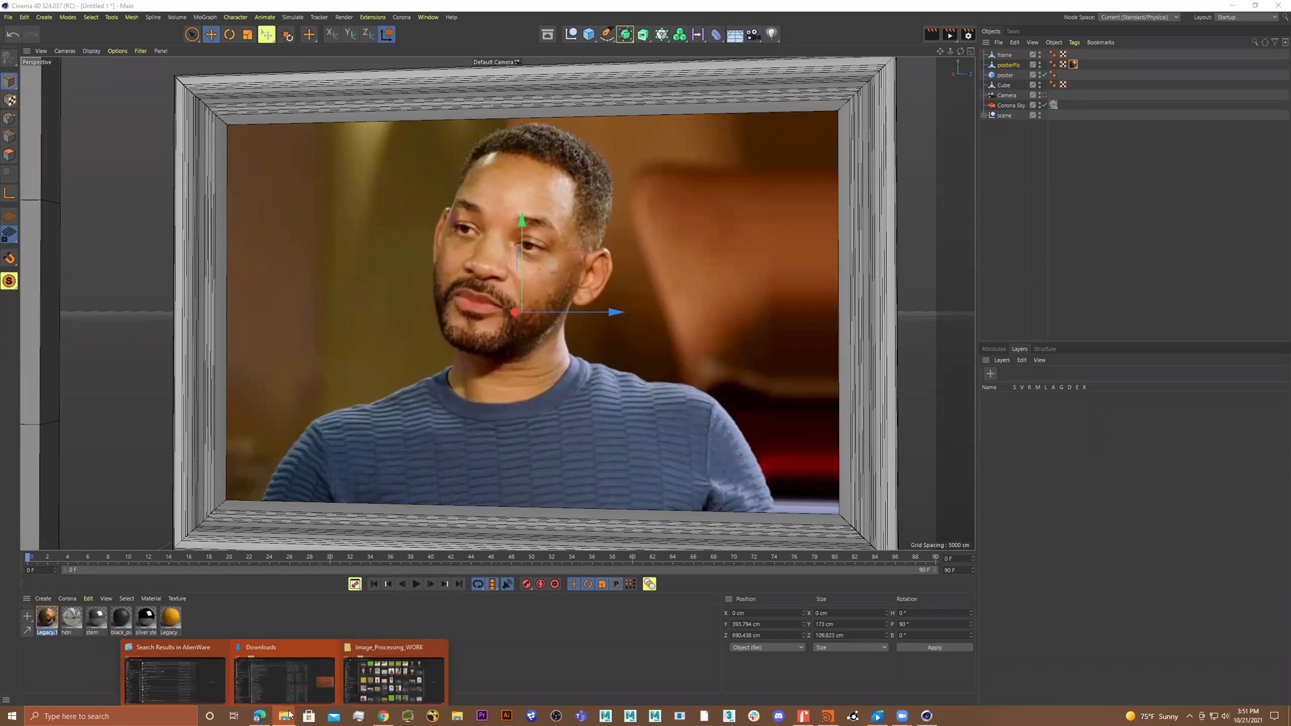
{"action": "left_click", "coordinate": [368, 693]}
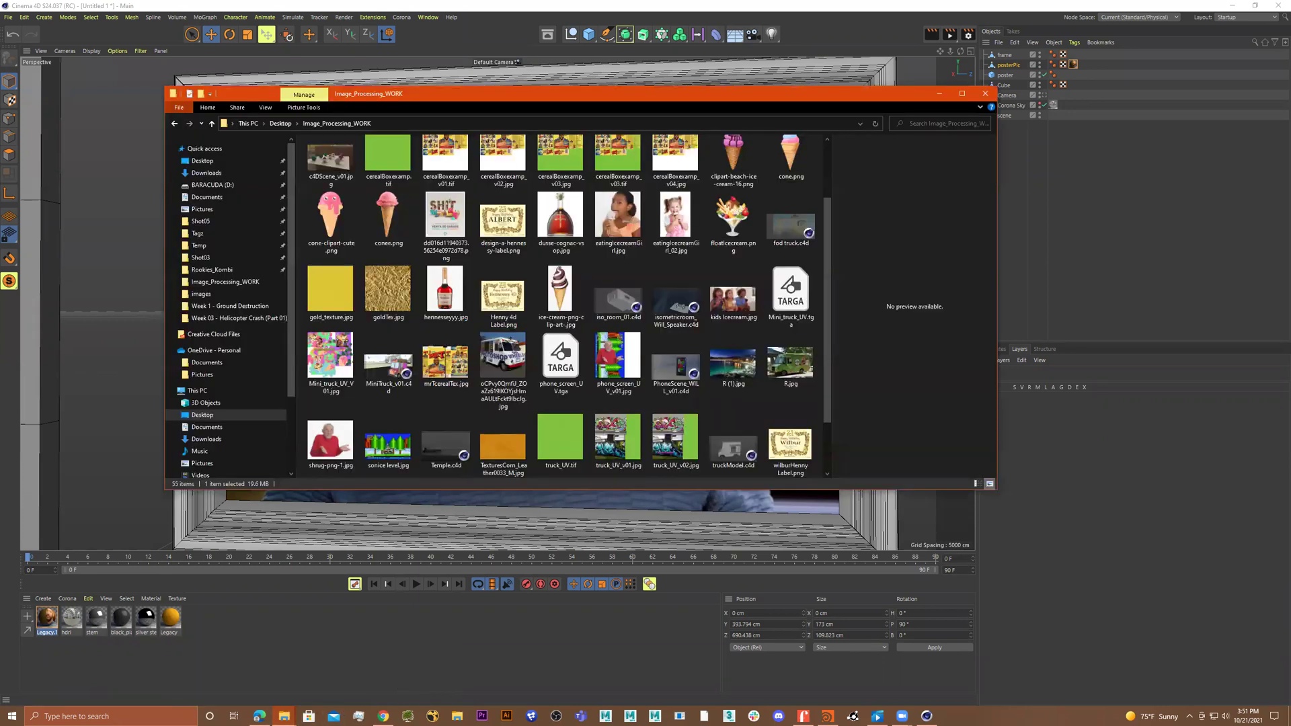
{"action": "left_click_drag", "start_coordinate": [609, 314], "coordinate": [598, 302]}
{"action": "left_click", "coordinate": [881, 20]}
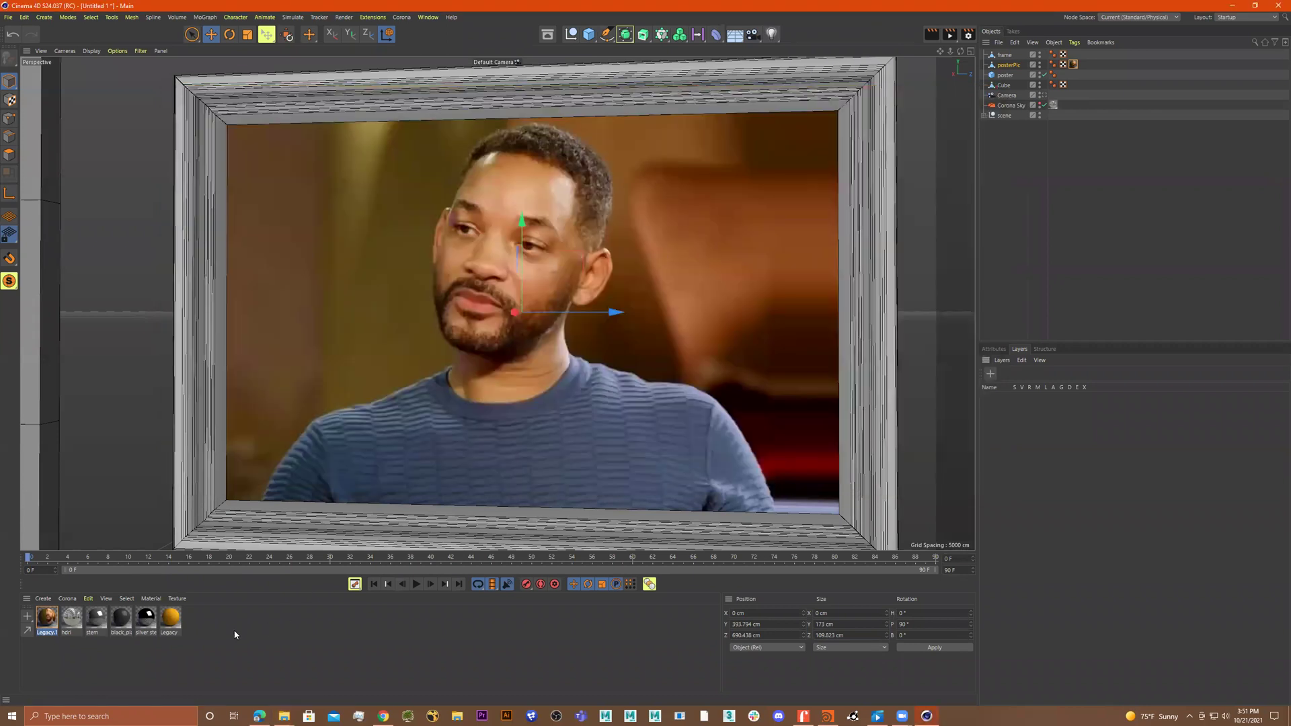
Step: Create a Corona Legacy material named woodFrame, look over its Diffuse settings, and close its editor
{"action": "left_click", "coordinate": [86, 598]}
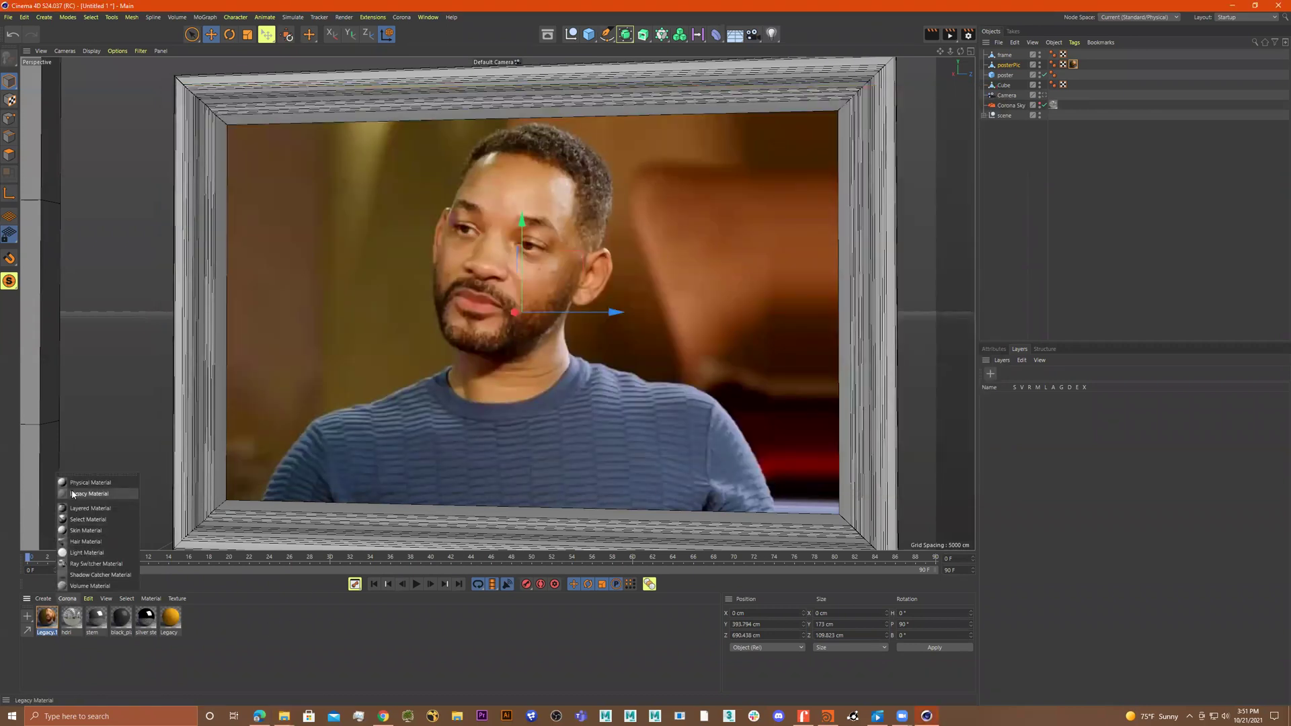
{"action": "left_click", "coordinate": [101, 494]}
{"action": "double_click", "coordinate": [47, 618]}
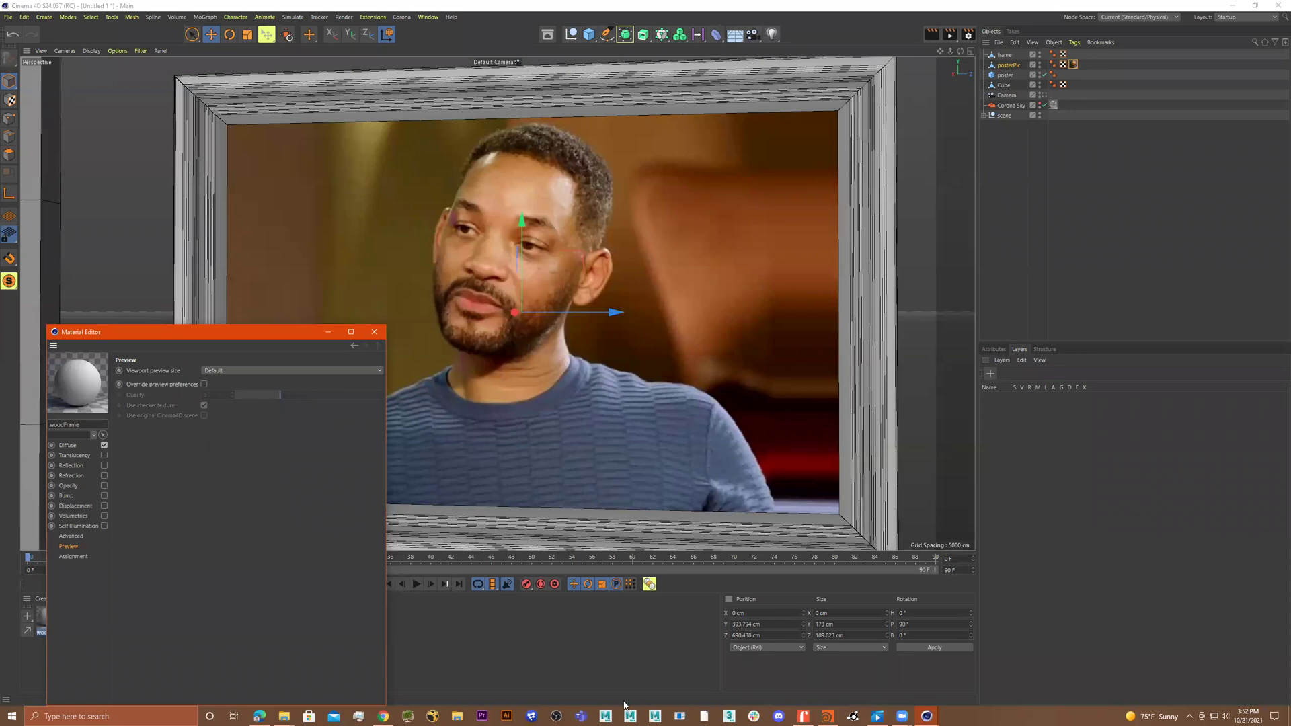
{"action": "left_click", "coordinate": [67, 445]}
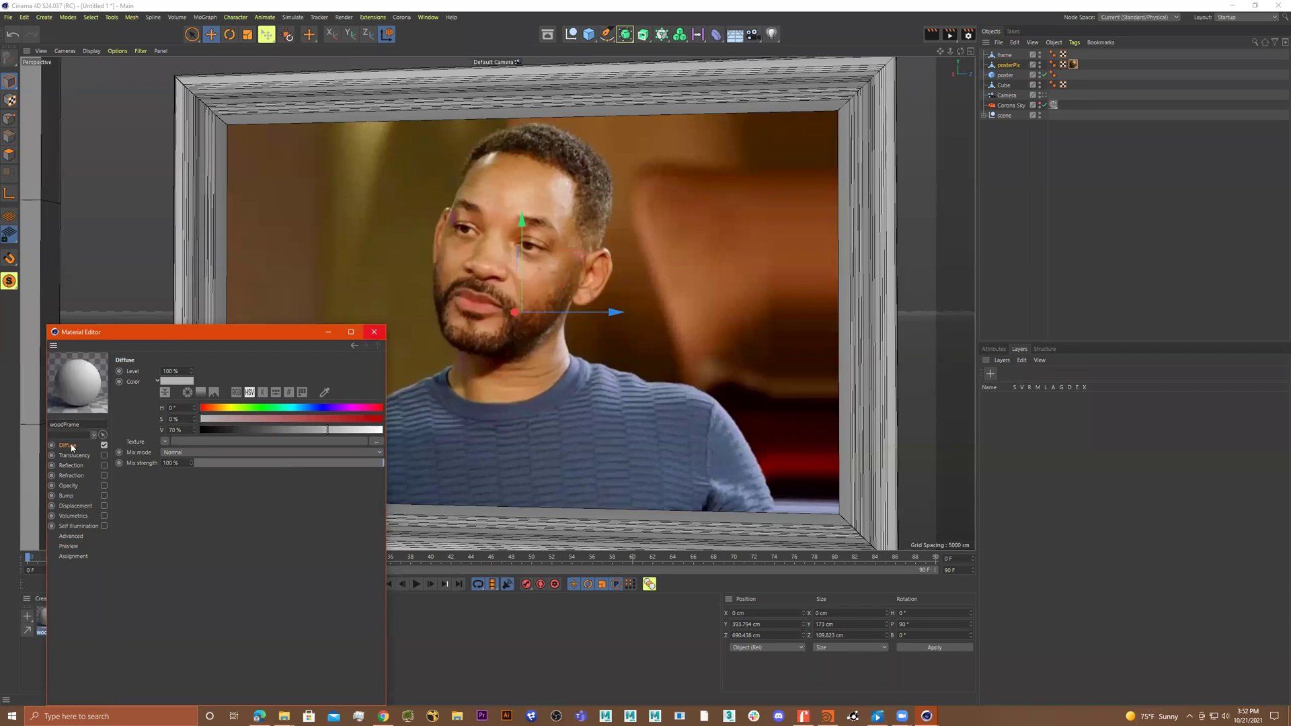
{"action": "left_click", "coordinate": [374, 331]}
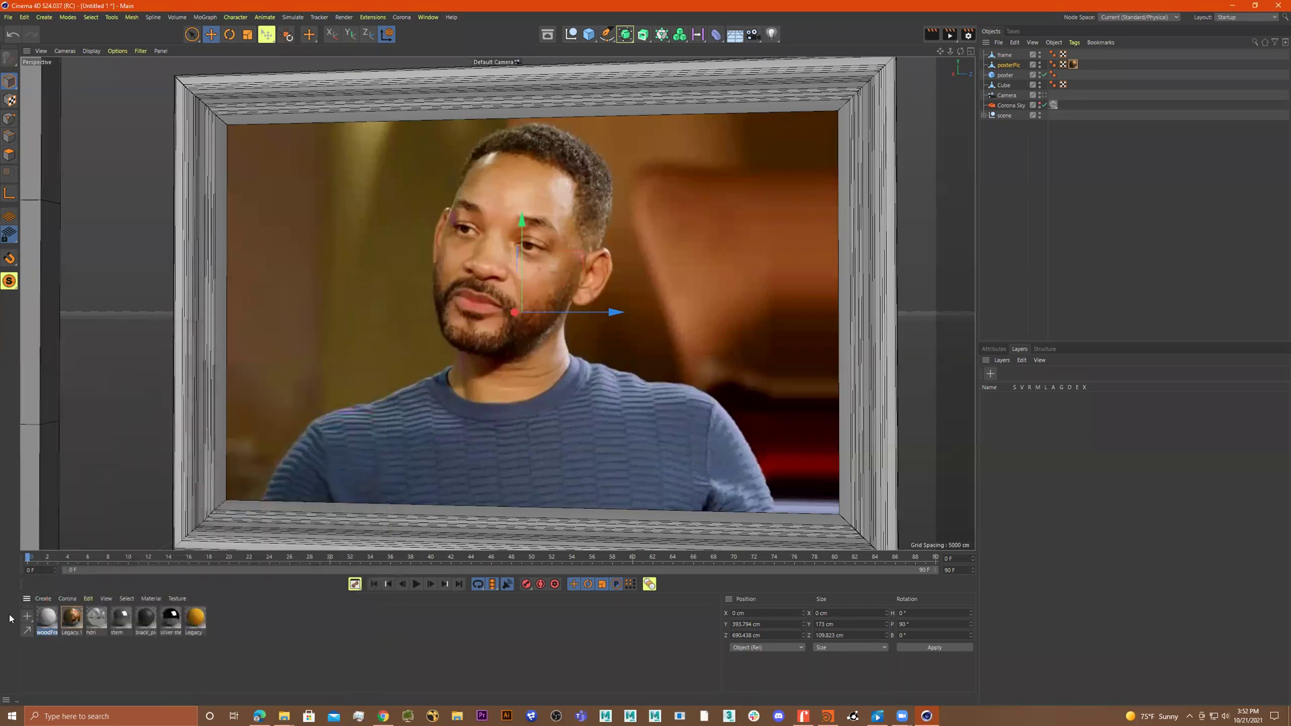
Step: Apply the woodFrame material to the frame object and set its diffuse colour to a muted red with 49% saturation and 58% value
{"action": "left_click_drag", "start_coordinate": [55, 623], "coordinate": [1006, 56]}
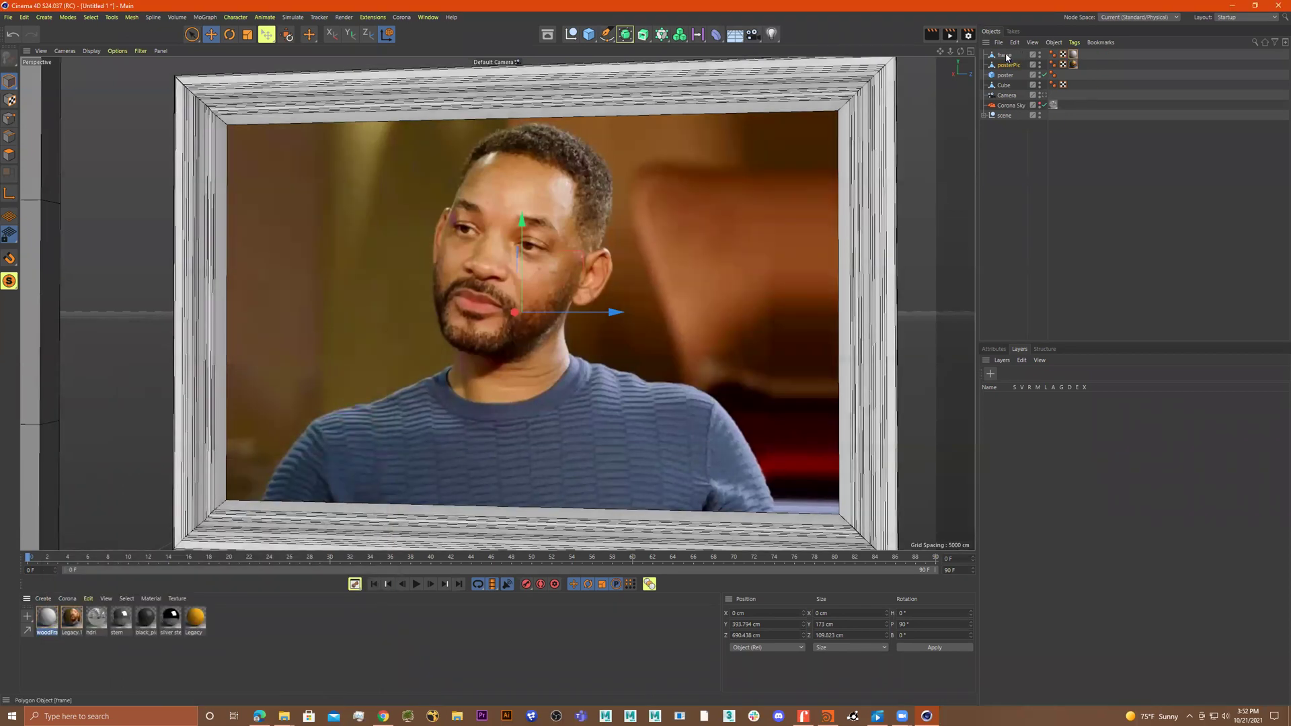
{"action": "double_click", "coordinate": [1074, 55]}
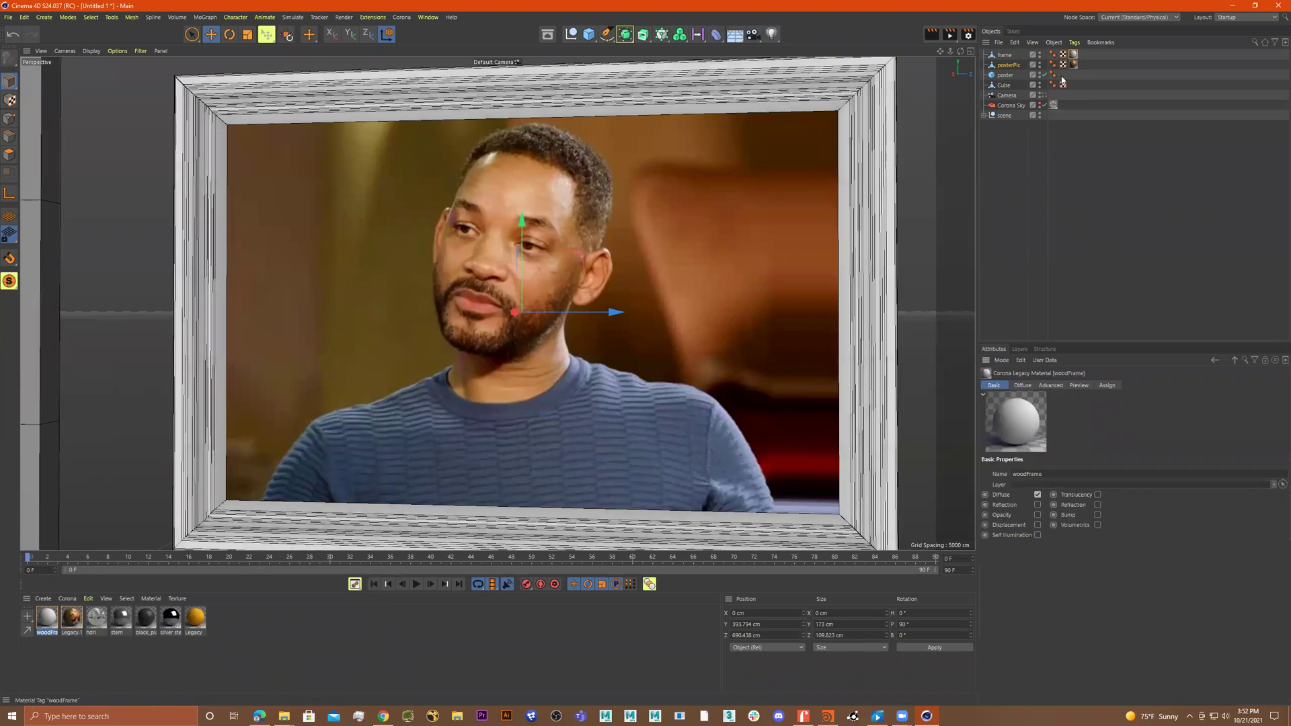
{"action": "double_click", "coordinate": [44, 617]}
{"action": "left_click_drag", "start_coordinate": [243, 419], "coordinate": [299, 431]}
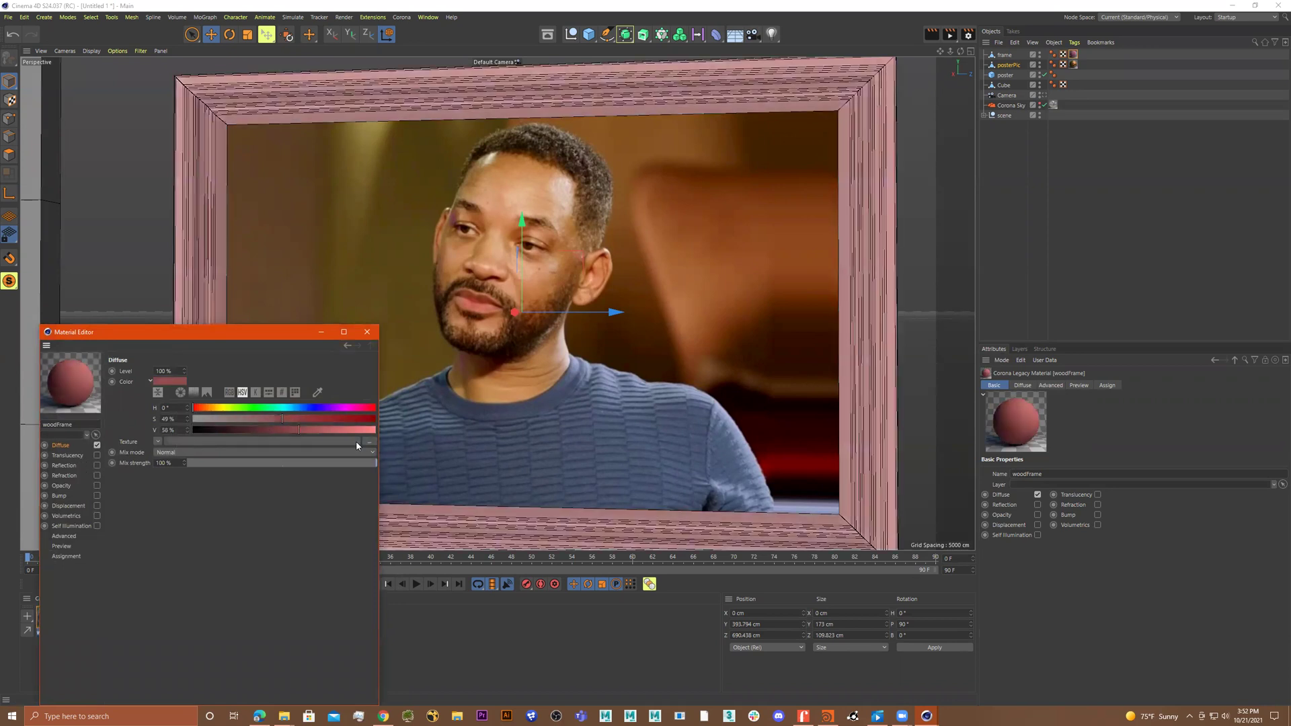
{"action": "left_click", "coordinate": [367, 332]}
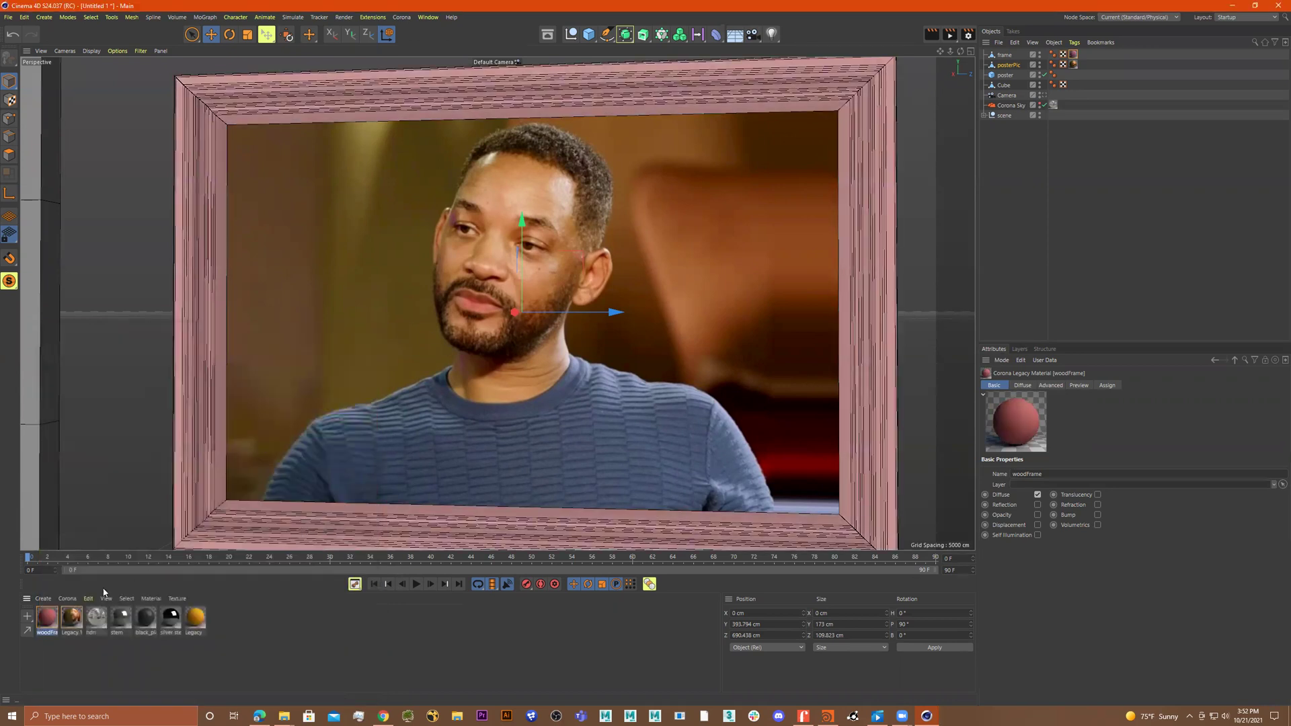
Step: Load TexturesCom_WoodFine0026_M.jpg as woodFrame's diffuse texture without copying it to the project location, and close the material's editor
{"action": "double_click", "coordinate": [48, 618]}
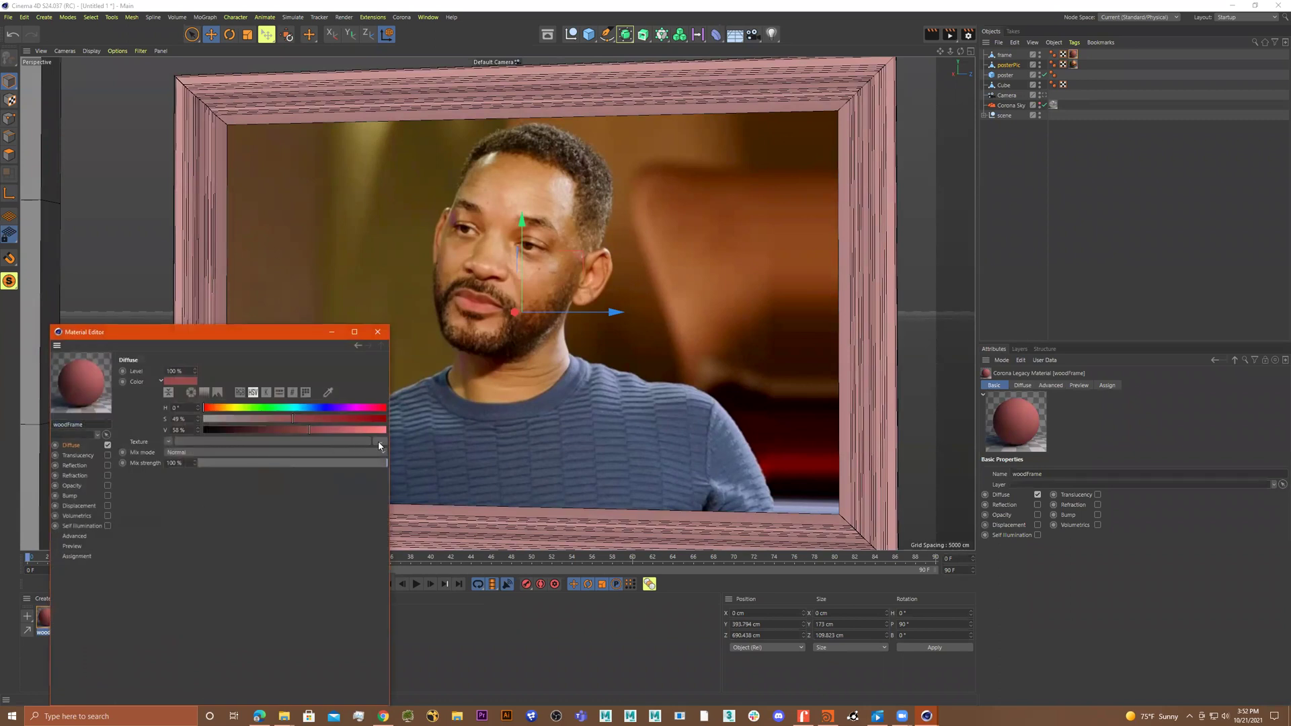
{"action": "left_click", "coordinate": [379, 442]}
{"action": "scroll", "coordinate": [285, 610], "scroll_direction": "down", "scroll_amount": 10}
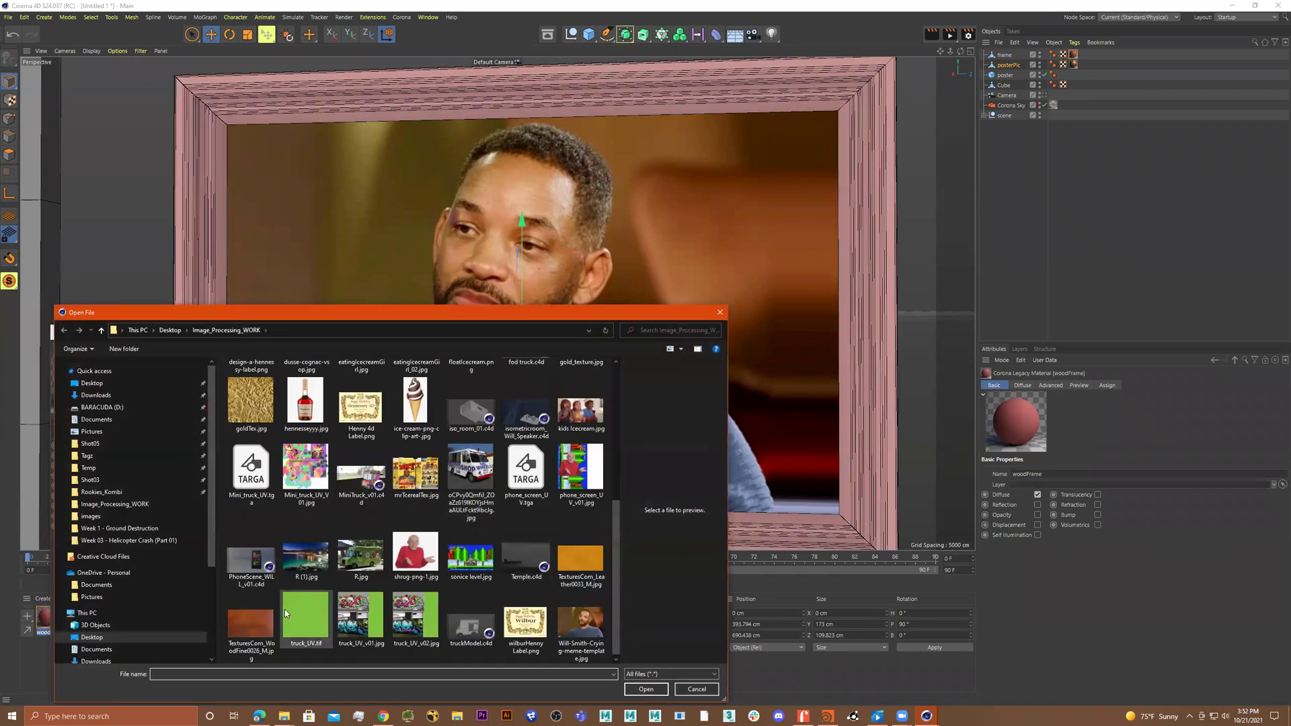
{"action": "double_click", "coordinate": [251, 615]}
{"action": "left_click", "coordinate": [717, 403]}
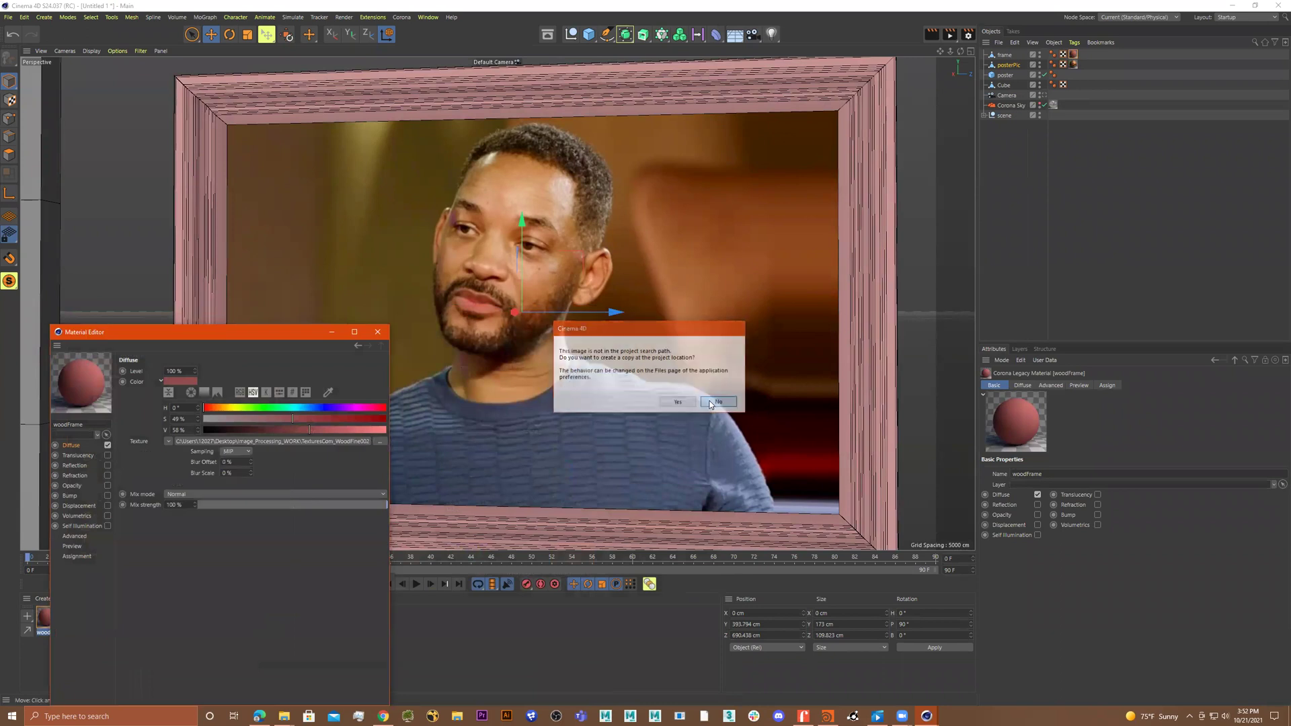
{"action": "left_click", "coordinate": [377, 332]}
Step: Switch to Texture mode and set the projection of the frame's woodFrame material tag to Cubic
{"action": "scroll", "coordinate": [575, 377], "scroll_direction": "down", "scroll_amount": 3}
{"action": "left_click_drag", "start_coordinate": [574, 376], "coordinate": [494, 407], "text": "alt"}
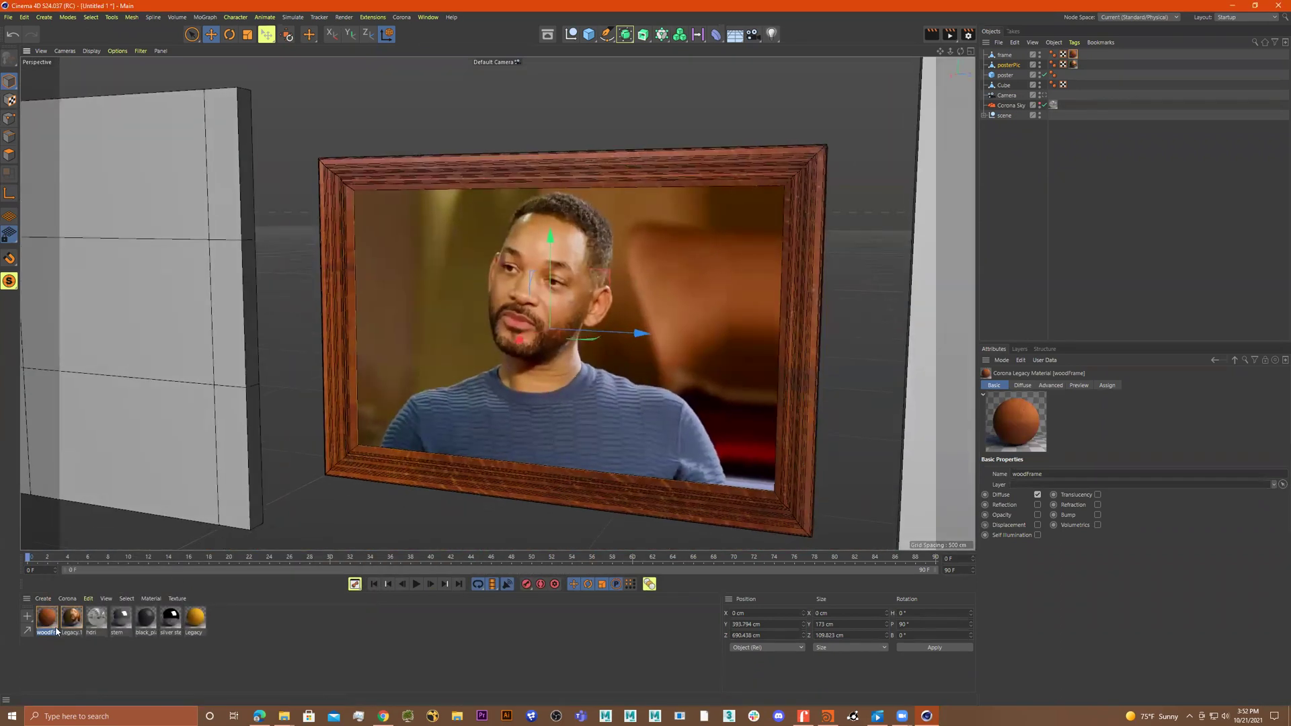
{"action": "left_click_drag", "start_coordinate": [804, 377], "coordinate": [949, 200], "text": "alt"}
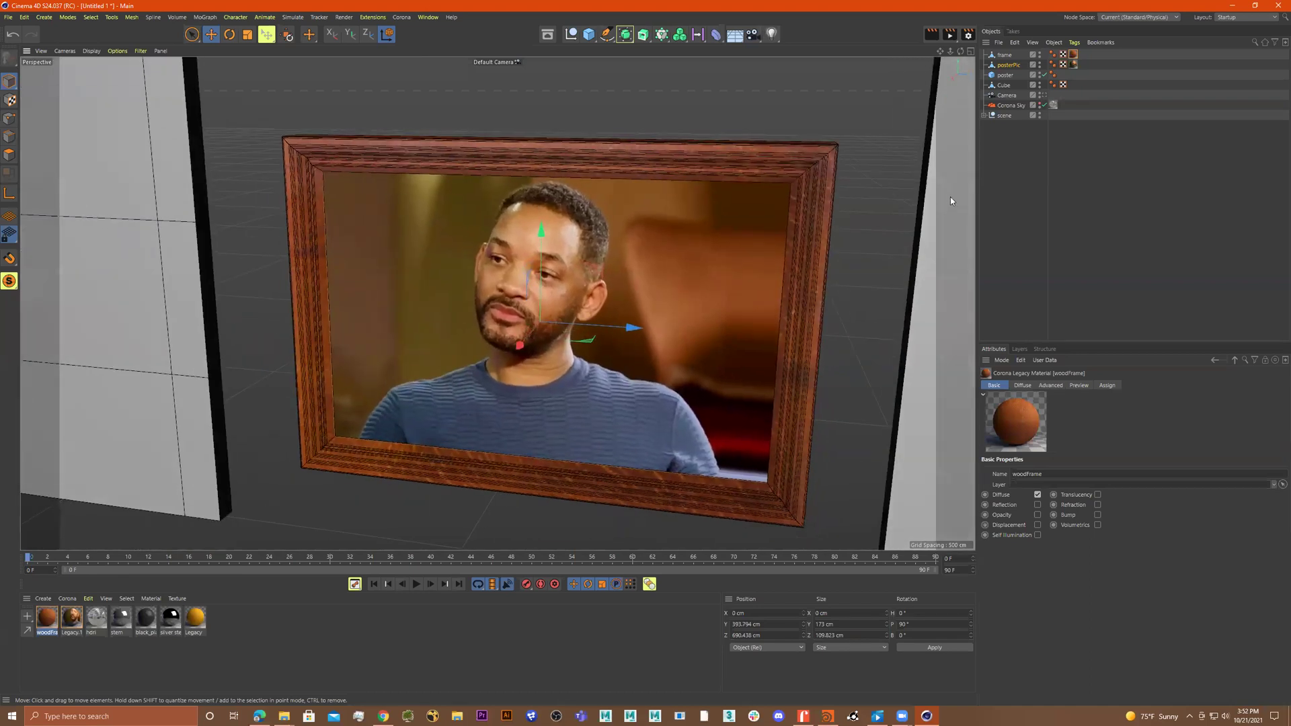
{"action": "left_click", "coordinate": [1073, 55]}
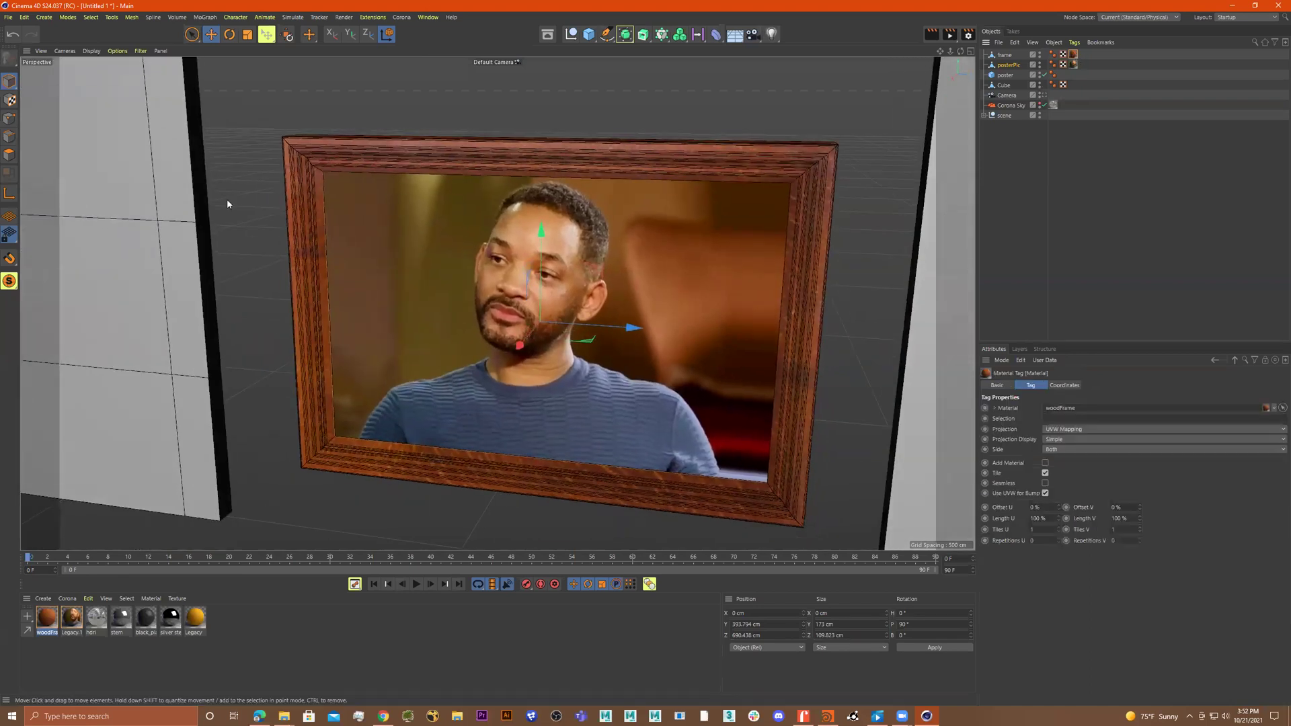
{"action": "left_click", "coordinate": [10, 100]}
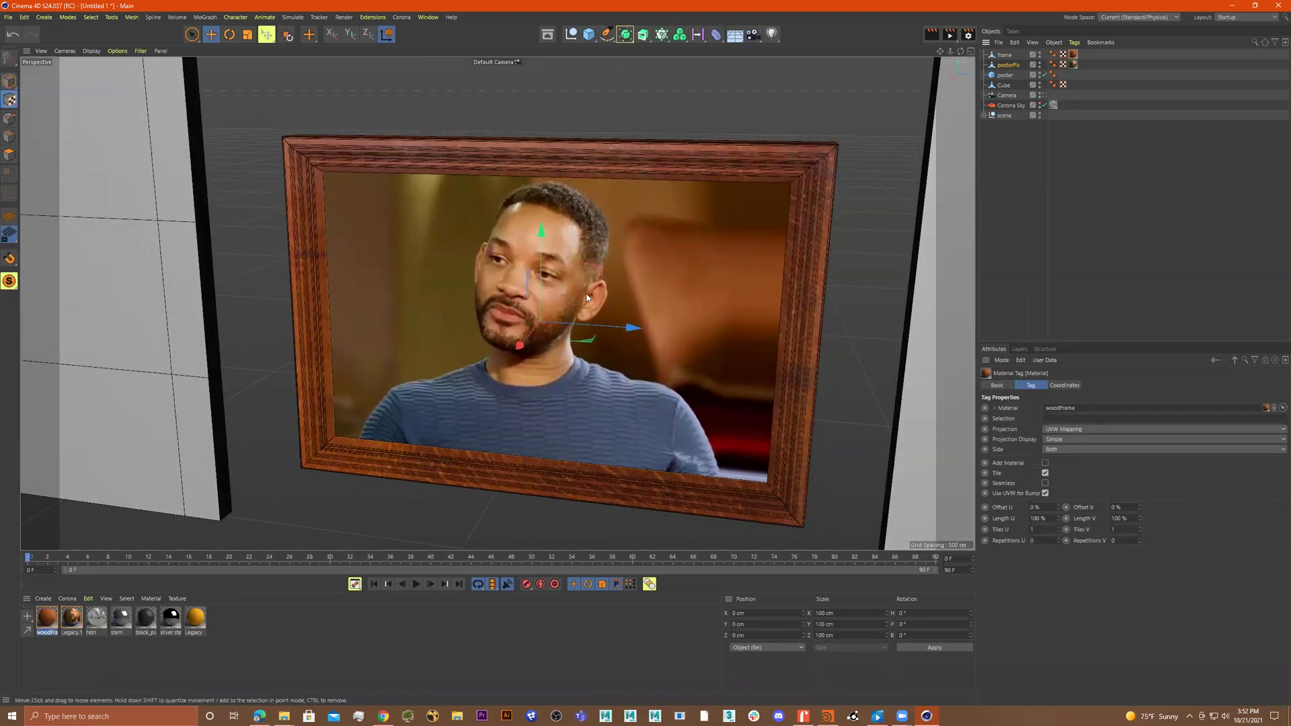
{"action": "scroll", "coordinate": [895, 401], "scroll_direction": "down", "scroll_amount": 2}
{"action": "left_click", "coordinate": [1068, 430]}
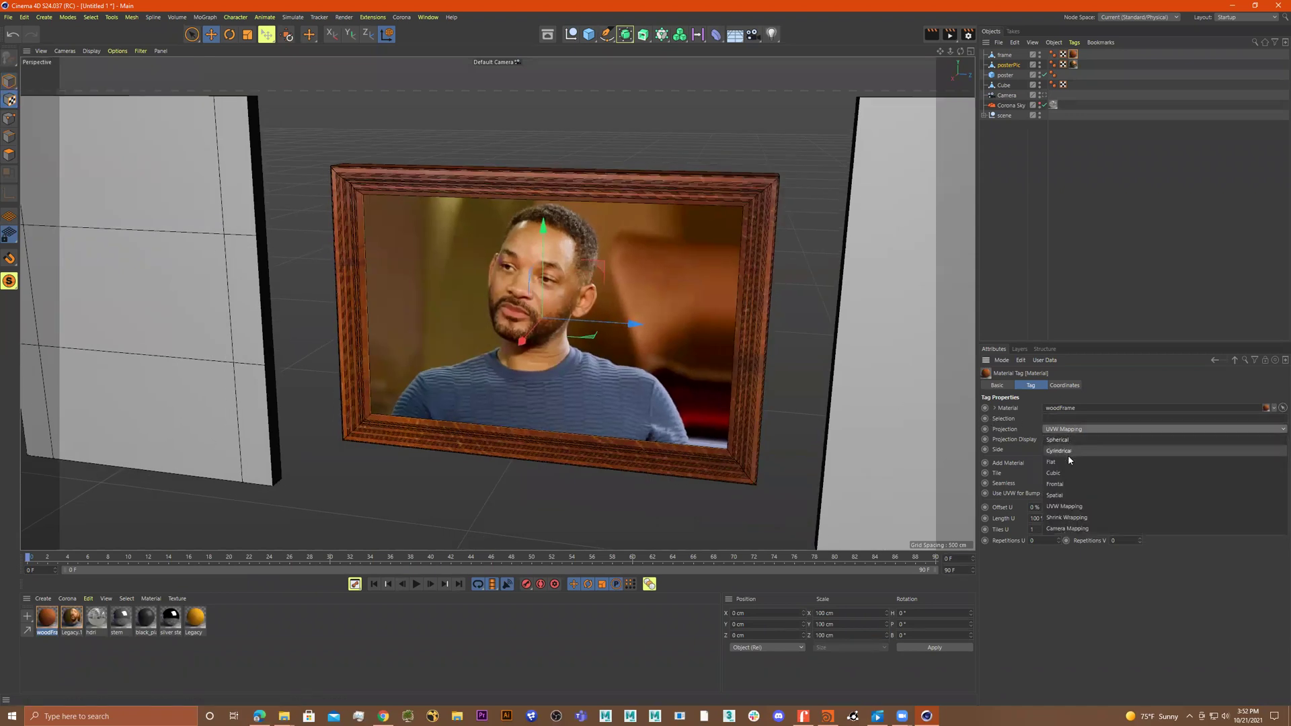
{"action": "left_click", "coordinate": [1065, 473]}
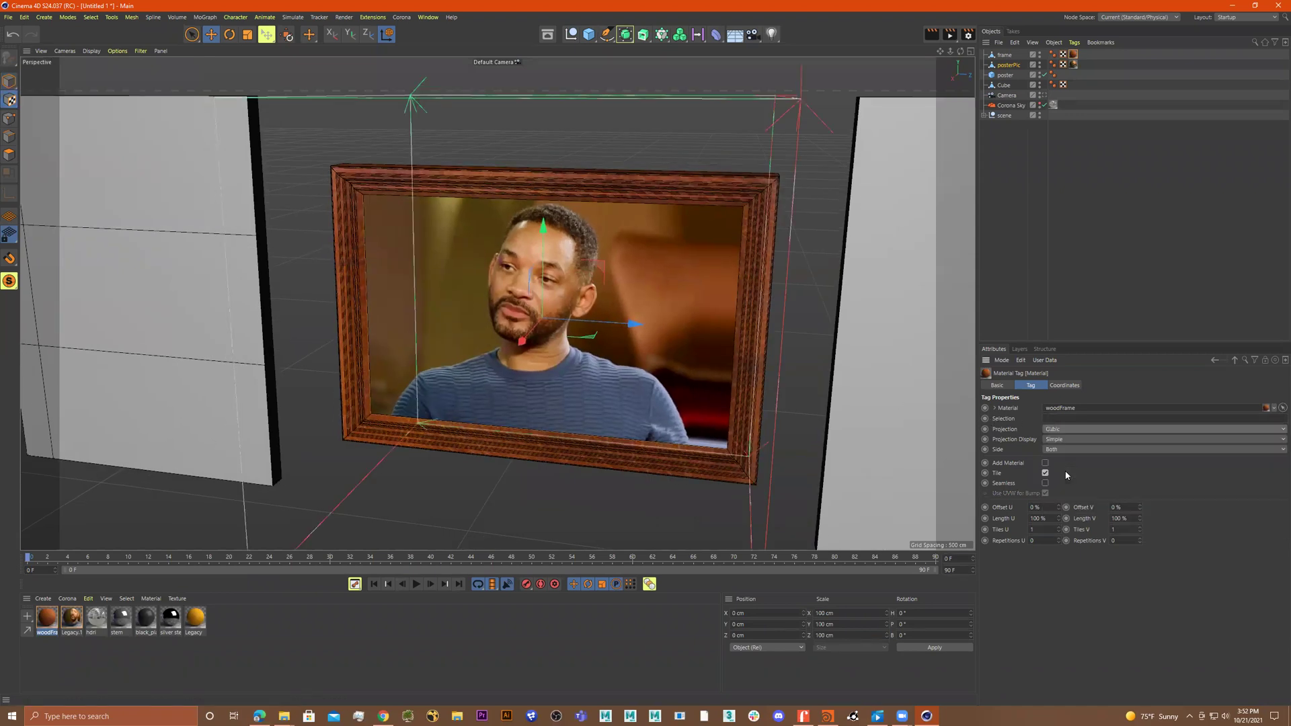
{"action": "left_click_drag", "start_coordinate": [673, 383], "coordinate": [857, 409], "text": "alt"}
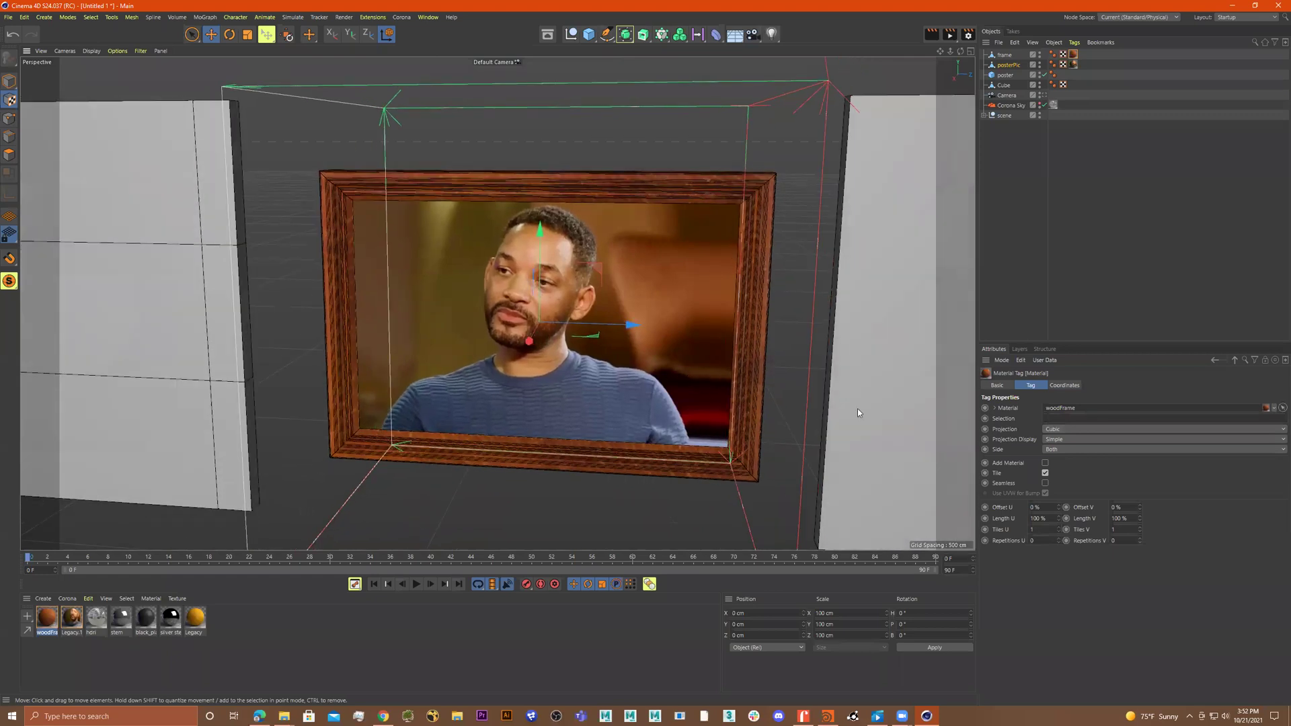
Step: Try Flat and Frontal projection on the frame's wood material tag, and return it to Cubic
{"action": "left_click", "coordinate": [1078, 435]}
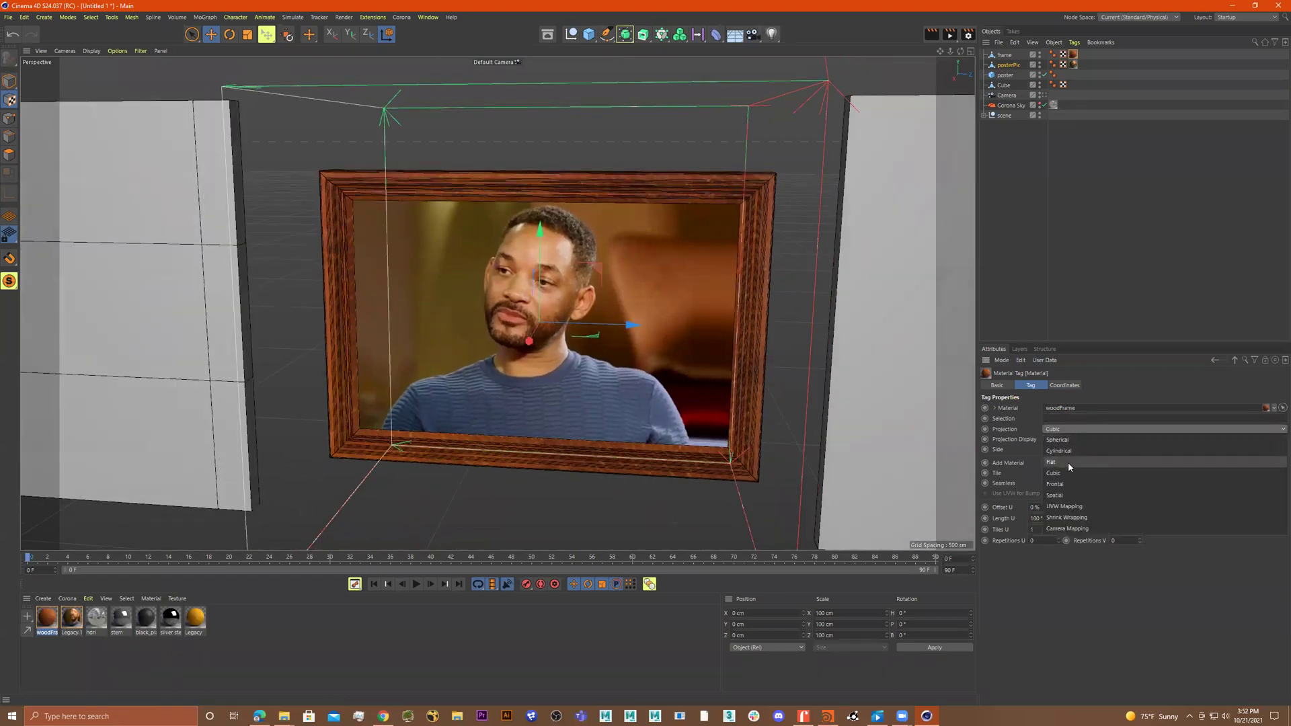
{"action": "left_click", "coordinate": [1068, 463]}
{"action": "left_click_drag", "start_coordinate": [817, 362], "coordinate": [800, 348], "text": "alt"}
{"action": "left_click", "coordinate": [1090, 429]}
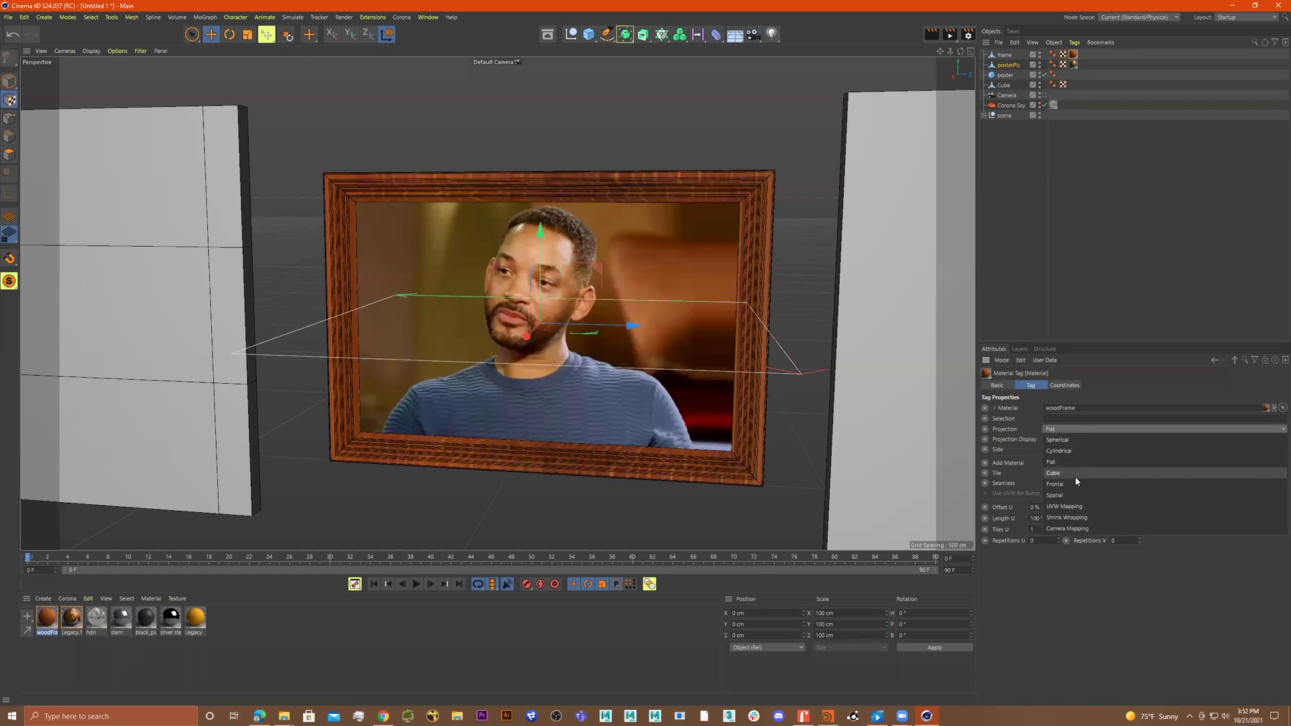
{"action": "left_click", "coordinate": [1075, 484]}
{"action": "mouse_move", "coordinate": [809, 380]}
{"action": "left_mouse_down", "text": "alt"}
{"action": "mouse_move", "coordinate": [796, 389]}
{"action": "mouse_move", "coordinate": [813, 369]}
{"action": "mouse_move", "coordinate": [808, 384]}
{"action": "left_mouse_up", "text": "alt"}
{"action": "left_click", "coordinate": [1096, 429]}
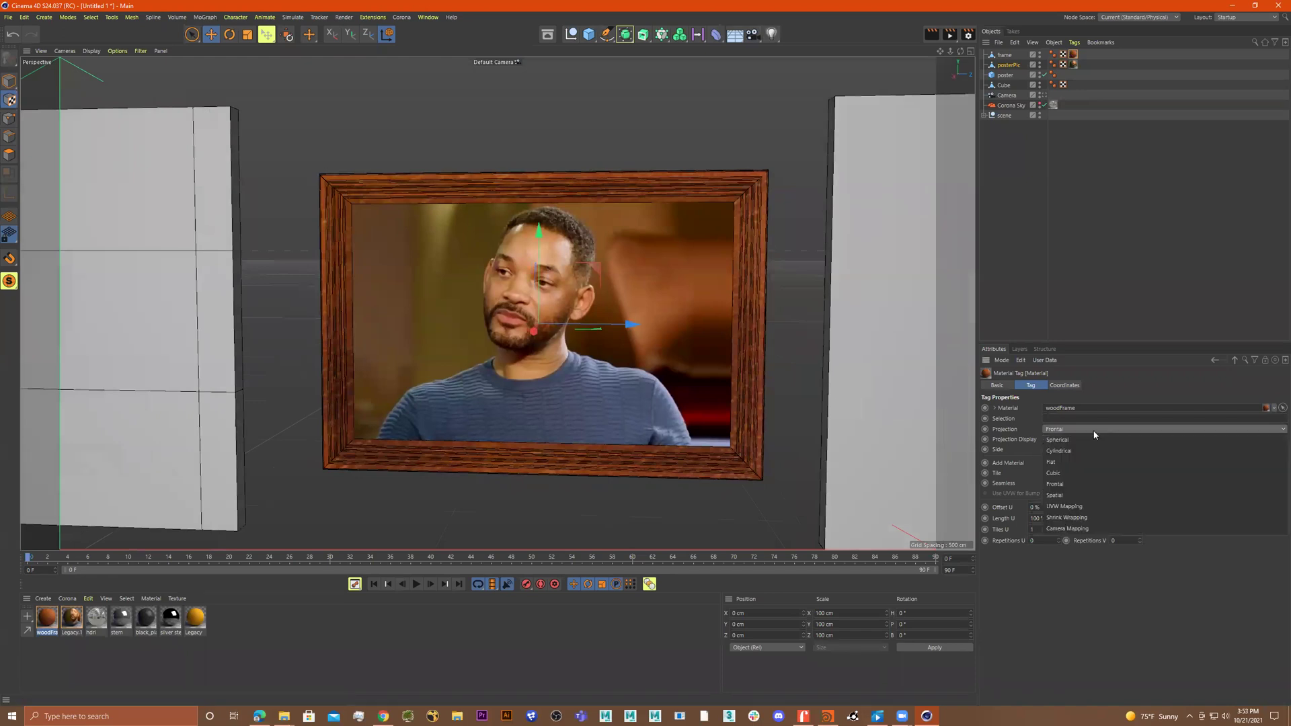
{"action": "left_click", "coordinate": [1078, 475]}
{"action": "left_click_drag", "start_coordinate": [796, 357], "coordinate": [692, 403], "text": "alt"}
Step: Turn off tiling for the frame's wood material and scale its cubic projection to about 101 cm so it encloses the whole frame
{"action": "scroll", "coordinate": [760, 360], "scroll_direction": "down", "scroll_amount": 5}
{"action": "key", "text": "t"}
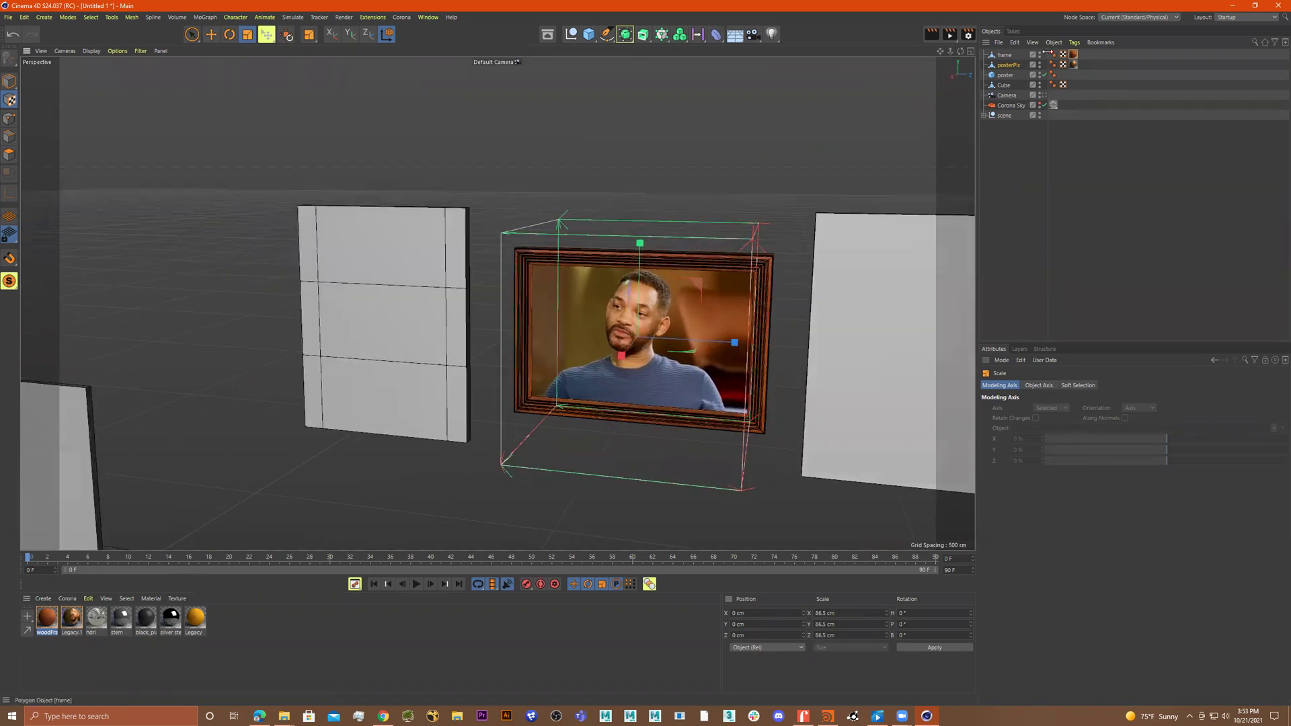
{"action": "left_click", "coordinate": [1073, 54]}
{"action": "left_click", "coordinate": [1045, 473]}
{"action": "left_click_drag", "start_coordinate": [789, 364], "coordinate": [827, 314], "text": "alt"}
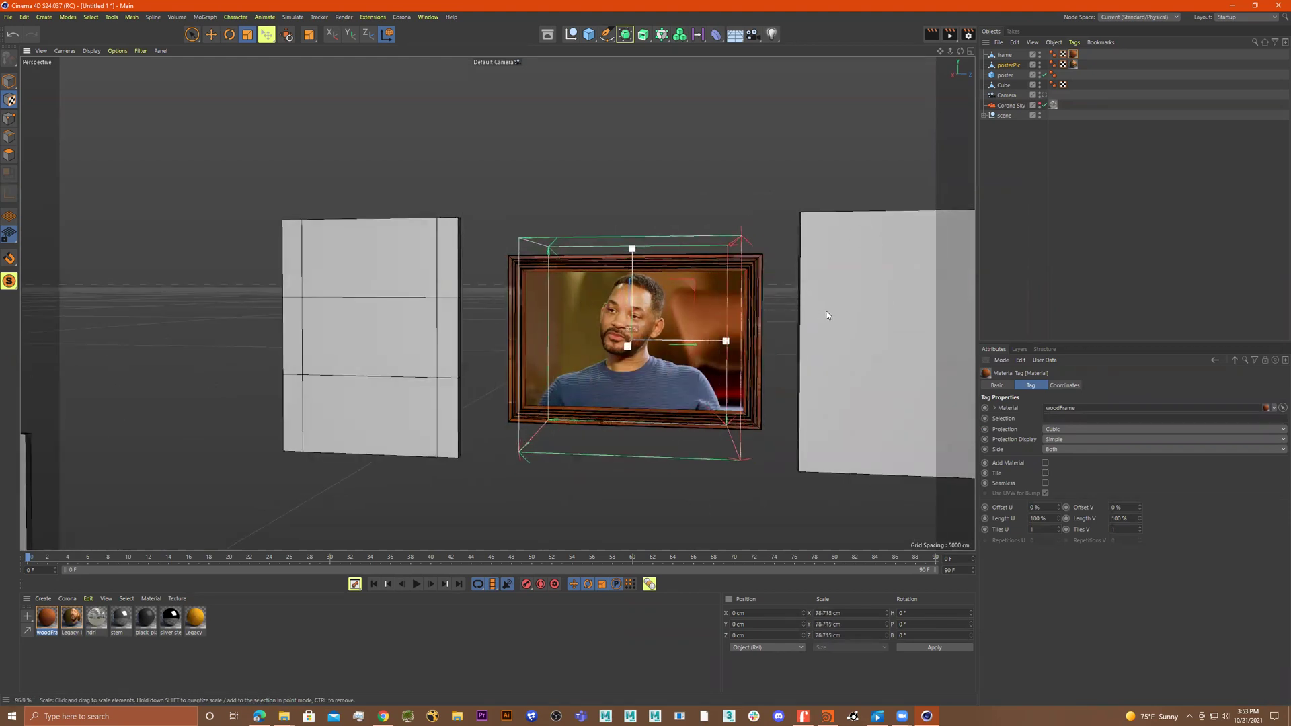
{"action": "left_click_drag", "start_coordinate": [736, 342], "coordinate": [764, 346]}
{"action": "scroll", "coordinate": [683, 338], "scroll_direction": "up", "scroll_amount": 2}
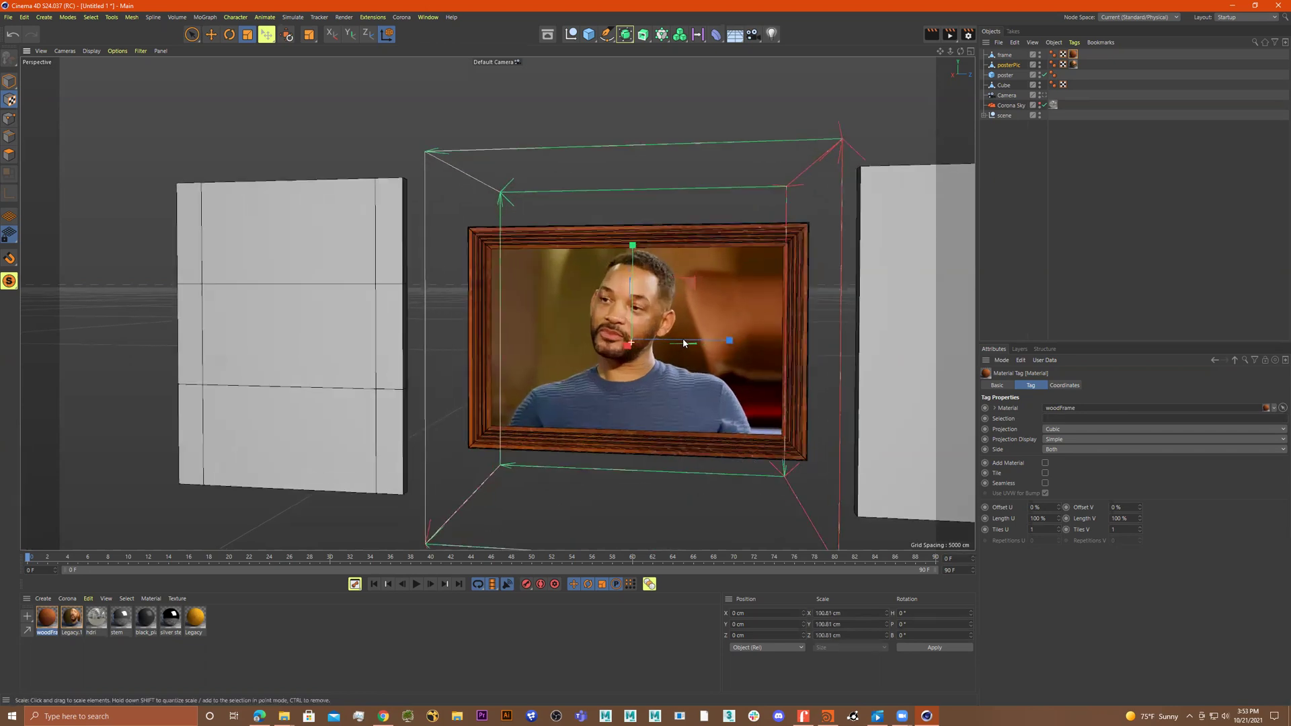
Step: Set the woodFrame material's viewport preview size to 2048x2048, examine the wood grain up close, and close the material's editor
{"action": "double_click", "coordinate": [48, 619]}
{"action": "left_click", "coordinate": [70, 546]}
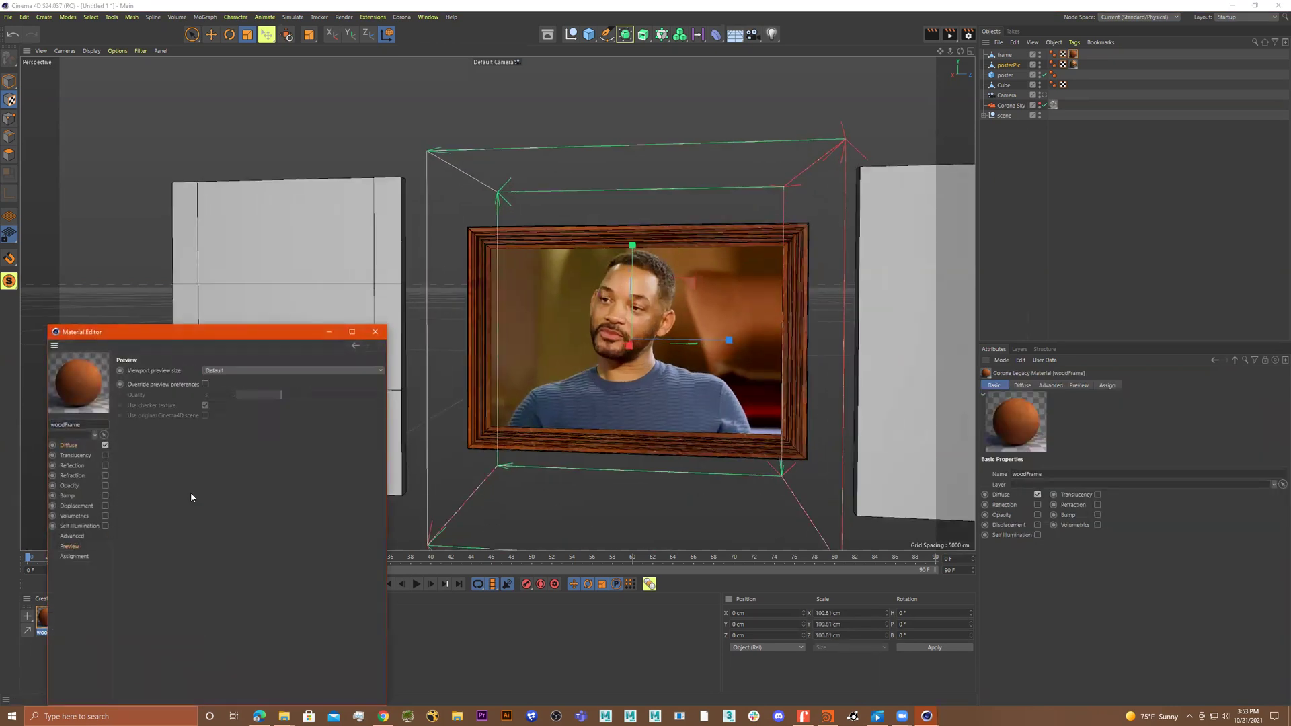
{"action": "left_click", "coordinate": [244, 371]}
{"action": "left_click", "coordinate": [242, 457]}
{"action": "left_click", "coordinate": [721, 275]}
{"action": "right_click", "coordinate": [711, 275]}
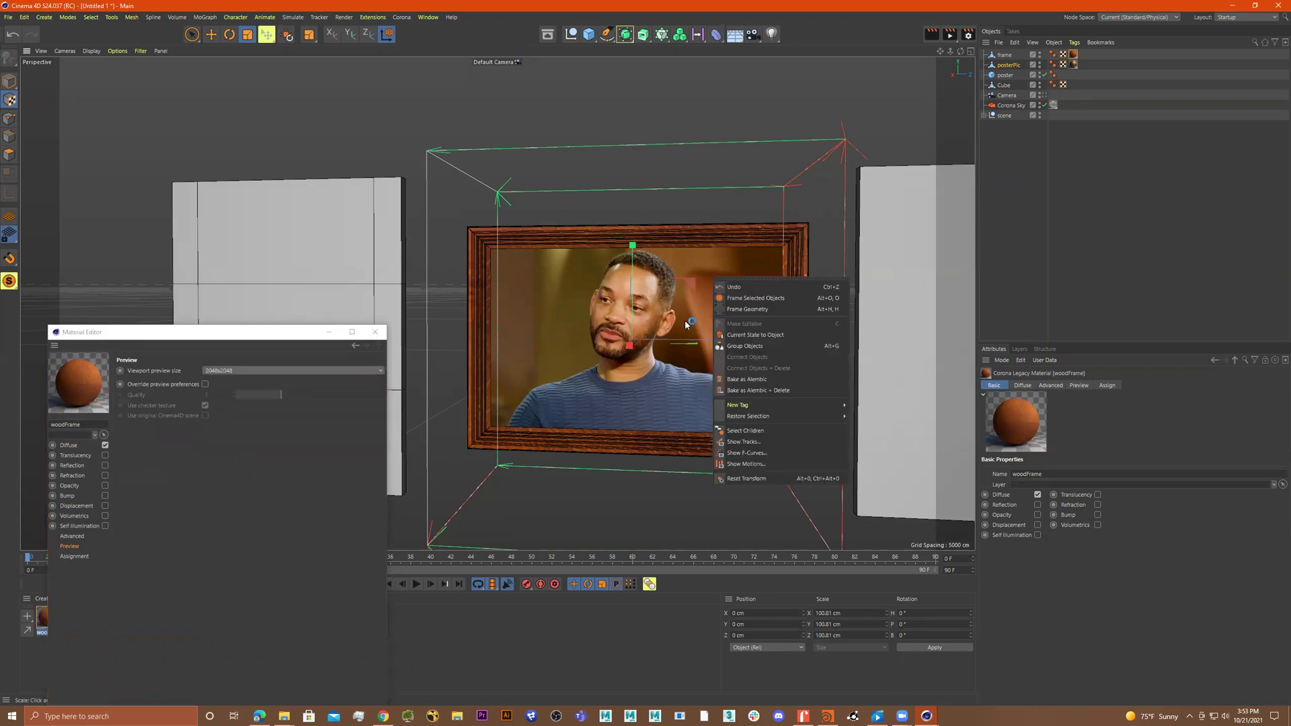
{"action": "left_click", "coordinate": [648, 271]}
{"action": "scroll", "coordinate": [770, 264], "scroll_direction": "up", "scroll_amount": 5}
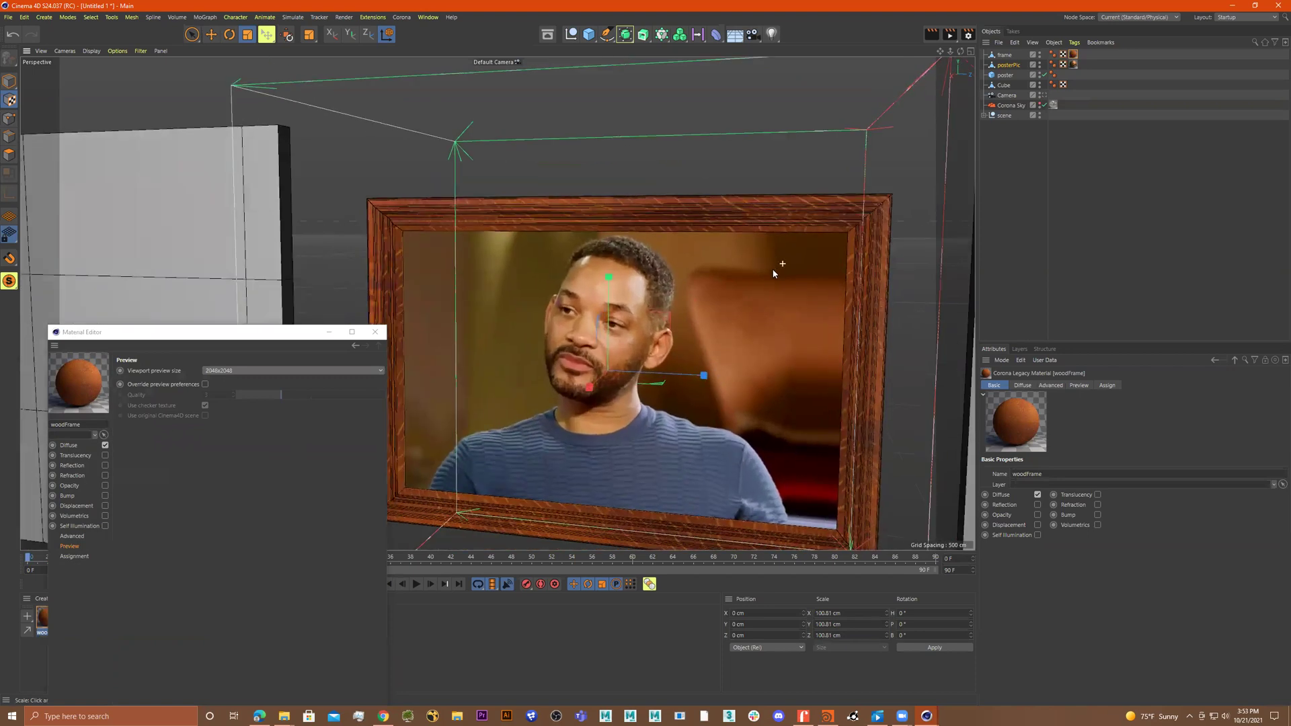
{"action": "left_click", "coordinate": [229, 372]}
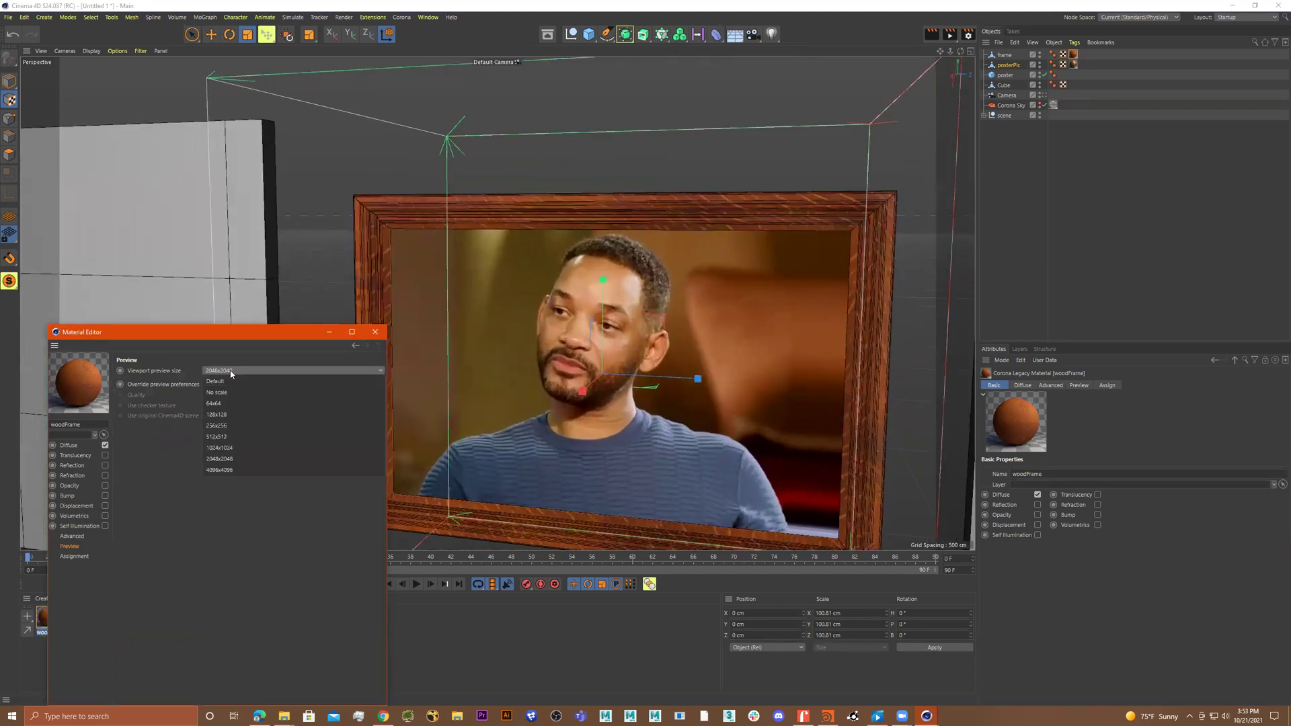
{"action": "left_click", "coordinate": [374, 334]}
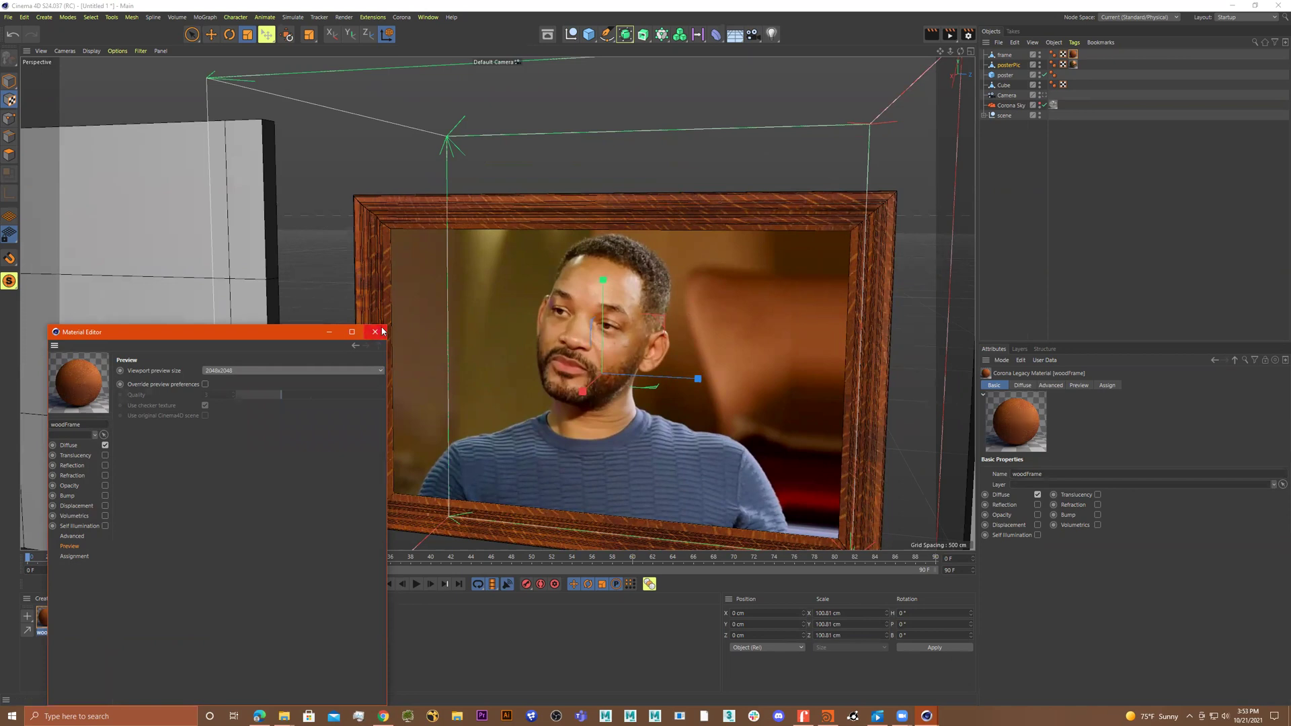
Step: Return to Model mode and group the frame and posterPic objects under a null
{"action": "left_click", "coordinate": [374, 332]}
{"action": "scroll", "coordinate": [451, 328], "scroll_direction": "down", "scroll_amount": 5}
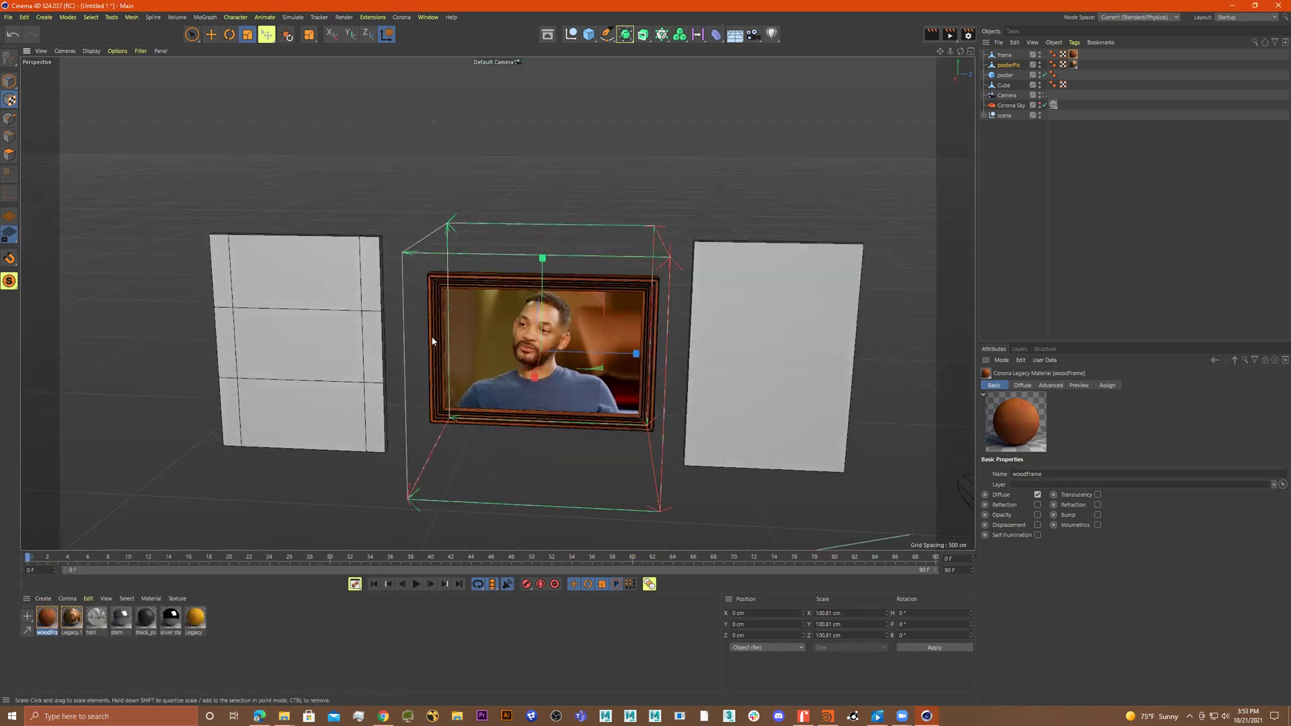
{"action": "left_click_drag", "start_coordinate": [835, 318], "coordinate": [822, 347], "text": "alt"}
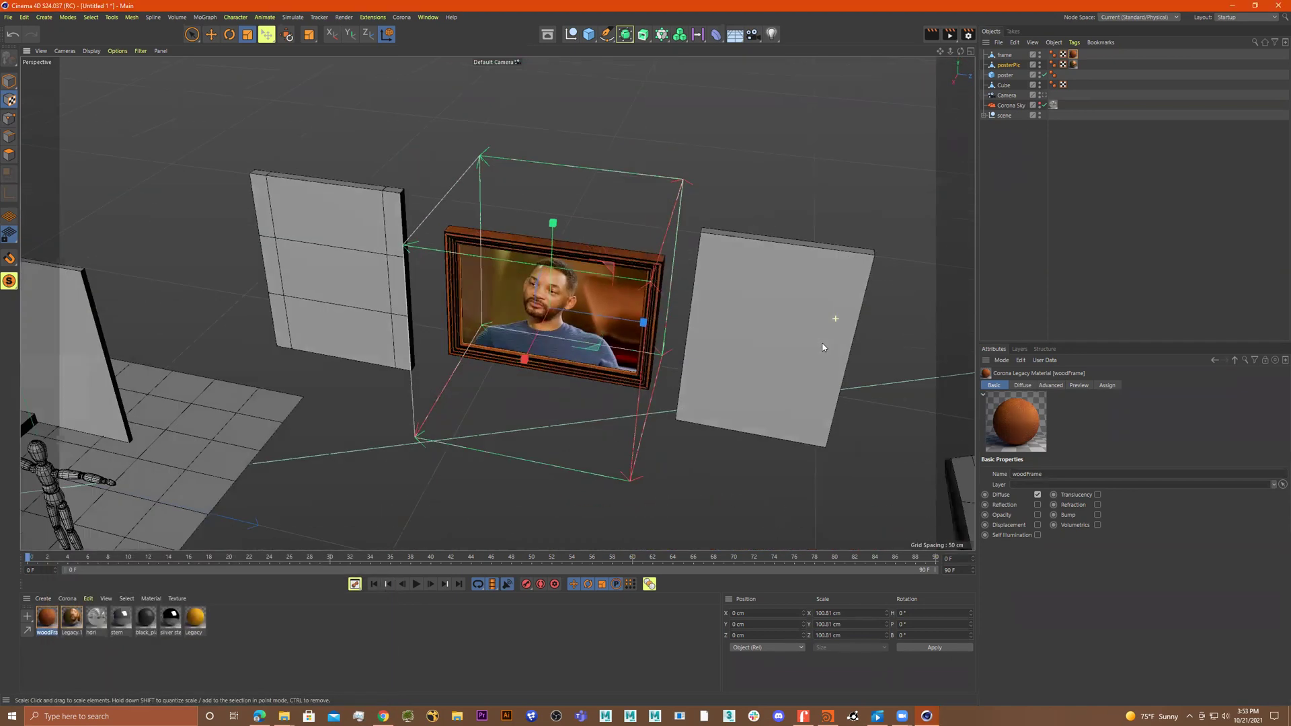
{"action": "left_click", "coordinate": [14, 82]}
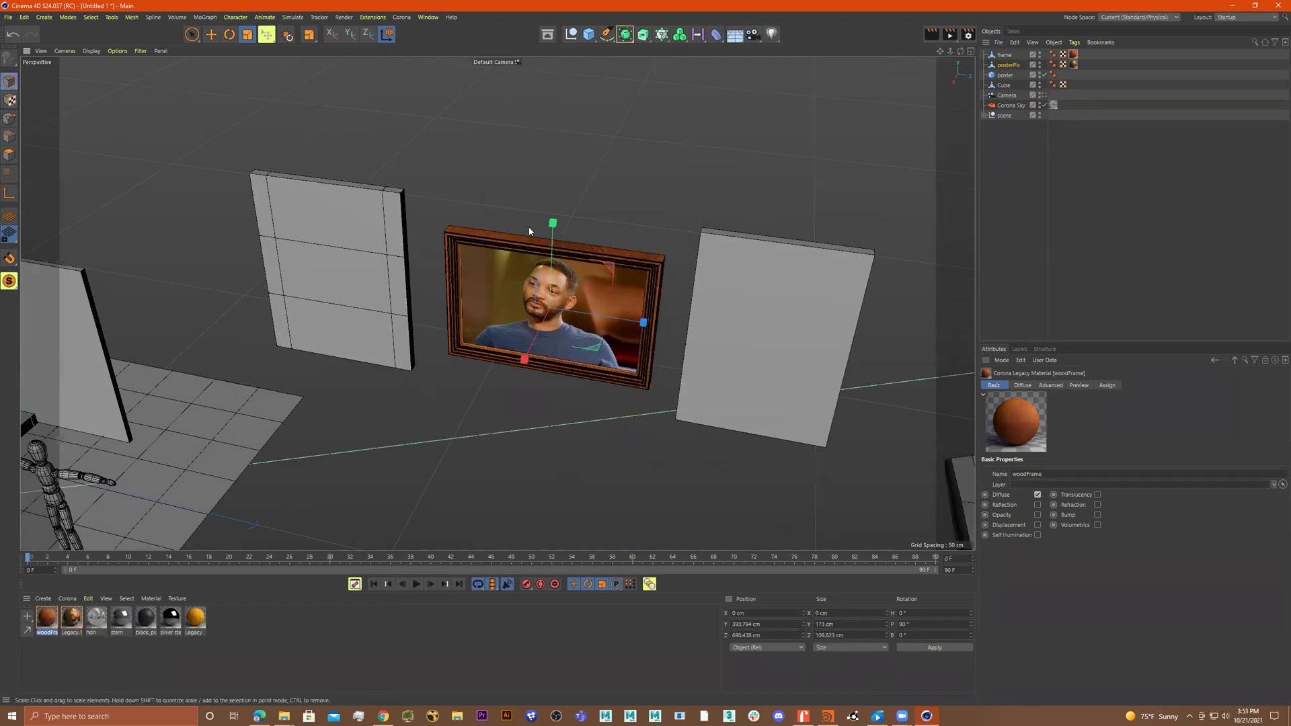
{"action": "scroll", "coordinate": [301, 283], "scroll_direction": "down", "scroll_amount": 5}
{"action": "left_click", "coordinate": [168, 305]}
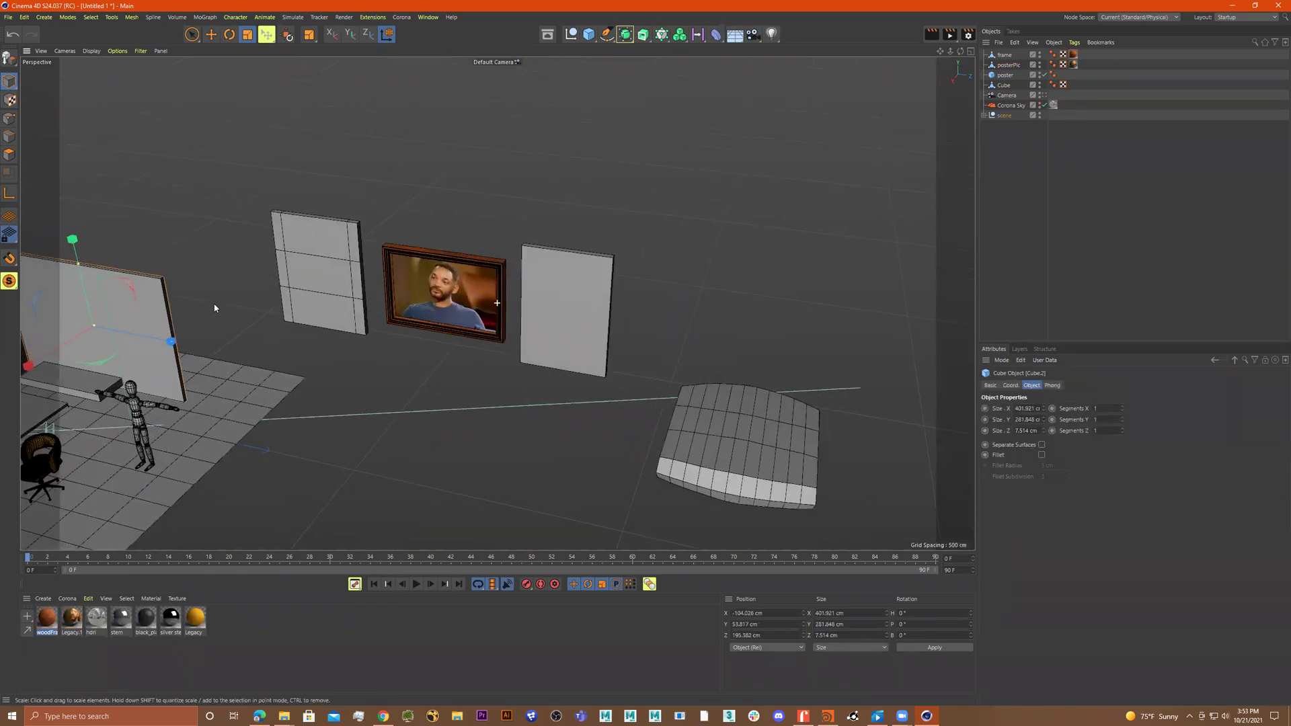
{"action": "left_click", "coordinate": [1004, 55]}
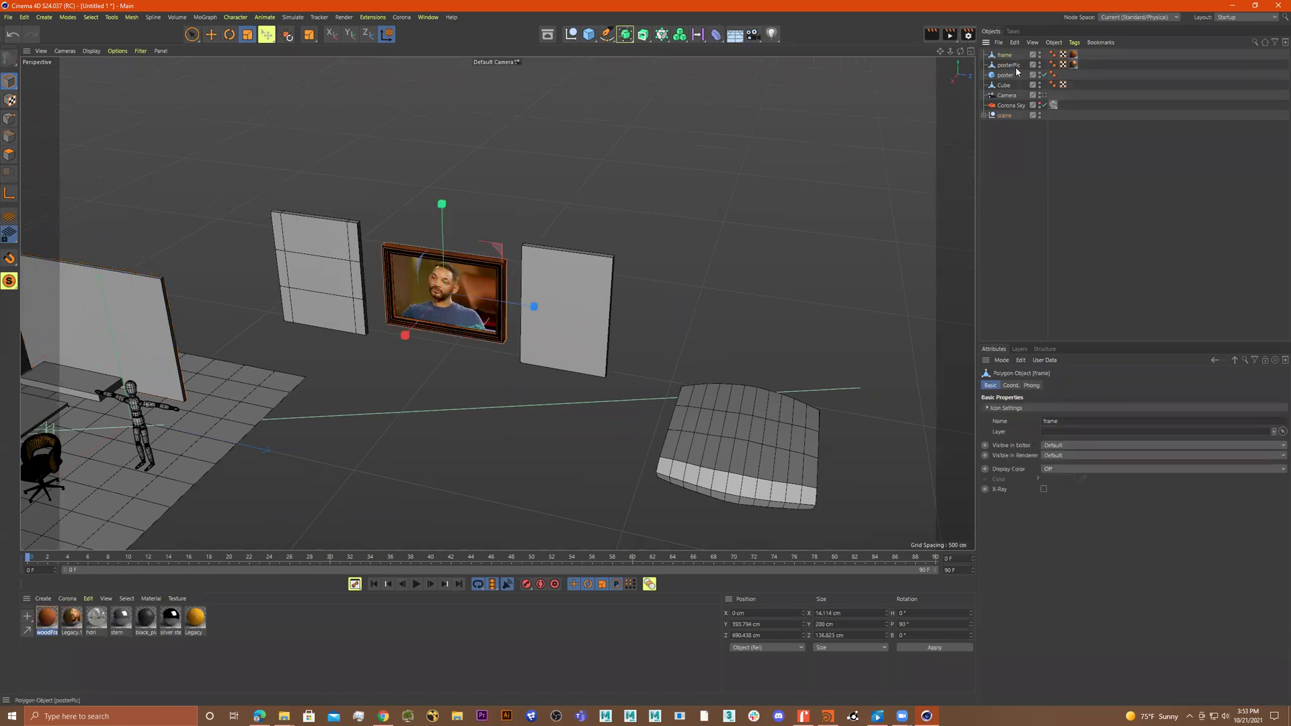
{"action": "left_click", "coordinate": [1008, 64], "text": "ctrl"}
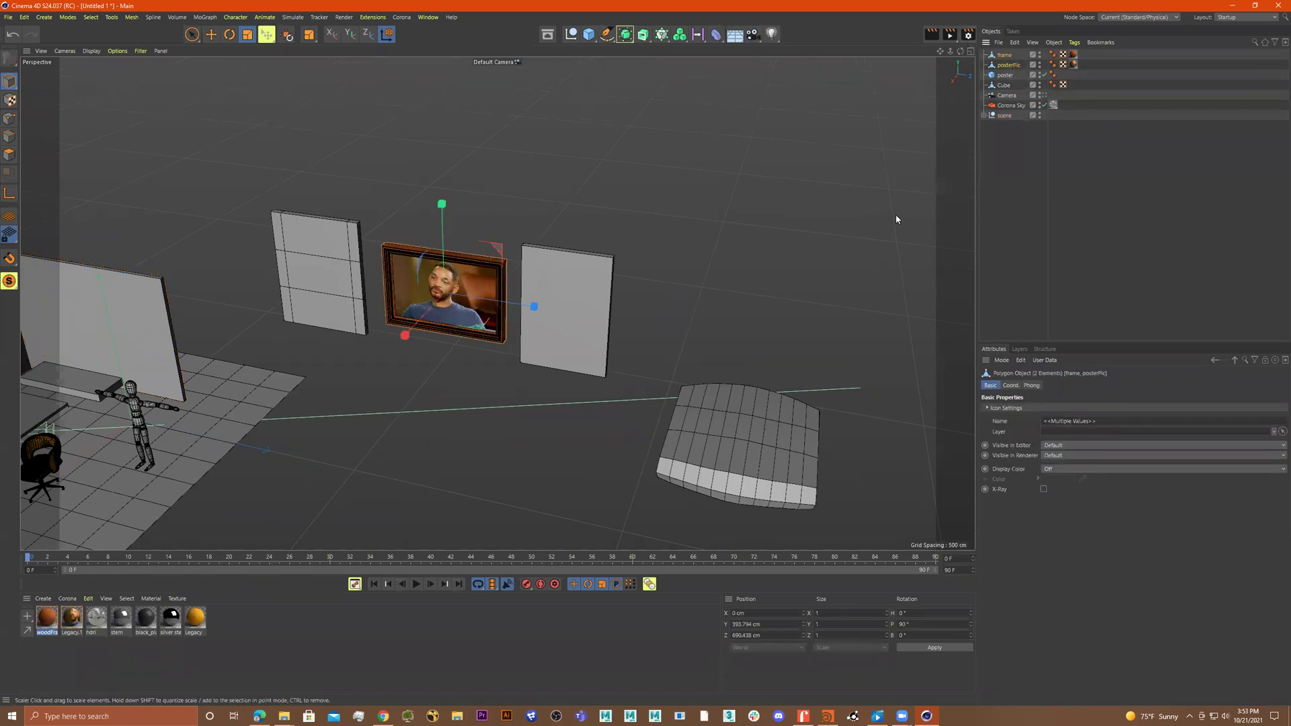
{"action": "key", "text": "alt+g"}
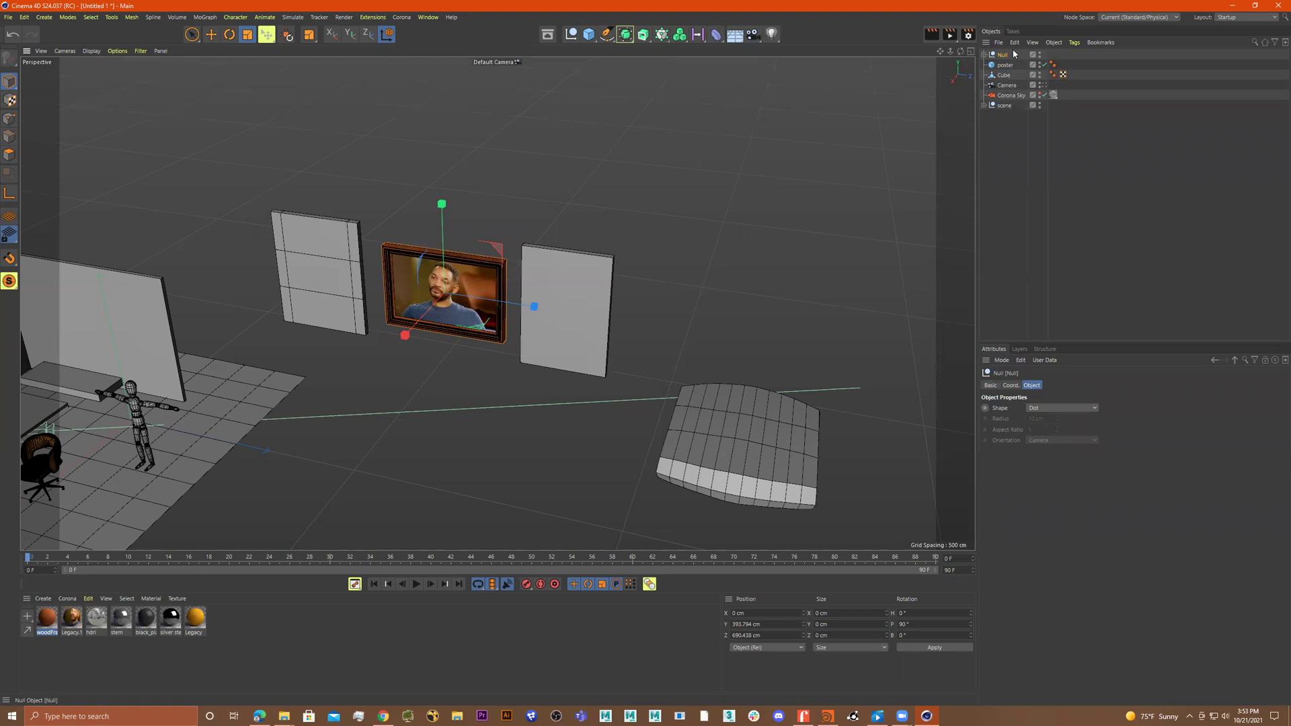
Step: Rename the new group null as will+poster
{"action": "double_click", "coordinate": [1004, 56]}
{"action": "type", "text": "wic"}
{"action": "key", "text": "BackSpace"}
{"action": "type", "text": "ll"}
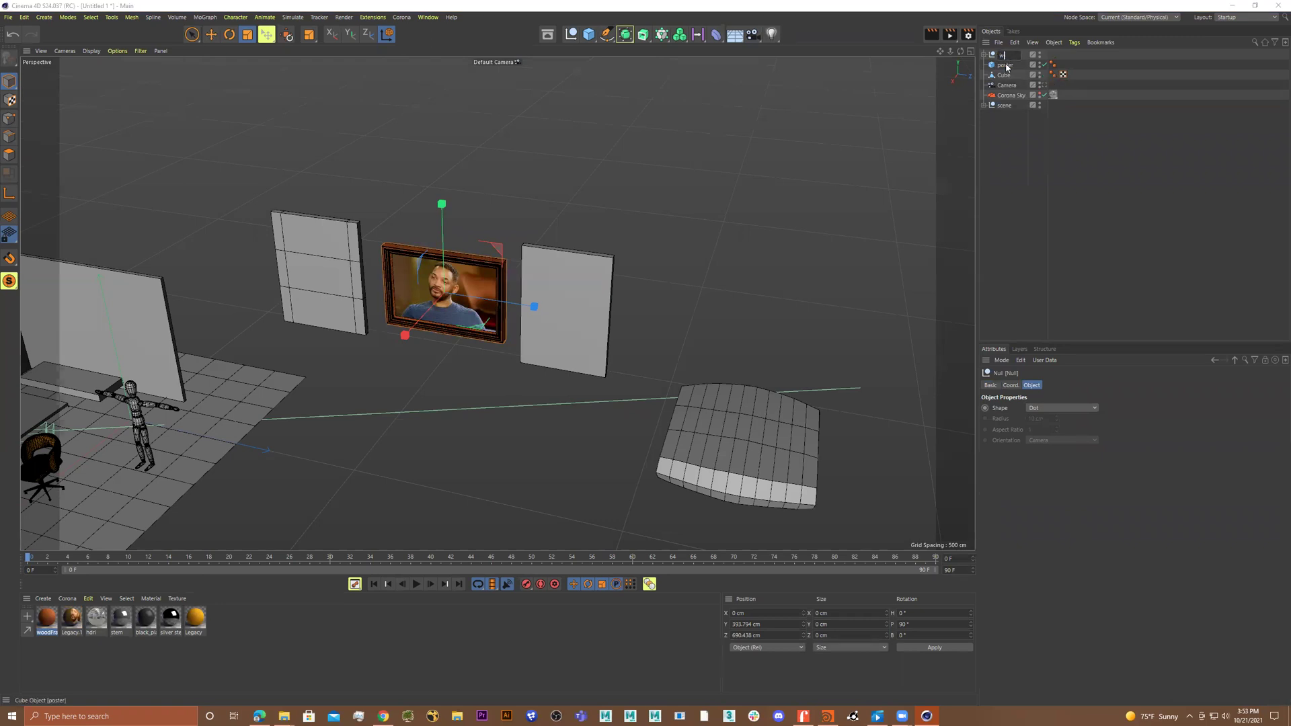
{"action": "type", "text": "+poster"}
{"action": "key", "text": "Return"}
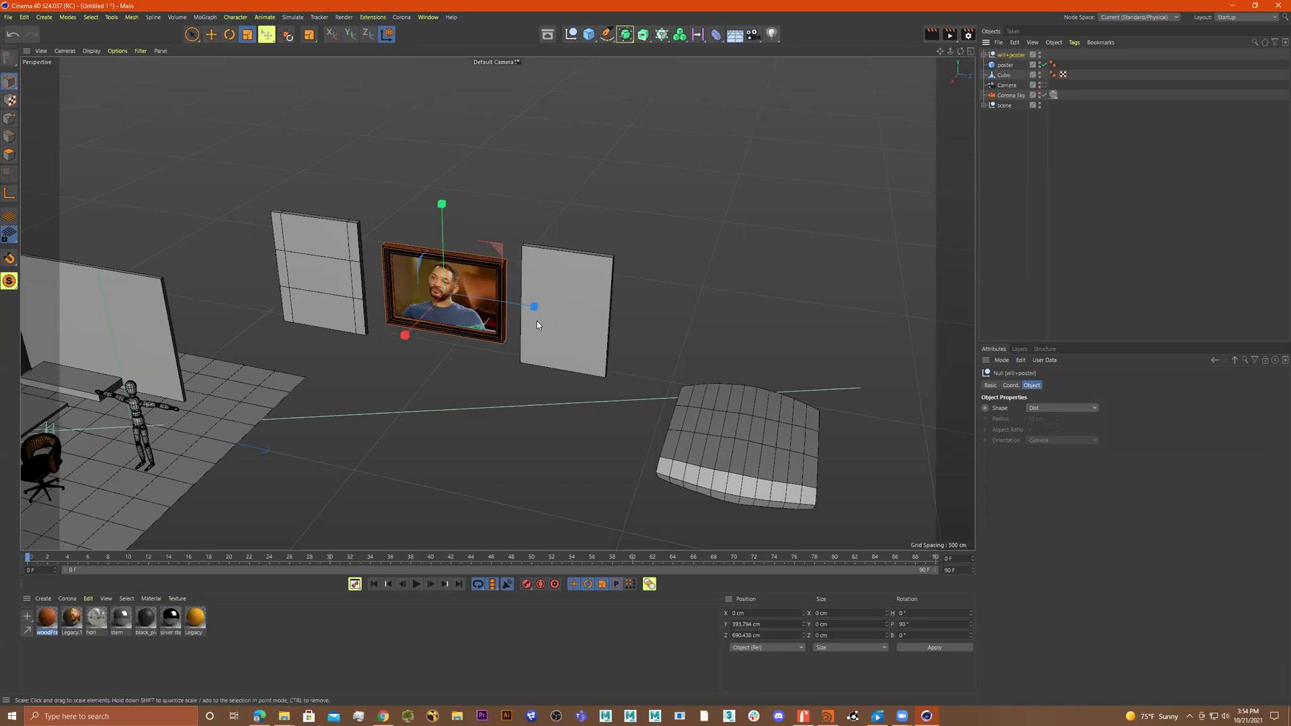
Step: Move the will+poster group along Z to about -100 cm, over to the room's side wall
{"action": "key", "text": "e"}
{"action": "left_click_drag", "start_coordinate": [545, 307], "coordinate": [212, 254]}
{"action": "middle_click_drag", "start_coordinate": [212, 255], "coordinate": [473, 257]}
{"action": "left_click_drag", "start_coordinate": [490, 273], "coordinate": [397, 265]}
{"action": "mouse_move", "coordinate": [394, 265]}
{"action": "middle_mouse_down"}
{"action": "mouse_move", "coordinate": [389, 252]}
{"action": "mouse_move", "coordinate": [409, 243]}
{"action": "middle_mouse_up"}
{"action": "right_click_drag", "start_coordinate": [409, 243], "coordinate": [441, 242], "text": "alt"}
{"action": "left_click_drag", "start_coordinate": [442, 242], "coordinate": [445, 187], "text": "alt"}
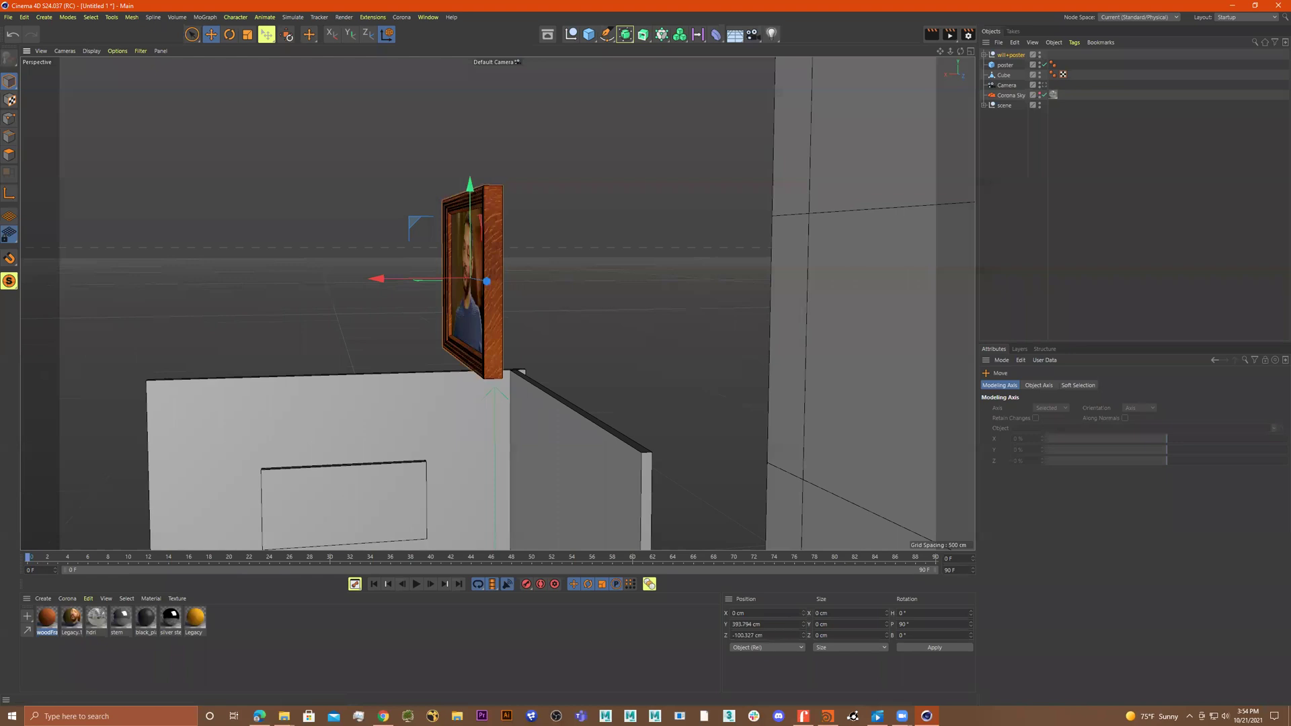
Step: Lower the will+poster group and set it against the side wall, at about X -87 cm and Y 210 cm
{"action": "left_click_drag", "start_coordinate": [469, 189], "coordinate": [495, 302]}
{"action": "scroll", "coordinate": [664, 344], "scroll_direction": "up", "scroll_amount": 3}
{"action": "left_click_drag", "start_coordinate": [664, 341], "coordinate": [597, 353], "text": "alt"}
{"action": "scroll", "coordinate": [668, 333], "scroll_direction": "up", "scroll_amount": 3}
{"action": "key", "text": "r"}
{"action": "key", "text": "t"}
{"action": "left_click_drag", "start_coordinate": [737, 320], "coordinate": [605, 354], "text": "alt"}
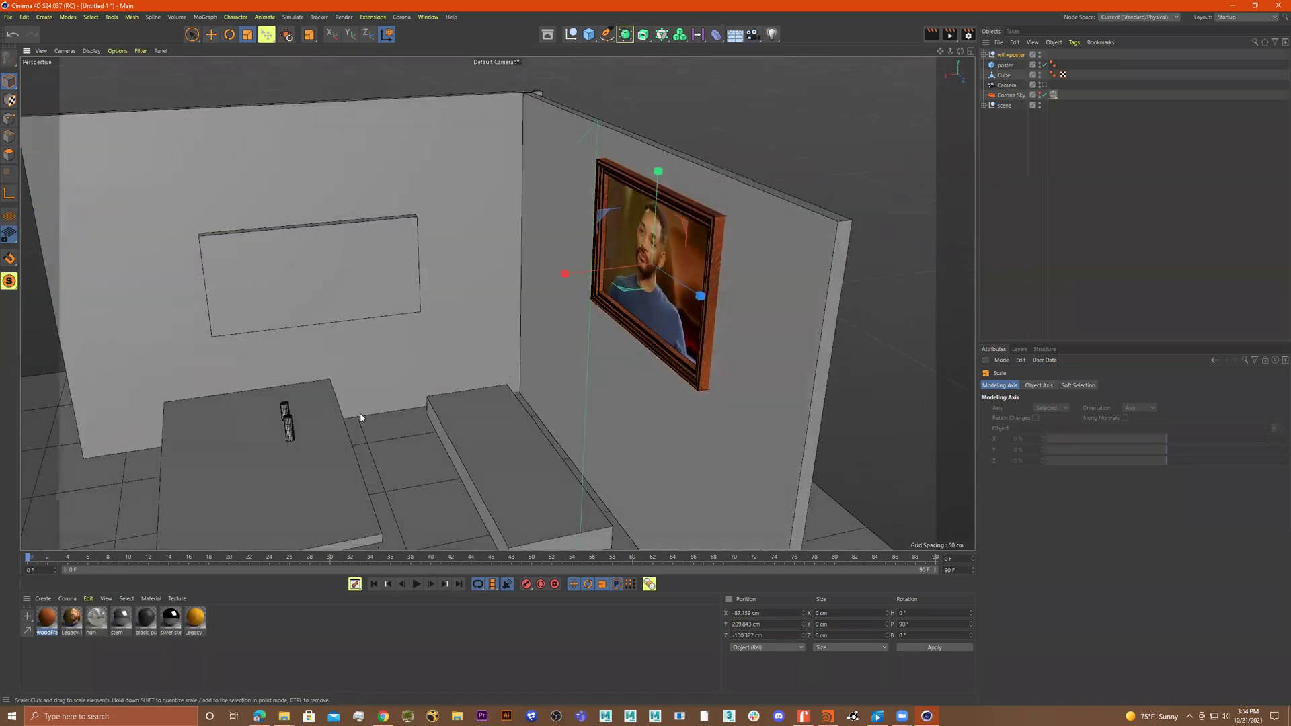
Step: Create a Corona Physical material and apply it to the back wall and the wall behind the framed picture
{"action": "right_click", "coordinate": [72, 607]}
{"action": "left_click", "coordinate": [90, 482]}
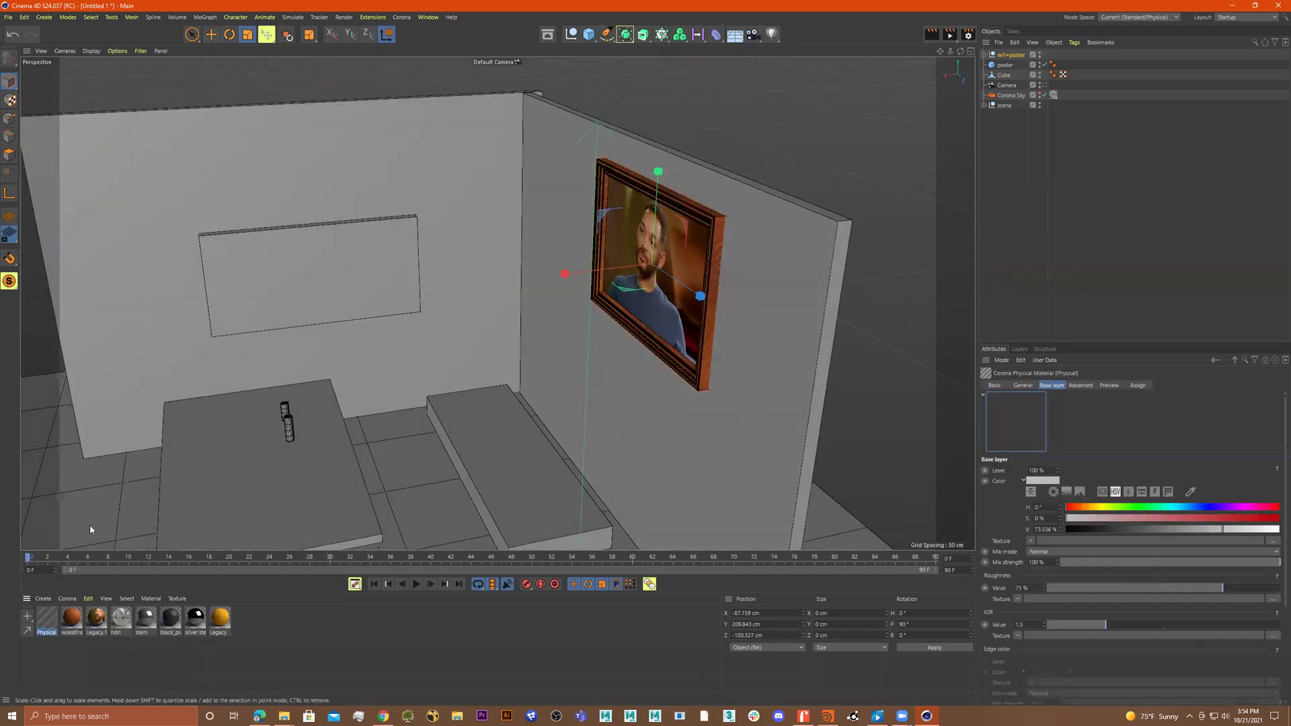
{"action": "double_click", "coordinate": [46, 619]}
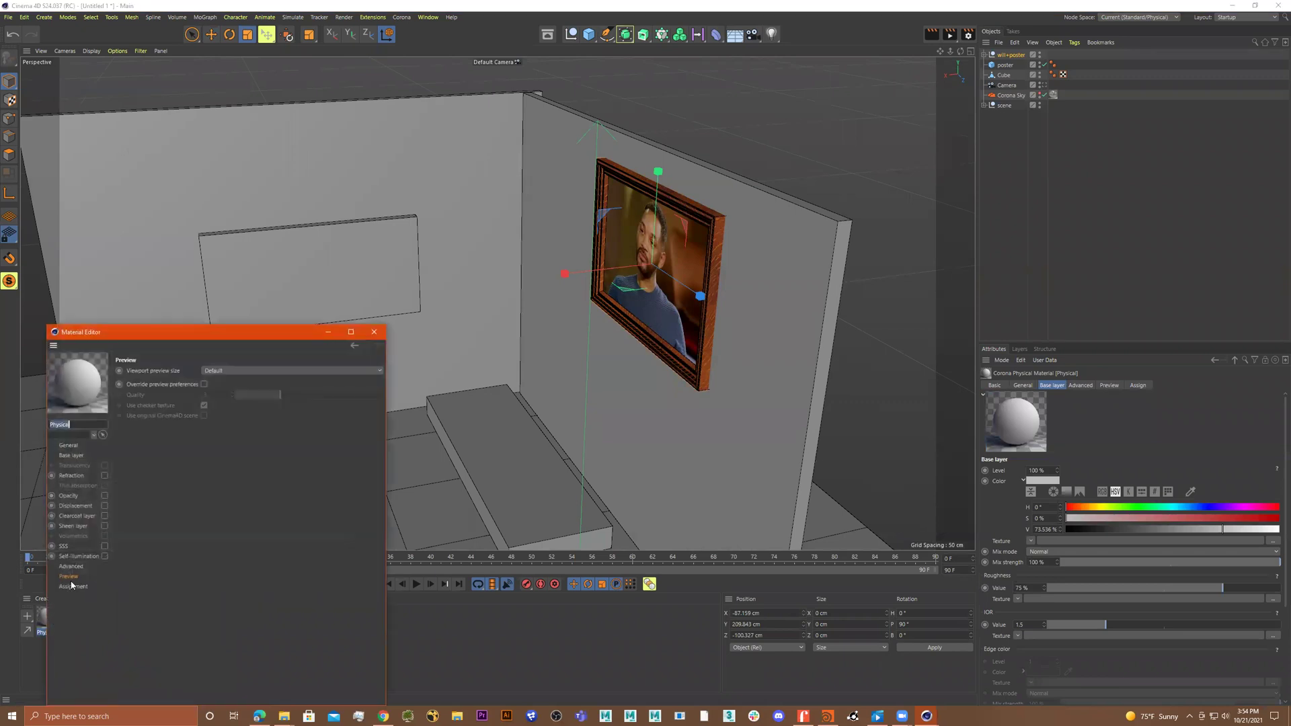
{"action": "left_click", "coordinate": [373, 332]}
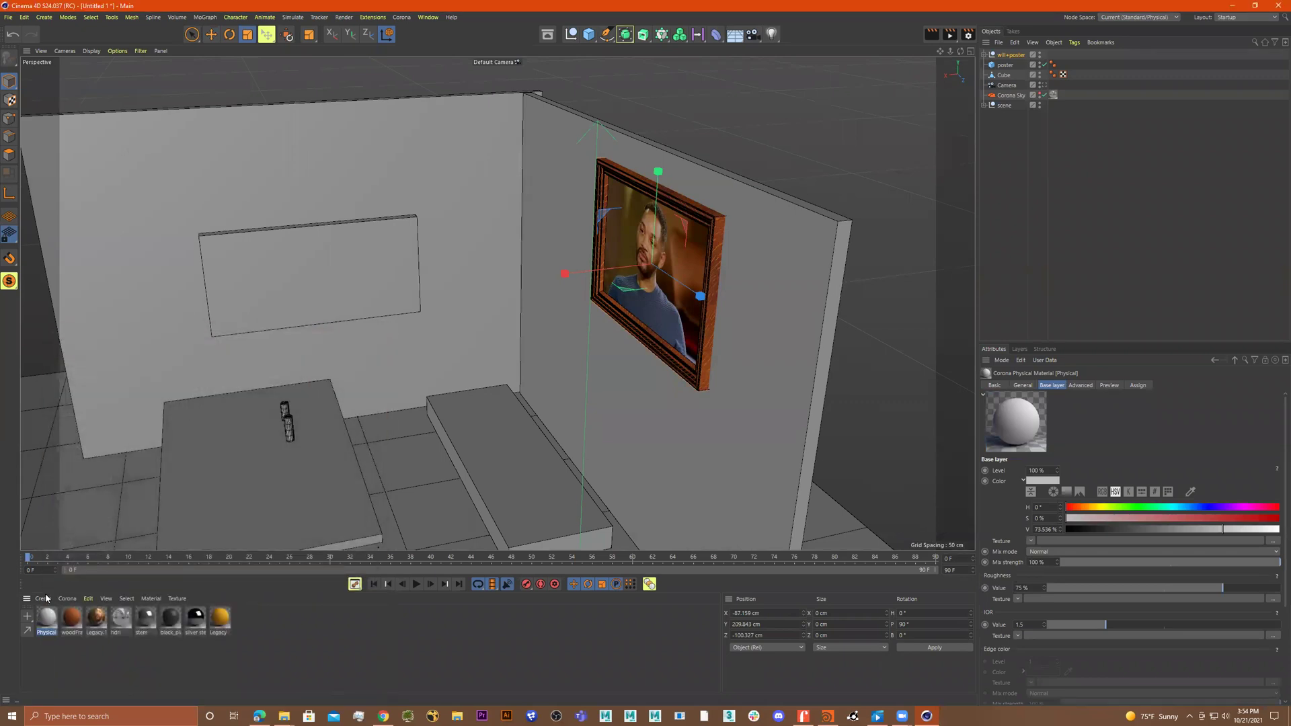
{"action": "left_click_drag", "start_coordinate": [90, 541], "coordinate": [265, 191]}
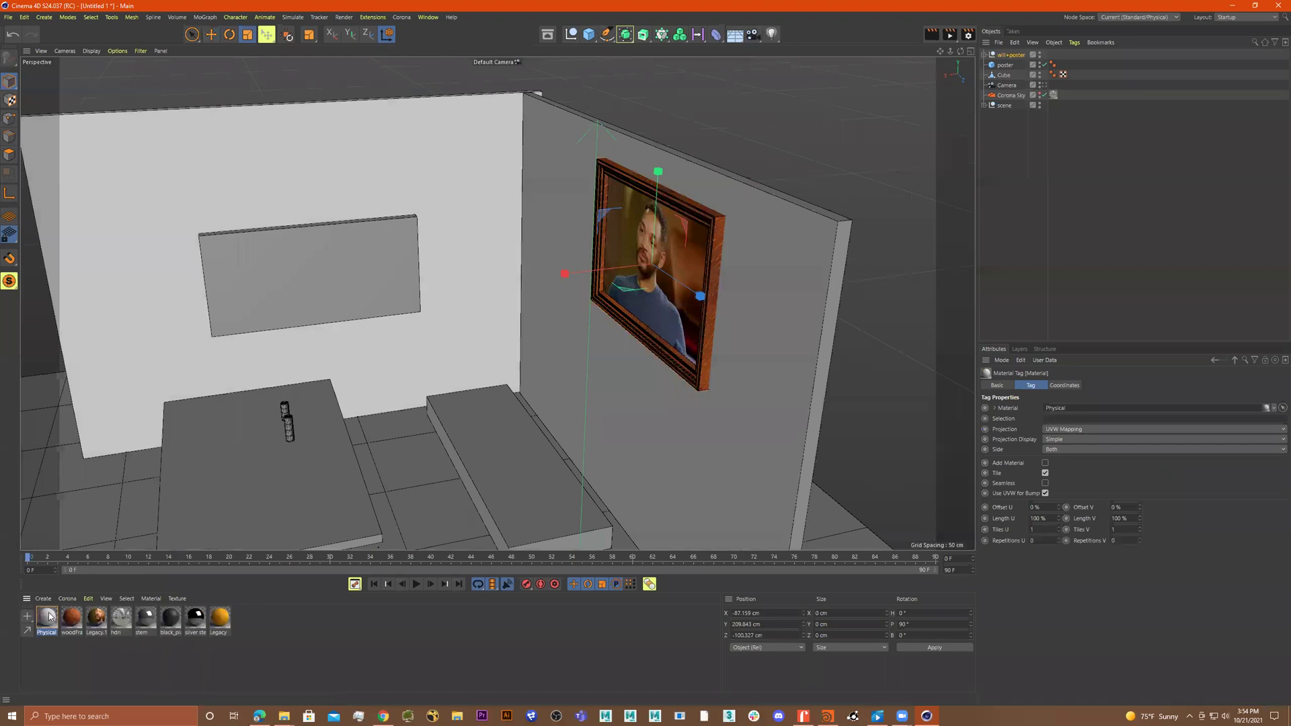
{"action": "left_click_drag", "start_coordinate": [268, 486], "coordinate": [621, 449]}
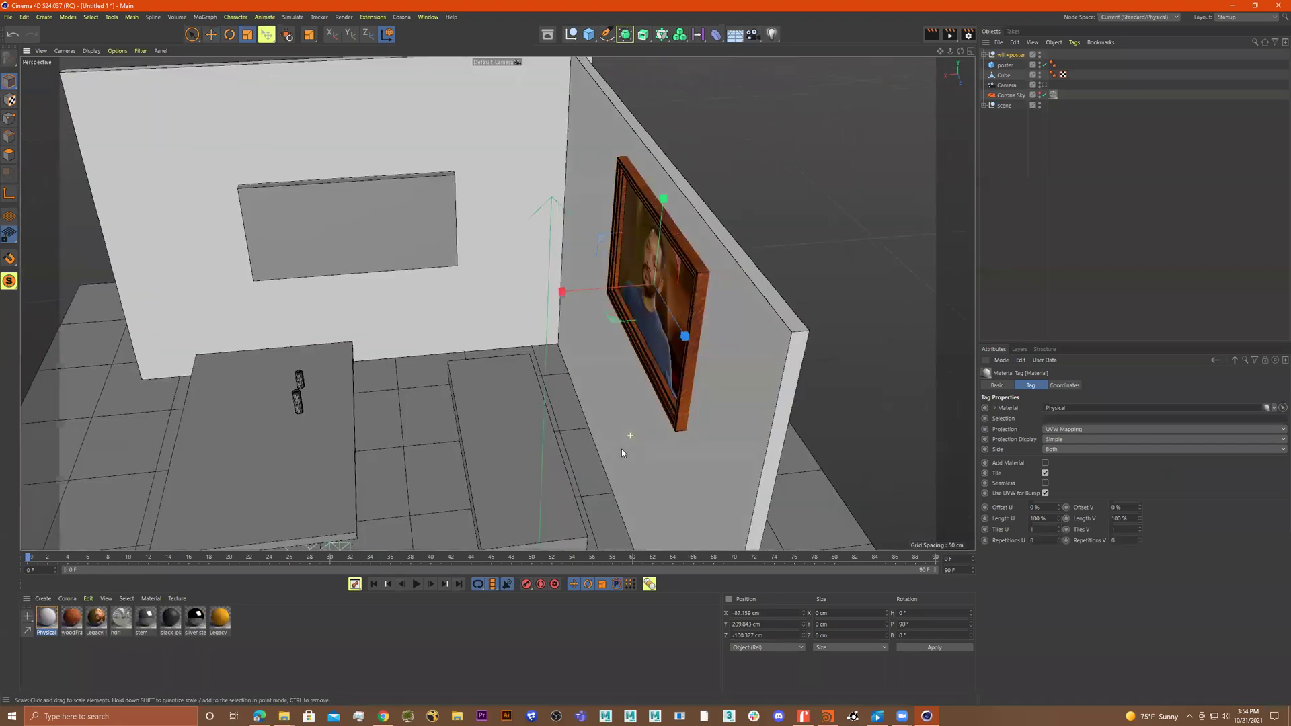
{"action": "middle_click_drag", "start_coordinate": [621, 449], "coordinate": [659, 394], "text": "alt"}
Step: Create a second Corona Physical material, name it floor, and apply it to the room's floor
{"action": "double_click", "coordinate": [46, 616]}
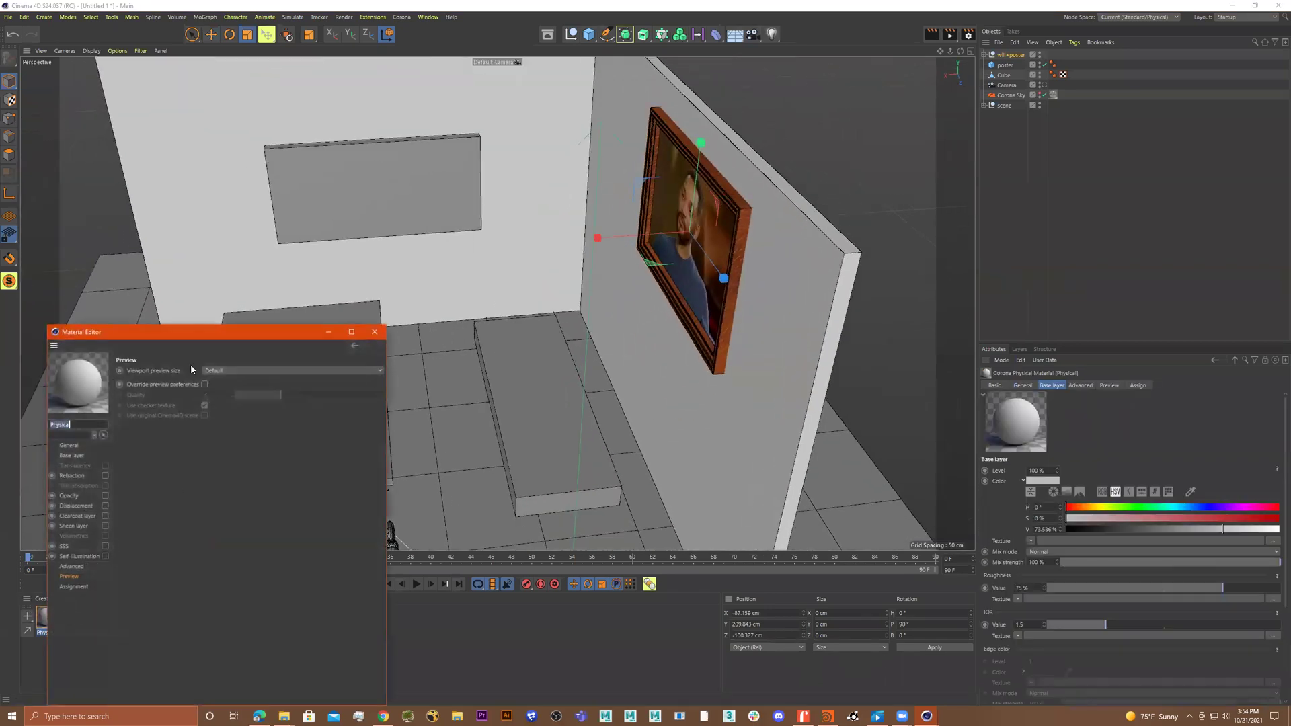
{"action": "left_click", "coordinate": [374, 331]}
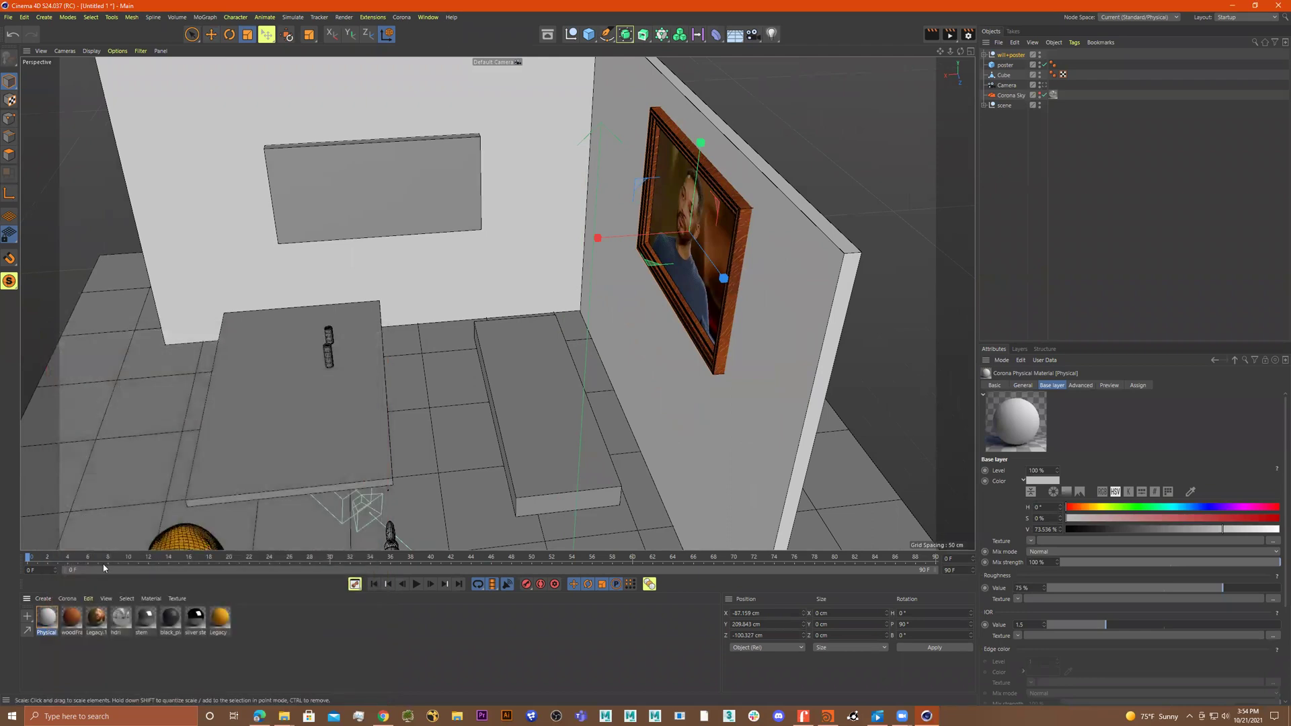
{"action": "left_click", "coordinate": [70, 599]}
{"action": "left_click", "coordinate": [94, 484]}
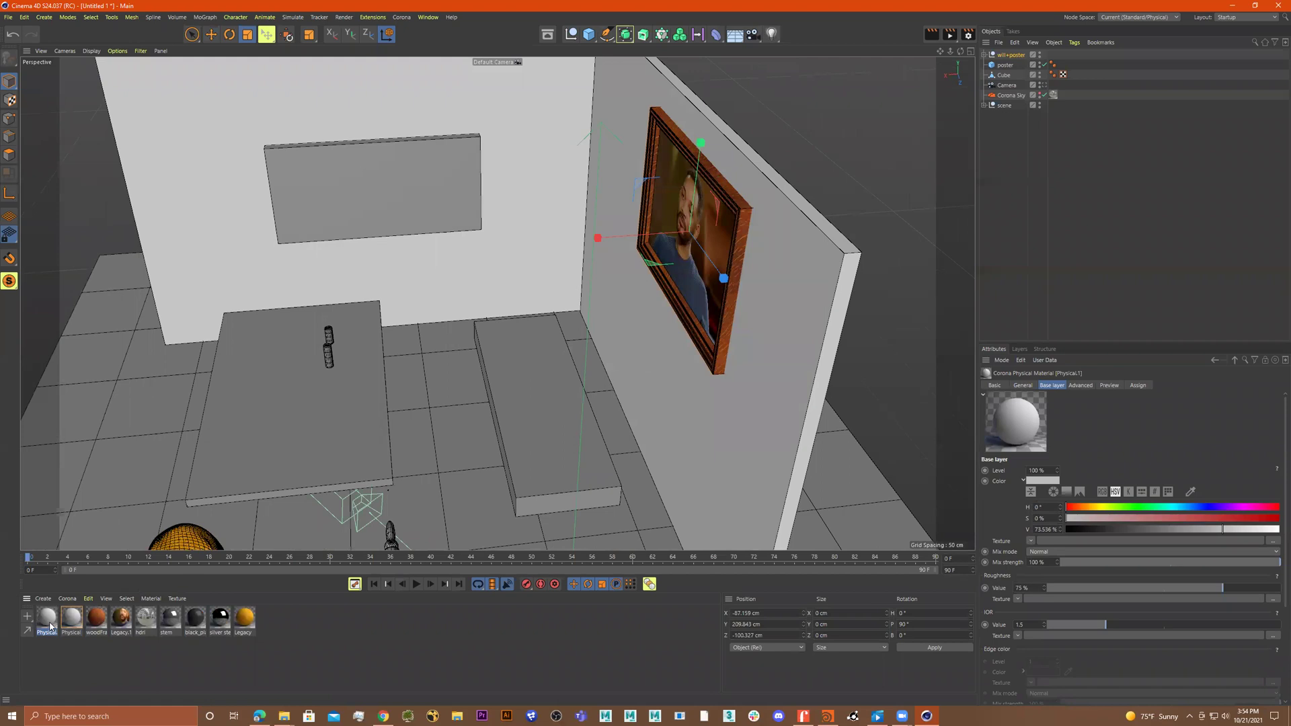
{"action": "double_click", "coordinate": [48, 618]}
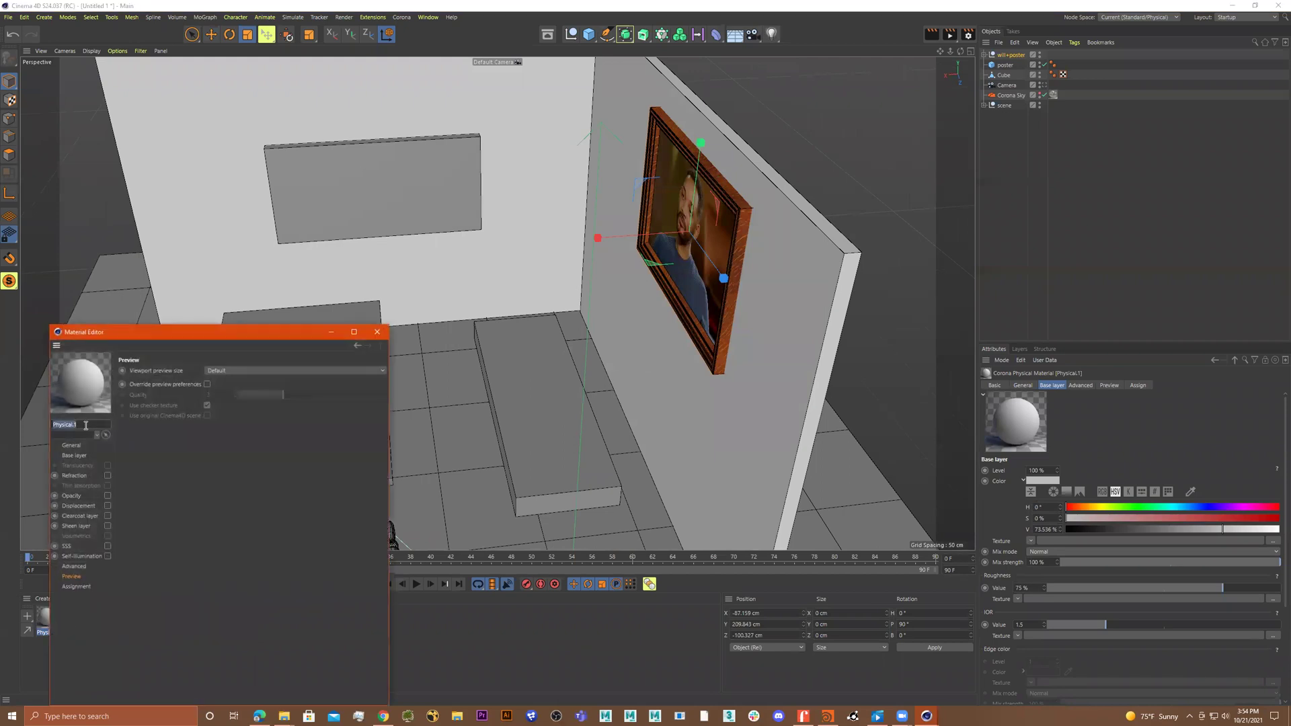
{"action": "type", "text": "floor"}
{"action": "key", "text": "Return"}
{"action": "left_click", "coordinate": [377, 331]}
{"action": "left_click_drag", "start_coordinate": [44, 622], "coordinate": [538, 389]}
Step: Face the framed picture on the wall and make the Corona Sky visible in the viewport
{"action": "right_click_drag", "start_coordinate": [539, 389], "coordinate": [639, 389], "text": "alt"}
{"action": "middle_click_drag", "start_coordinate": [638, 390], "coordinate": [558, 463], "text": "alt"}
{"action": "middle_click_drag", "start_coordinate": [562, 403], "coordinate": [557, 456], "text": "alt"}
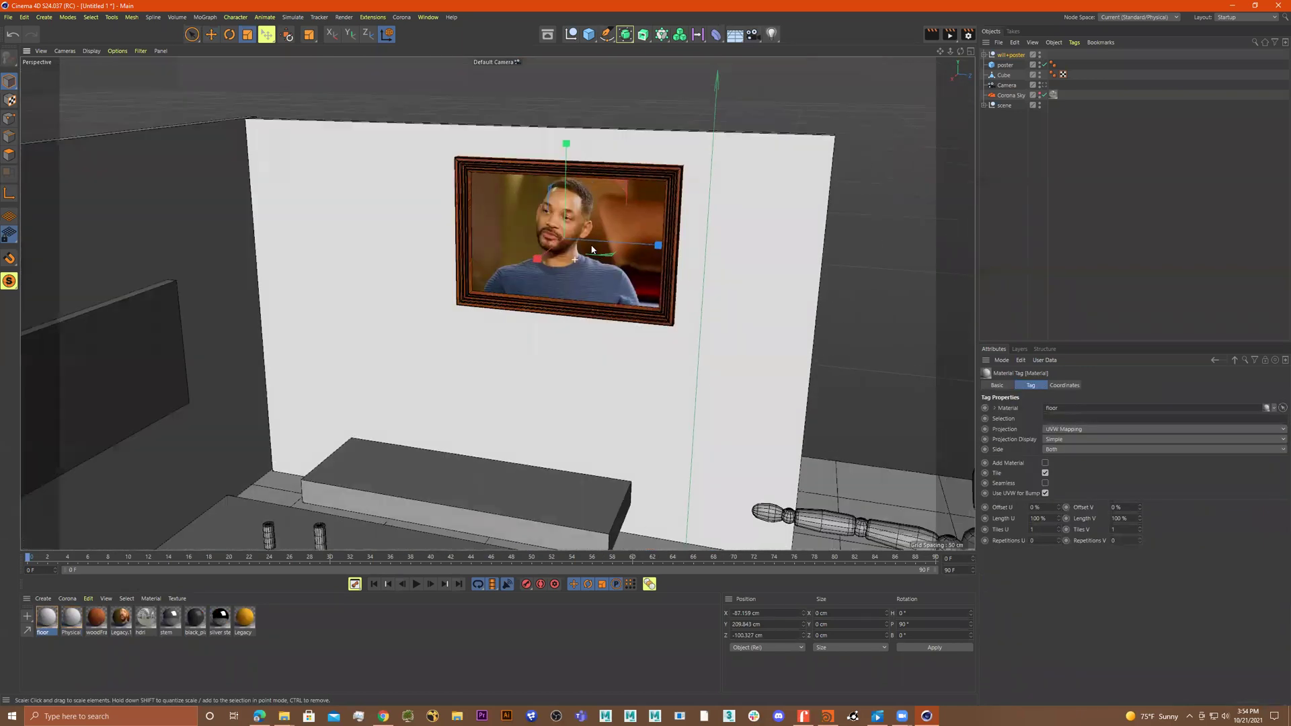
{"action": "left_click_drag", "start_coordinate": [558, 456], "coordinate": [592, 464], "text": "alt"}
{"action": "right_click_drag", "start_coordinate": [509, 274], "coordinate": [558, 274], "text": "alt"}
{"action": "left_click_drag", "start_coordinate": [558, 275], "coordinate": [509, 275], "text": "alt"}
{"action": "right_click_drag", "start_coordinate": [509, 274], "coordinate": [457, 275], "text": "alt"}
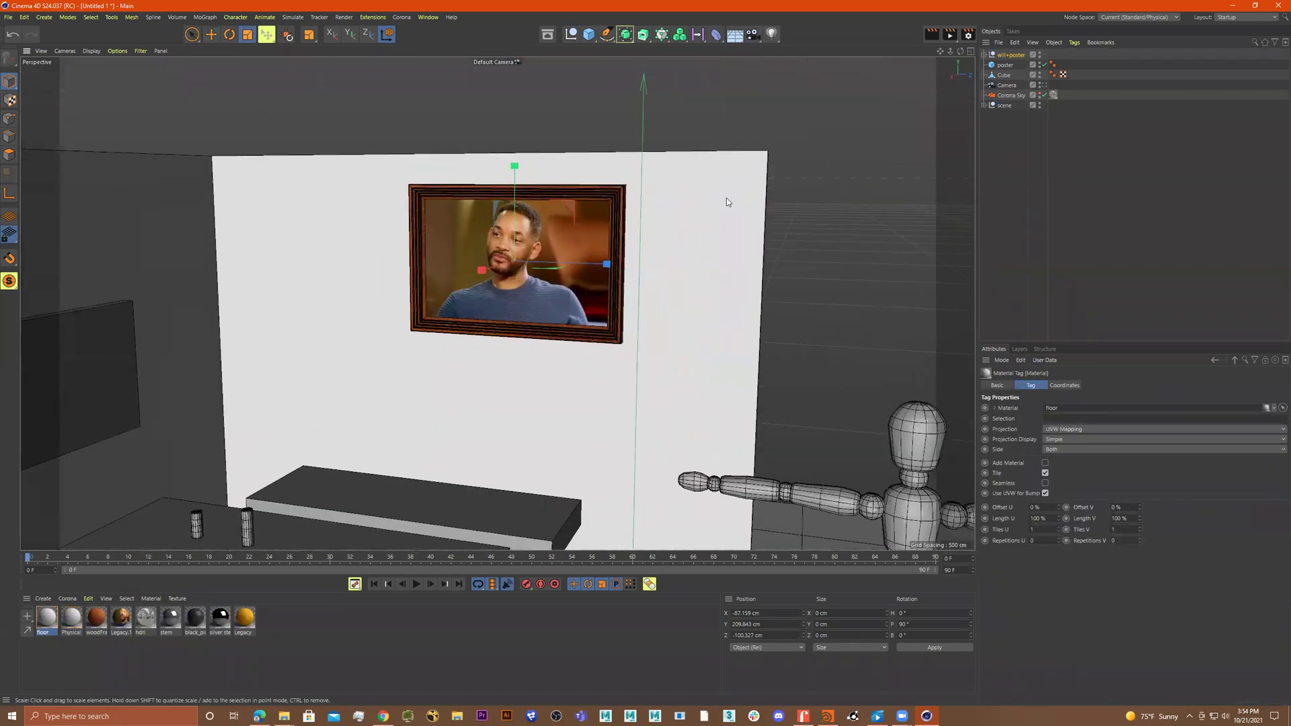
{"action": "left_click", "coordinate": [1042, 96]}
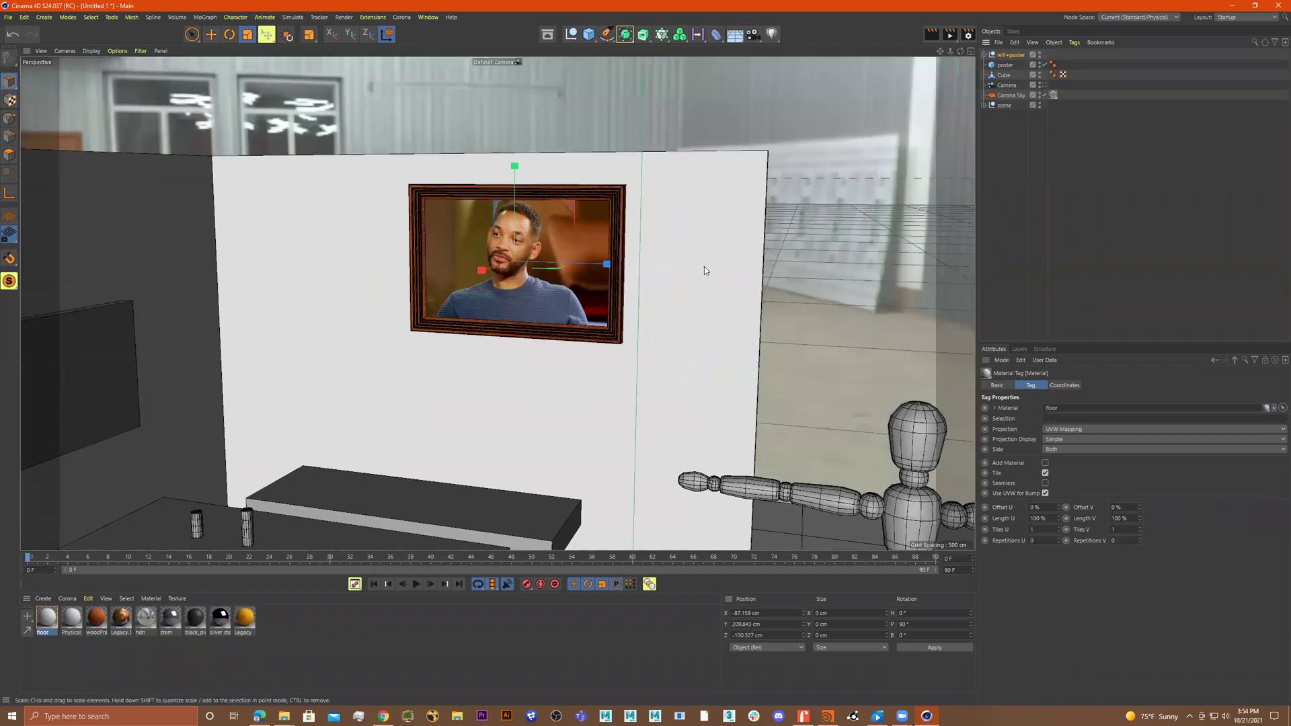
Step: Render the framed picture to the Picture Viewer, check how the portrait fits the frame, and close the viewer
{"action": "scroll", "coordinate": [568, 255], "scroll_direction": "up", "scroll_amount": 3}
{"action": "middle_click_drag", "start_coordinate": [568, 256], "coordinate": [595, 253], "text": "alt"}
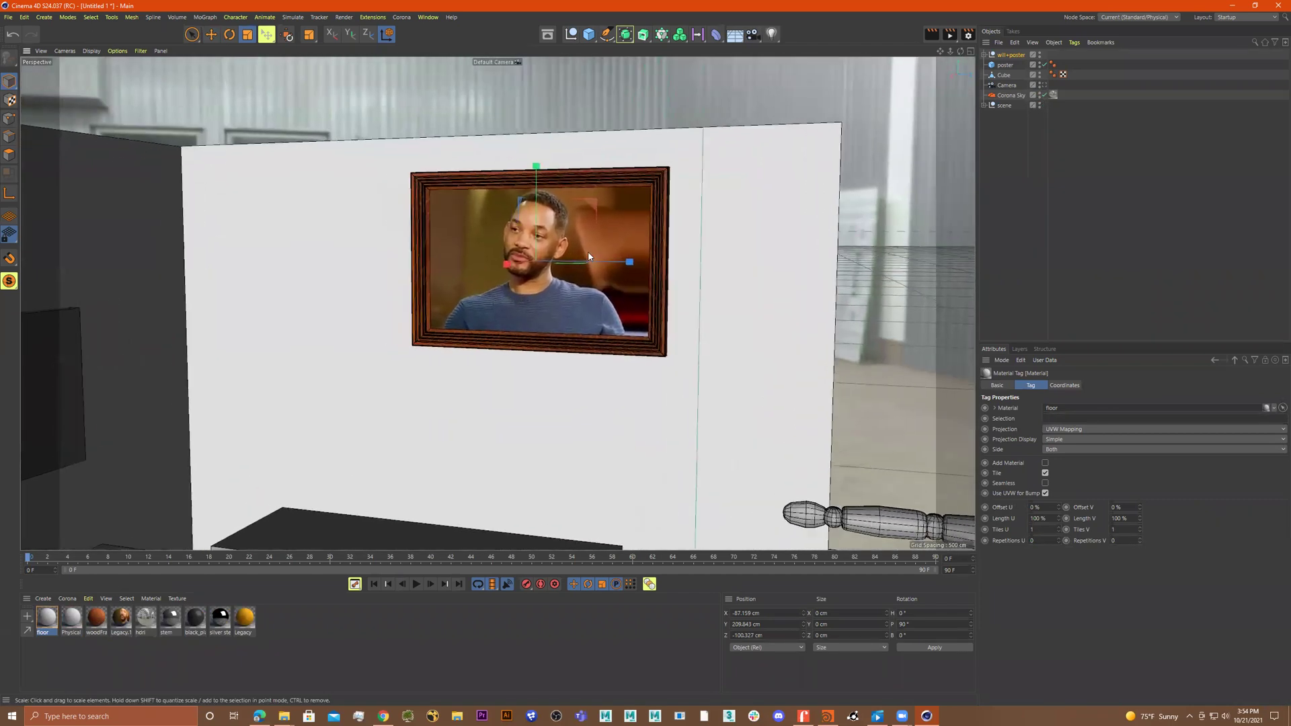
{"action": "left_click", "coordinate": [948, 34]}
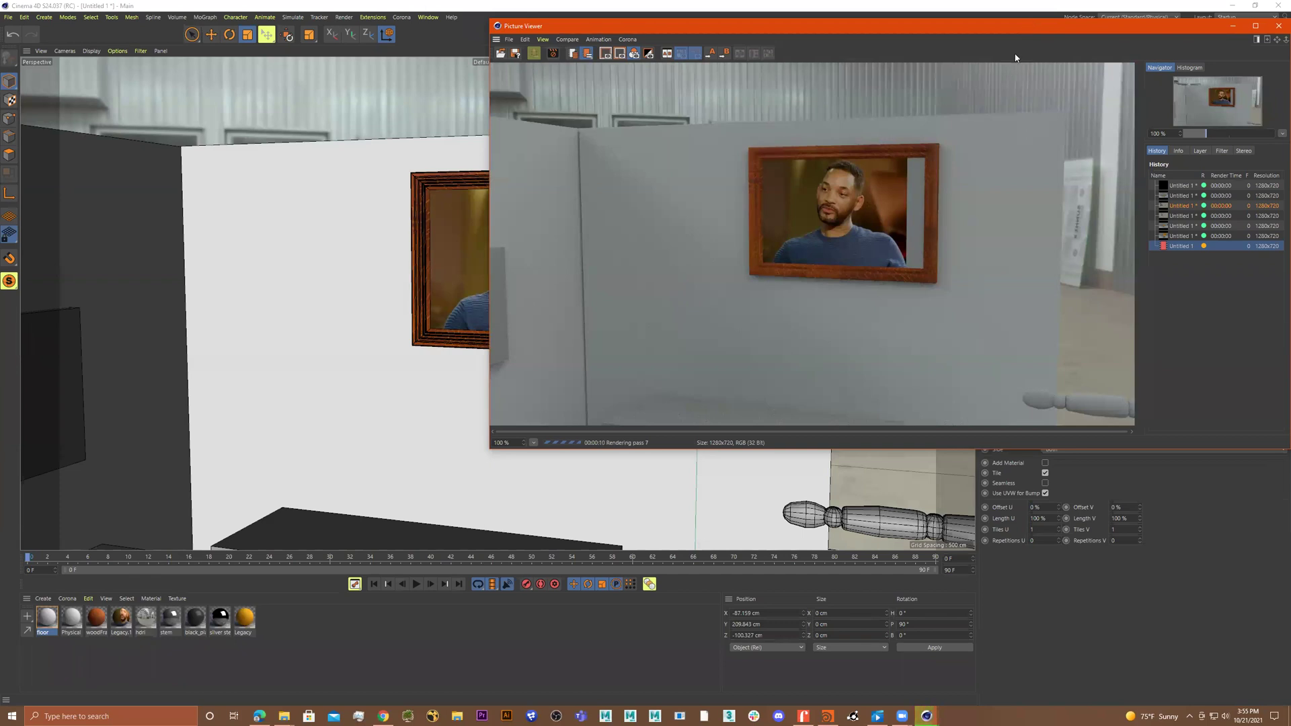
{"action": "left_click_drag", "start_coordinate": [1012, 26], "coordinate": [818, 286]}
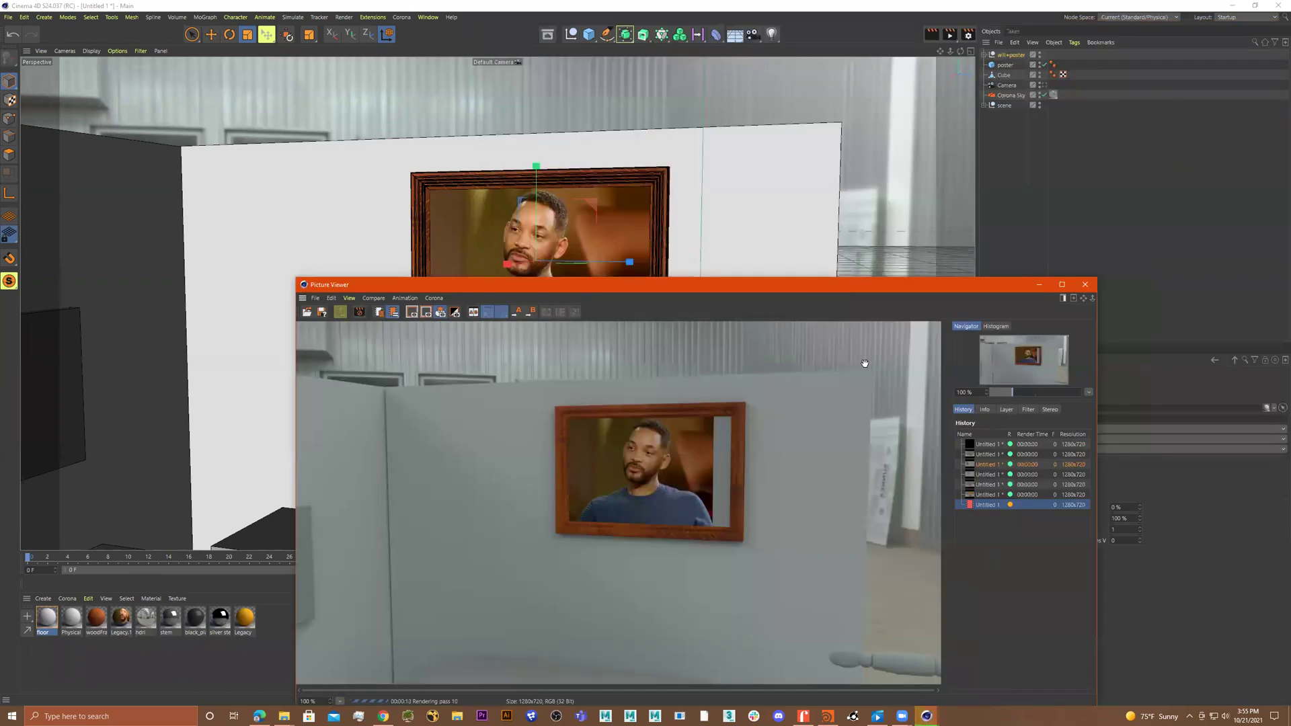
{"action": "left_click", "coordinate": [1085, 285]}
{"action": "left_click", "coordinate": [714, 401]}
Step: Select posterPic's material tag and, in Texture mode, shift the portrait's cubic projection sideways to about Y -16.6 cm
{"action": "left_click_drag", "start_coordinate": [724, 285], "coordinate": [709, 326], "text": "alt"}
{"action": "scroll", "coordinate": [721, 254], "scroll_direction": "up", "scroll_amount": 5}
{"action": "left_click_drag", "start_coordinate": [713, 232], "coordinate": [595, 246], "text": "alt"}
{"action": "left_click", "coordinate": [984, 55]}
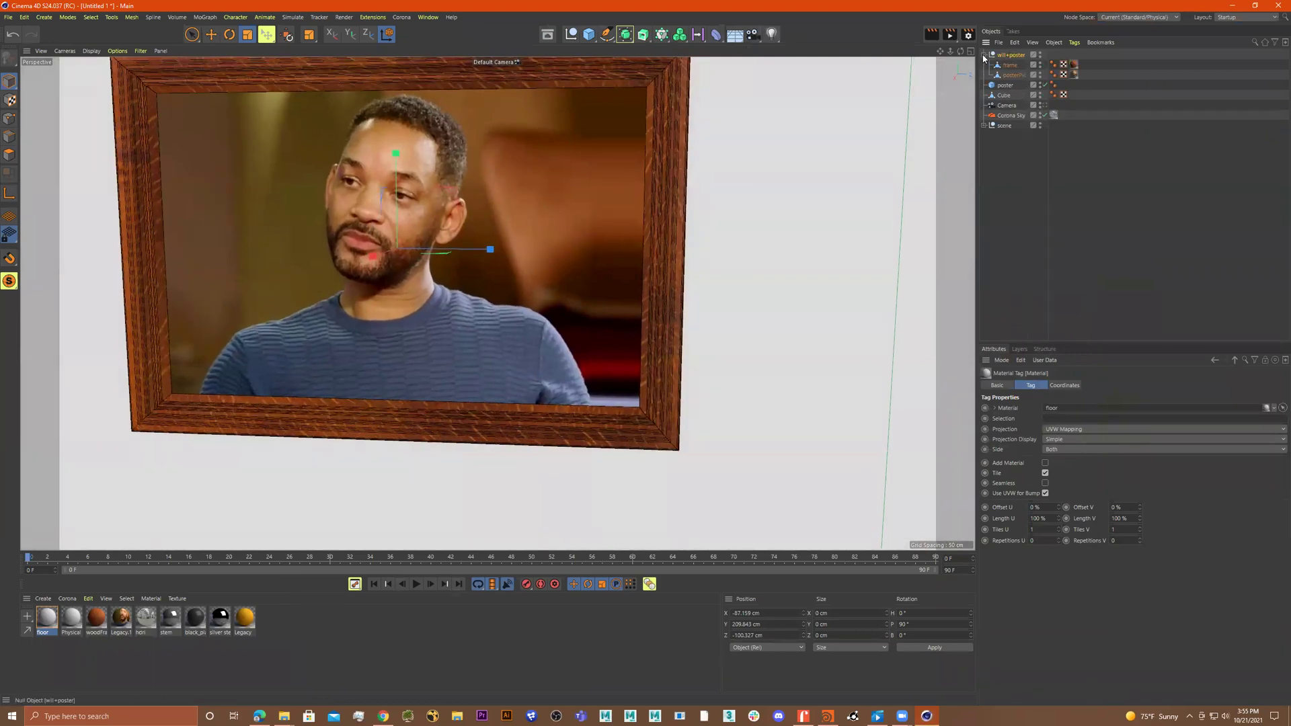
{"action": "left_click", "coordinate": [1009, 65]}
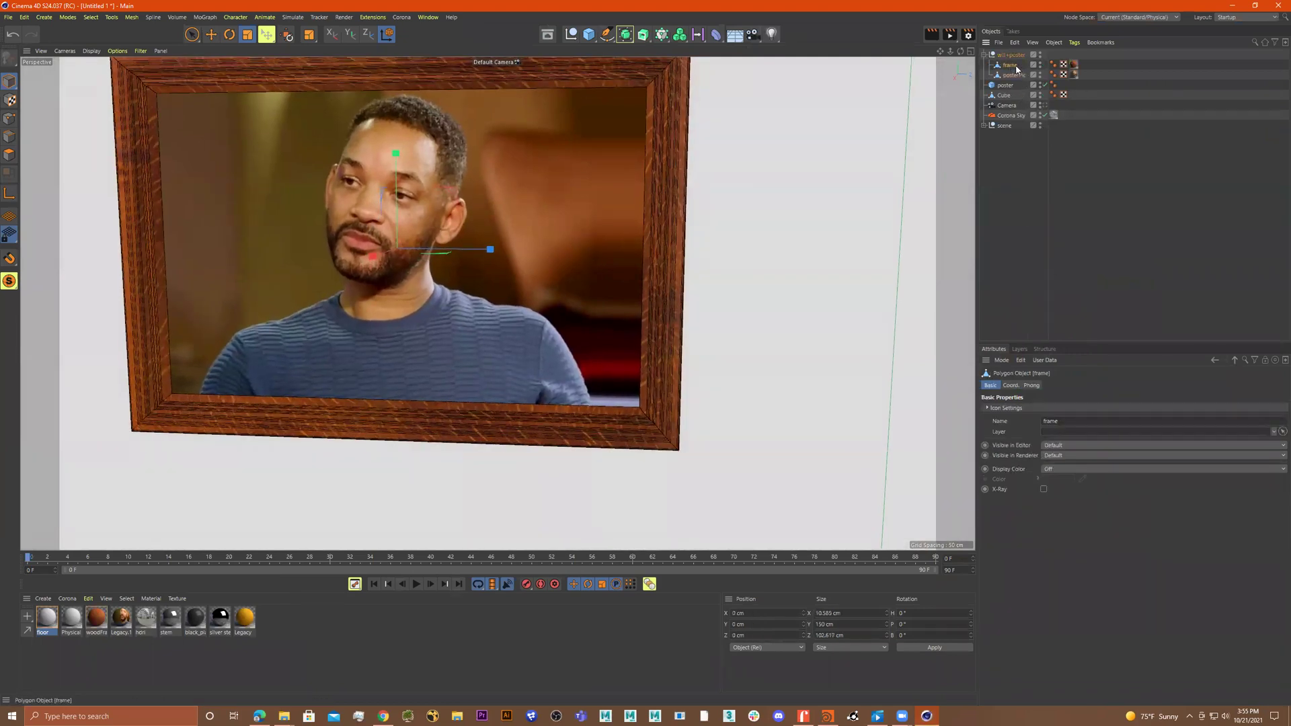
{"action": "left_click", "coordinate": [1073, 74]}
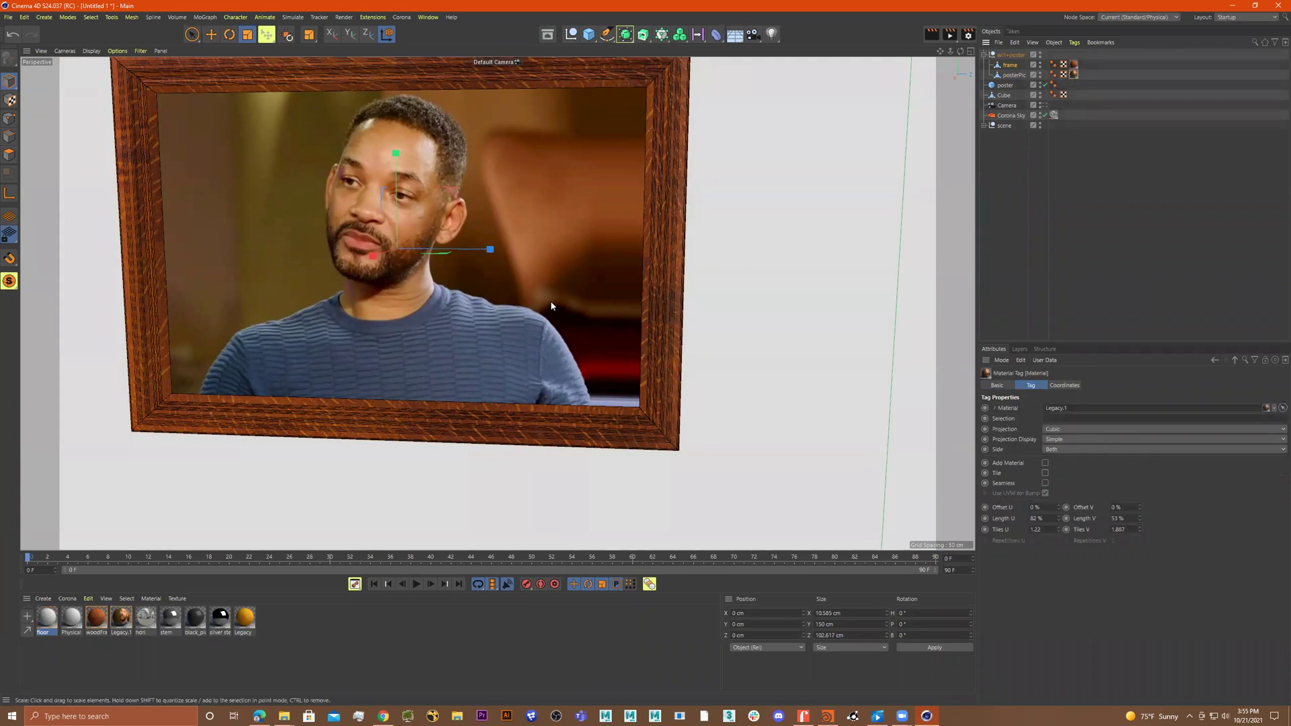
{"action": "left_click", "coordinate": [11, 99]}
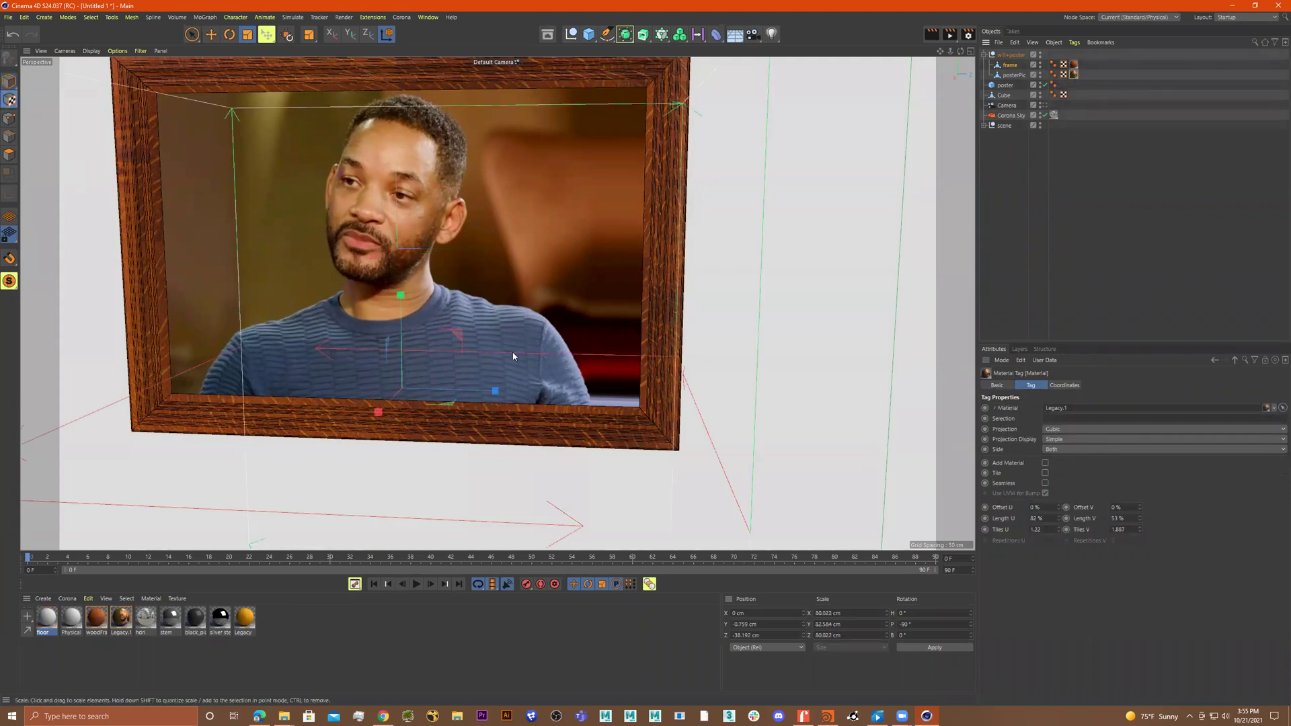
{"action": "key", "text": "e"}
{"action": "left_click_drag", "start_coordinate": [482, 397], "coordinate": [542, 405]}
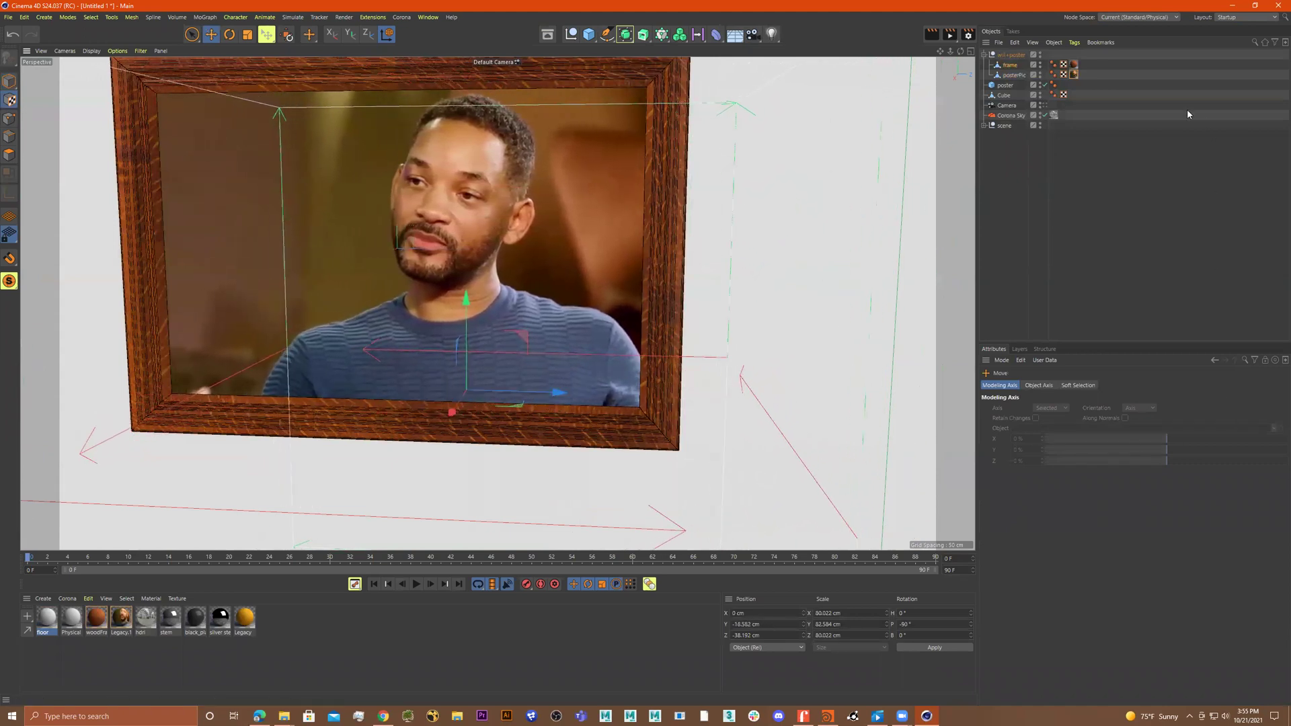
Step: Fine-tune the portrait's texture projection to about Y -15.3 cm and render the framed picture to the Picture Viewer
{"action": "left_click", "coordinate": [1073, 76]}
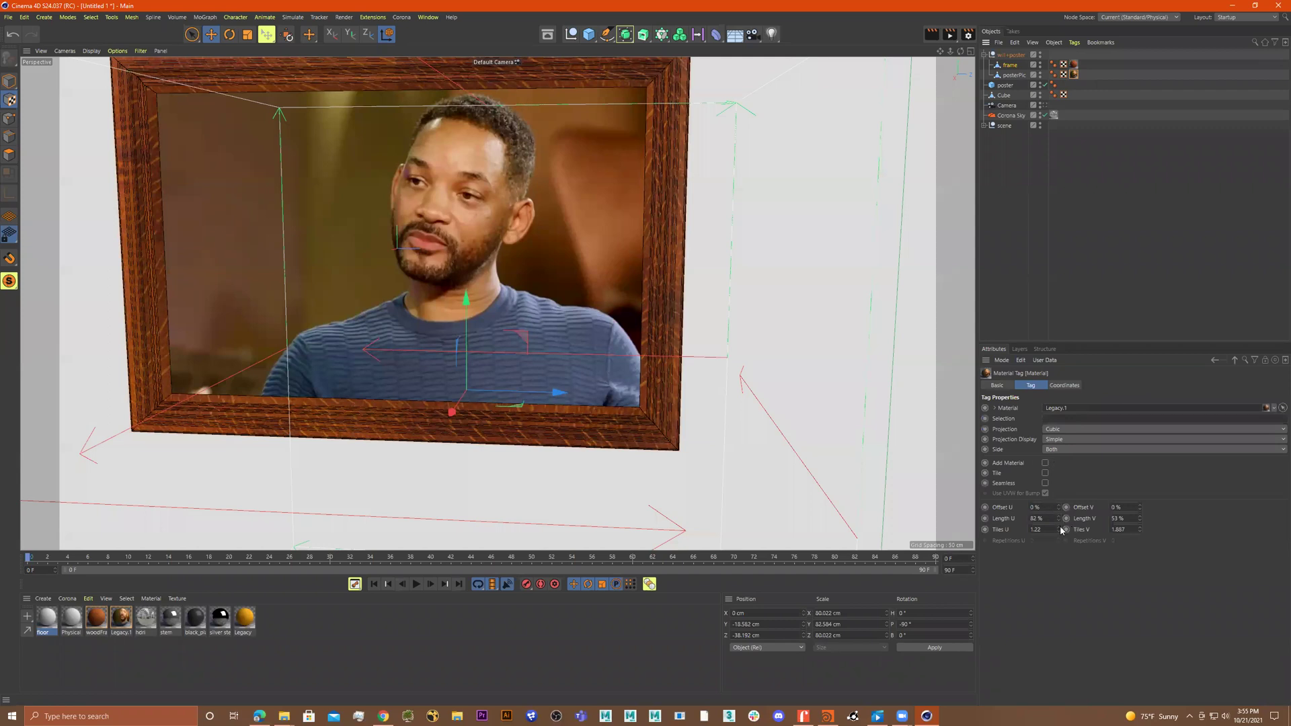
{"action": "scroll", "coordinate": [694, 380], "scroll_direction": "down", "scroll_amount": 2}
{"action": "left_click_drag", "start_coordinate": [694, 379], "coordinate": [695, 363], "text": "alt"}
{"action": "left_click_drag", "start_coordinate": [624, 404], "coordinate": [580, 396], "text": "alt"}
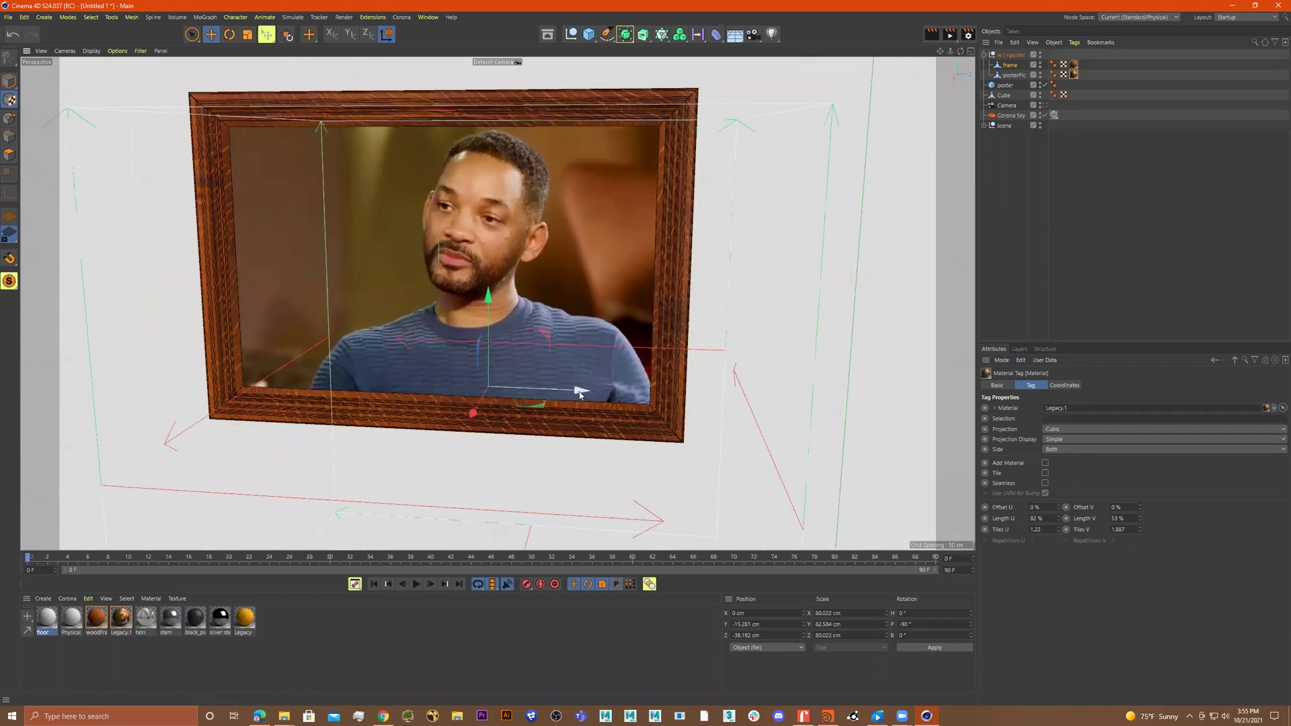
{"action": "key", "text": "shift+r"}
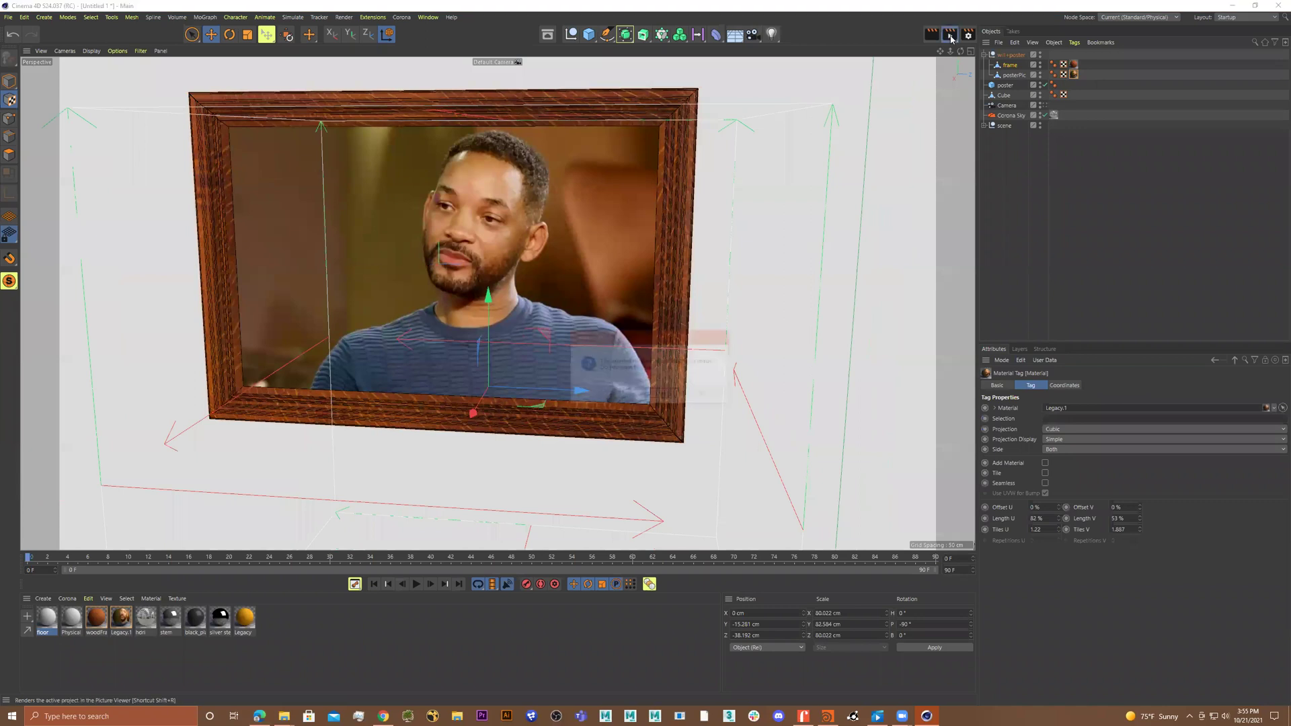
{"action": "left_click", "coordinate": [675, 396]}
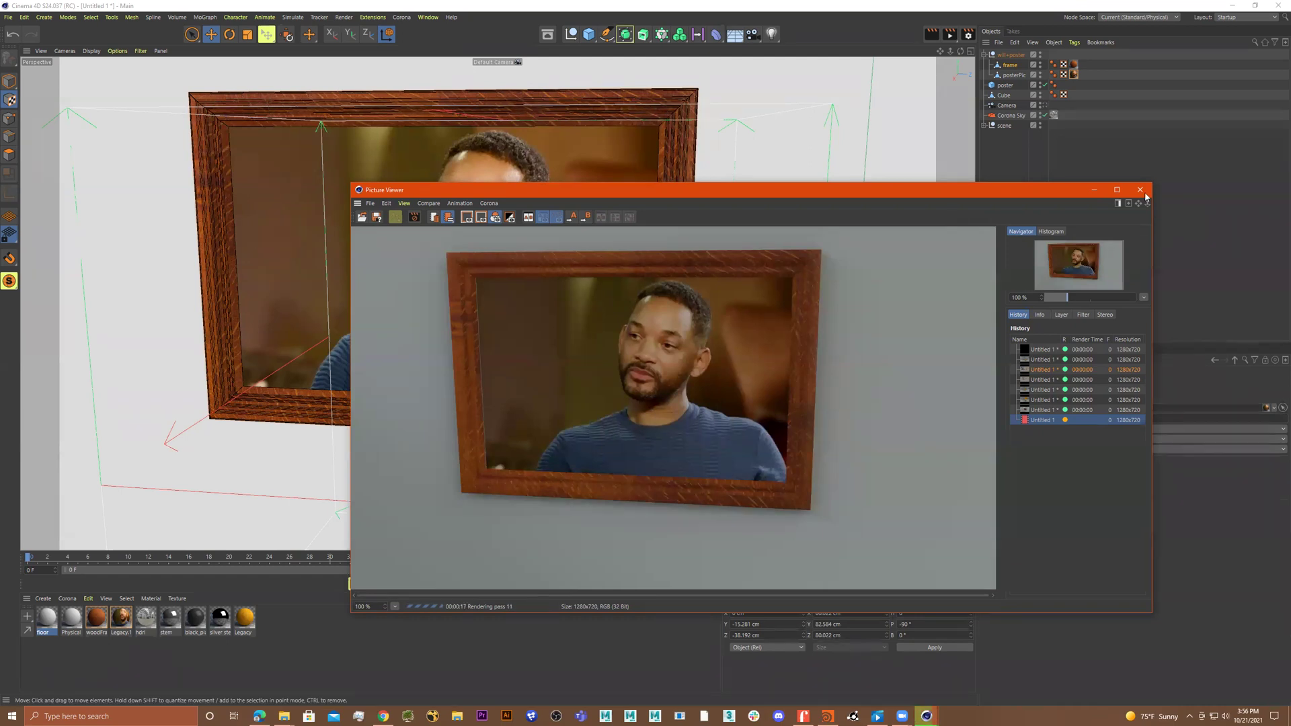
Step: Close the Picture Viewer and return to Model mode with the frame object selected and the picture in close view
{"action": "left_click", "coordinate": [1141, 190]}
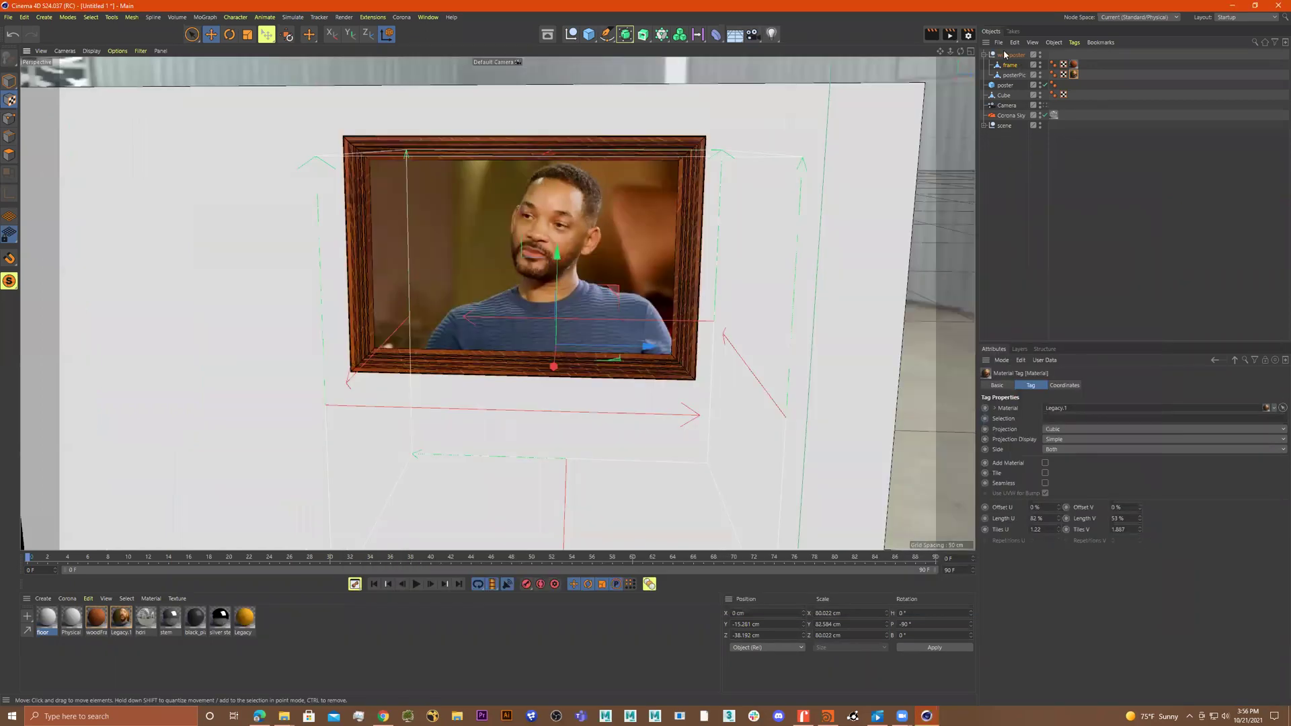
{"action": "left_click", "coordinate": [1012, 75]}
{"action": "left_click", "coordinate": [655, 240]}
{"action": "left_click_drag", "start_coordinate": [635, 250], "coordinate": [651, 233], "text": "alt"}
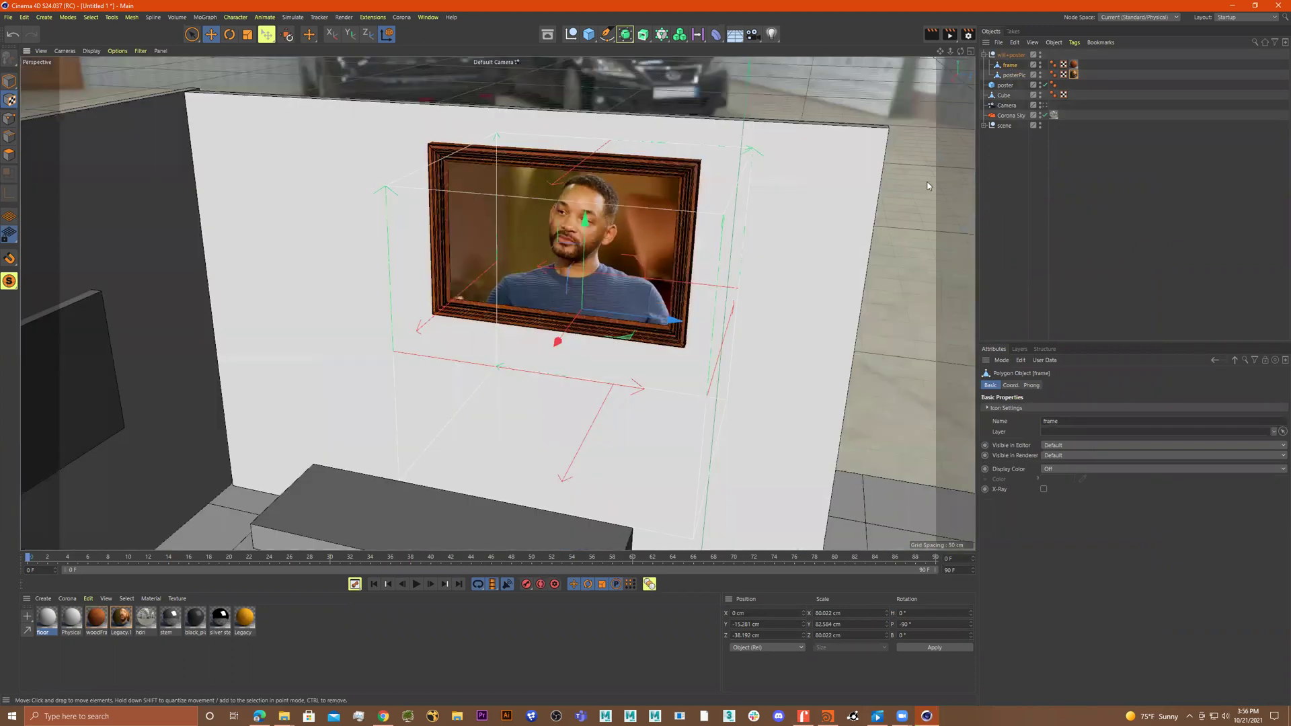
{"action": "left_click_drag", "start_coordinate": [928, 187], "coordinate": [909, 196], "text": "alt"}
{"action": "left_click_drag", "start_coordinate": [762, 229], "coordinate": [901, 178], "text": "alt"}
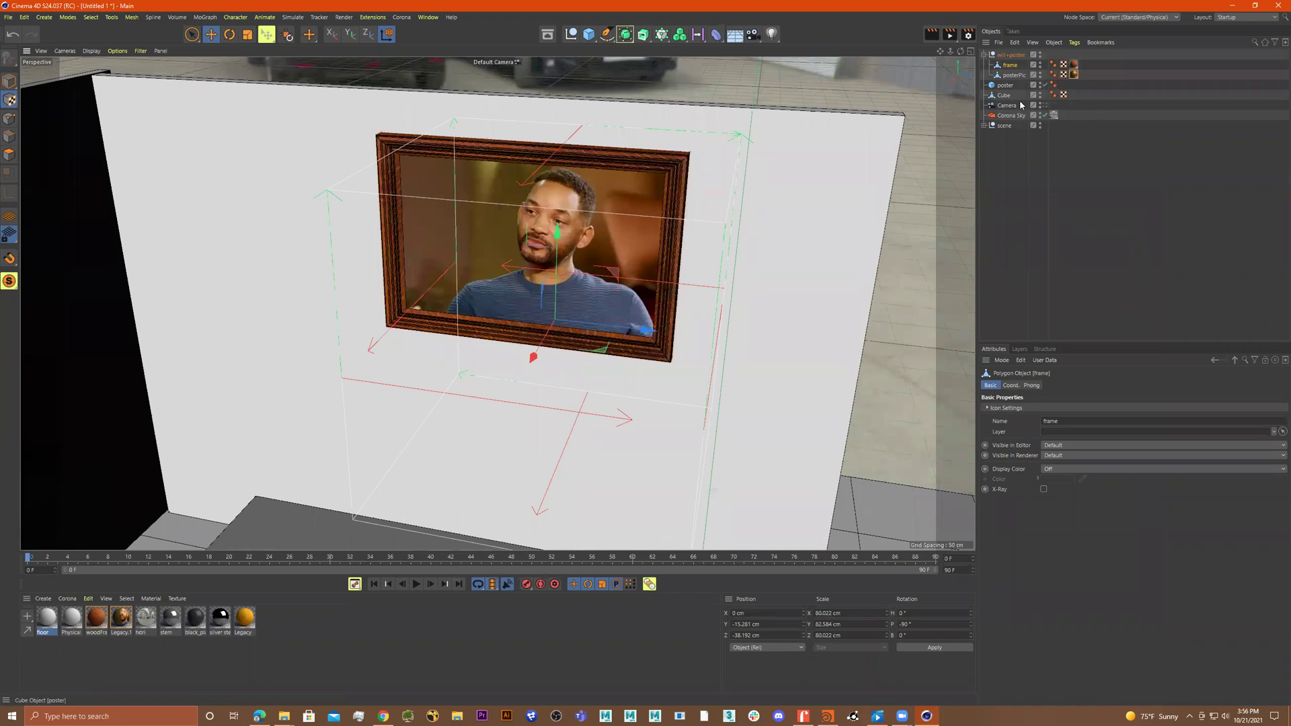
{"action": "right_click_drag", "start_coordinate": [635, 223], "coordinate": [675, 217], "text": "alt"}
{"action": "left_click", "coordinate": [7, 81]}
{"action": "left_click_drag", "start_coordinate": [437, 118], "coordinate": [532, 152], "text": "alt"}
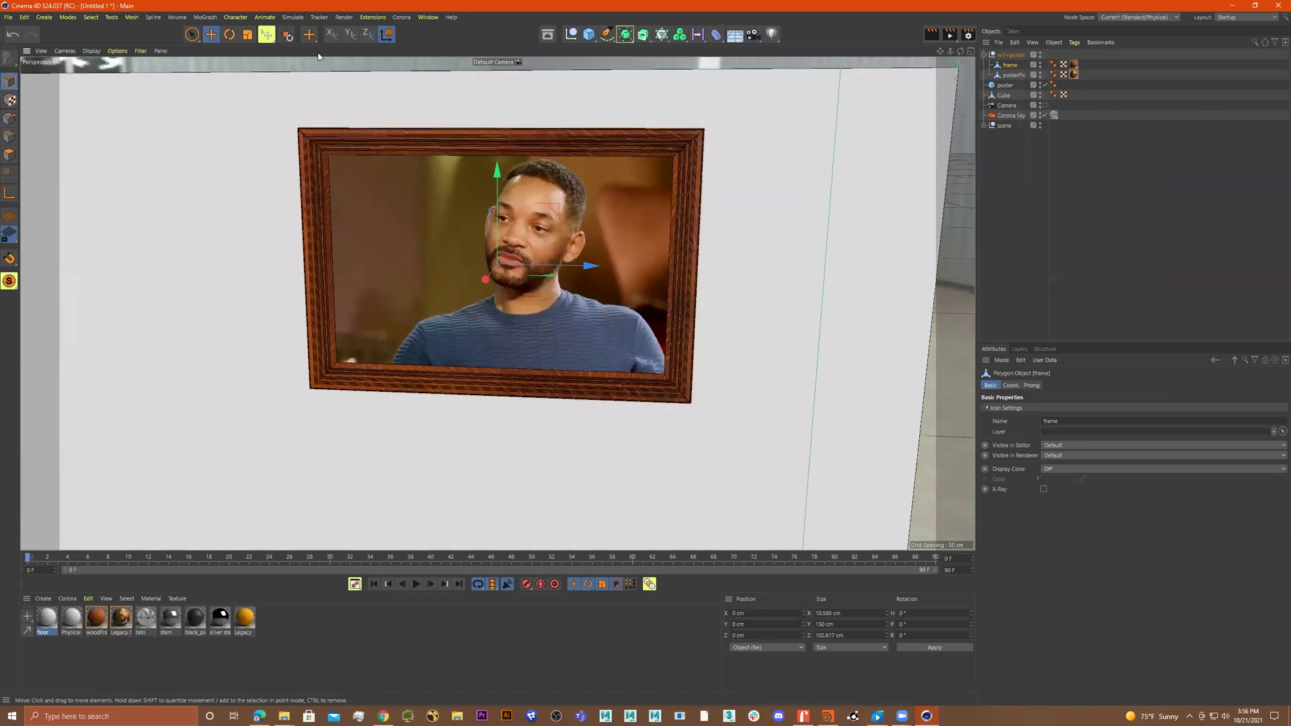
Step: In Polygon mode, paint-select all polygons of the frame's top rail with Live Selection
{"action": "left_click", "coordinate": [191, 33]}
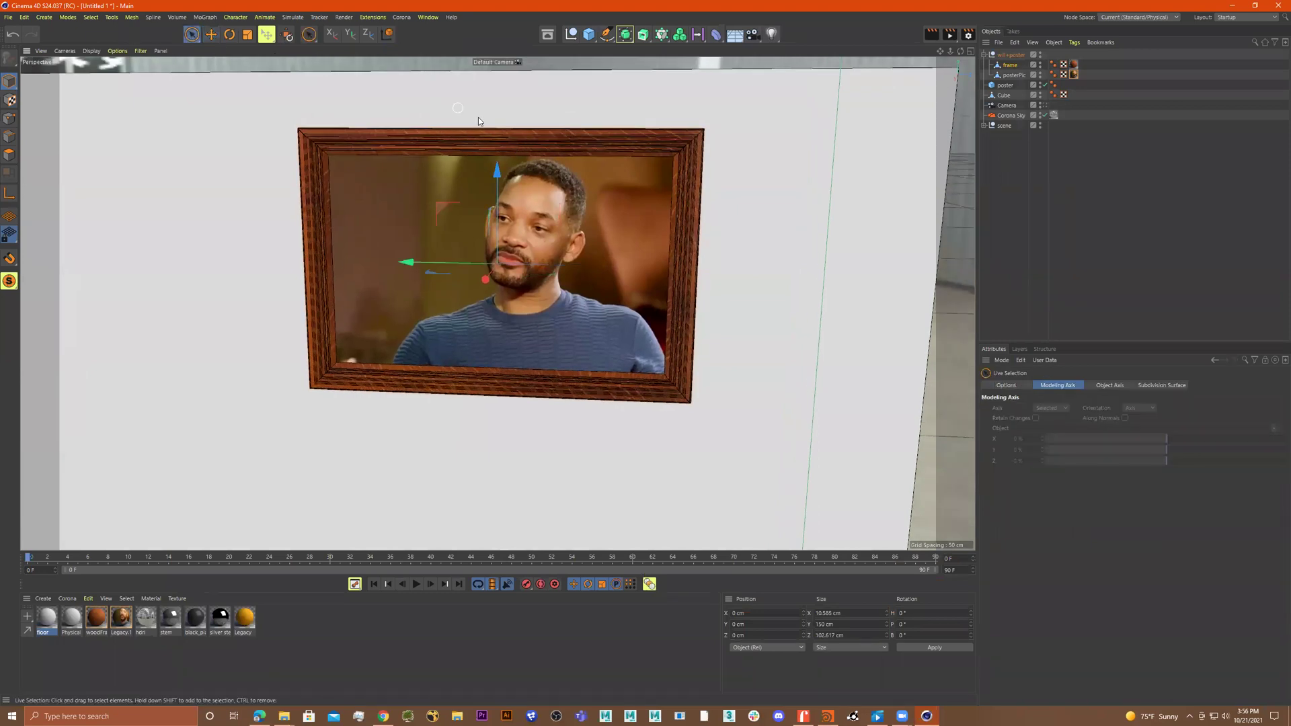
{"action": "left_click", "coordinate": [9, 154]}
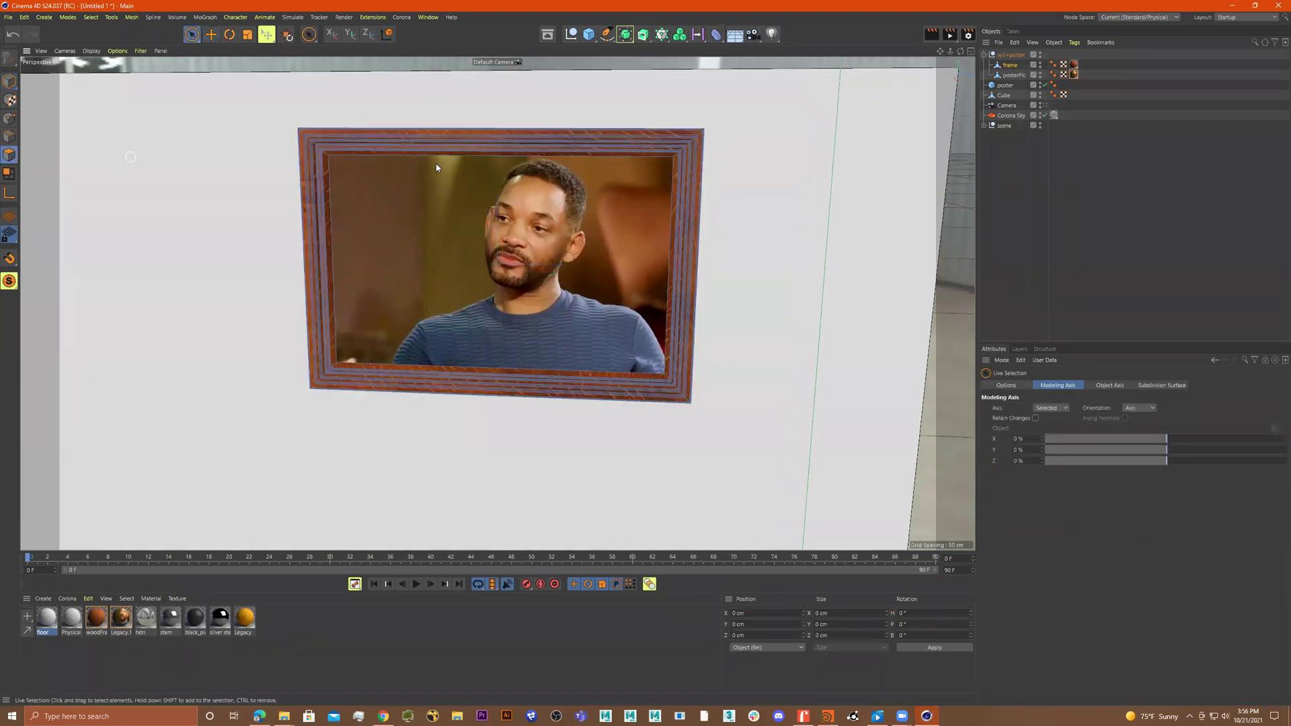
{"action": "scroll", "coordinate": [505, 121], "scroll_direction": "up", "scroll_amount": 5}
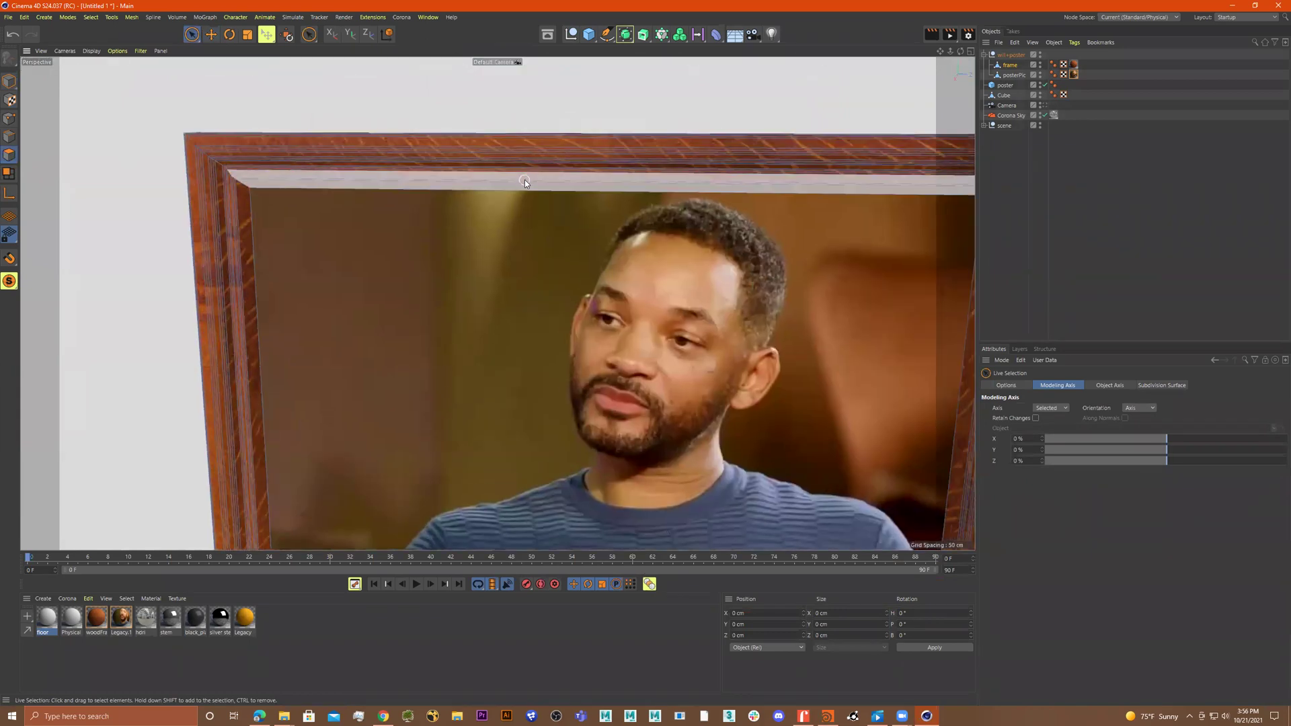
{"action": "left_click_drag", "start_coordinate": [525, 180], "coordinate": [514, 147]}
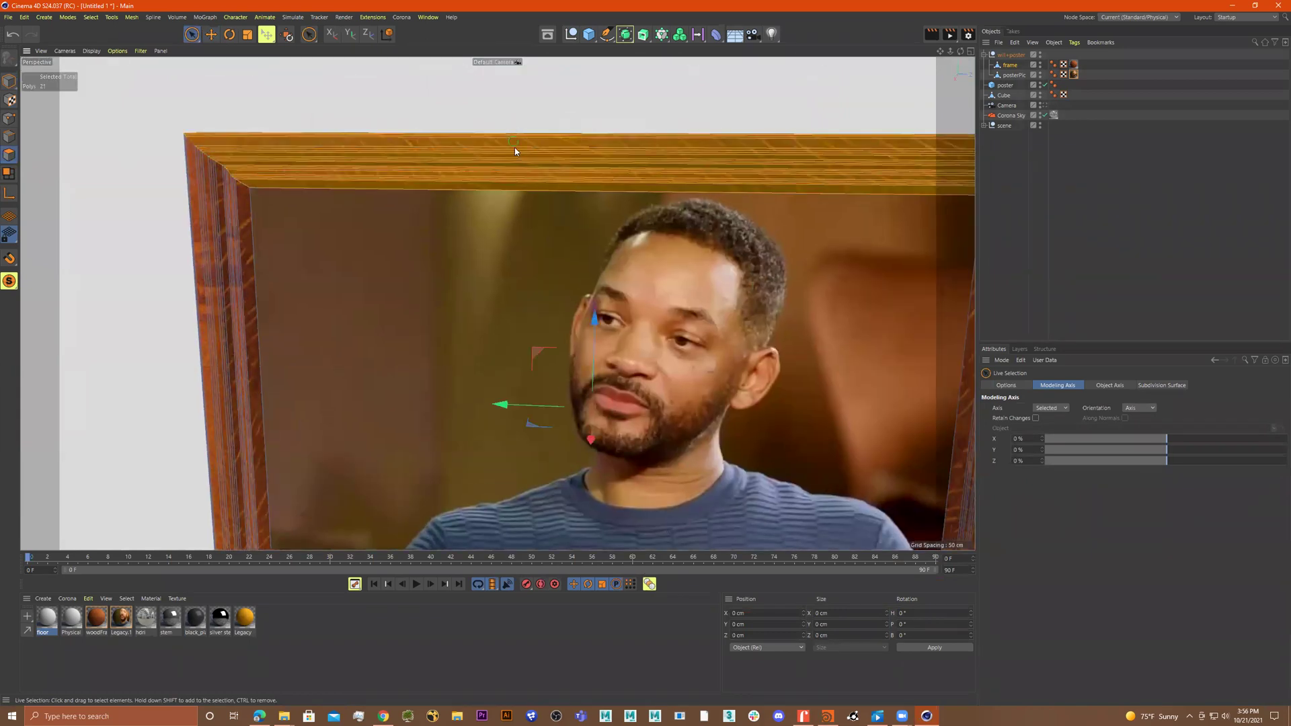
Step: Add the bottom rail's polygons with Rectangle Selection and split the top and bottom rails into a separate object
{"action": "scroll", "coordinate": [516, 172], "scroll_direction": "down", "scroll_amount": 6}
{"action": "left_click_drag", "start_coordinate": [192, 33], "coordinate": [239, 71]}
{"action": "left_click", "coordinate": [239, 67]}
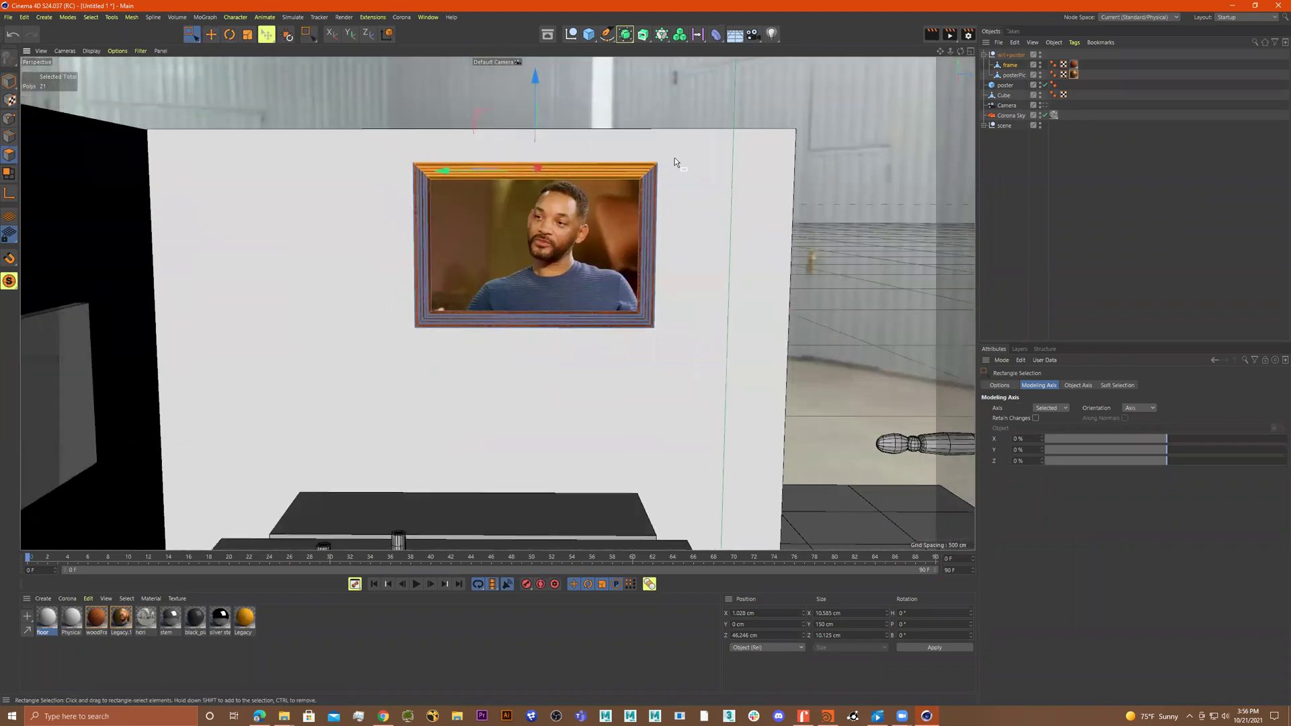
{"action": "mouse_move", "coordinate": [707, 276]}
{"action": "left_mouse_down"}
{"action": "mouse_move", "coordinate": [418, 365]}
{"action": "mouse_move", "coordinate": [432, 374]}
{"action": "mouse_move", "coordinate": [616, 332]}
{"action": "mouse_move", "coordinate": [697, 271]}
{"action": "left_mouse_up"}
{"action": "right_click", "coordinate": [697, 271]}
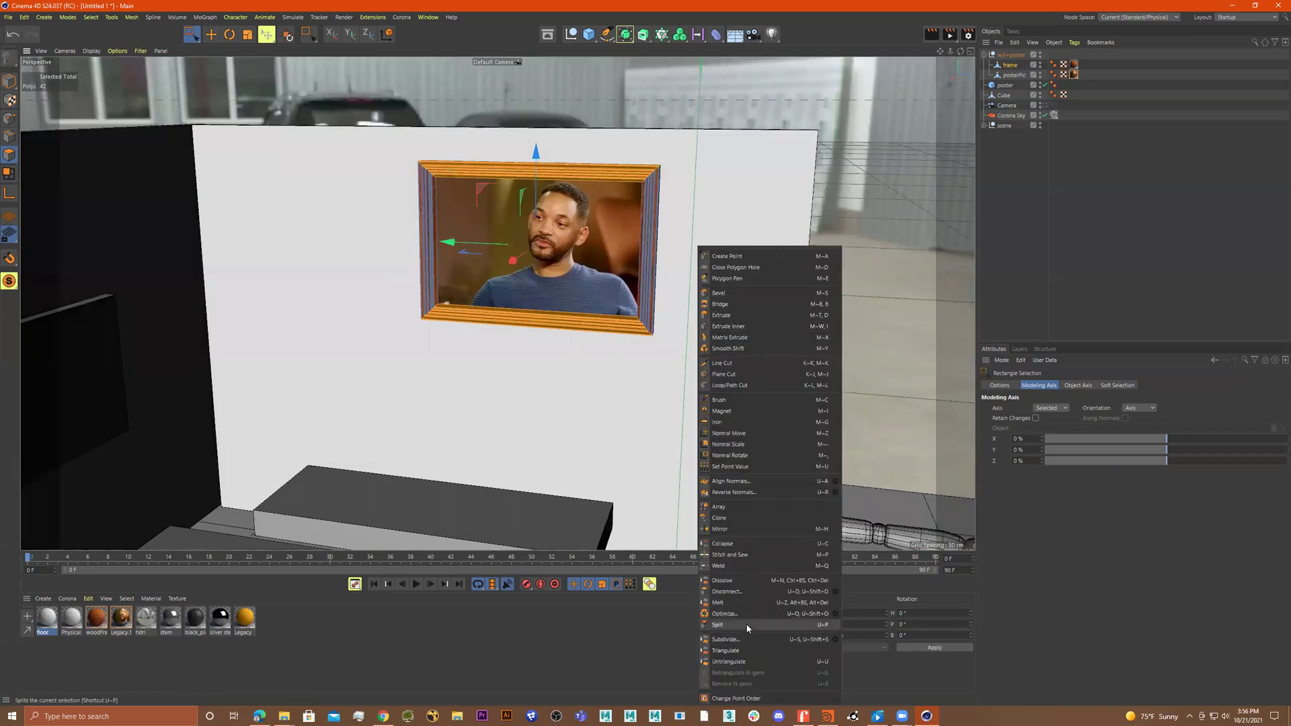
{"action": "left_click", "coordinate": [717, 624]}
Step: Compare the original frame with the split-off frame.1, and select the original frame's woodFrame material tag
{"action": "scroll", "coordinate": [639, 311], "scroll_direction": "up", "scroll_amount": 4}
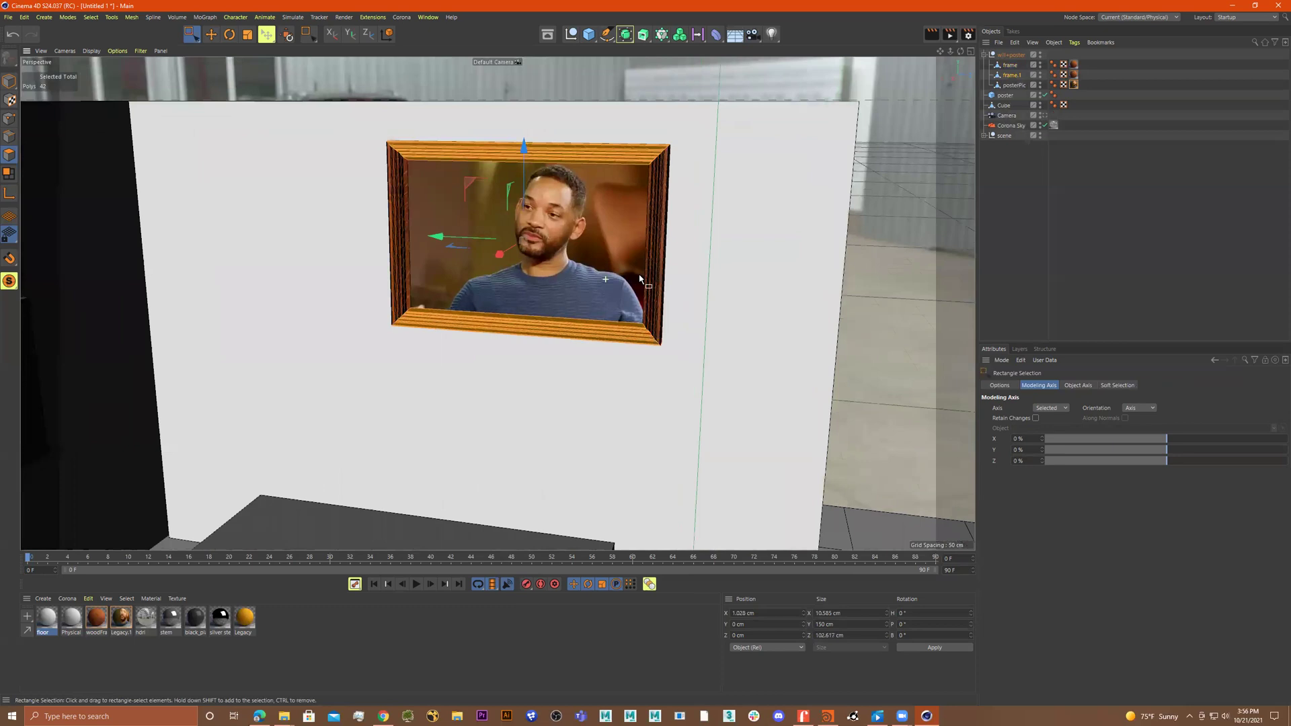
{"action": "left_click", "coordinate": [1019, 66]}
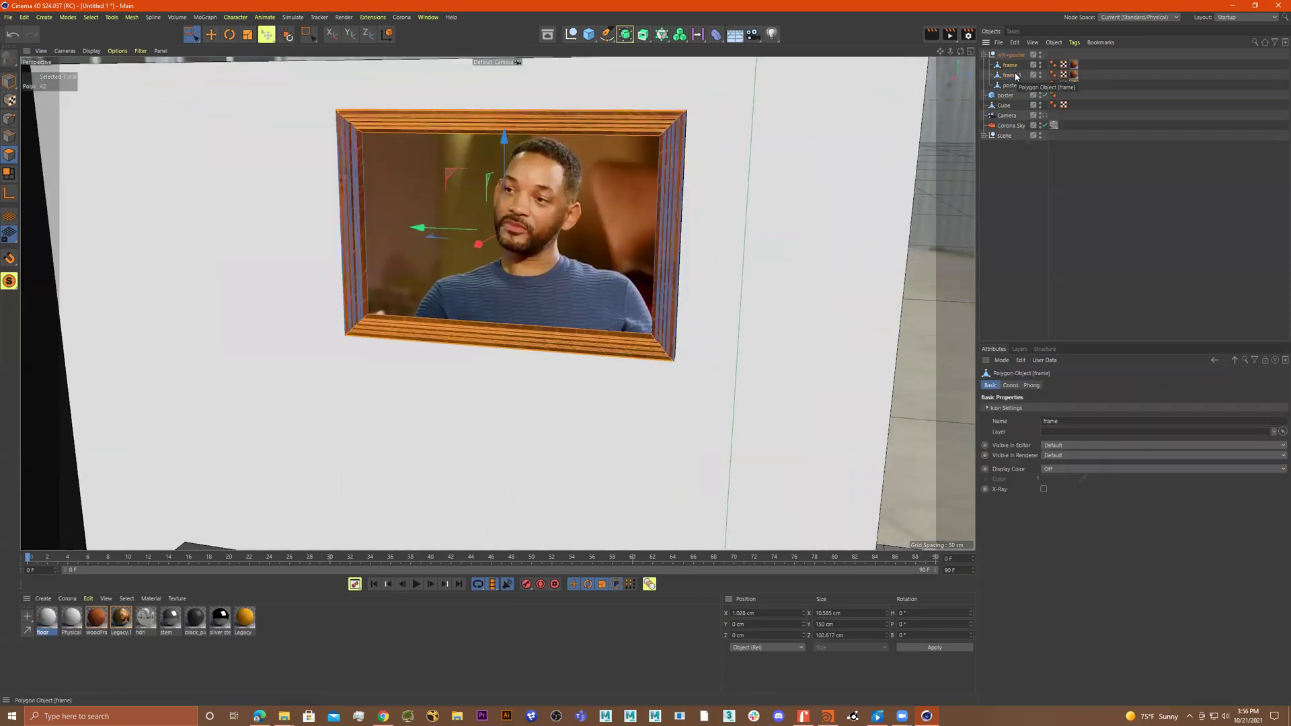
{"action": "left_click", "coordinate": [1016, 76]}
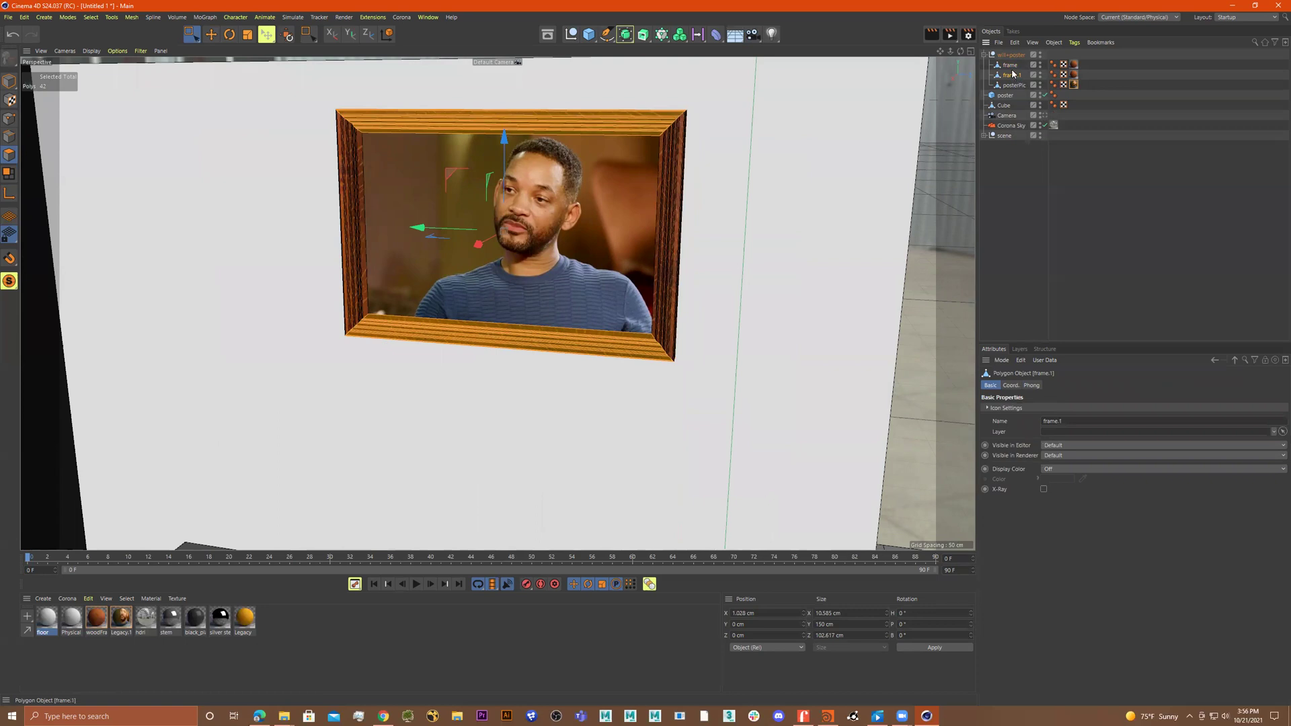
{"action": "left_click", "coordinate": [1008, 66]}
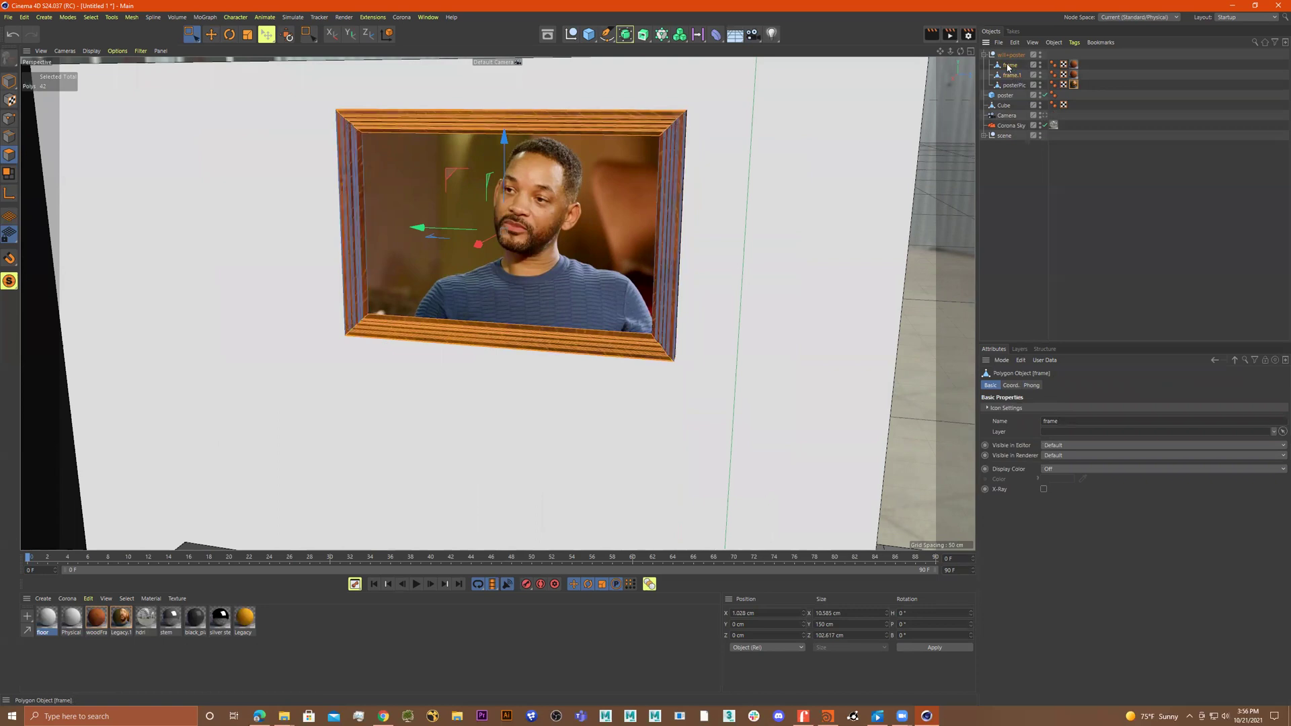
{"action": "left_click", "coordinate": [1074, 65]}
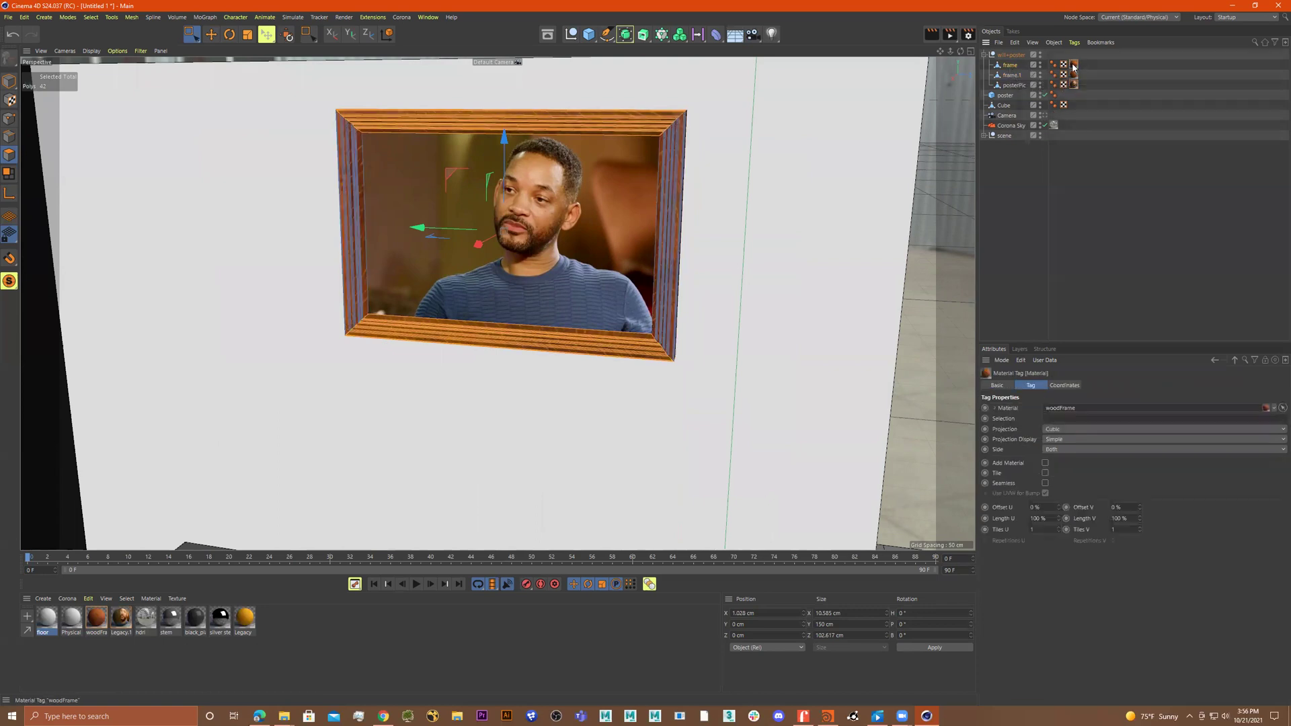
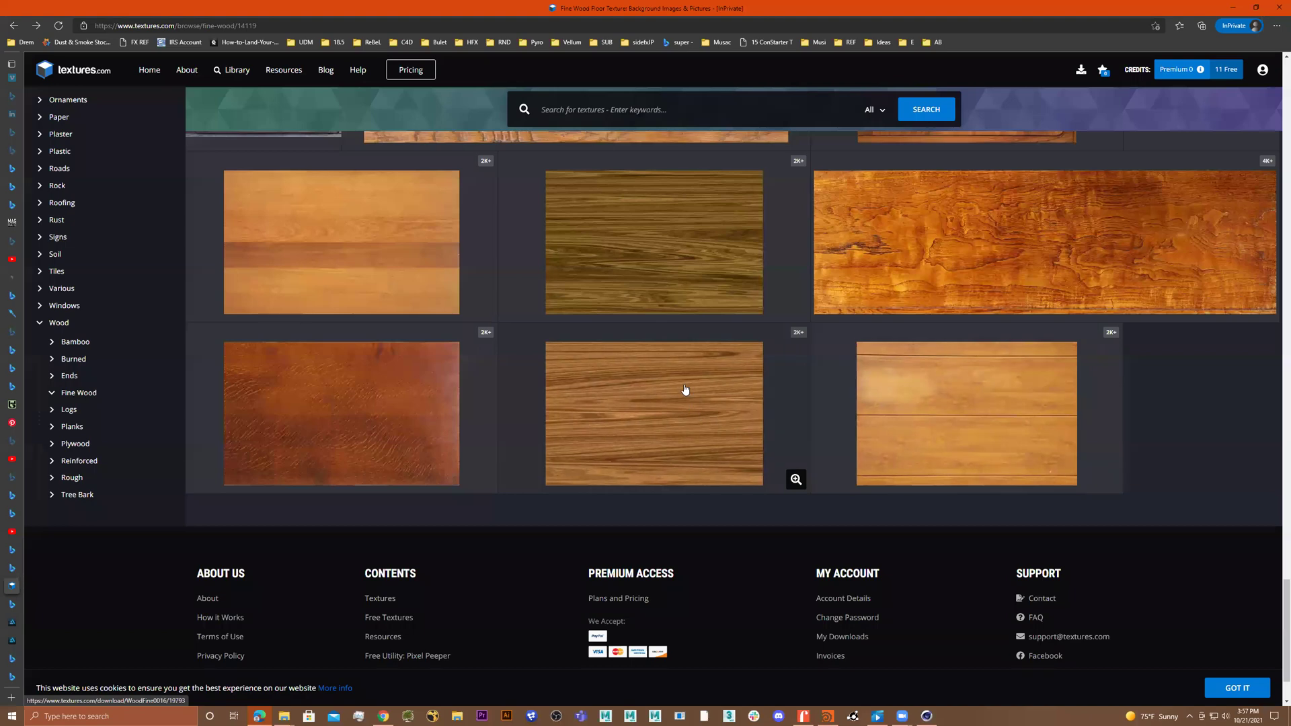
Step: Browse the Fine Wood textures on textures.com and check the available download sizes of WoodFine0020
{"action": "scroll", "coordinate": [700, 397], "scroll_direction": "up", "scroll_amount": 5}
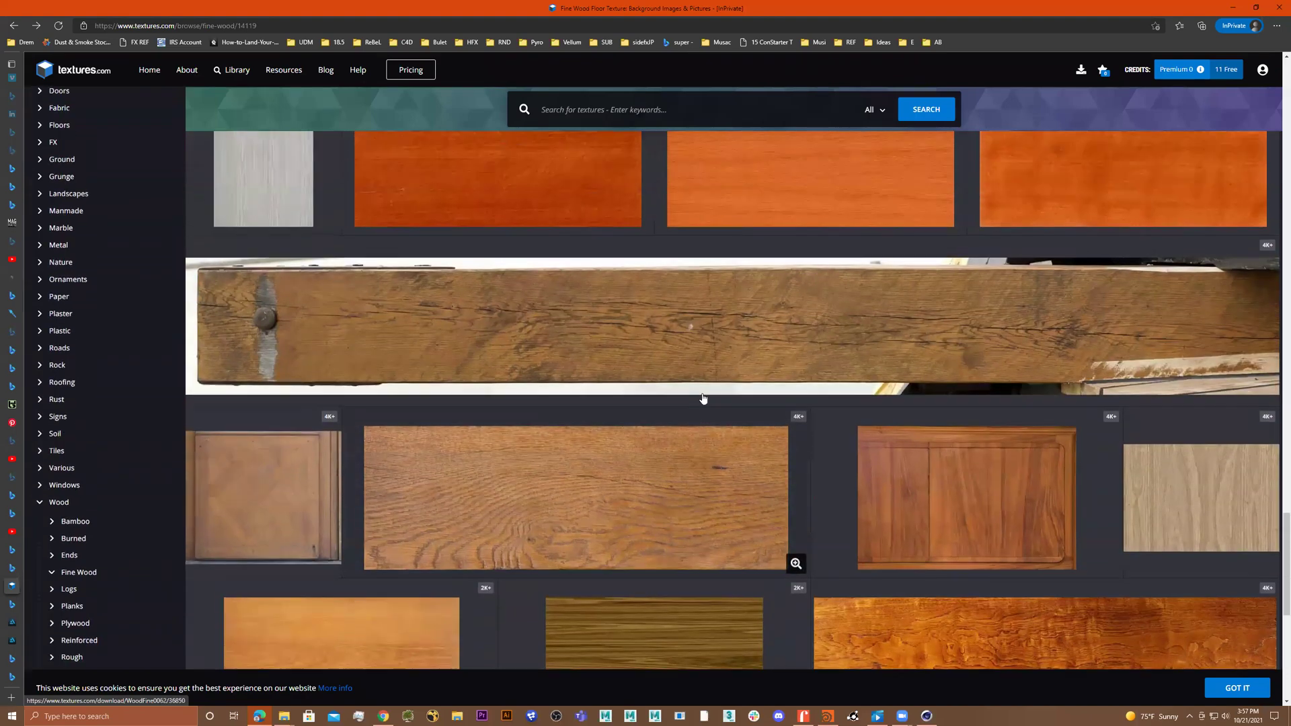
{"action": "scroll", "coordinate": [714, 399], "scroll_direction": "up", "scroll_amount": 10}
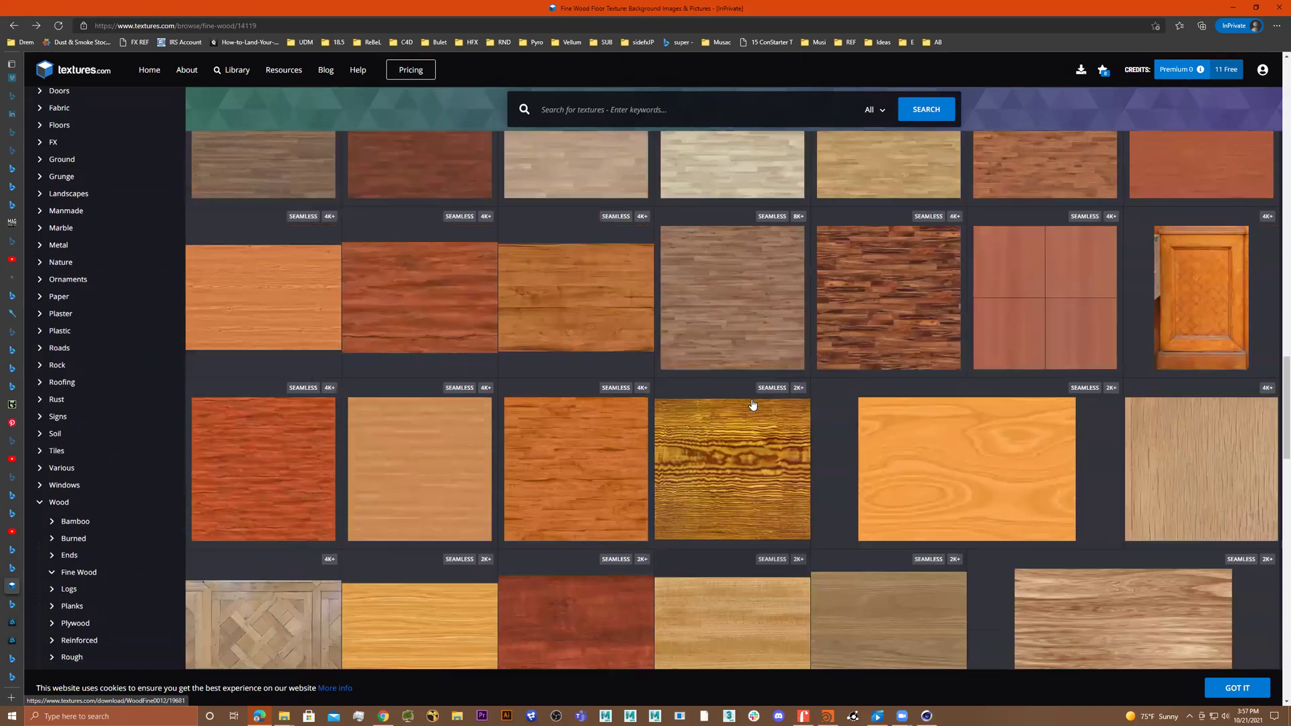
{"action": "scroll", "coordinate": [784, 410], "scroll_direction": "up", "scroll_amount": 10}
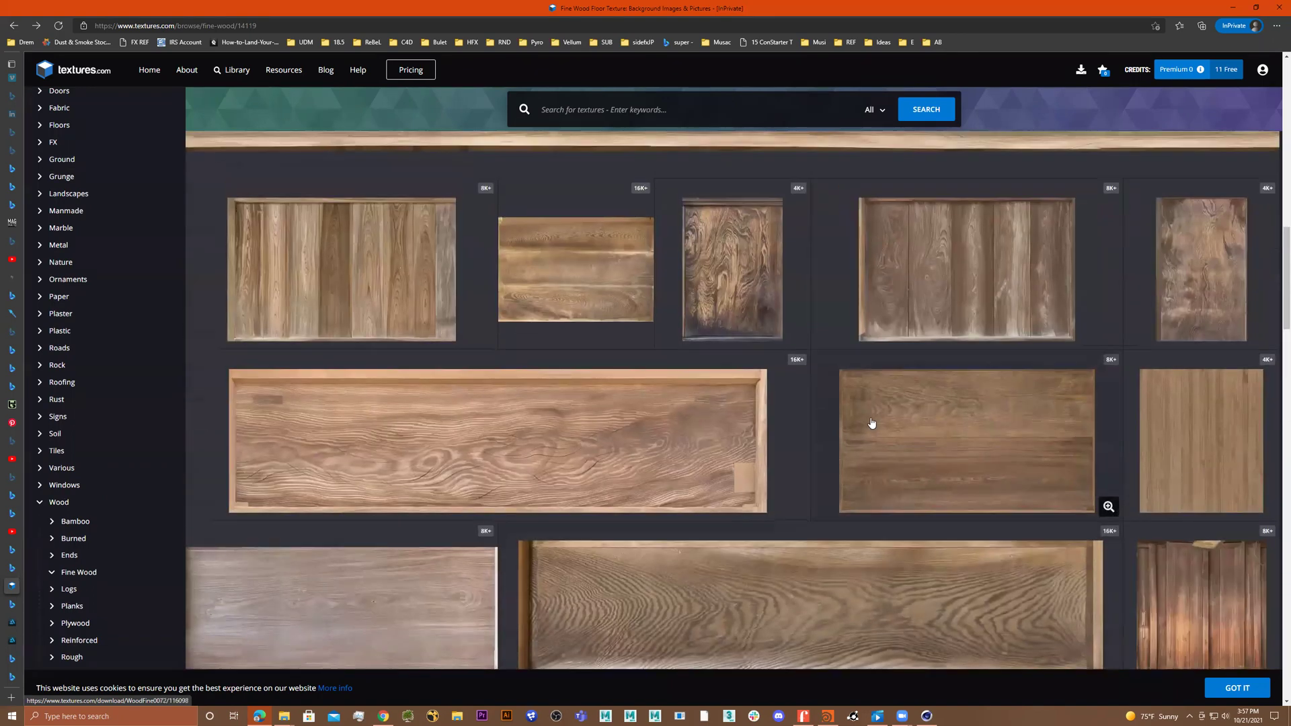
{"action": "scroll", "coordinate": [931, 423], "scroll_direction": "up", "scroll_amount": 10}
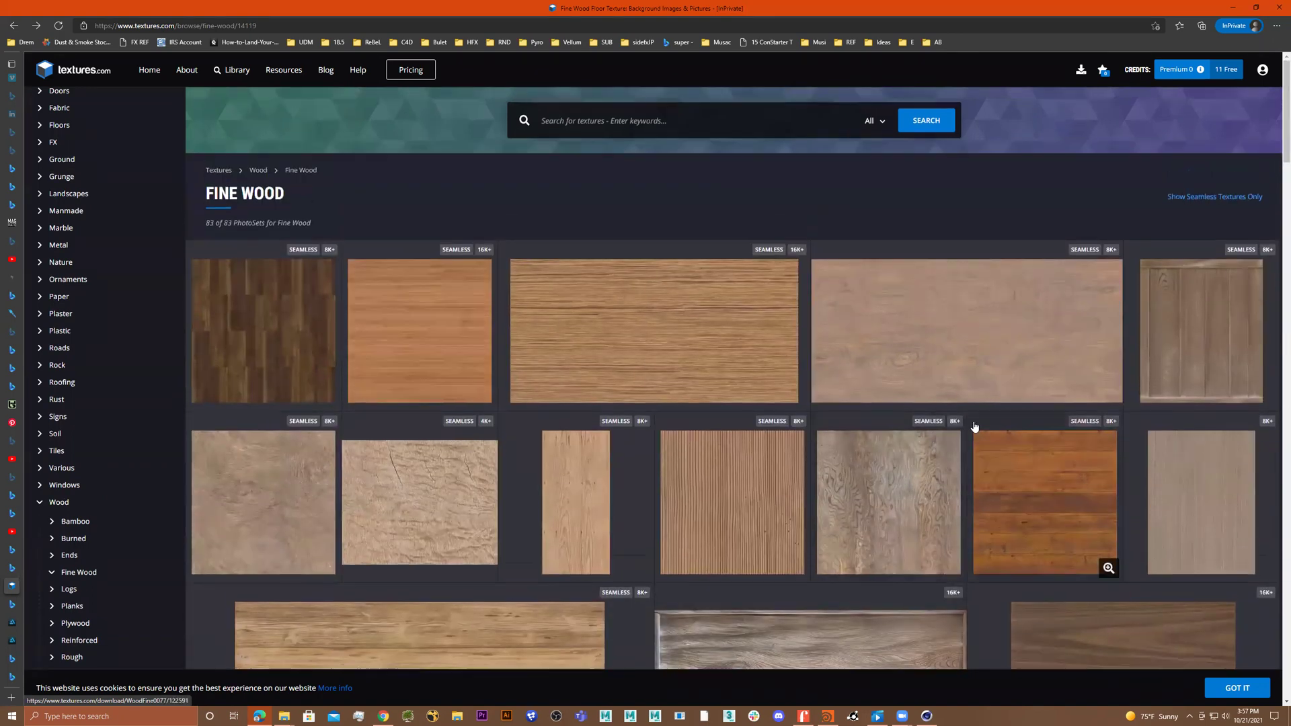
{"action": "scroll", "coordinate": [815, 426], "scroll_direction": "down", "scroll_amount": 12}
{"action": "scroll", "coordinate": [814, 423], "scroll_direction": "down", "scroll_amount": 10}
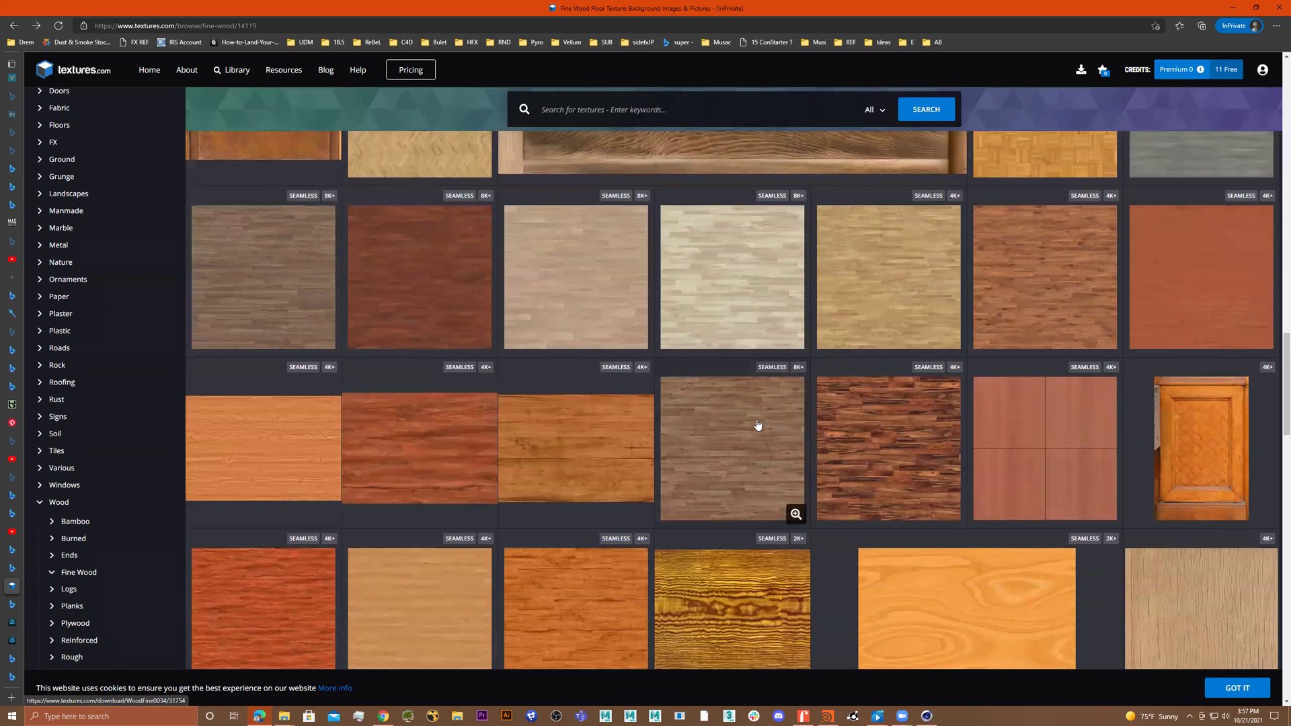
{"action": "scroll", "coordinate": [763, 461], "scroll_direction": "down", "scroll_amount": 3}
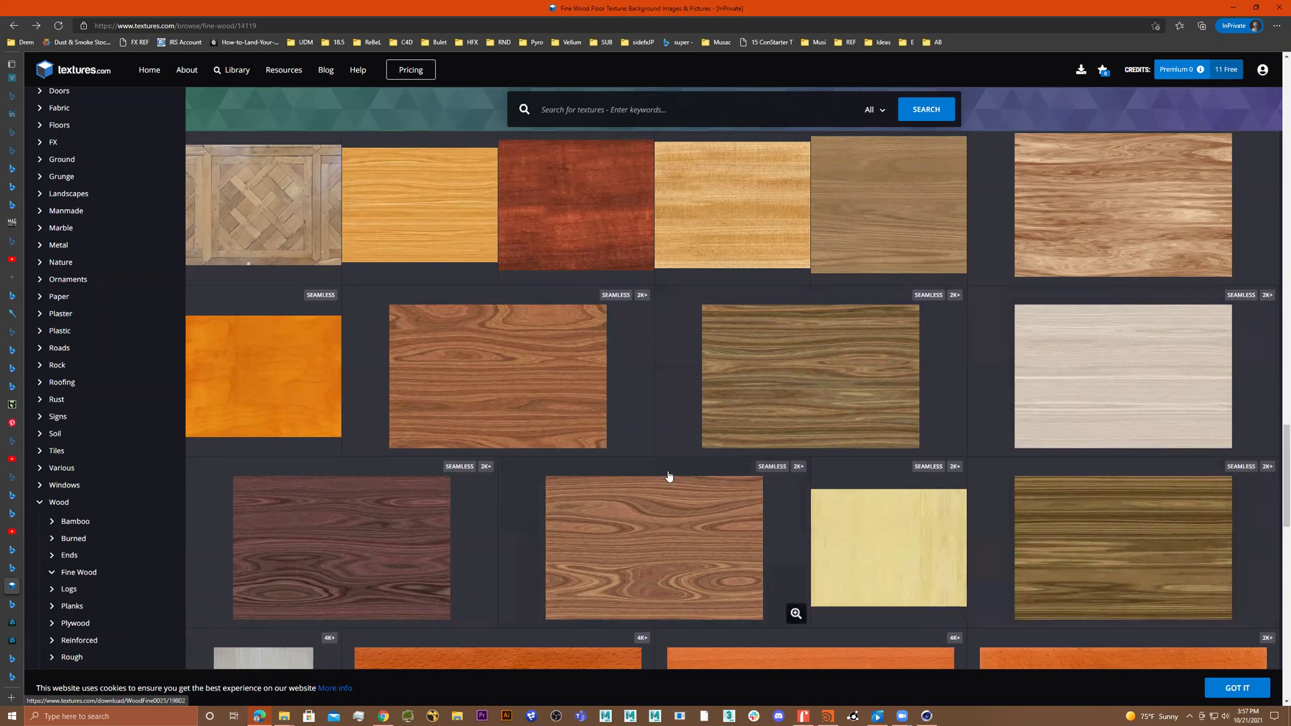
{"action": "left_click", "coordinate": [558, 388]}
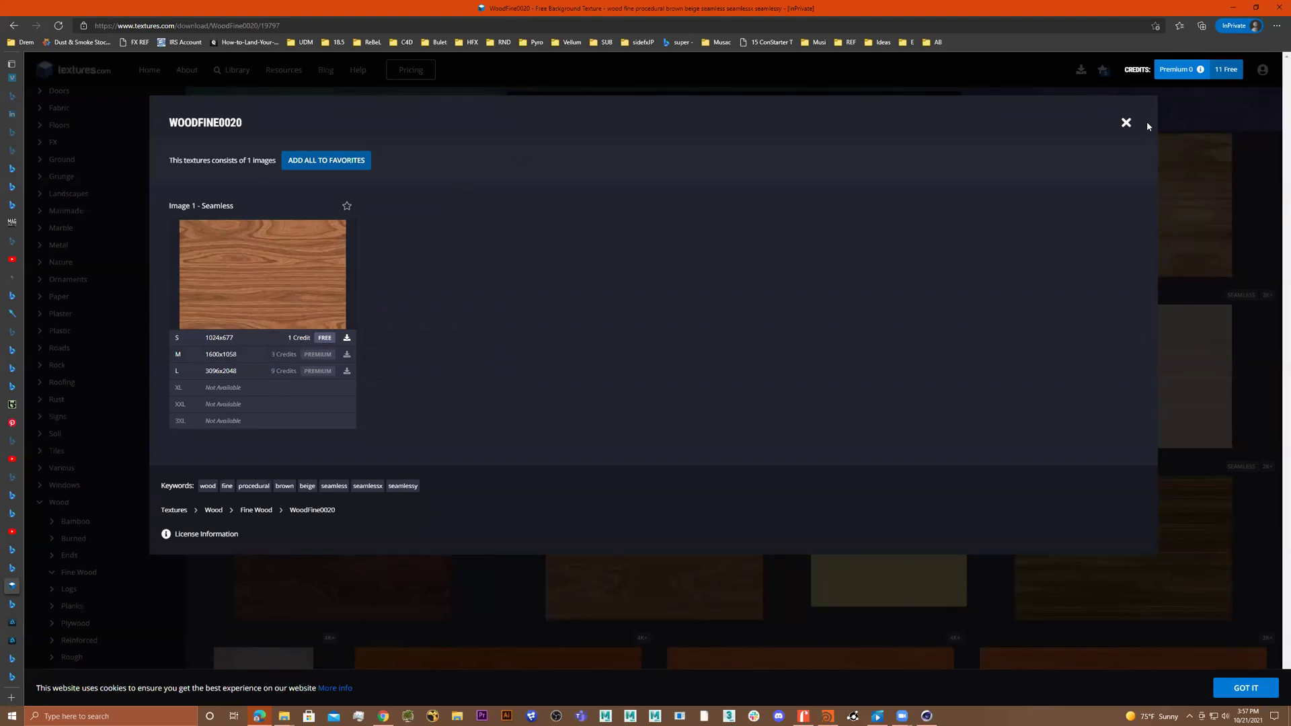
{"action": "left_click", "coordinate": [1124, 124]}
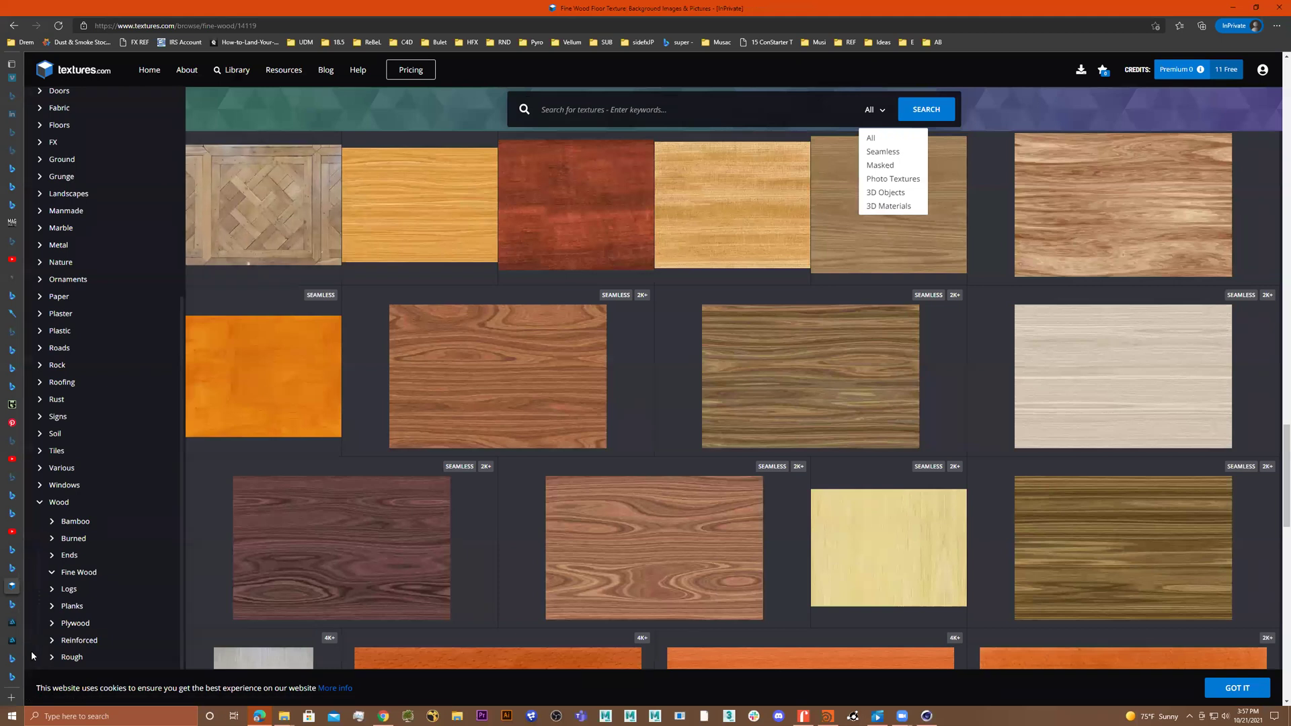
Step: Open a new browser tab and search Bing for "wood texture" images
{"action": "left_click", "coordinate": [12, 699]}
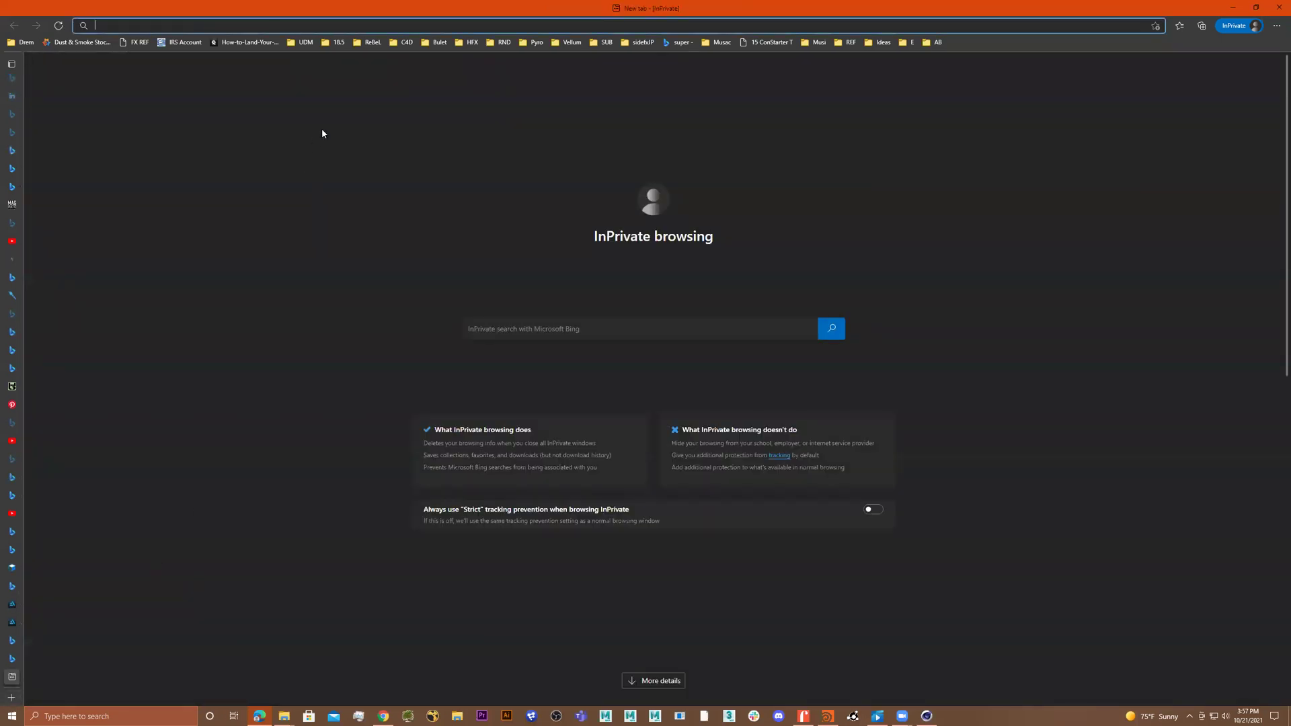
{"action": "type", "text": "gooogle"}
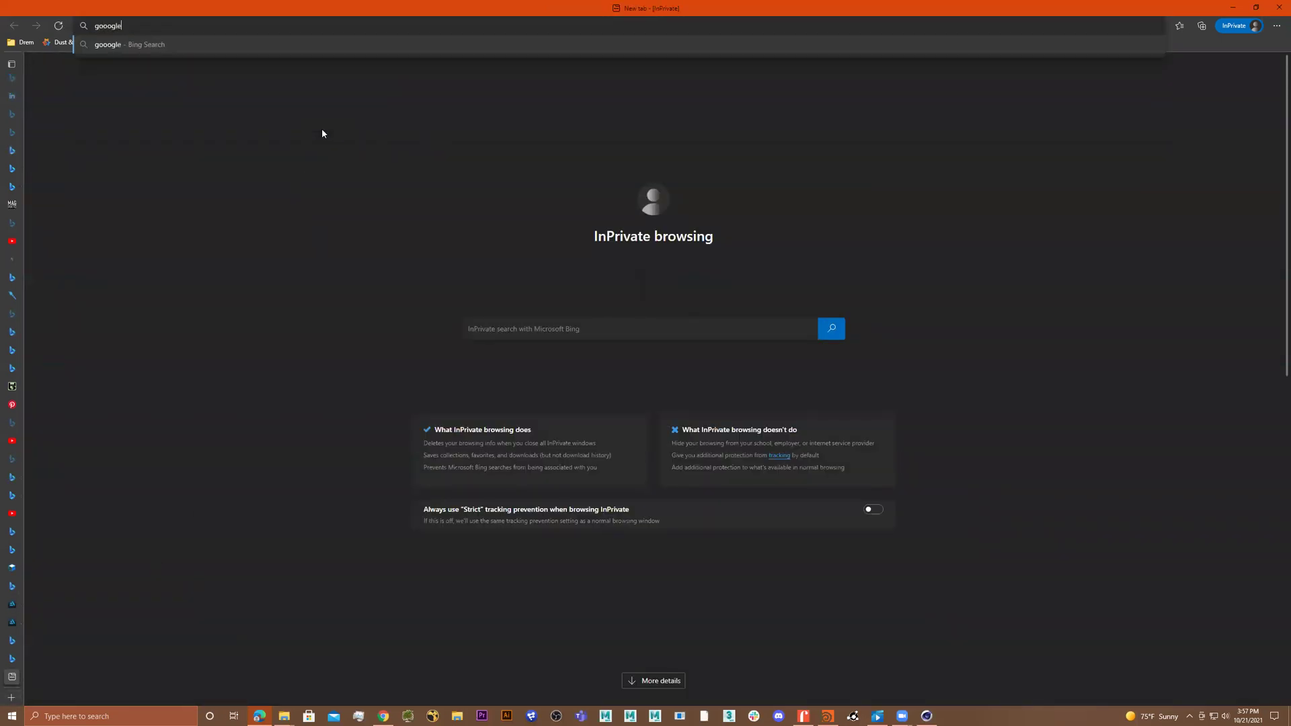
{"action": "key", "text": "Return"}
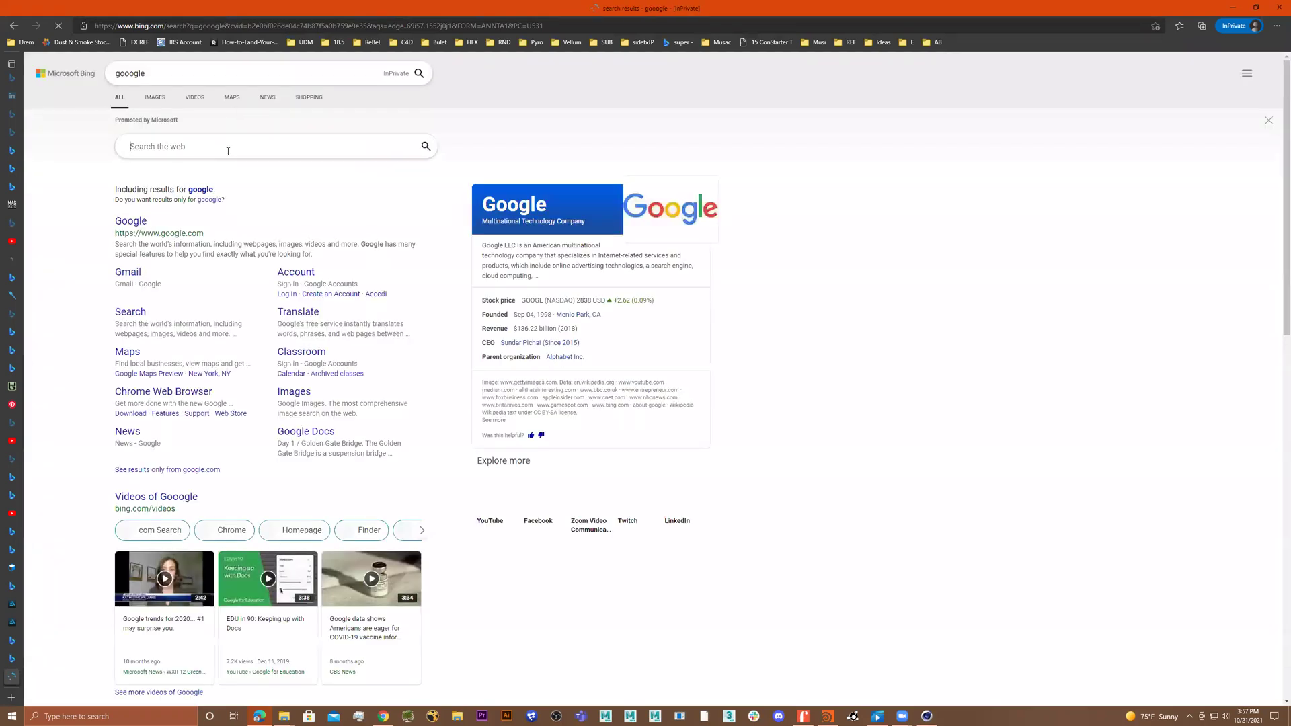
{"action": "left_click", "coordinate": [228, 151]}
{"action": "type", "text": "wood texture"}
{"action": "key", "text": "Return"}
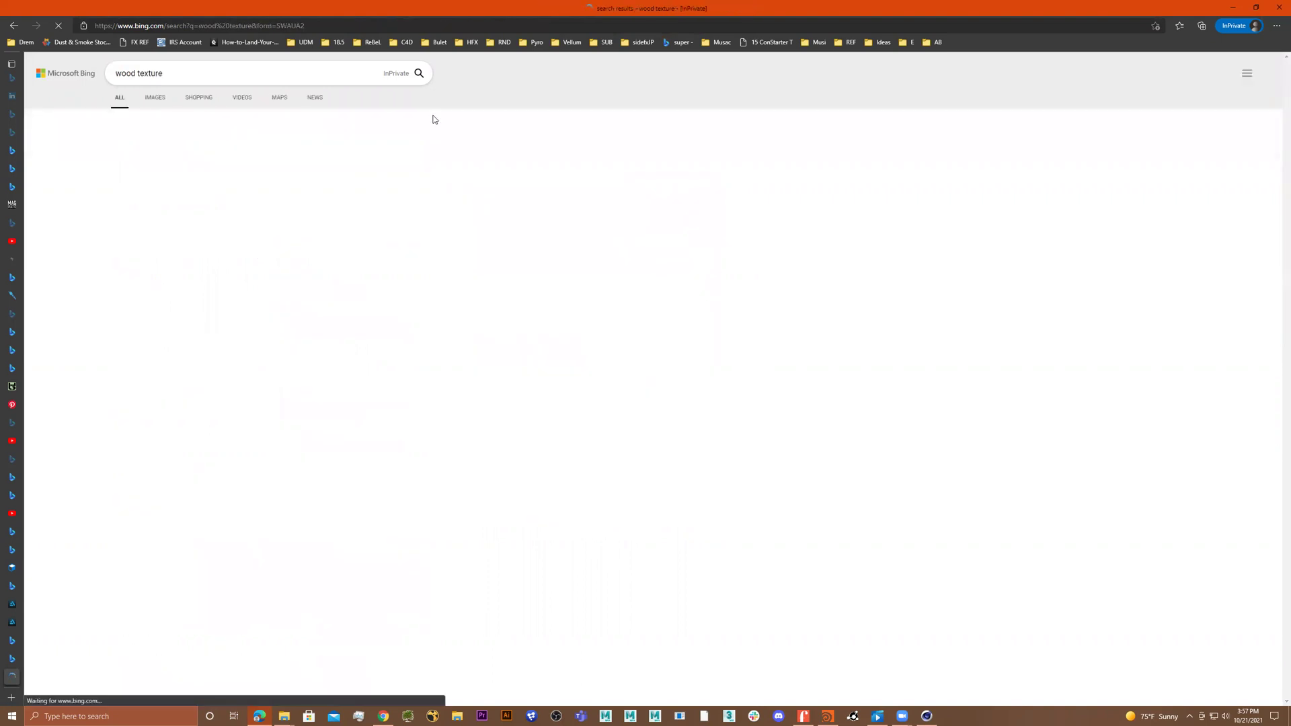
{"action": "left_click", "coordinate": [155, 98]}
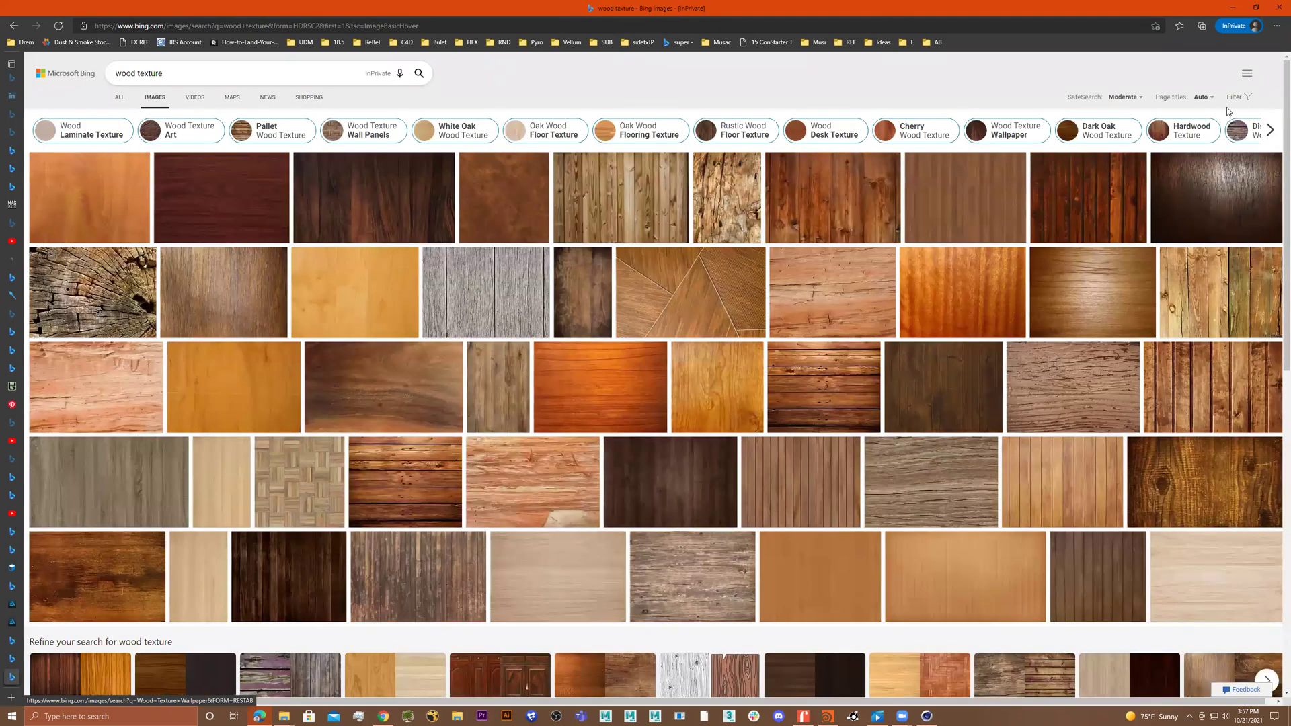
Step: Filter the wood texture image results to the Extra large image size
{"action": "left_click", "coordinate": [1235, 99]}
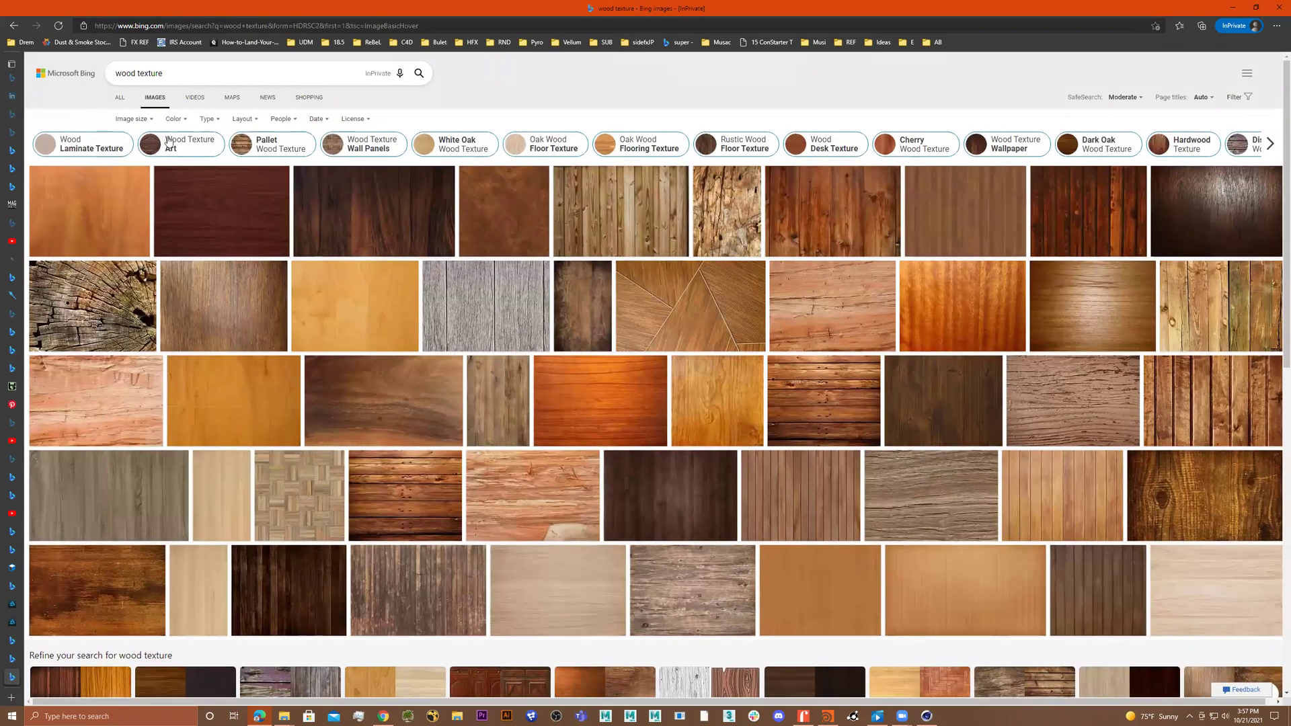
{"action": "left_click", "coordinate": [155, 121]}
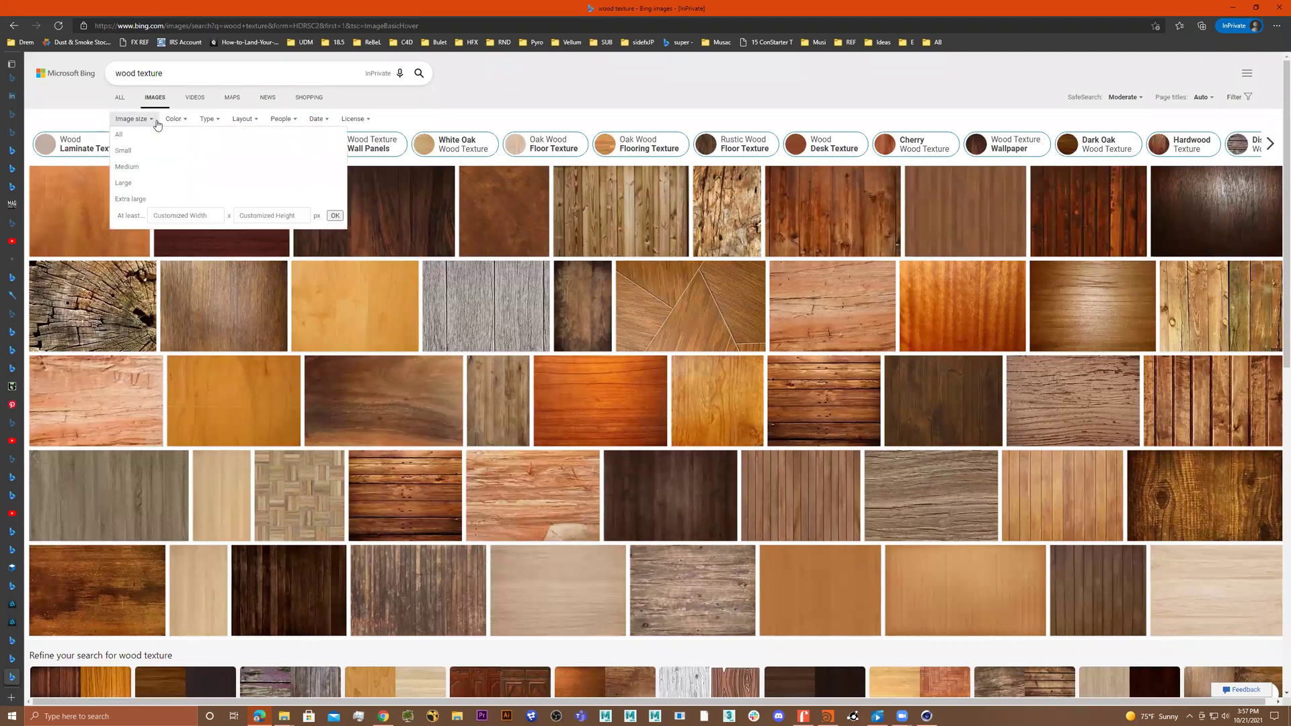
{"action": "left_click", "coordinate": [131, 199]}
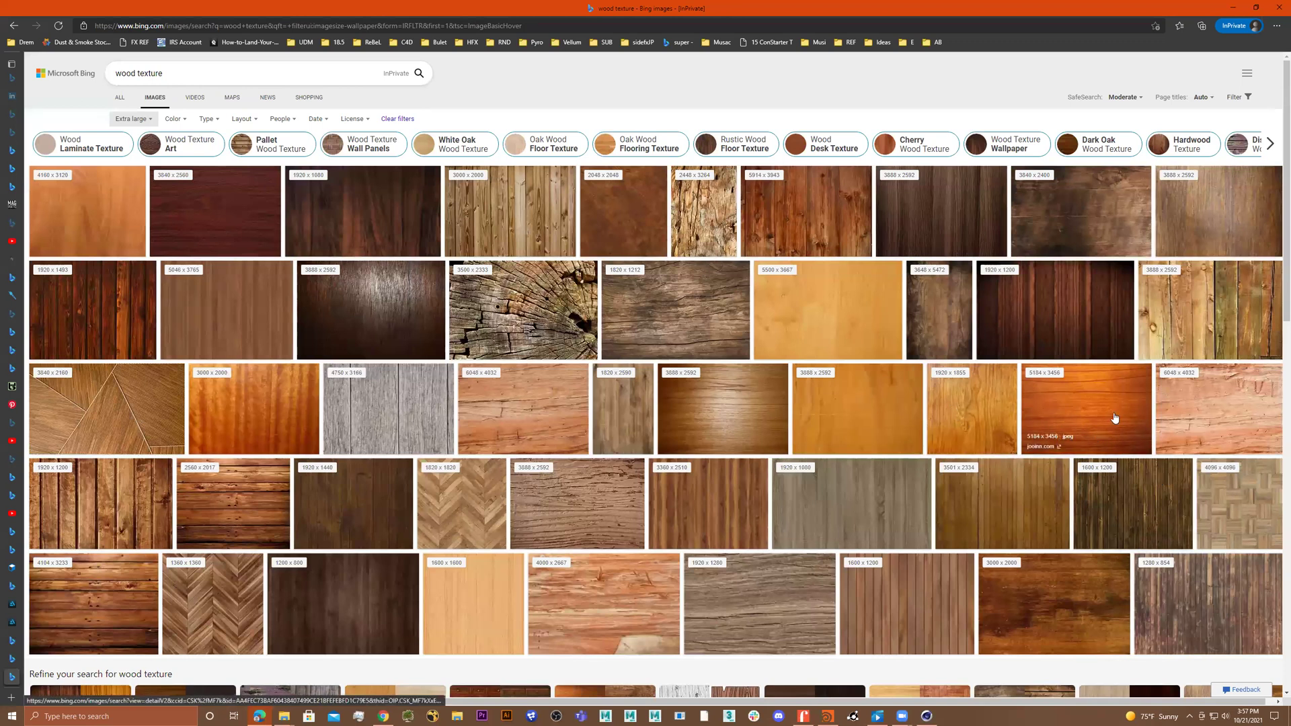
Step: Browse the extra large wood textures and preview the 5040 x 3529 abstract brown wood image at larger size
{"action": "scroll", "coordinate": [737, 484], "scroll_direction": "down", "scroll_amount": 3}
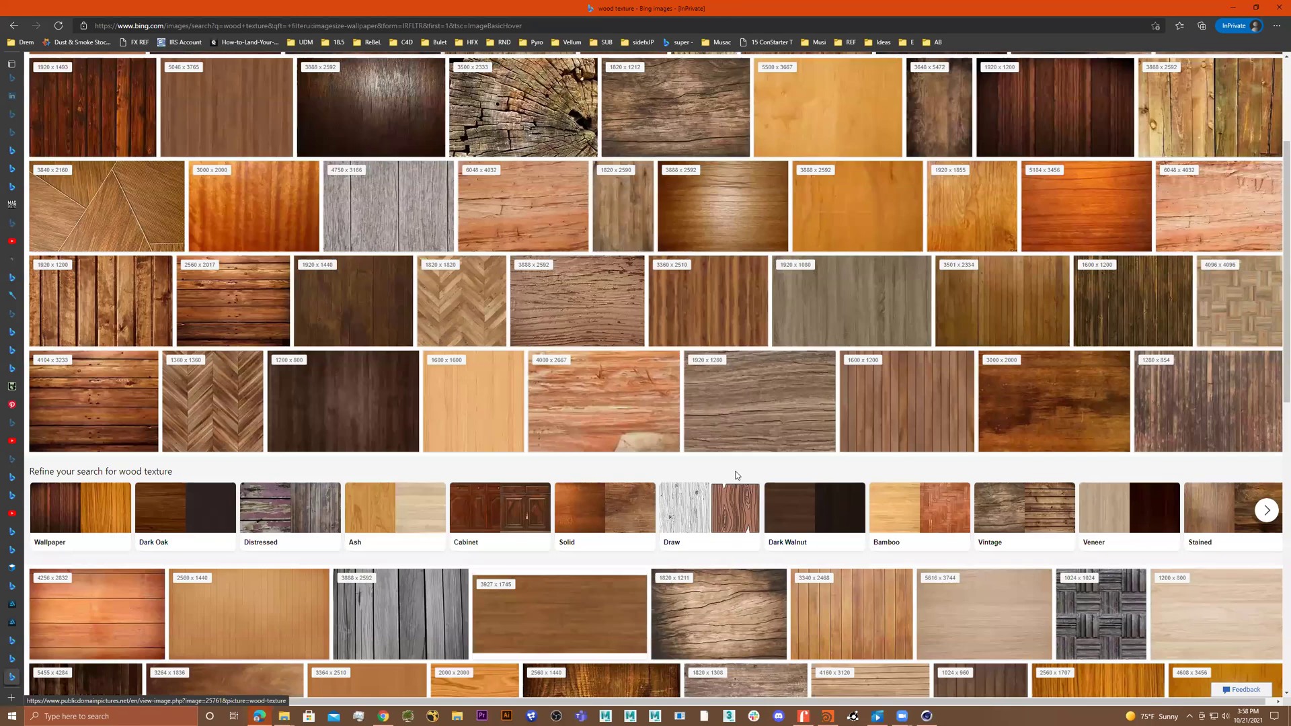
{"action": "scroll", "coordinate": [776, 457], "scroll_direction": "down", "scroll_amount": 4}
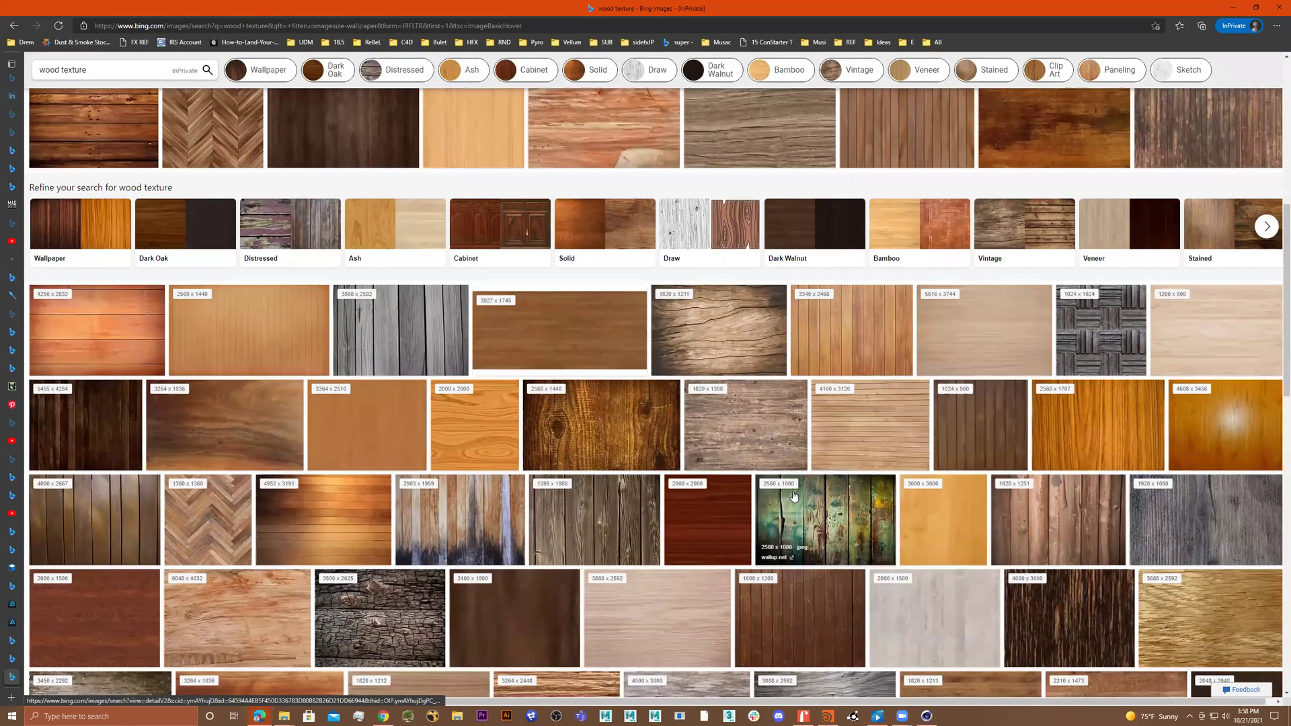
{"action": "scroll", "coordinate": [794, 497], "scroll_direction": "down", "scroll_amount": 3}
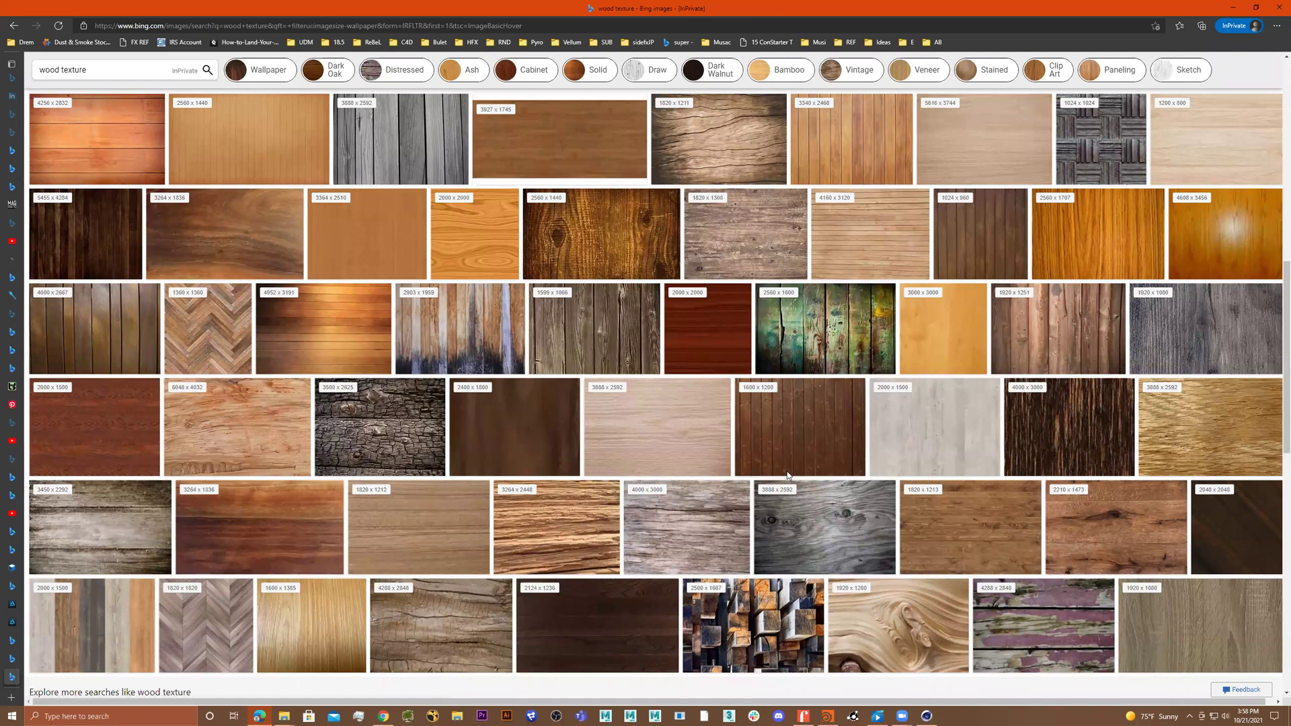
{"action": "scroll", "coordinate": [777, 474], "scroll_direction": "down", "scroll_amount": 2}
{"action": "scroll", "coordinate": [784, 469], "scroll_direction": "down", "scroll_amount": 5}
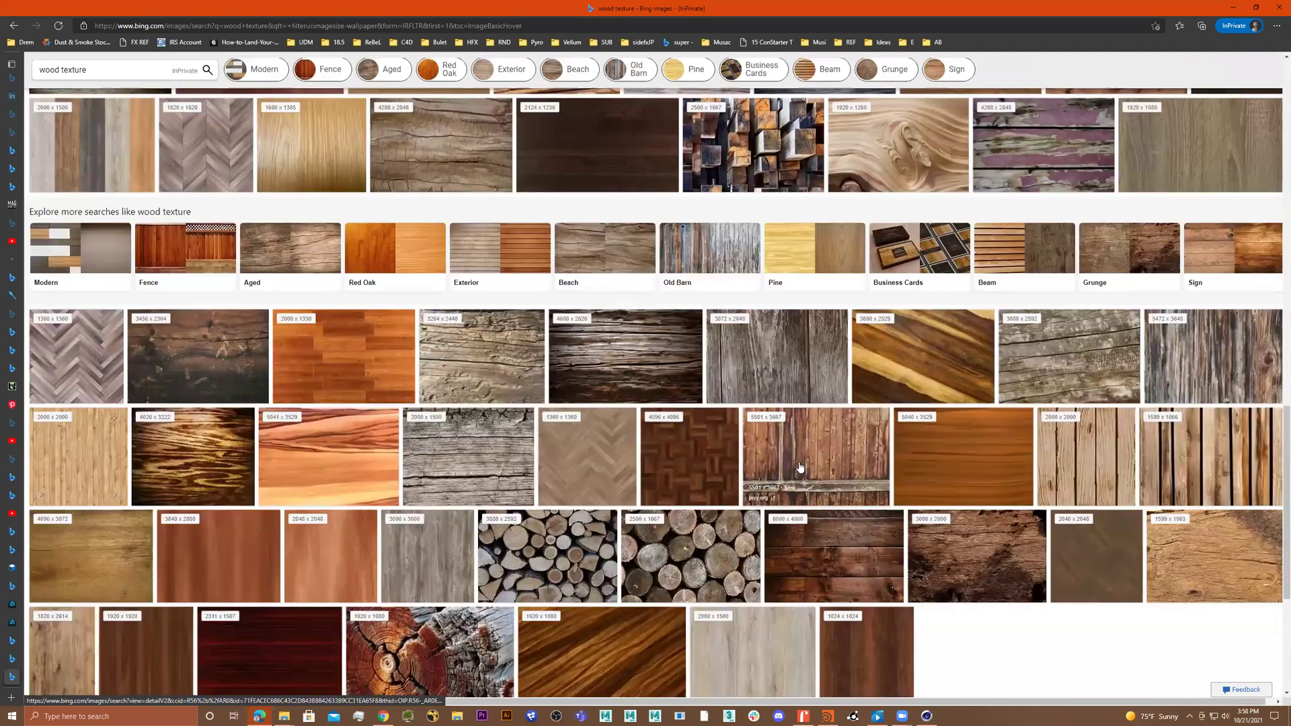
{"action": "left_click", "coordinate": [931, 442]}
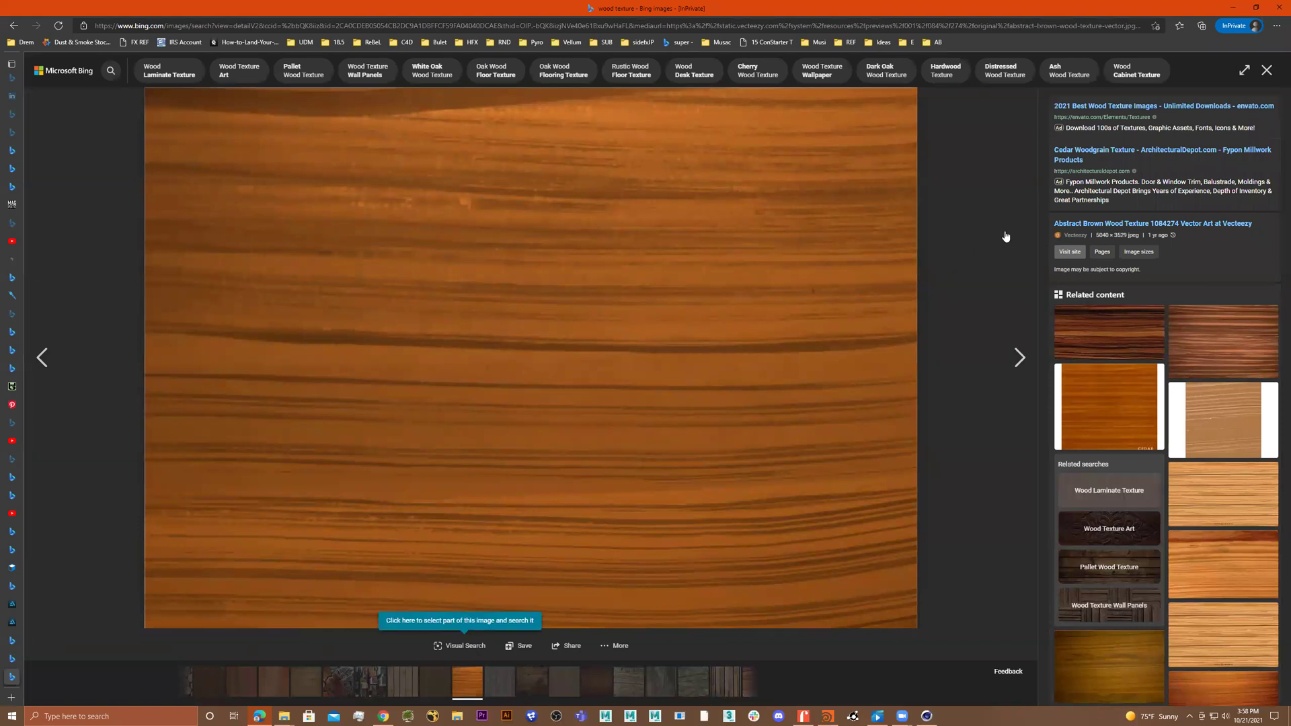
{"action": "left_click", "coordinate": [1267, 73]}
Step: Open the 1920 x 1920 dark brown wood grain image from publicdomainpictures.net and save it to disk
{"action": "scroll", "coordinate": [851, 349], "scroll_direction": "down", "scroll_amount": 3}
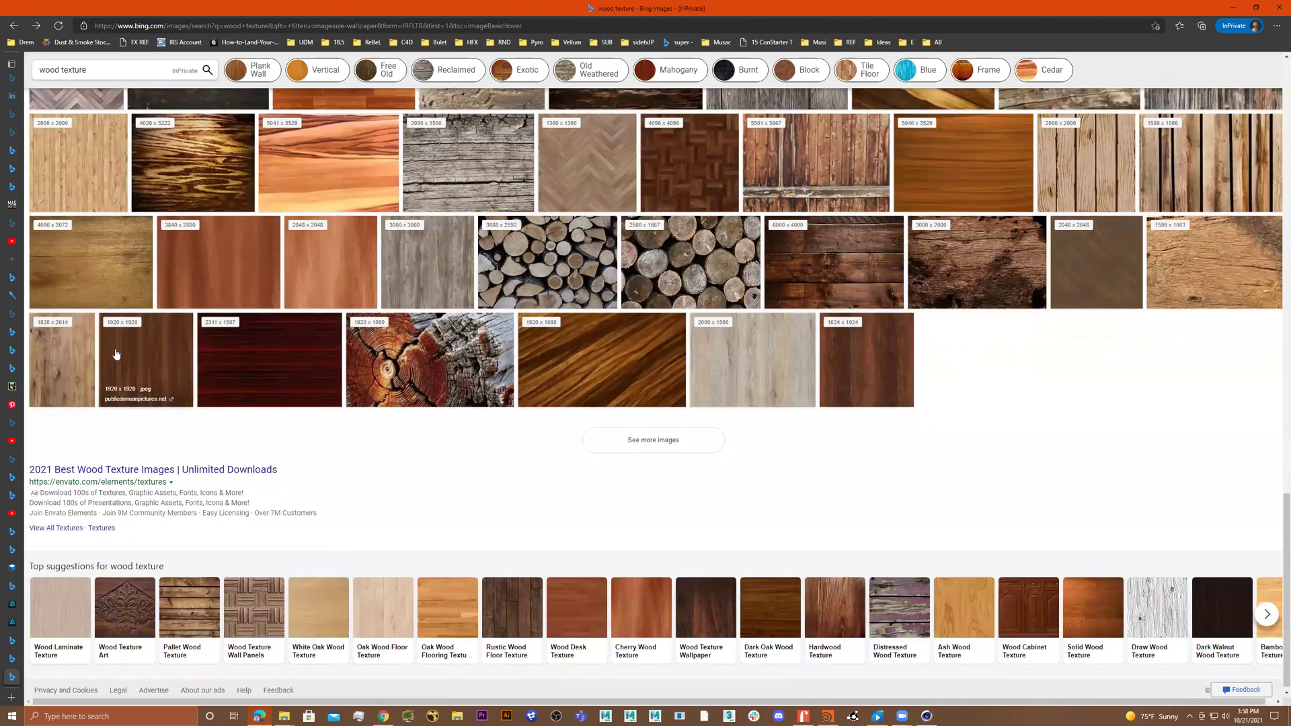
{"action": "left_click", "coordinate": [116, 357]}
{"action": "right_click", "coordinate": [516, 306]}
{"action": "left_click", "coordinate": [572, 330]}
{"action": "left_click", "coordinate": [515, 310]}
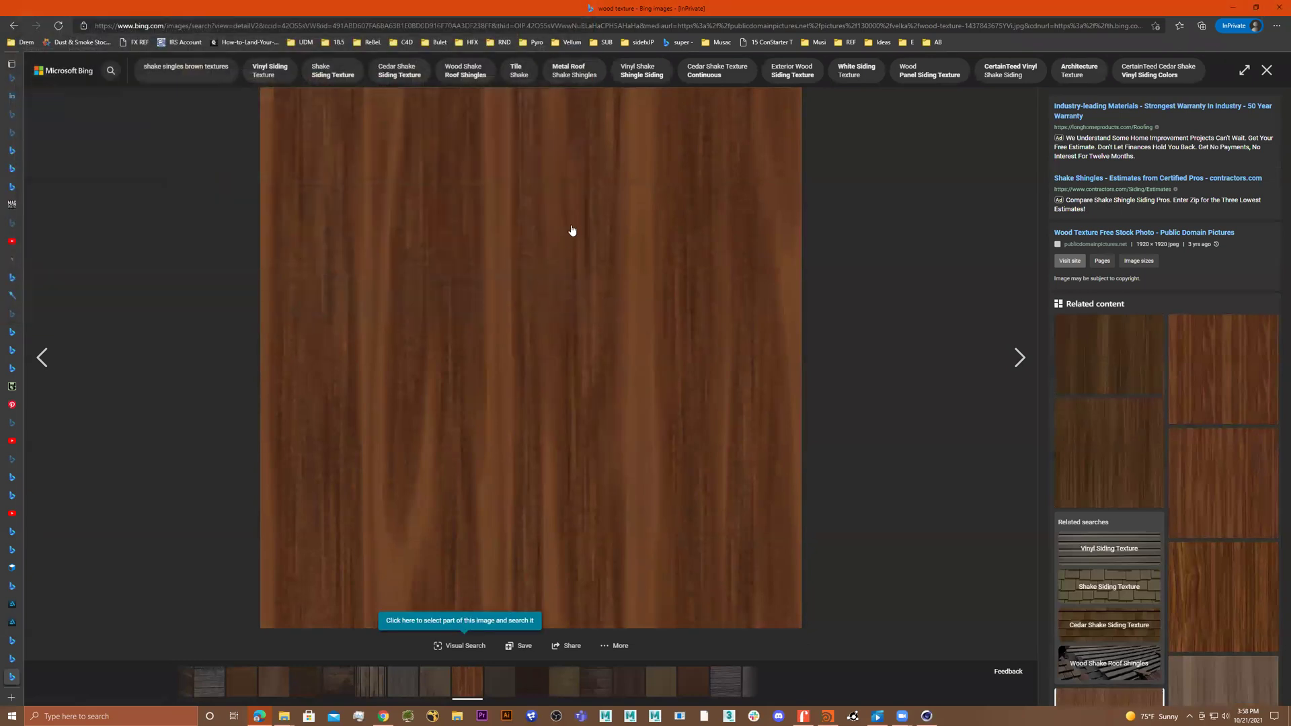
Step: Switch to Cinema 4D and delete the woodFrame material tags from the frame and frame.1 objects
{"action": "key", "text": "alt+Tab"}
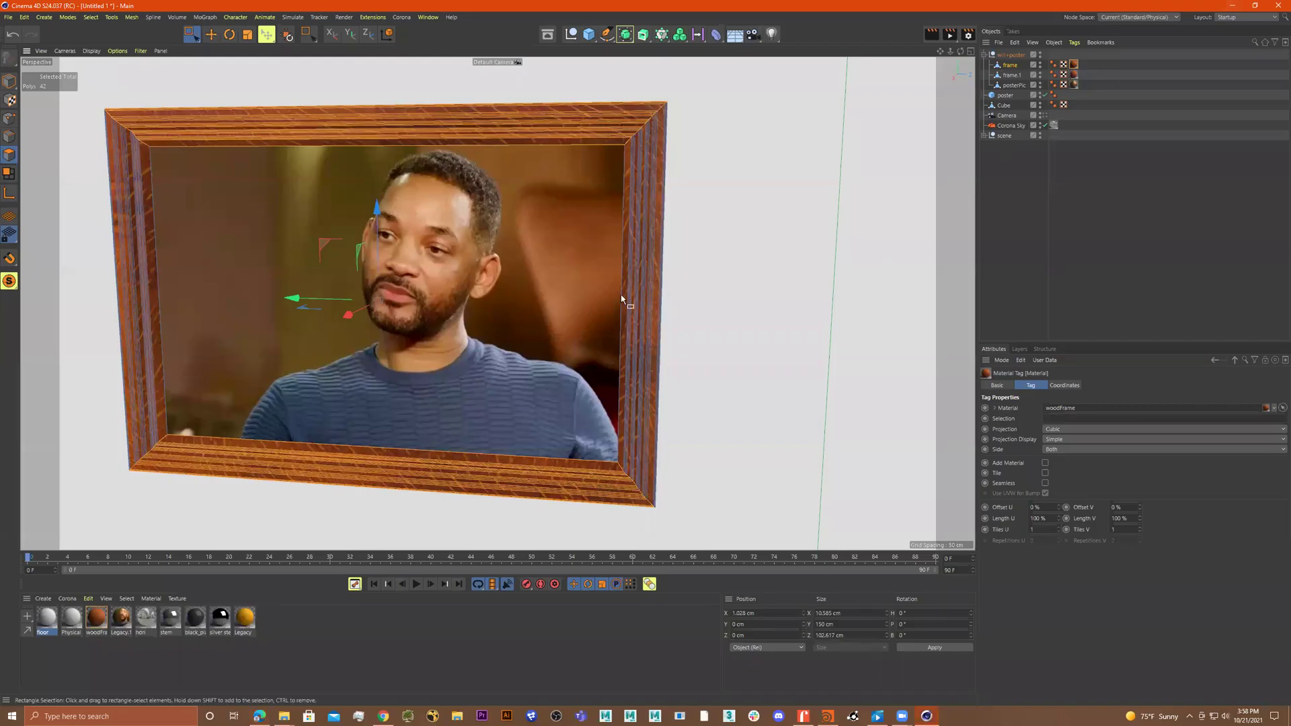
{"action": "left_click_drag", "start_coordinate": [621, 299], "coordinate": [700, 301], "text": "alt"}
{"action": "middle_click_drag", "start_coordinate": [566, 291], "coordinate": [648, 292], "text": "alt"}
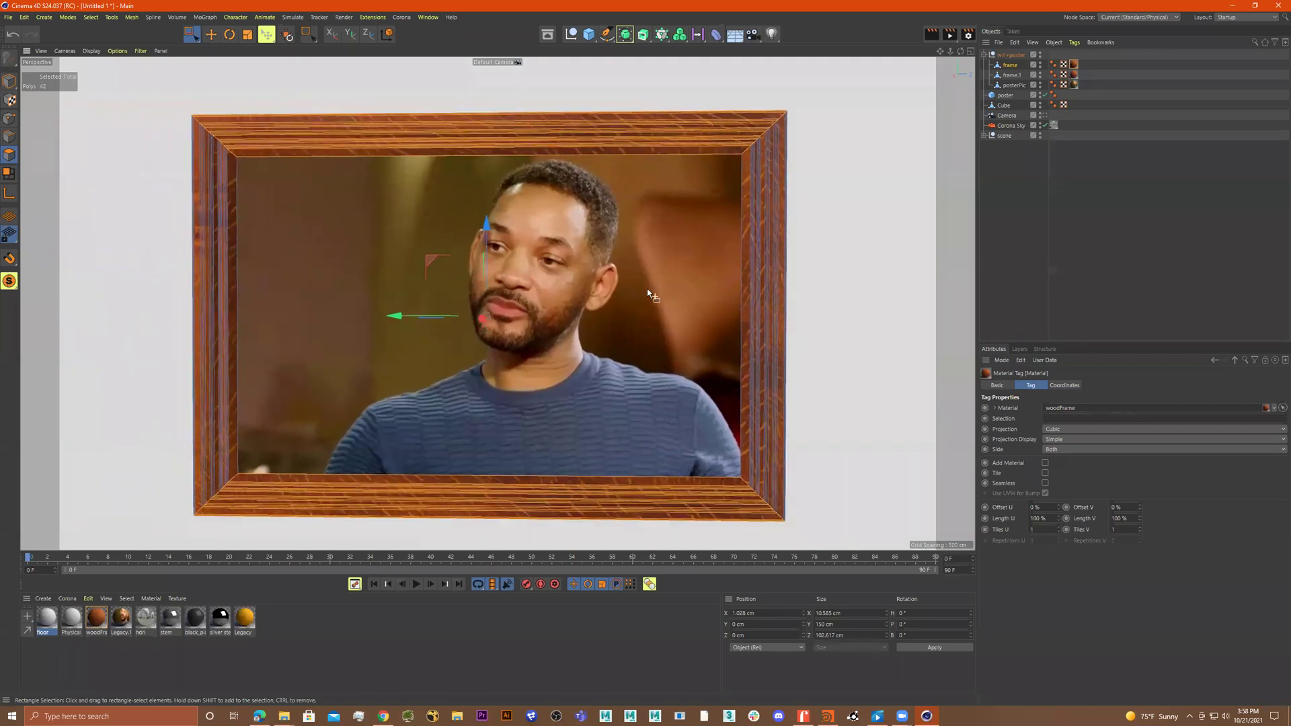
{"action": "left_click", "coordinate": [1080, 143]}
{"action": "left_click", "coordinate": [1015, 64]}
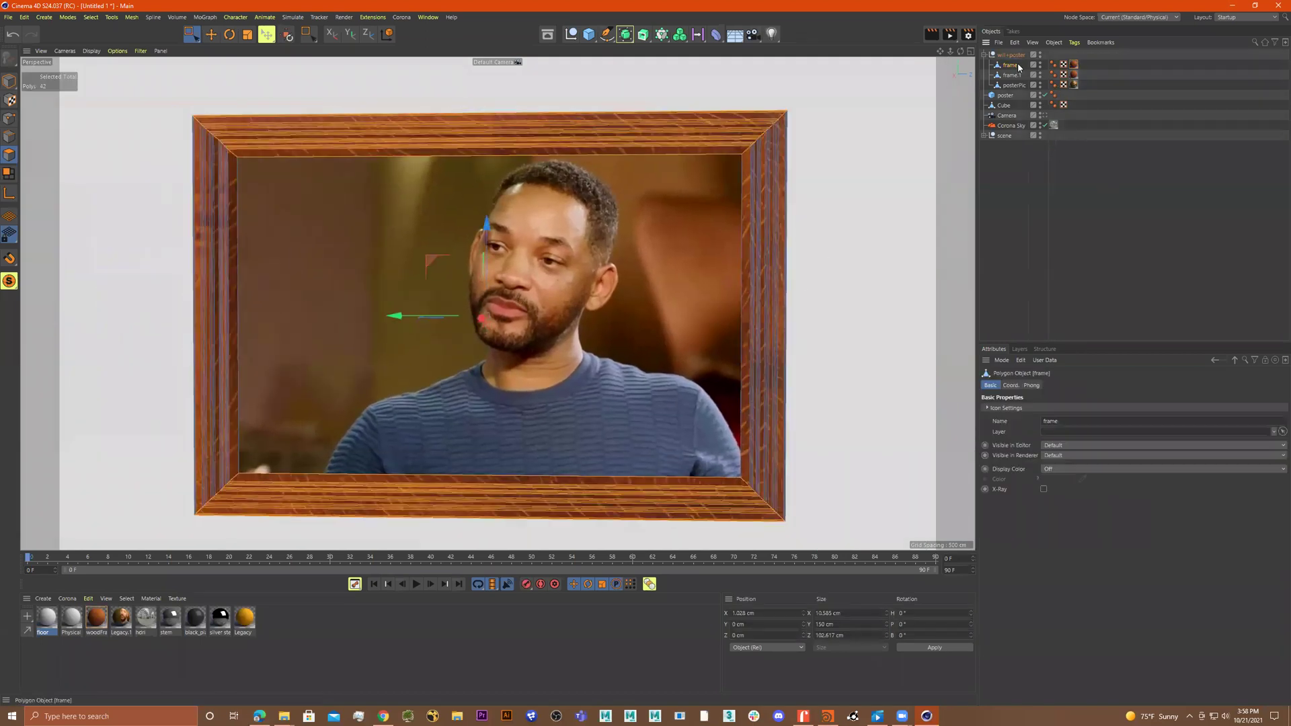
{"action": "left_click", "coordinate": [1075, 64]}
{"action": "key", "text": "Delete"}
{"action": "left_click", "coordinate": [1075, 74]}
{"action": "key", "text": "Delete"}
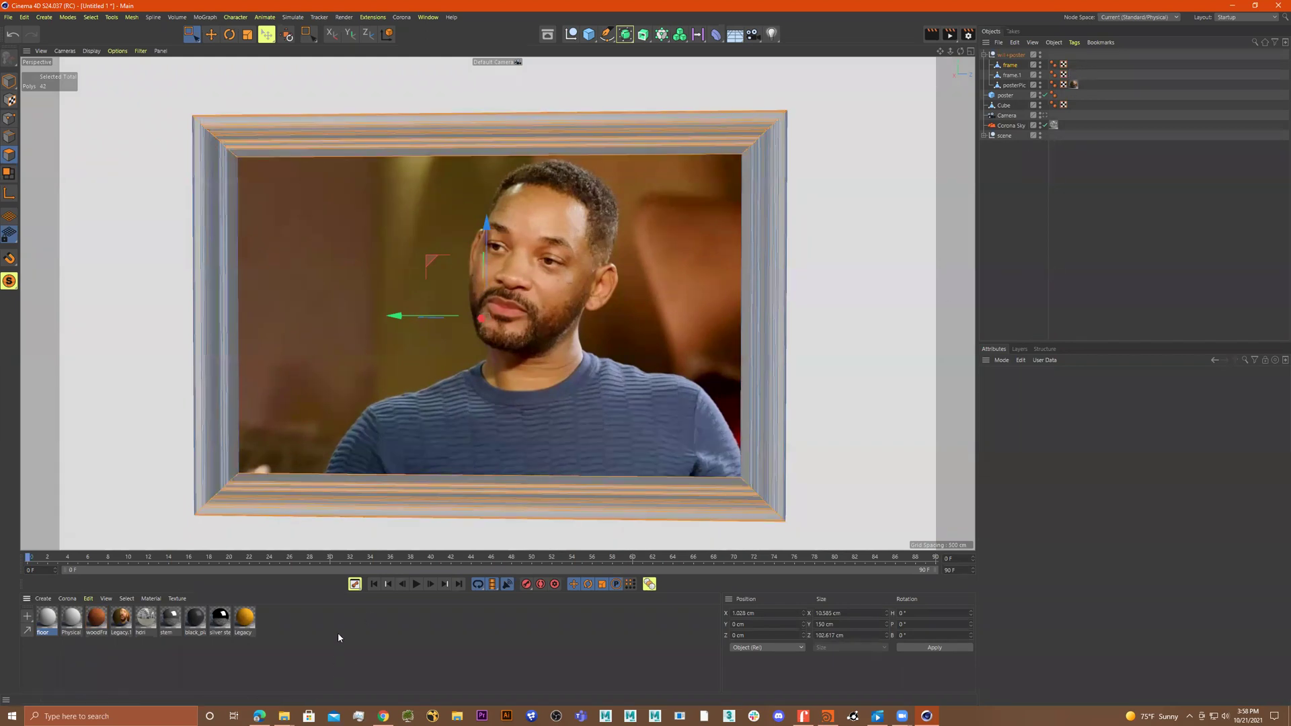
{"action": "double_click", "coordinate": [339, 638]}
{"action": "double_click", "coordinate": [42, 619]}
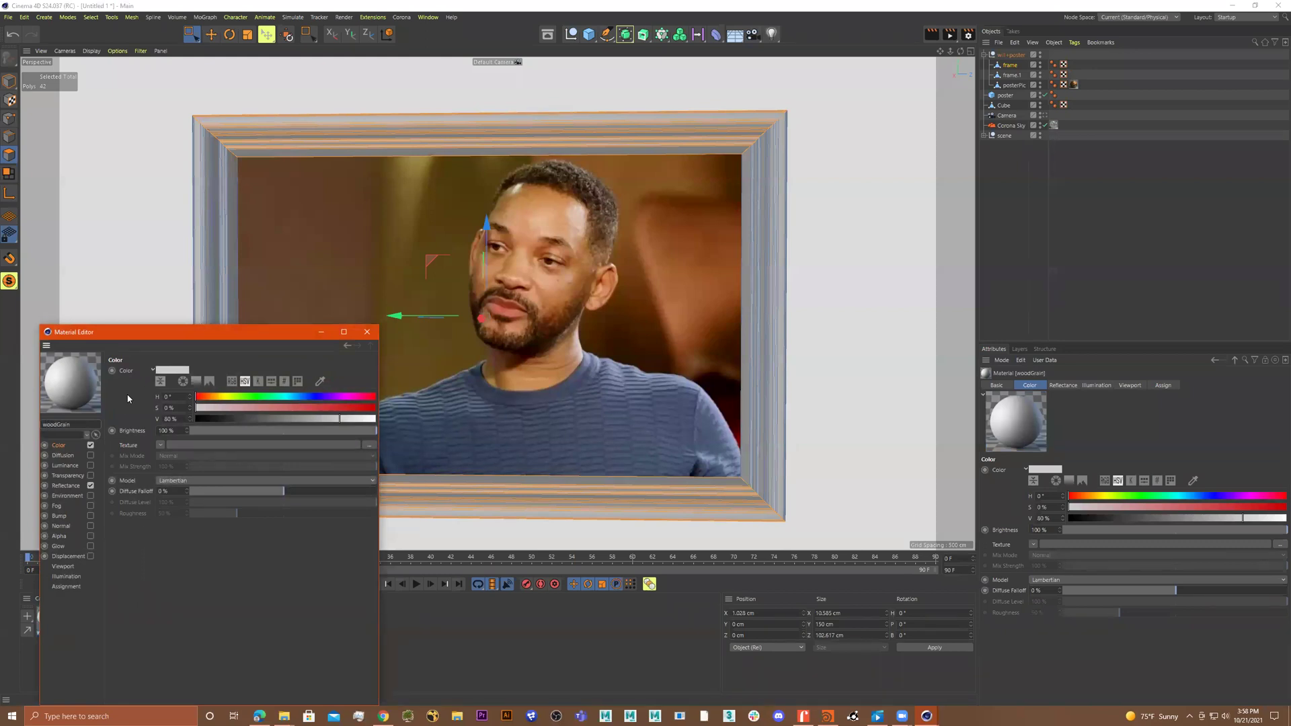
{"action": "left_click", "coordinate": [367, 332]}
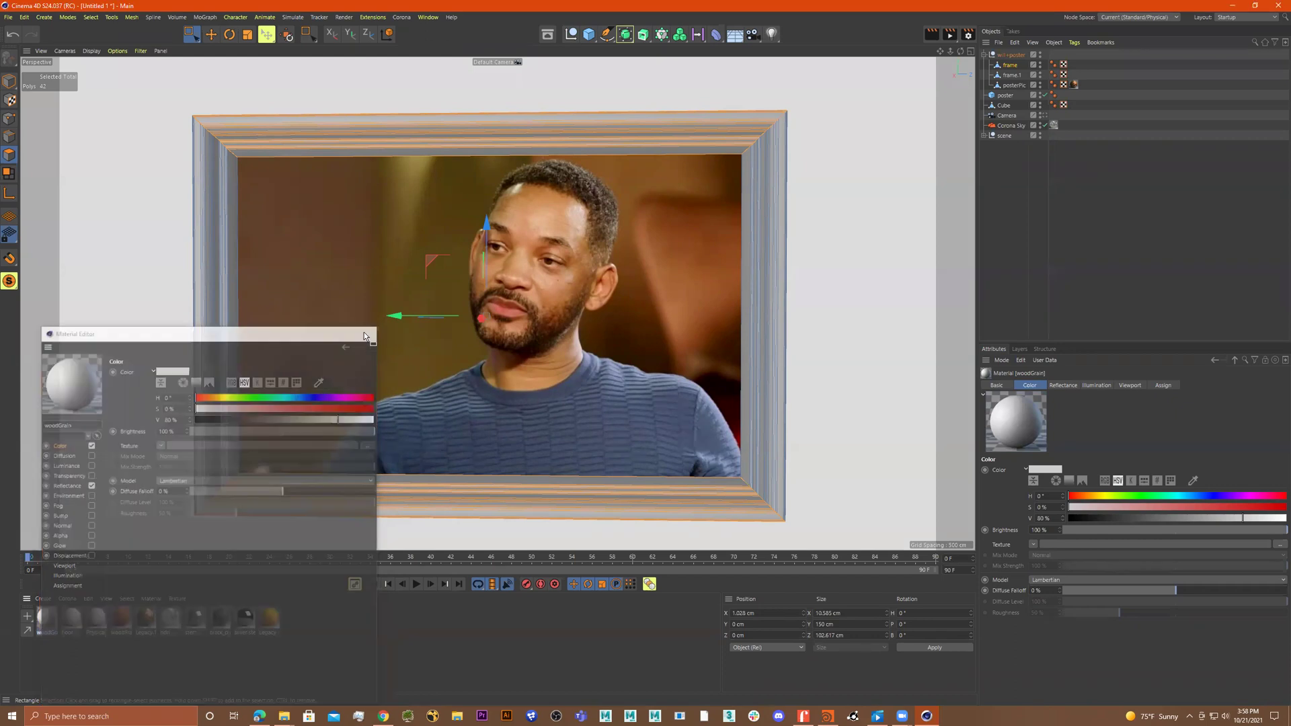
Step: Create a Corona Legacy material named woodGrain and delete the standard material of the same name
{"action": "left_click", "coordinate": [67, 598]}
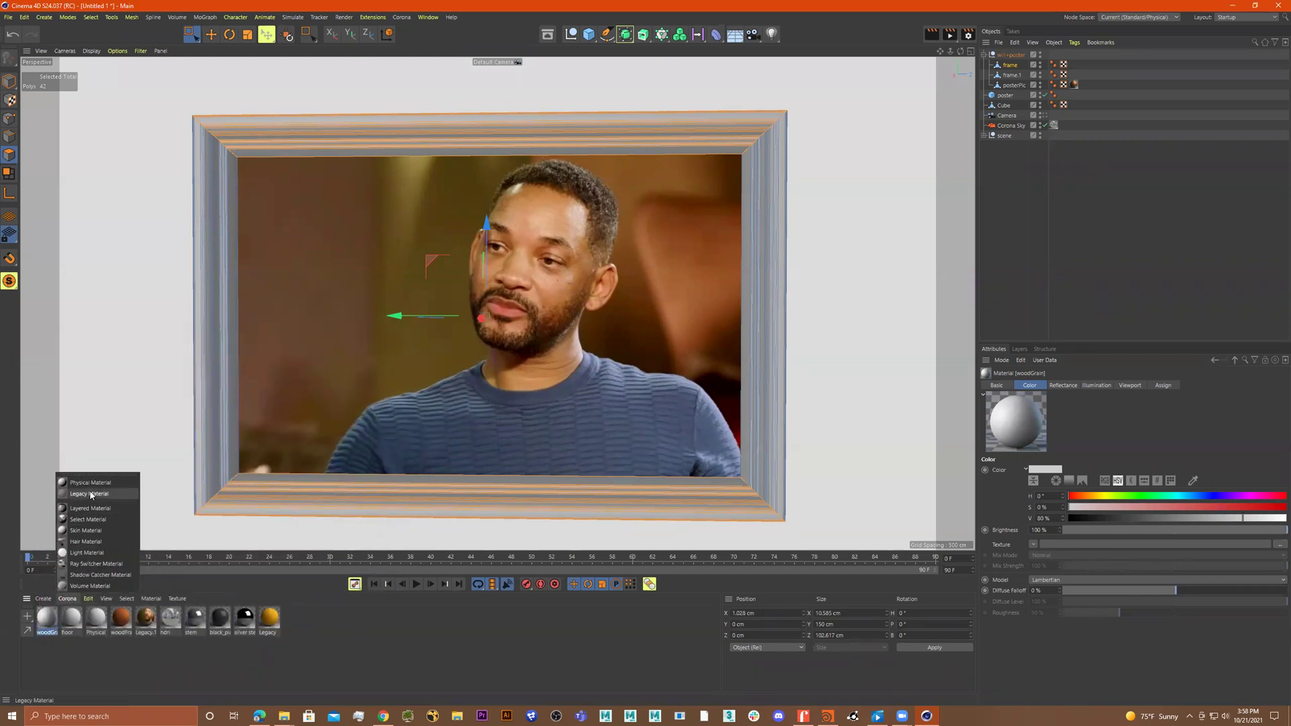
{"action": "left_click", "coordinate": [91, 496]}
{"action": "double_click", "coordinate": [47, 620]}
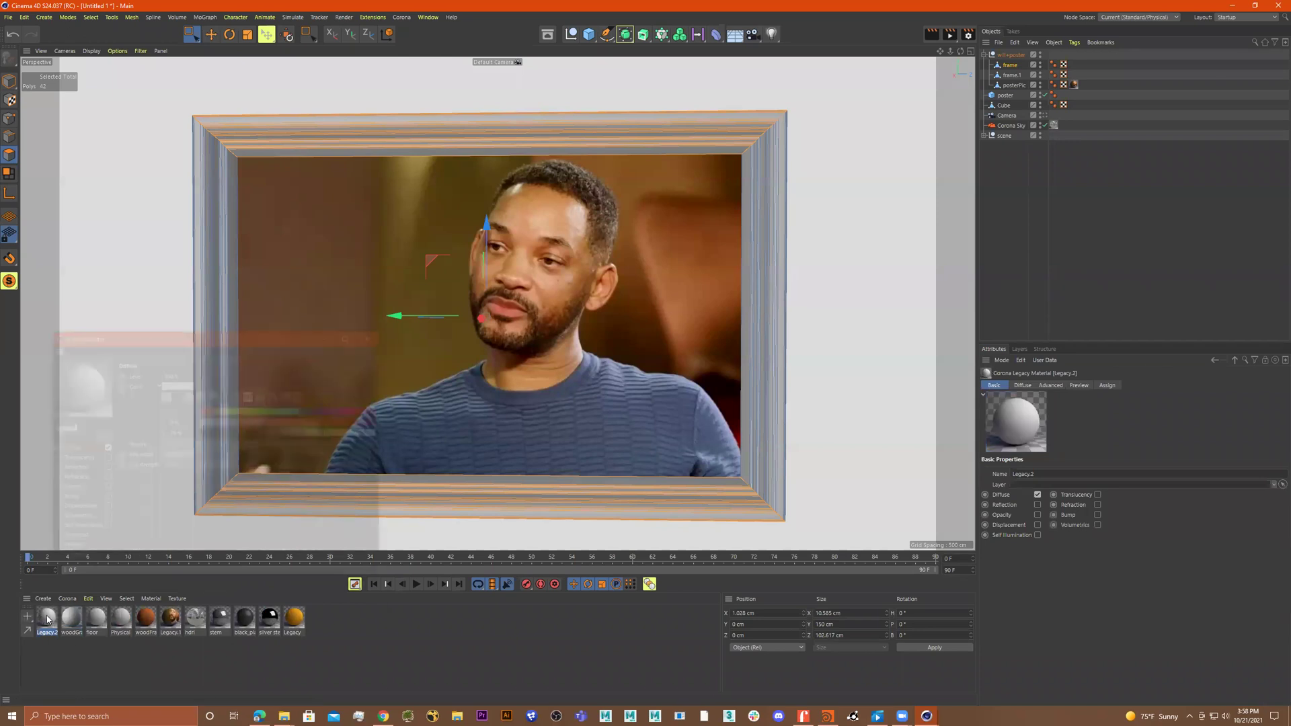
{"action": "type", "text": "wood"}
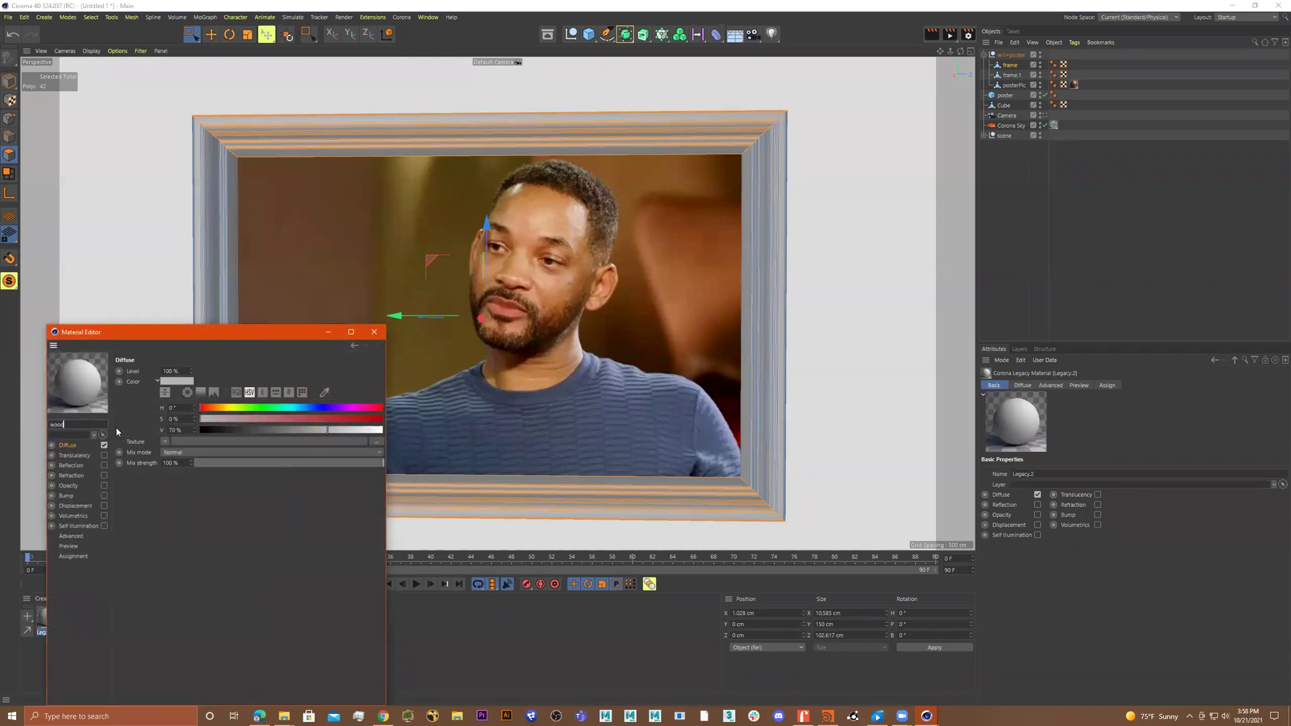
{"action": "type", "text": "Grain"}
{"action": "key", "text": "Return"}
{"action": "left_click", "coordinate": [373, 333]}
{"action": "left_click", "coordinate": [76, 623]}
{"action": "key", "text": "Delete"}
{"action": "double_click", "coordinate": [47, 617]}
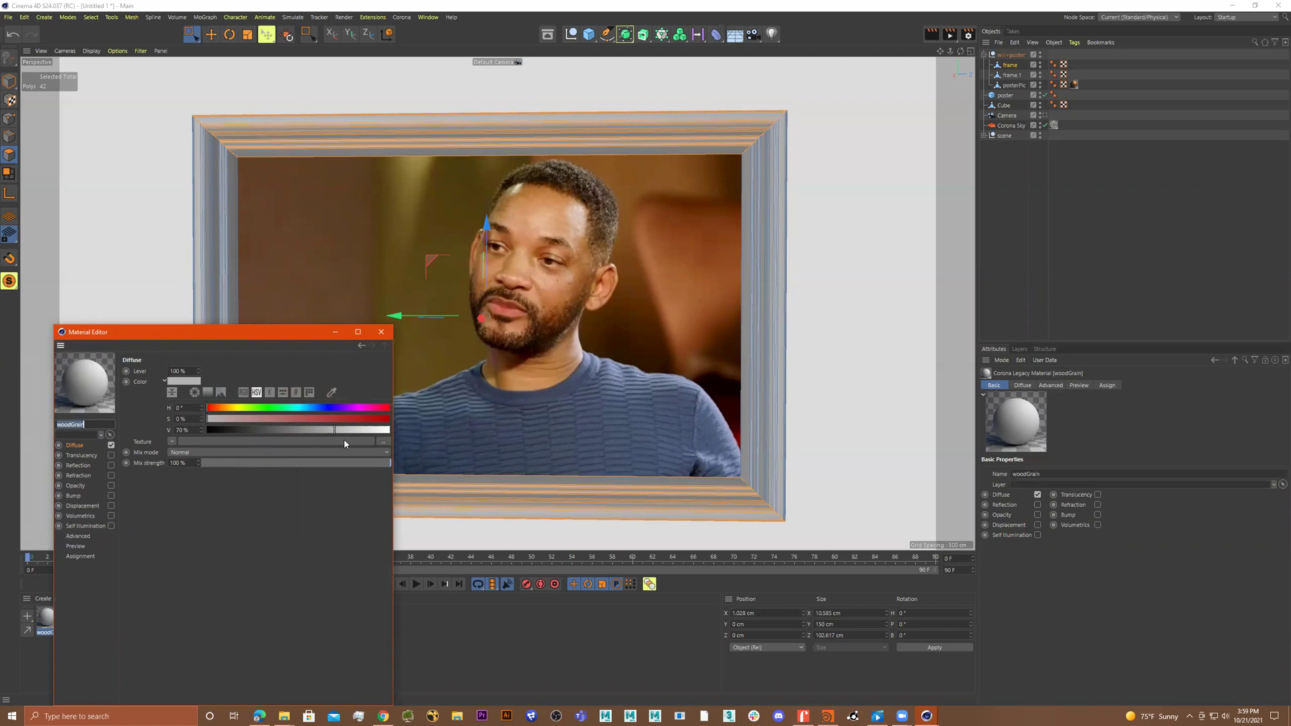
{"action": "left_click", "coordinate": [377, 441]}
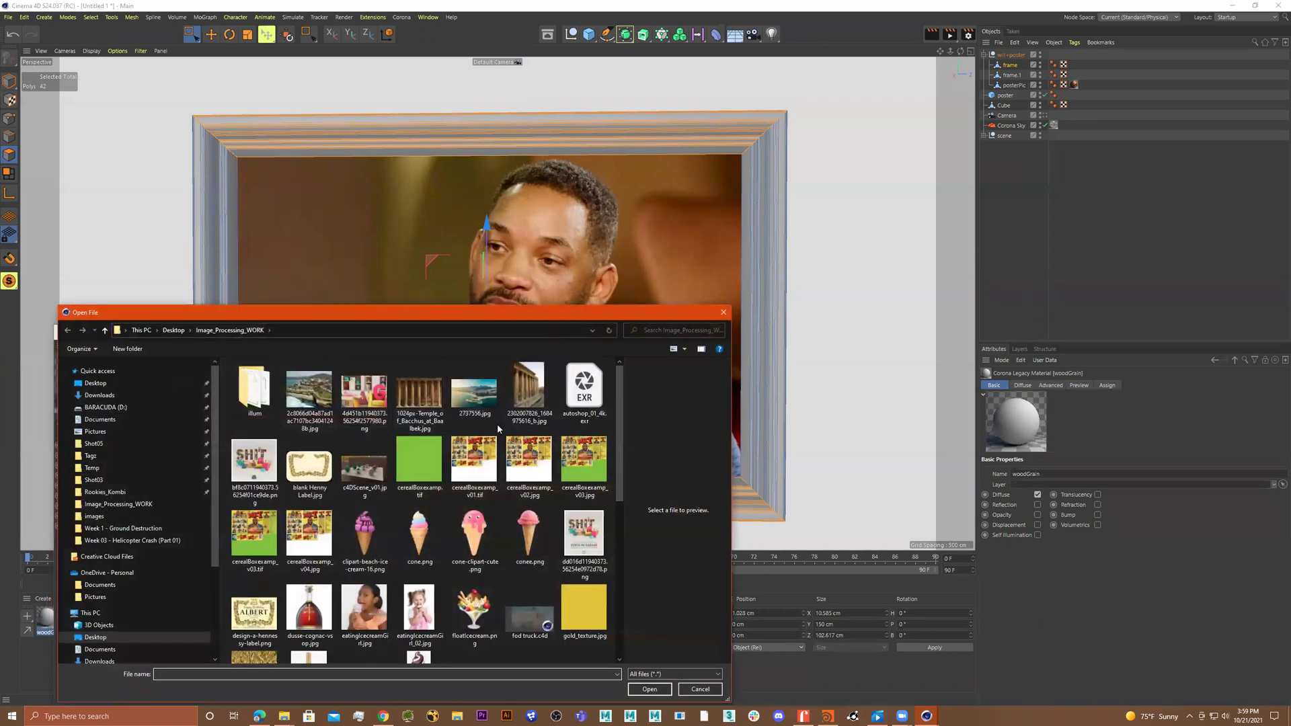
{"action": "scroll", "coordinate": [497, 470], "scroll_direction": "down", "scroll_amount": 5}
{"action": "double_click", "coordinate": [267, 621]}
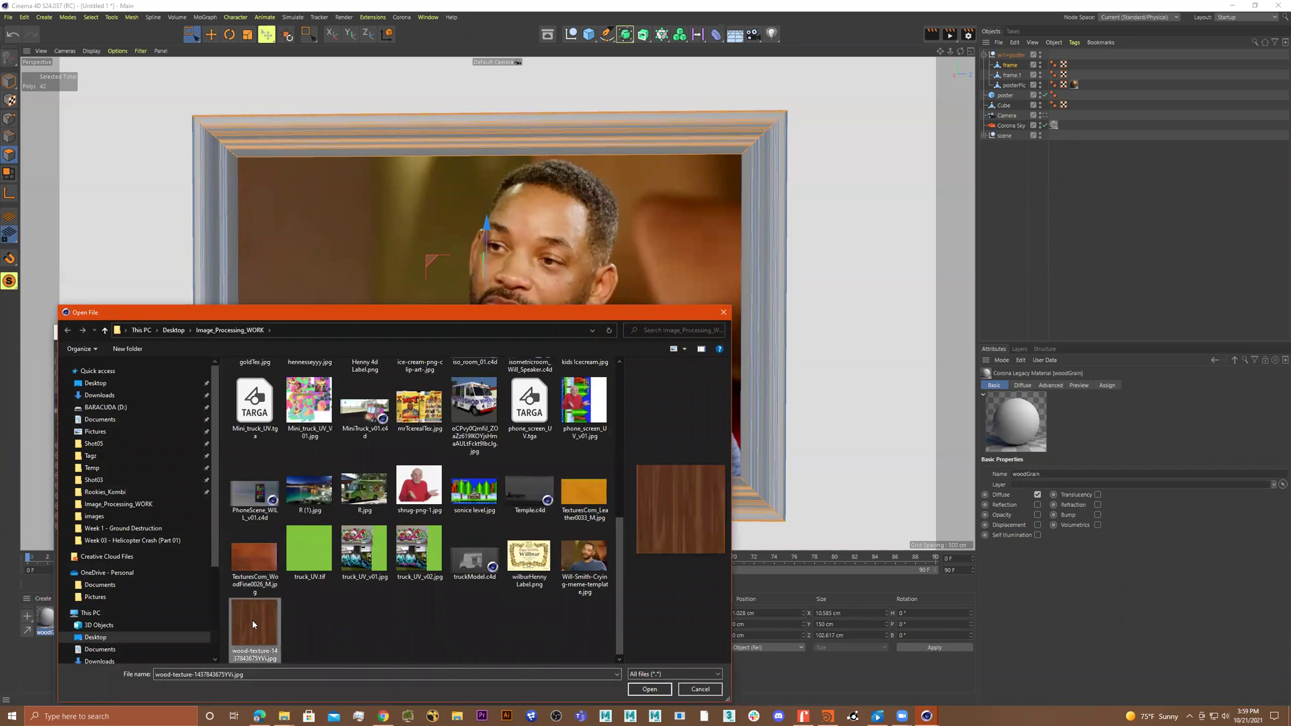
{"action": "left_click", "coordinate": [719, 402]}
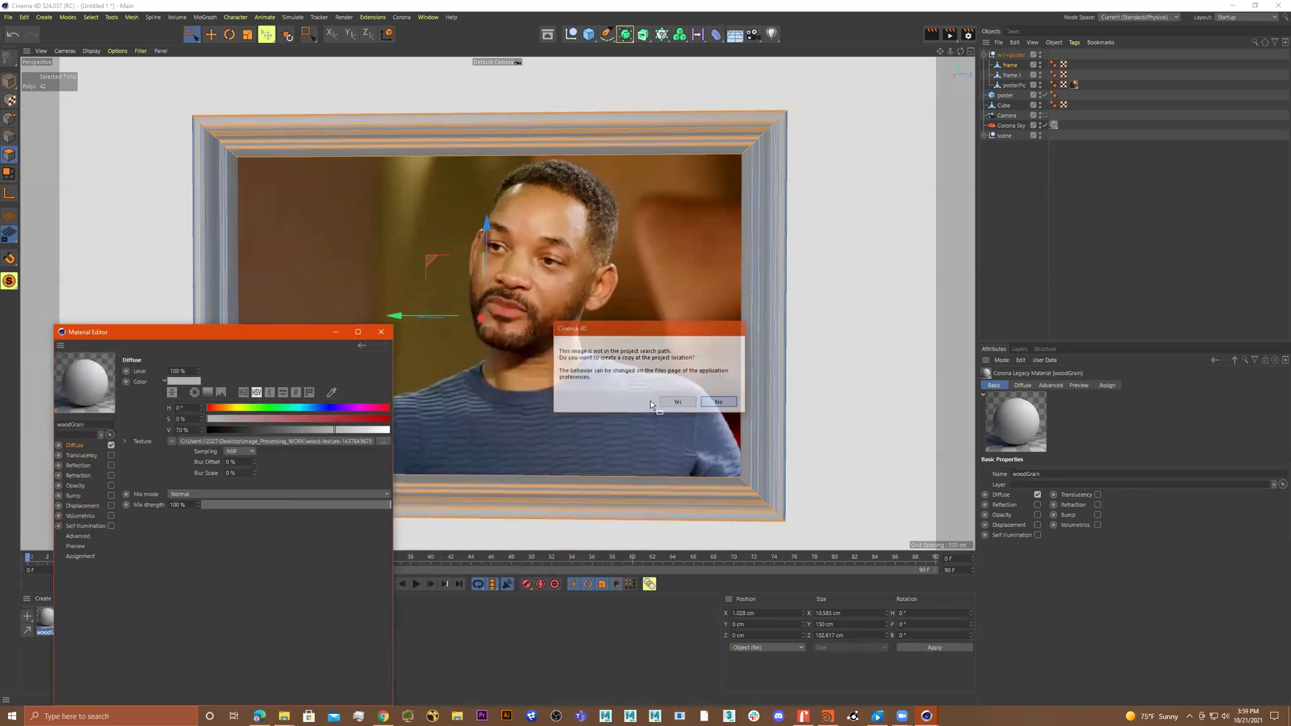
{"action": "left_click", "coordinate": [380, 331]}
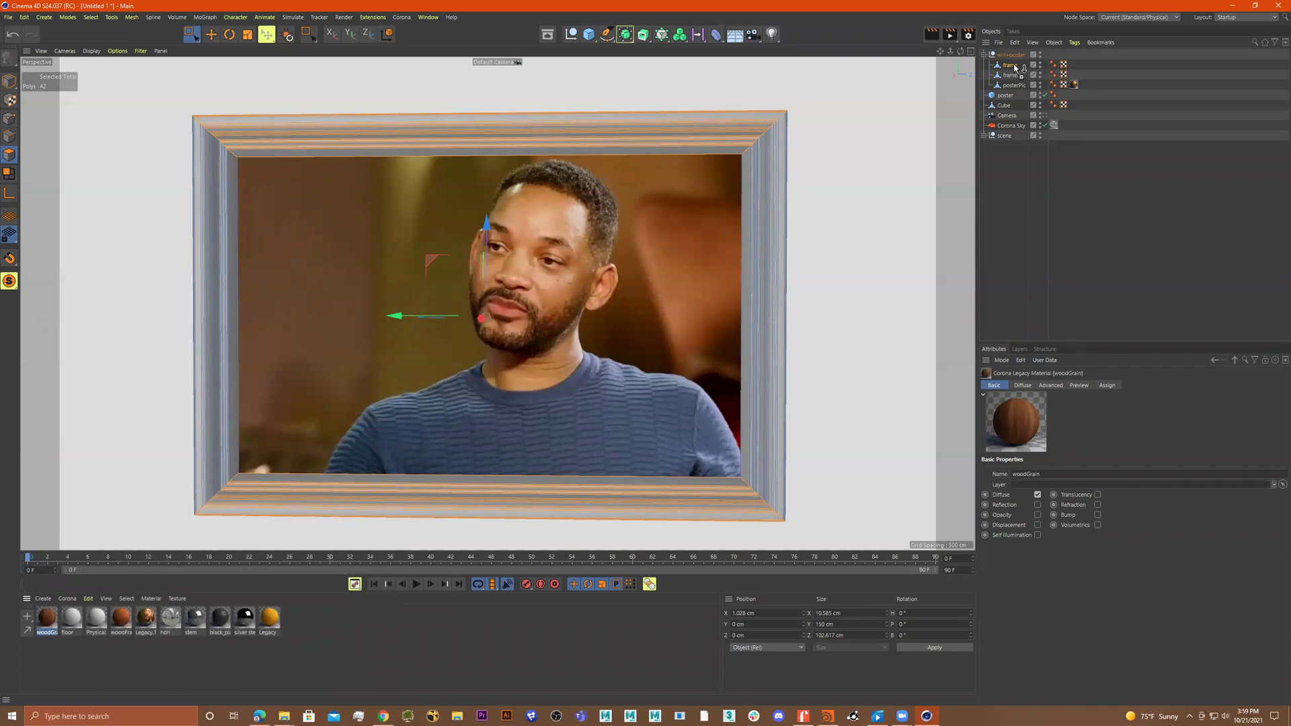
Step: Apply the woodGrain material to the frame object and rename that object frameVert
{"action": "left_click_drag", "start_coordinate": [1014, 65], "coordinate": [1014, 66]}
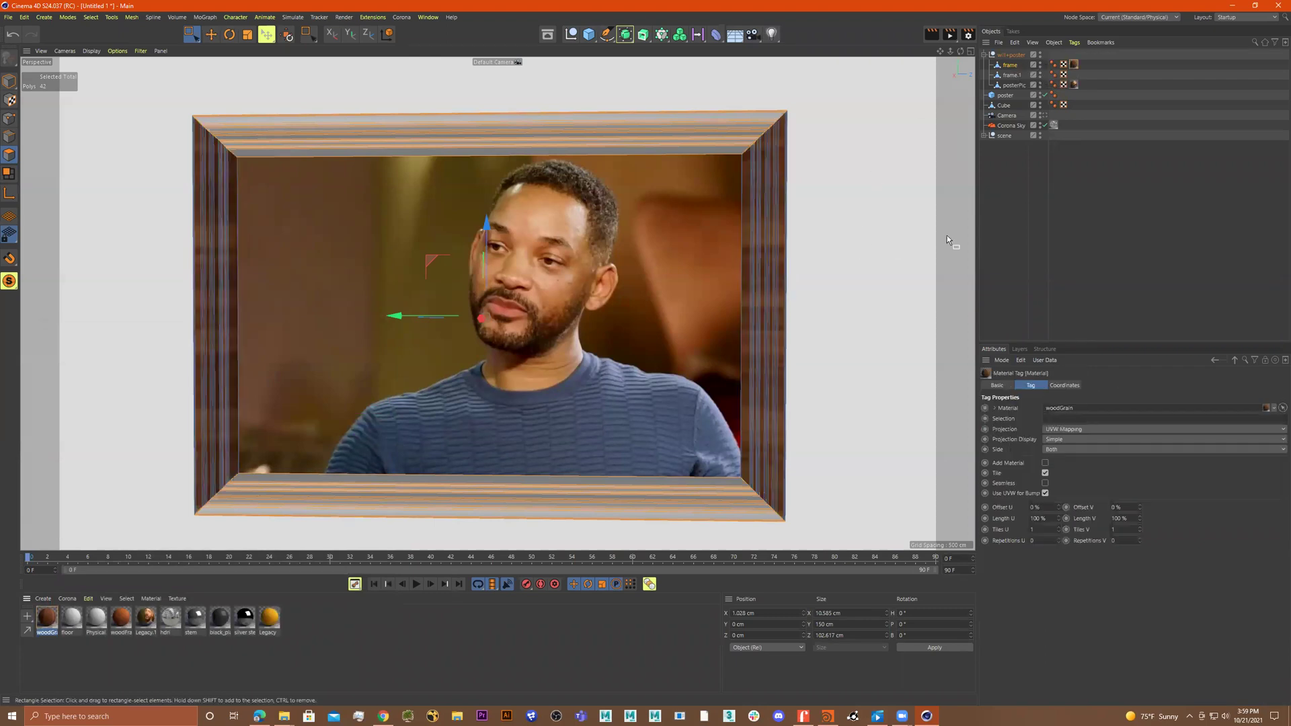
{"action": "left_click", "coordinate": [1084, 279]}
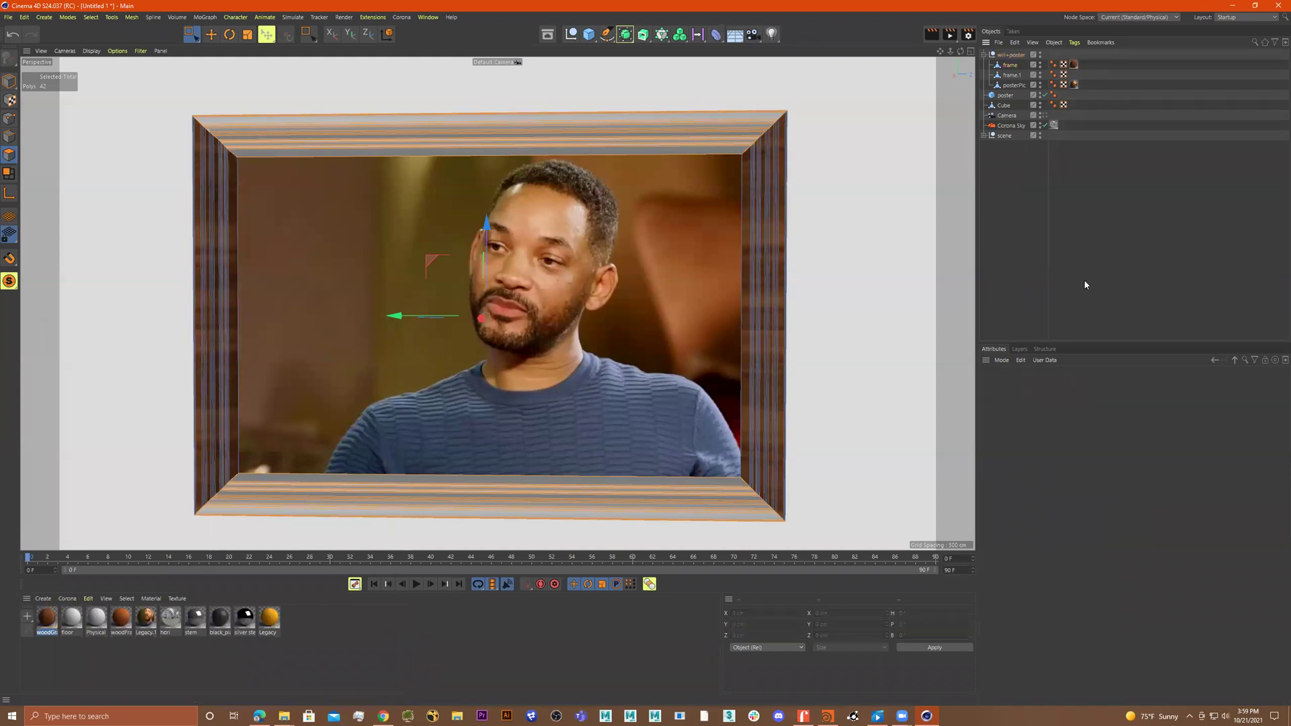
{"action": "double_click", "coordinate": [1015, 66]}
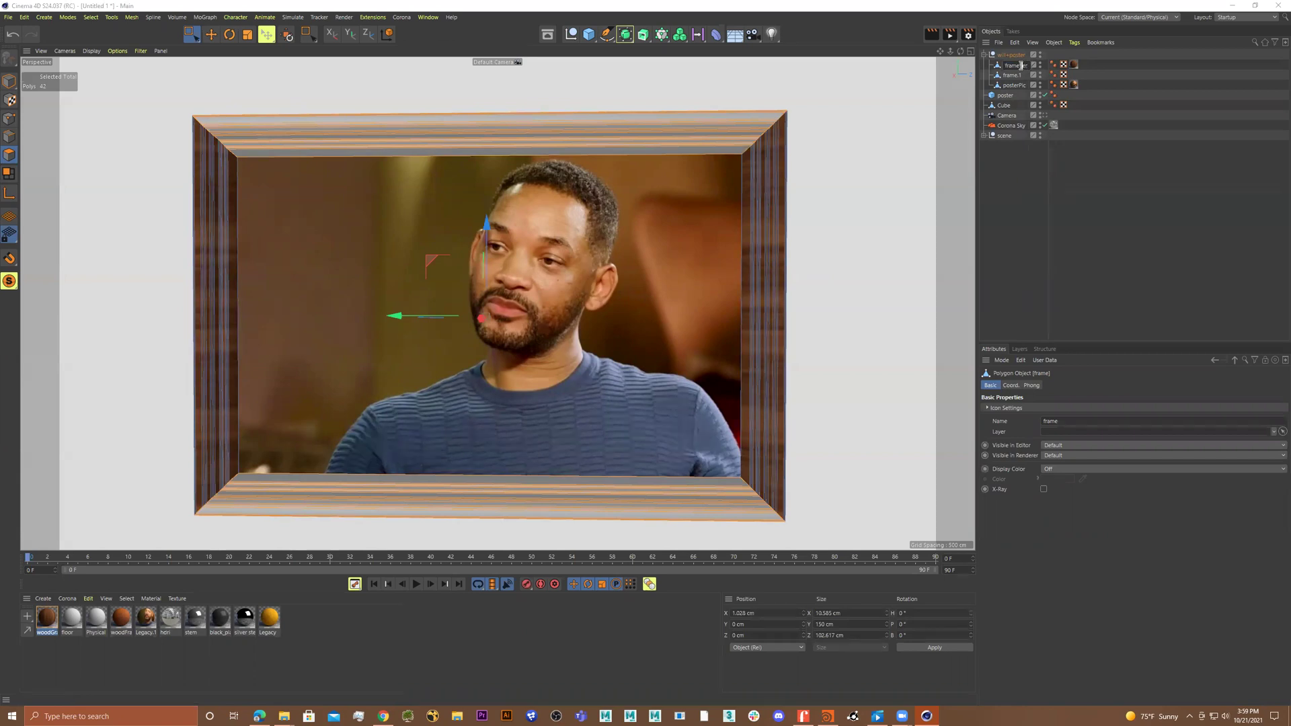
{"action": "type", "text": "Vert"}
{"action": "key", "text": "Return"}
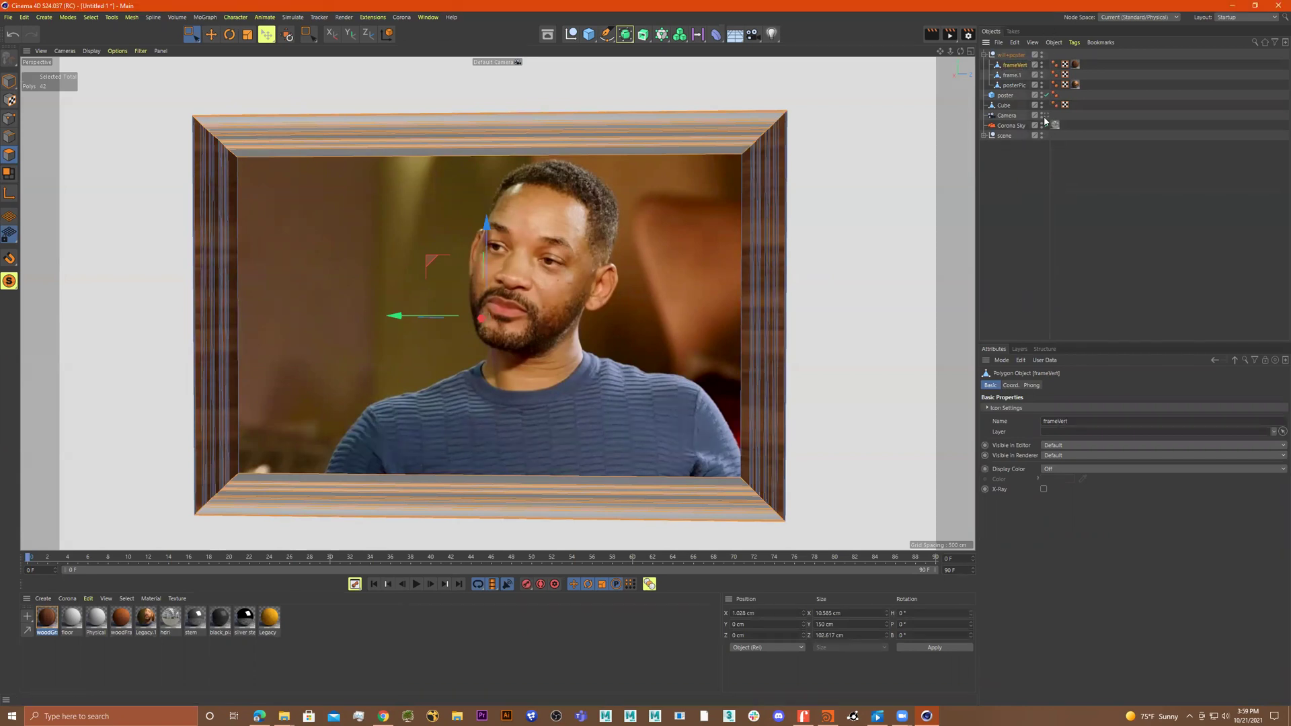
Step: Enable Texture mode and set frameVert's woodGrain material tag projection to Cubic
{"action": "left_click", "coordinate": [1075, 65]}
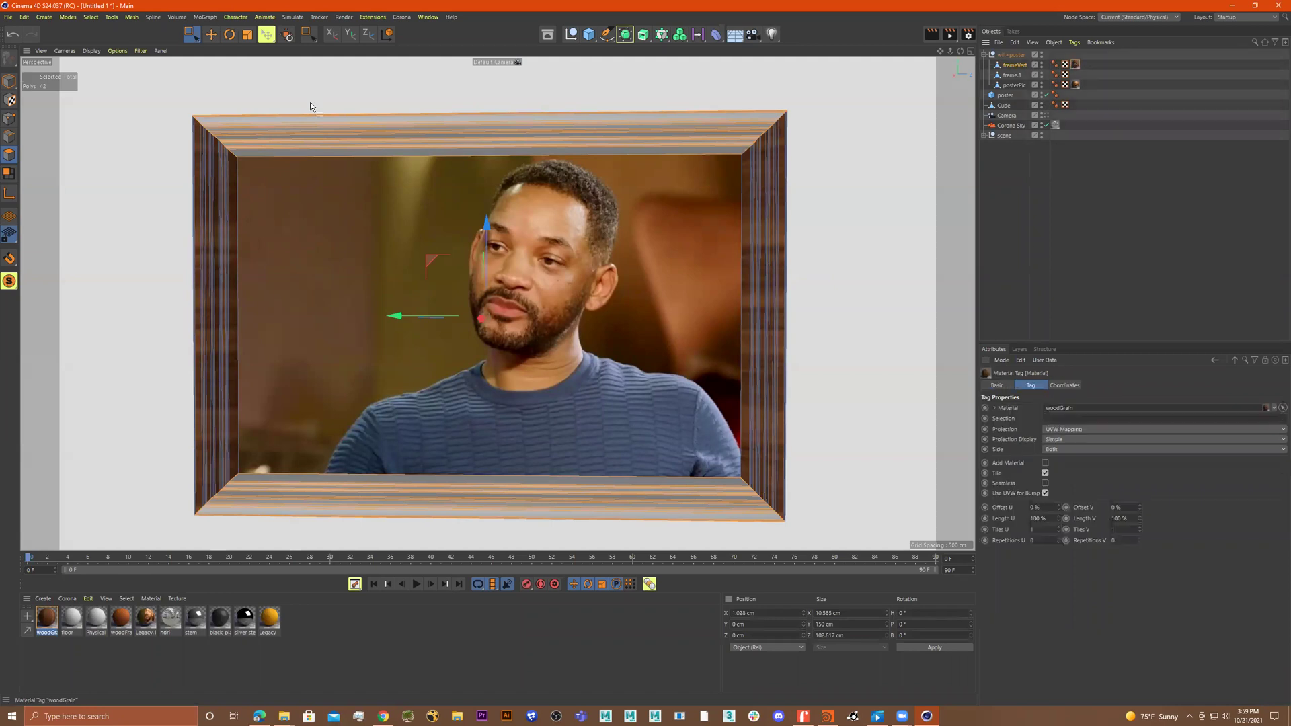
{"action": "left_click", "coordinate": [10, 100]}
{"action": "scroll", "coordinate": [563, 264], "scroll_direction": "up", "scroll_amount": 3}
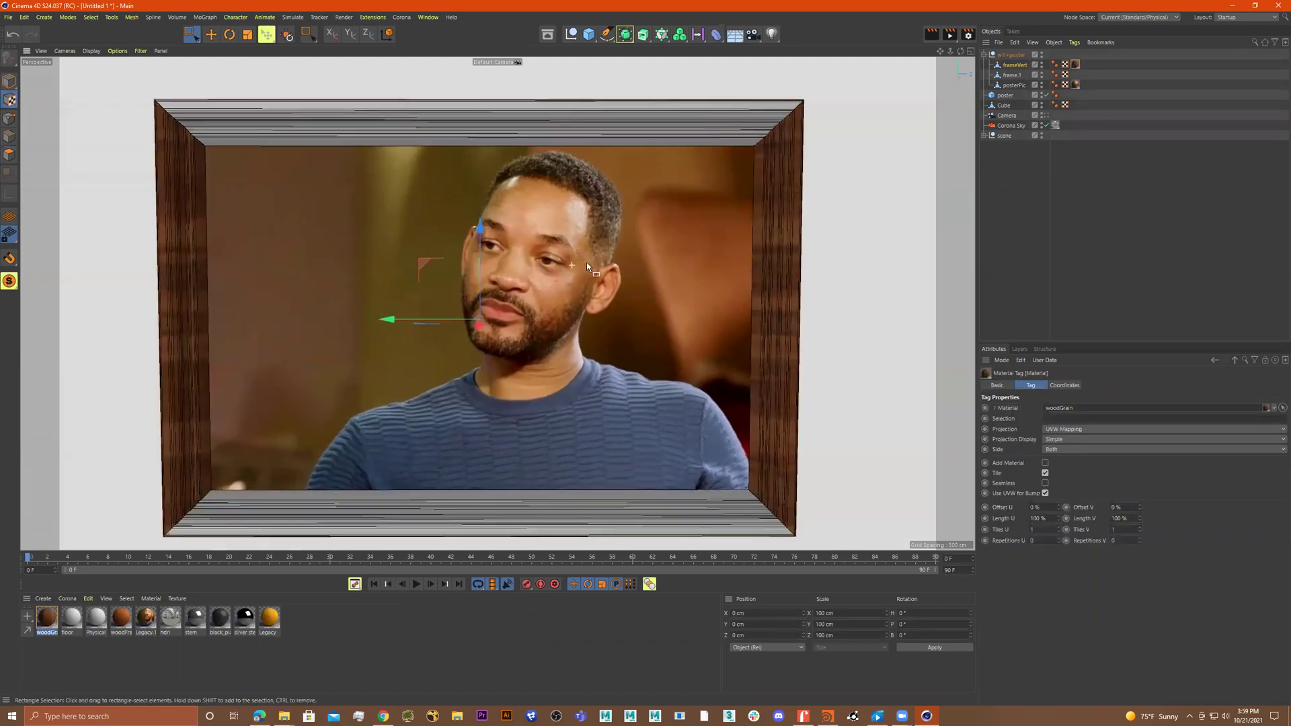
{"action": "left_click", "coordinate": [1104, 428]}
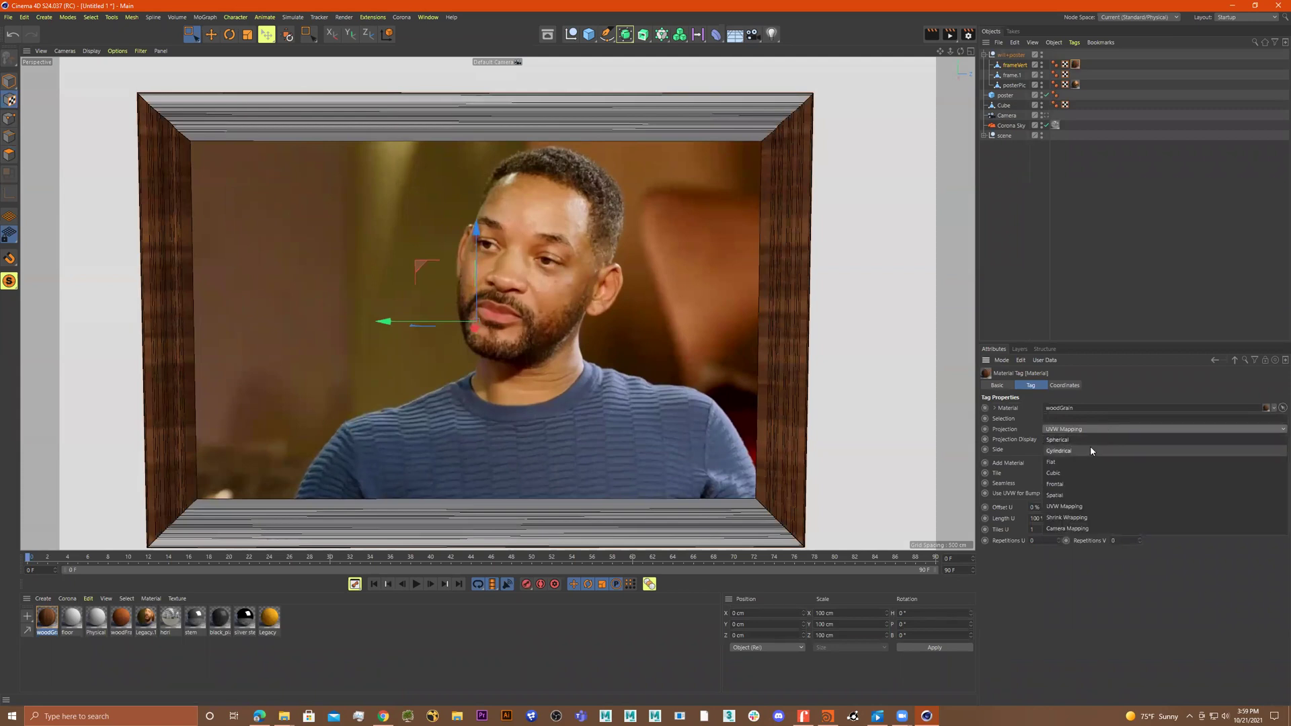
{"action": "left_click", "coordinate": [1090, 473]}
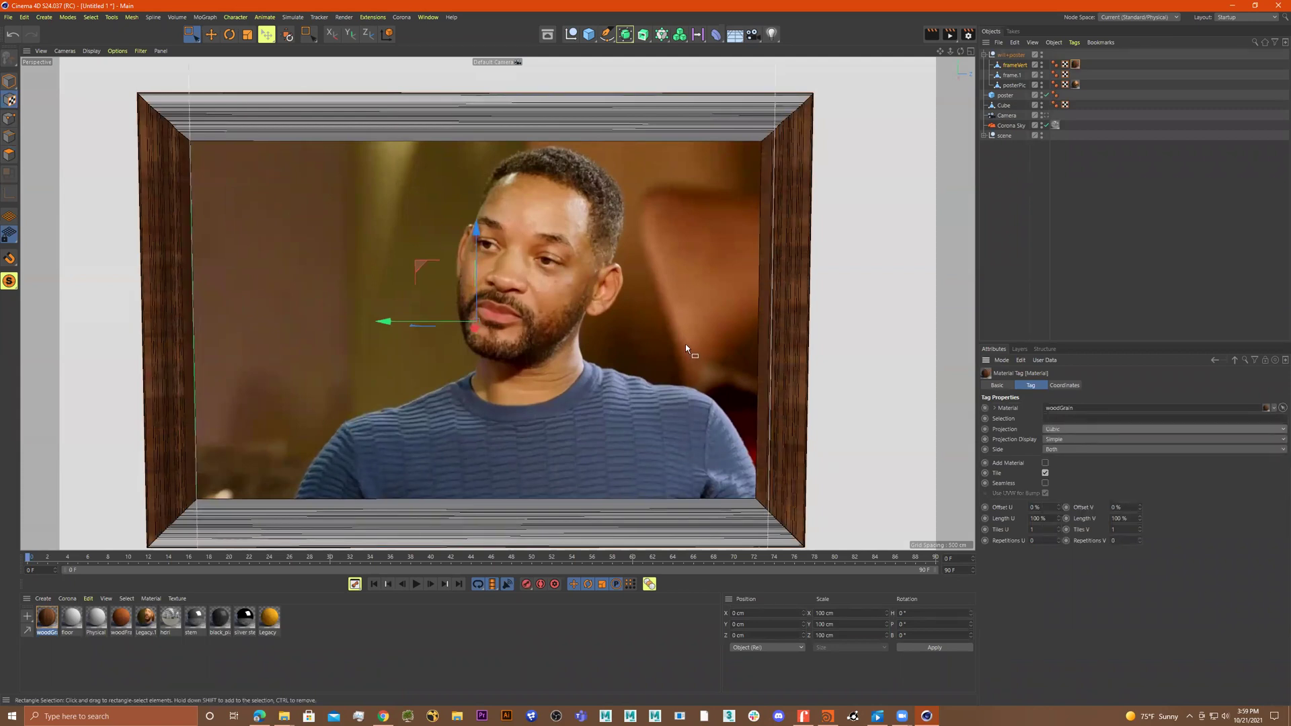
Step: Rotate frameVert's cubic texture projection to a pitch of 90° and move it to about -14 cm in Y
{"action": "scroll", "coordinate": [681, 336], "scroll_direction": "down", "scroll_amount": 4}
{"action": "scroll", "coordinate": [666, 334], "scroll_direction": "up", "scroll_amount": 1}
{"action": "key", "text": "r"}
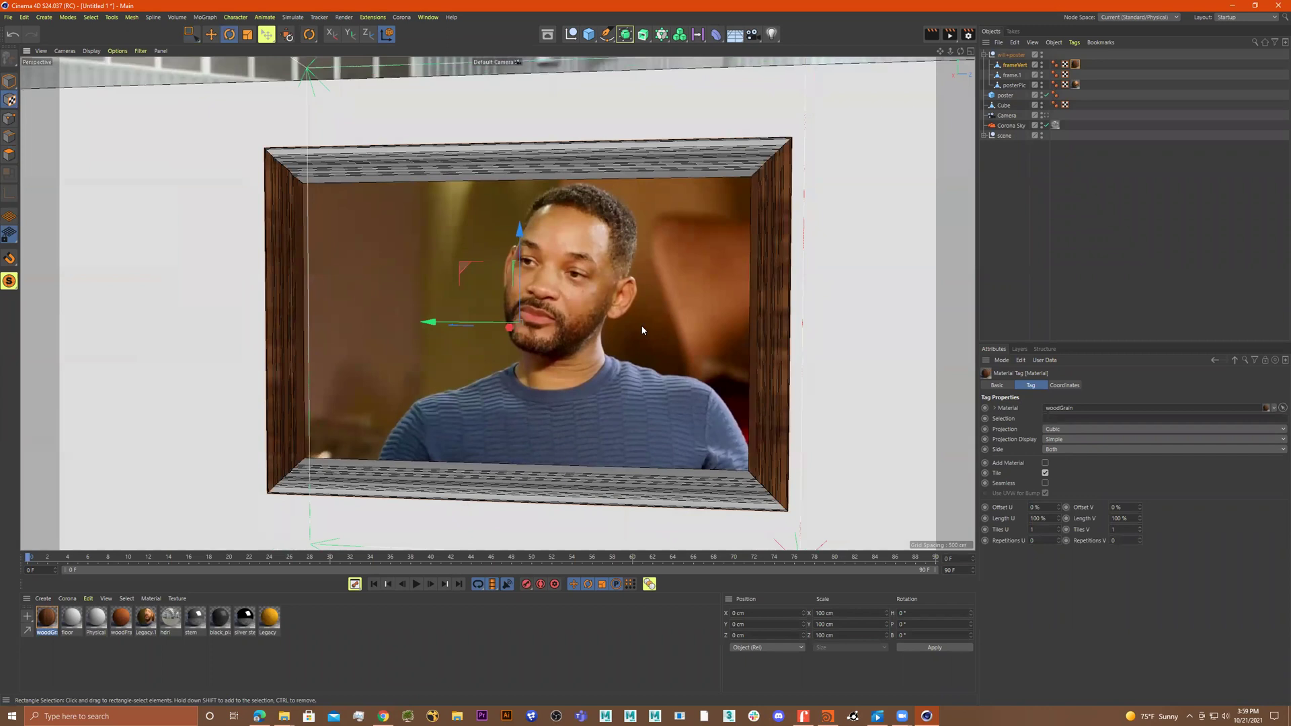
{"action": "left_click_drag", "start_coordinate": [567, 295], "coordinate": [457, 246]}
{"action": "key", "text": "ctrl+z"}
{"action": "left_click_drag", "start_coordinate": [563, 288], "coordinate": [462, 242]}
{"action": "key", "text": "e"}
{"action": "left_click_drag", "start_coordinate": [608, 323], "coordinate": [666, 325]}
{"action": "scroll", "coordinate": [657, 325], "scroll_direction": "down", "scroll_amount": 2}
{"action": "scroll", "coordinate": [659, 325], "scroll_direction": "down", "scroll_amount": 2}
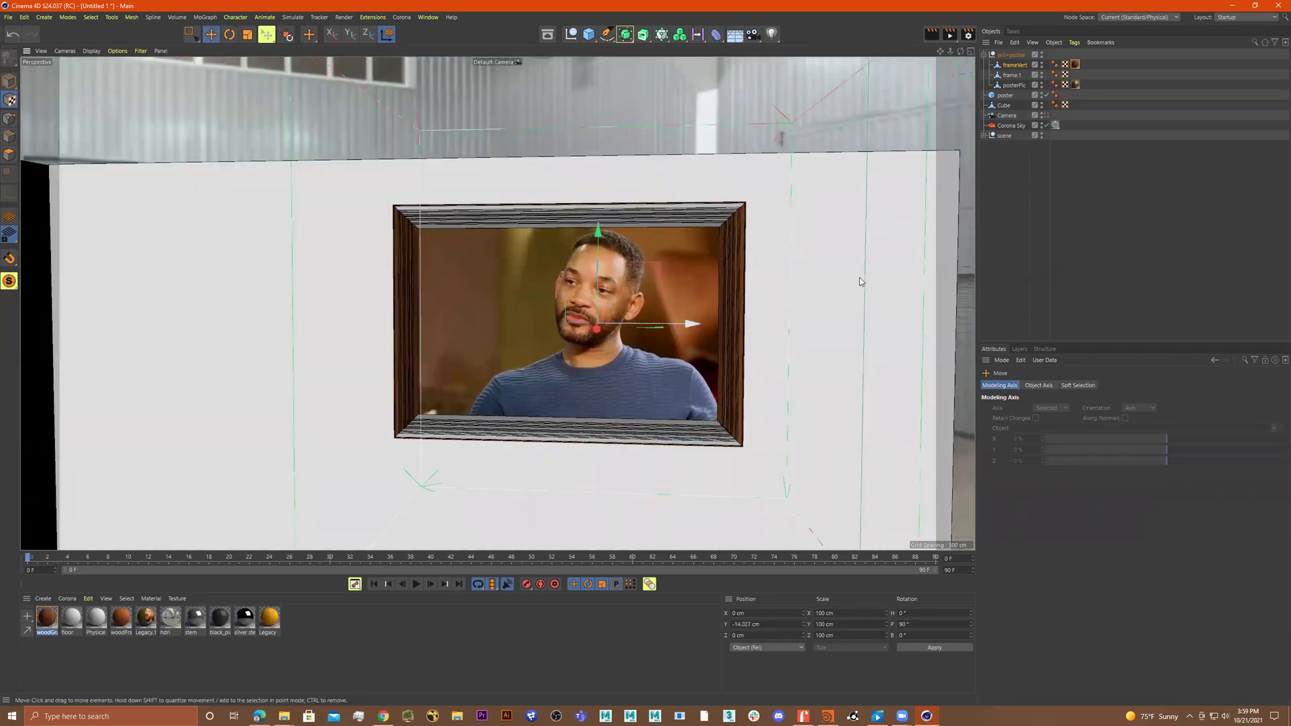
Step: Copy frameVert's woodGrain material tag onto frame.1 and rename that object frameHoriz
{"action": "left_click", "coordinate": [1075, 65]}
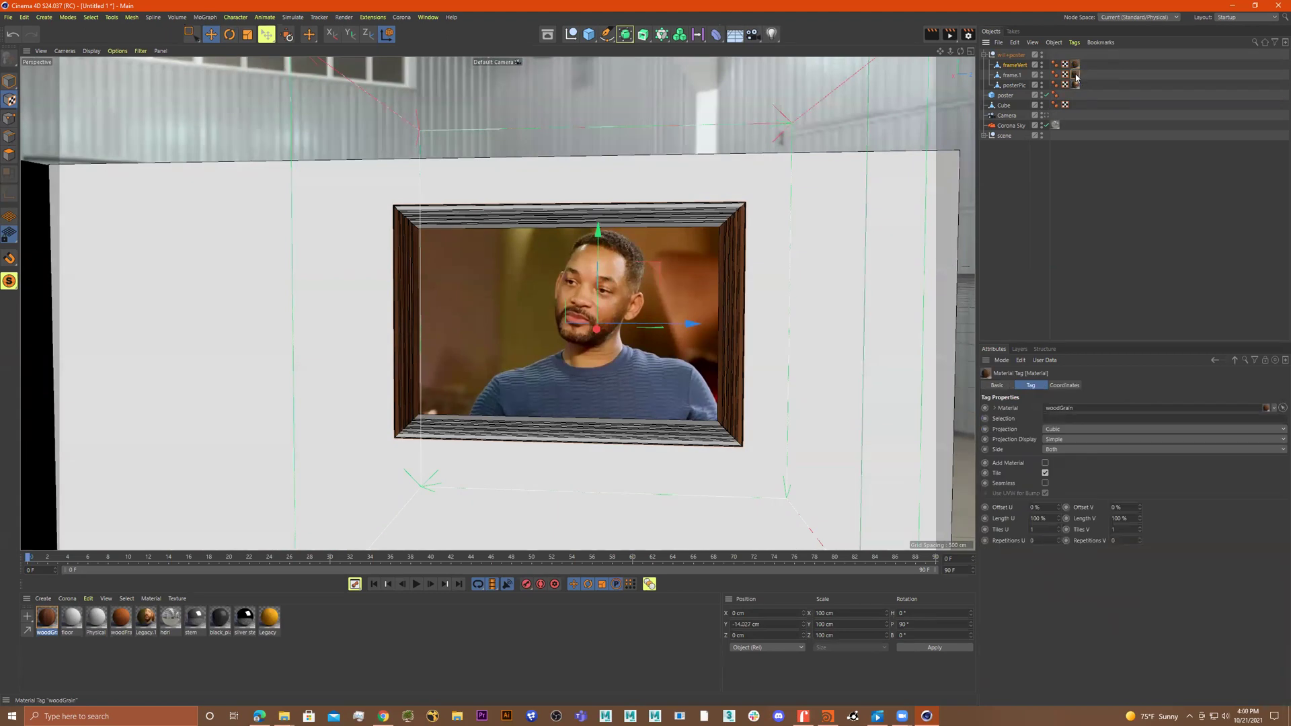
{"action": "left_click_drag", "start_coordinate": [1076, 77], "coordinate": [1076, 76], "text": "ctrl"}
{"action": "left_click", "coordinate": [1022, 74]}
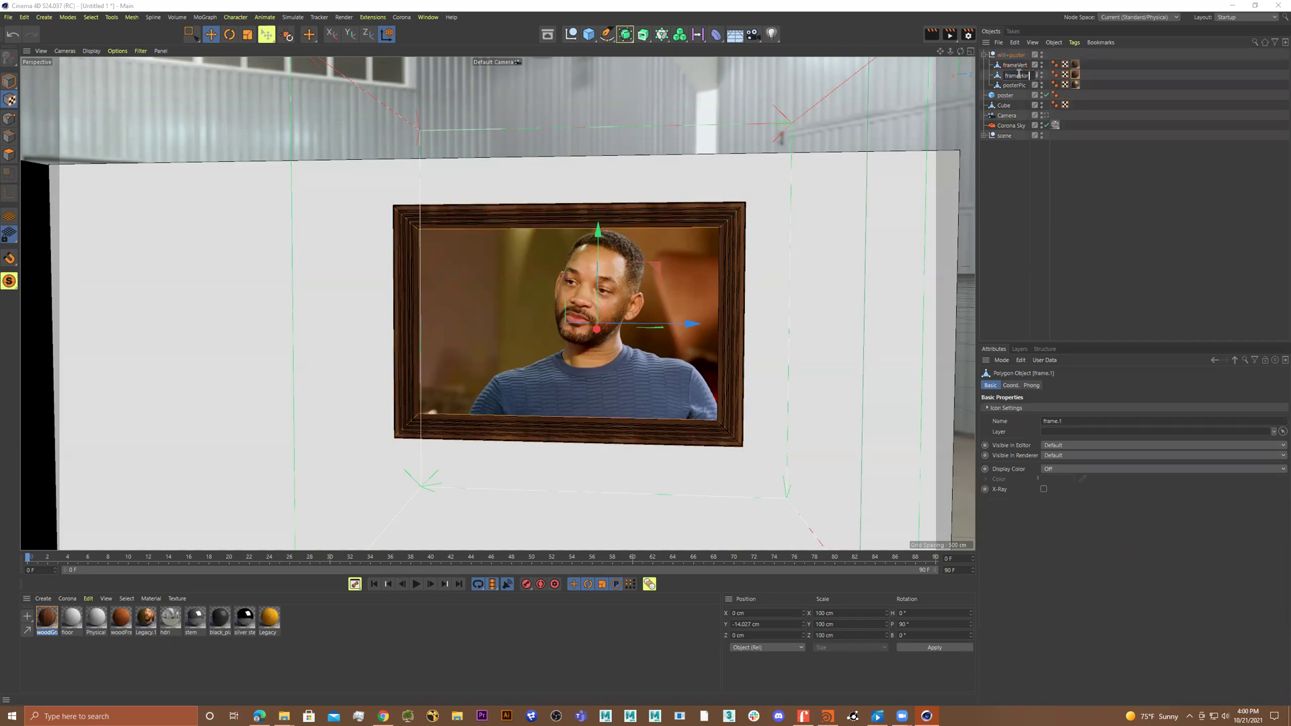
{"action": "type", "text": "frameHoriz"}
{"action": "key", "text": "Return"}
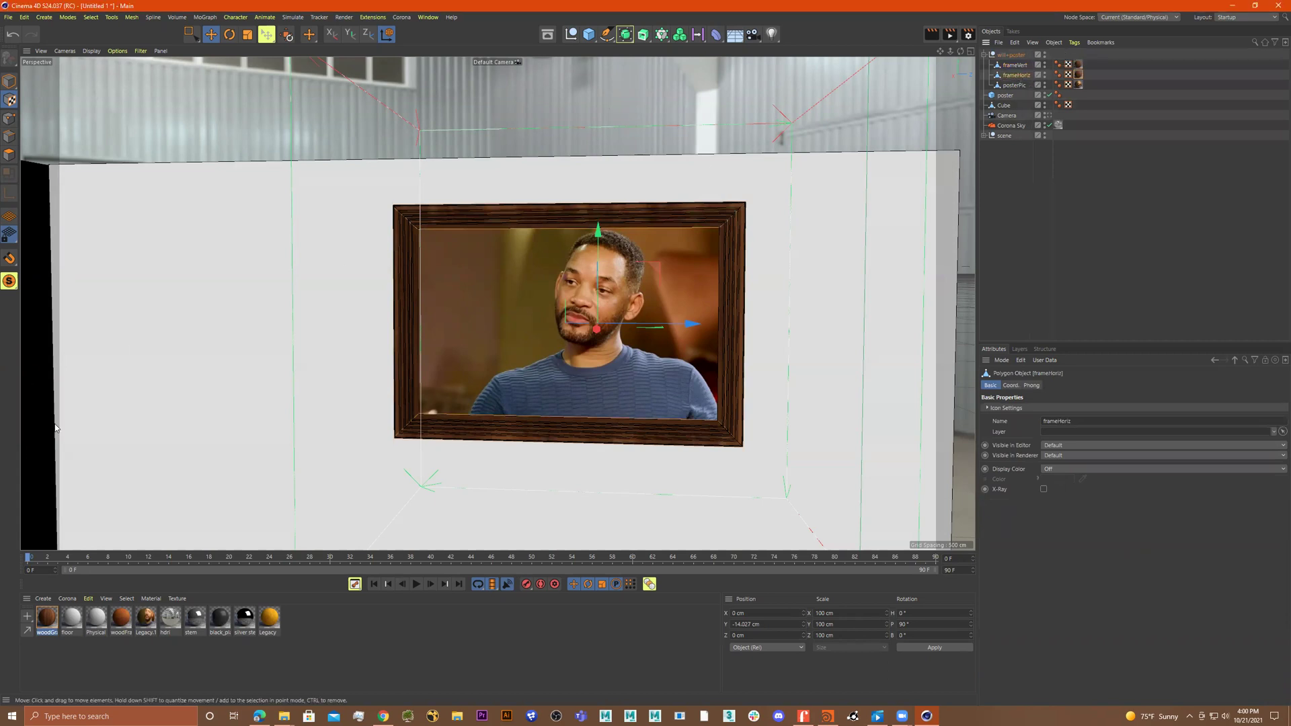
Step: Rotate frameHoriz's cubic texture projection to a pitch of 0° and move it to about 1.7 cm in Y
{"action": "key", "text": "r"}
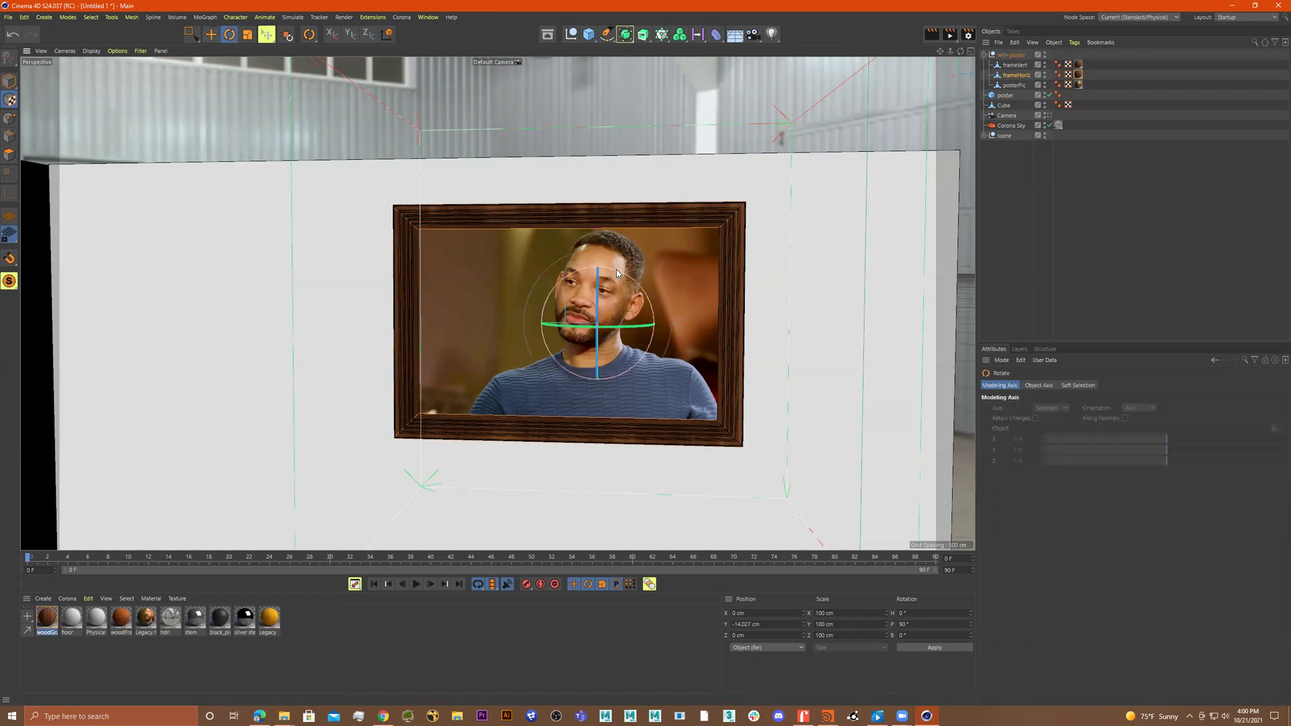
{"action": "left_click_drag", "start_coordinate": [656, 290], "coordinate": [619, 326]}
{"action": "key", "text": "e"}
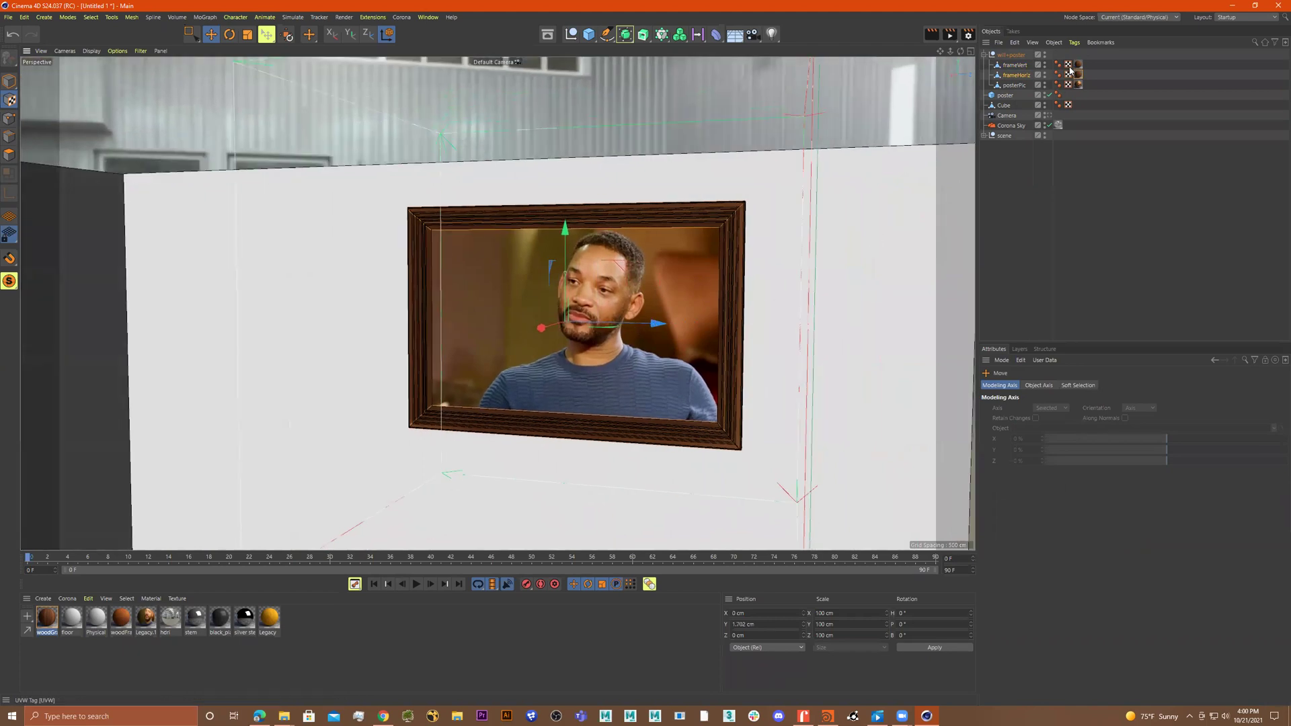
{"action": "left_click", "coordinate": [1076, 66]}
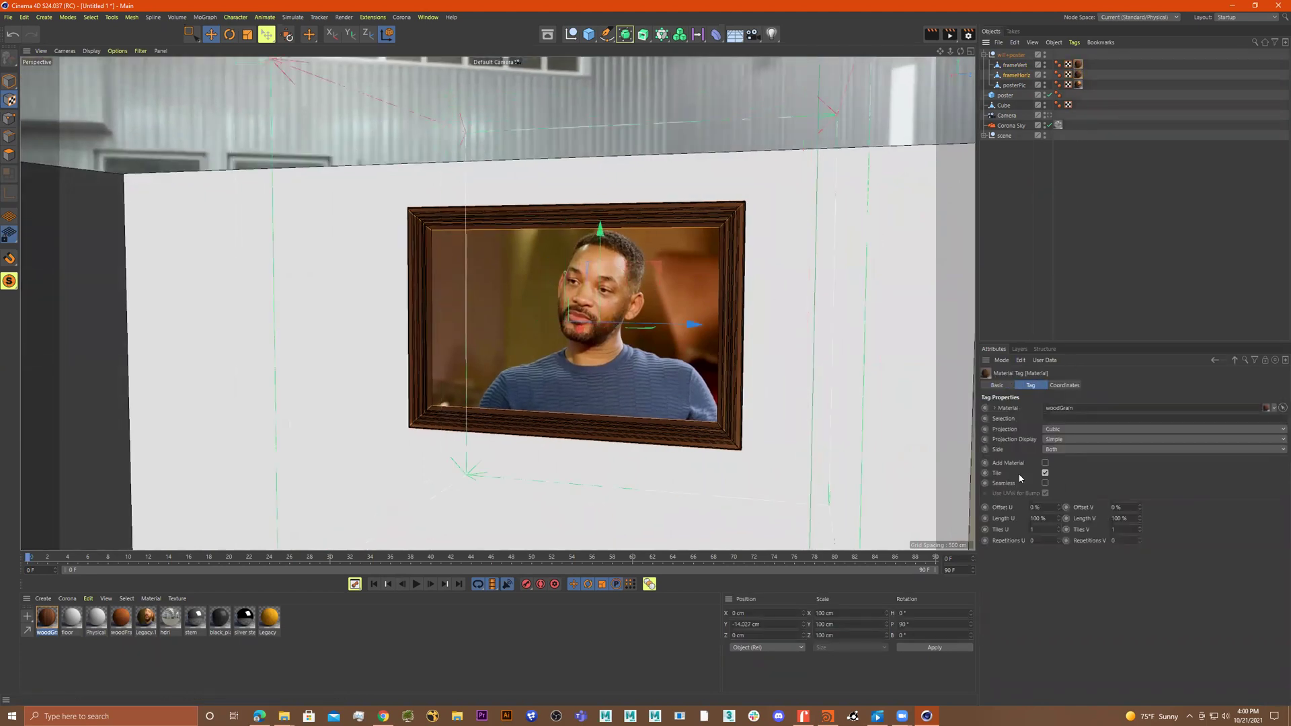
Step: Test-render a closer view of the picture frame to check the wood grain, and stop the render
{"action": "scroll", "coordinate": [680, 353], "scroll_direction": "up", "scroll_amount": 2}
{"action": "mouse_move", "coordinate": [699, 351]}
{"action": "left_mouse_down", "text": "alt"}
{"action": "mouse_move", "coordinate": [743, 349]}
{"action": "mouse_move", "coordinate": [699, 332]}
{"action": "left_mouse_up", "text": "alt"}
{"action": "scroll", "coordinate": [699, 330], "scroll_direction": "up", "scroll_amount": 3}
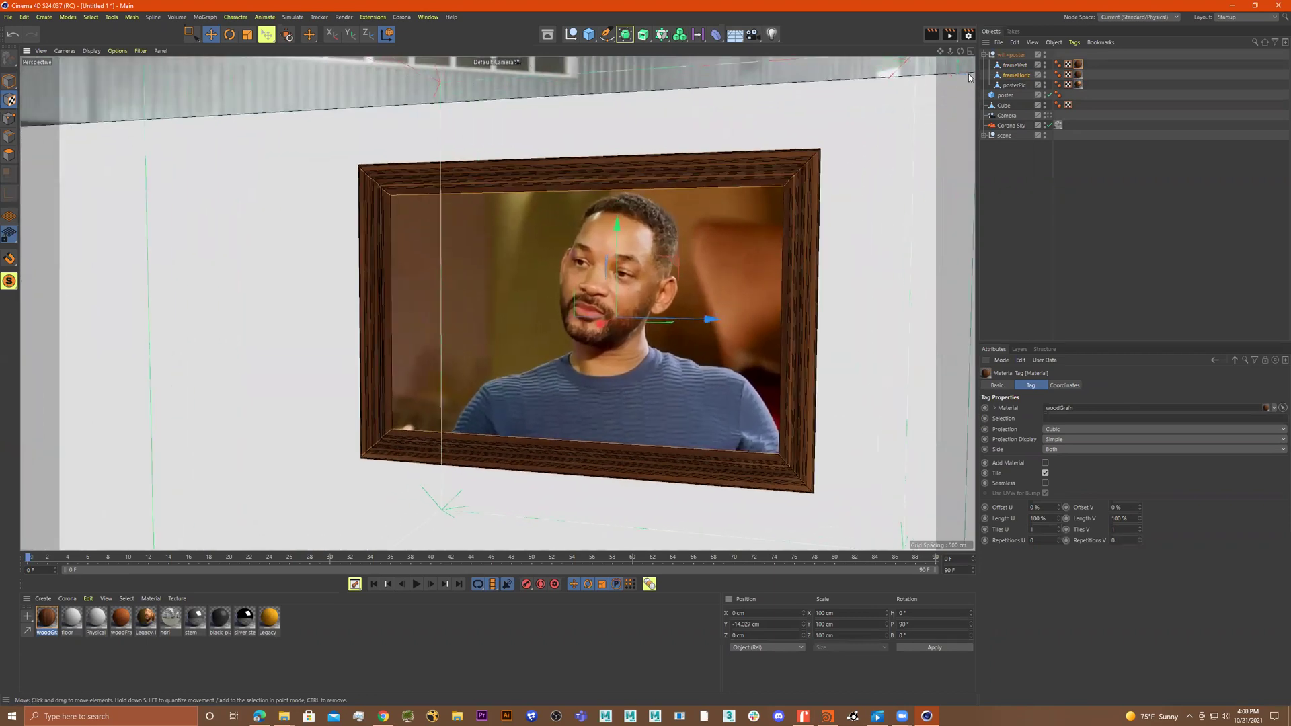
{"action": "left_click", "coordinate": [949, 34]}
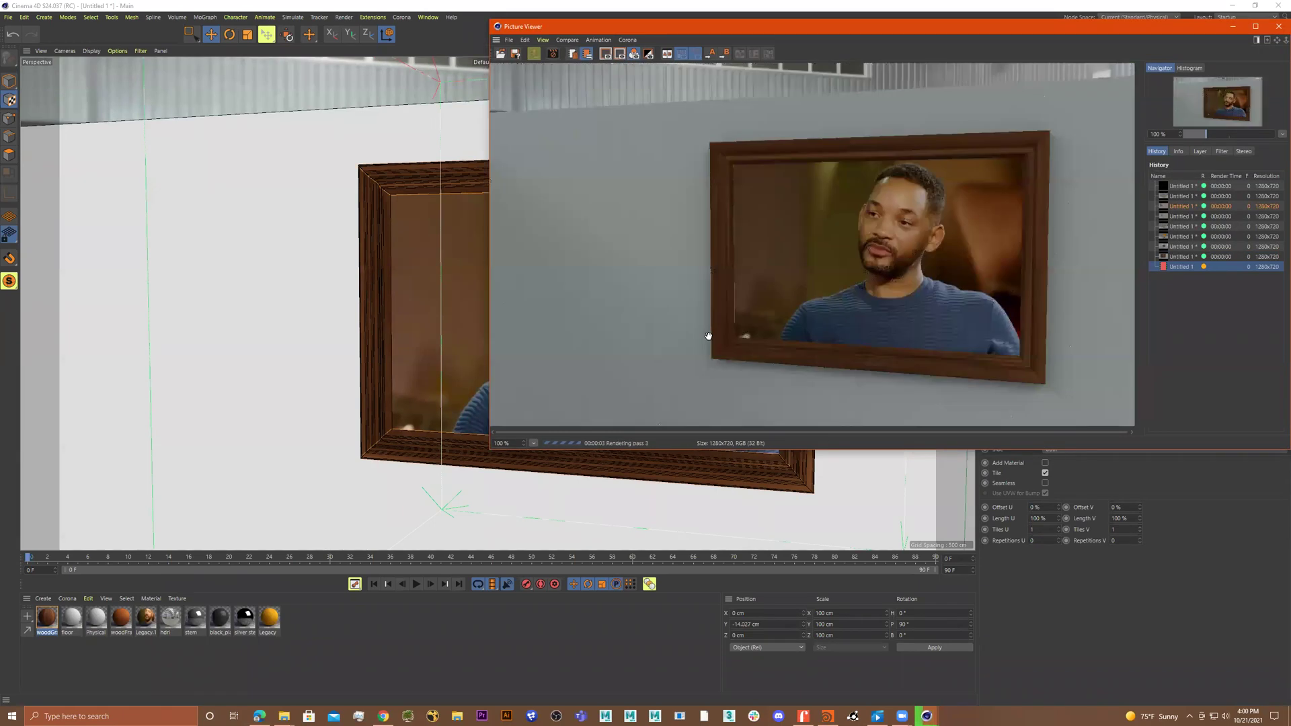
{"action": "left_click", "coordinate": [1278, 26]}
{"action": "left_click", "coordinate": [662, 395]}
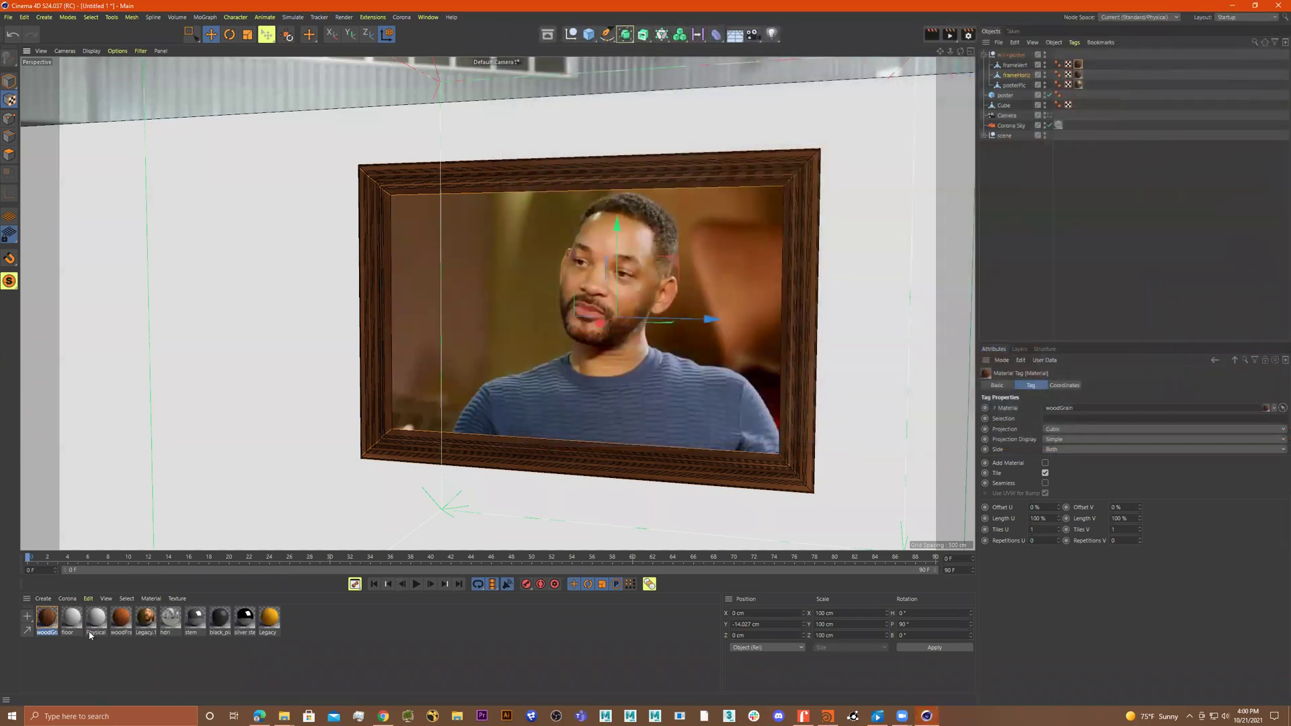
Step: Set the woodGrain material's viewport preview size to 1024x1024 and close its editor
{"action": "double_click", "coordinate": [46, 617]}
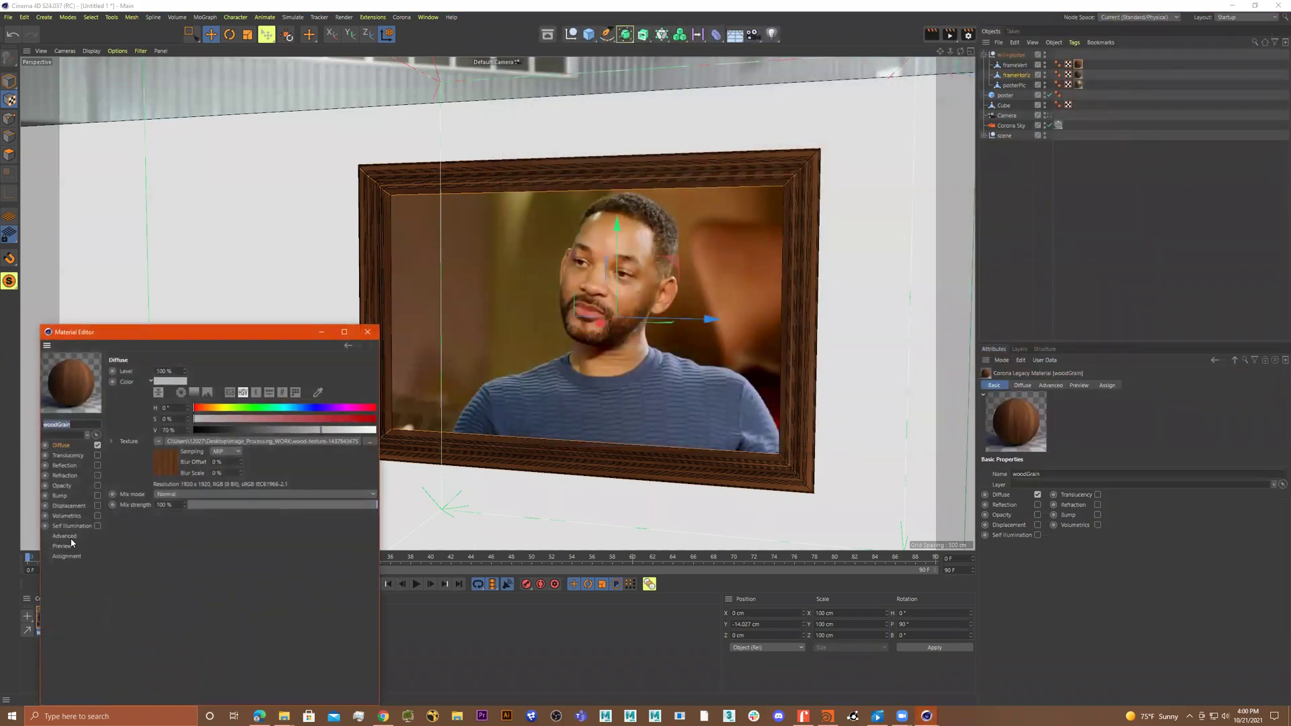
{"action": "left_click", "coordinate": [63, 546]}
{"action": "left_click", "coordinate": [230, 369]}
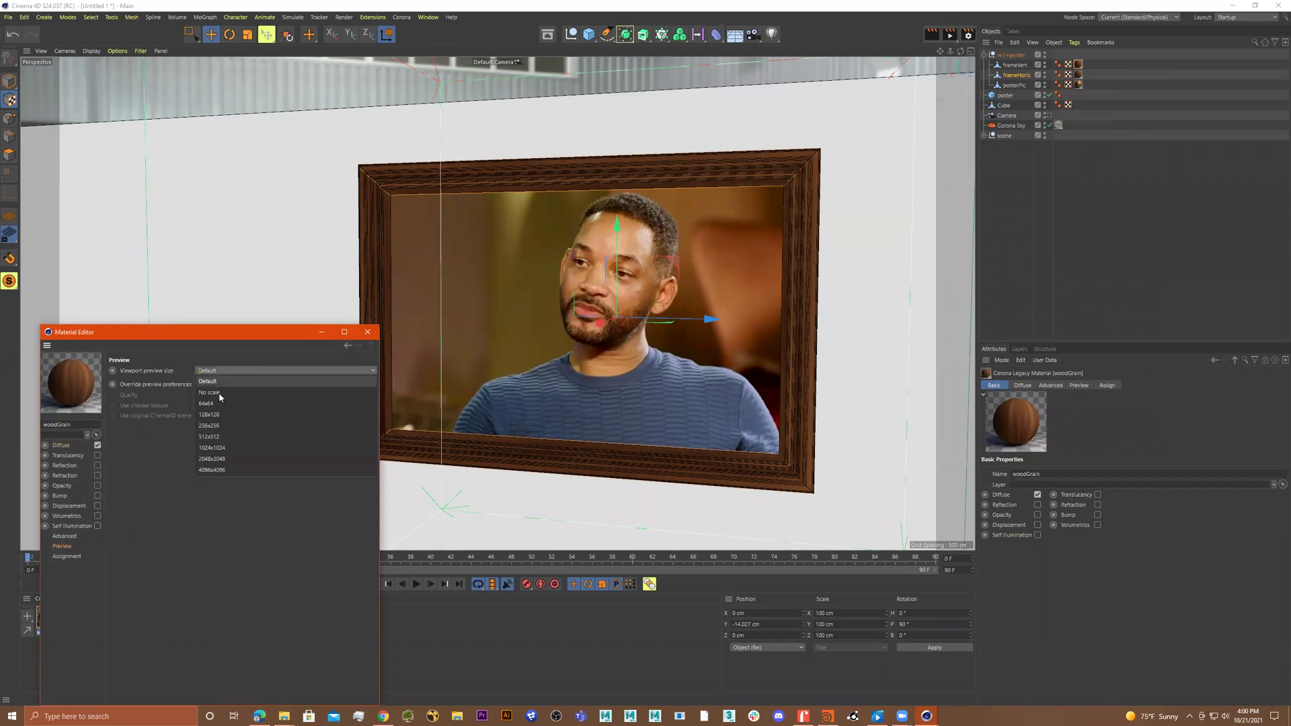
{"action": "left_click", "coordinate": [275, 447]}
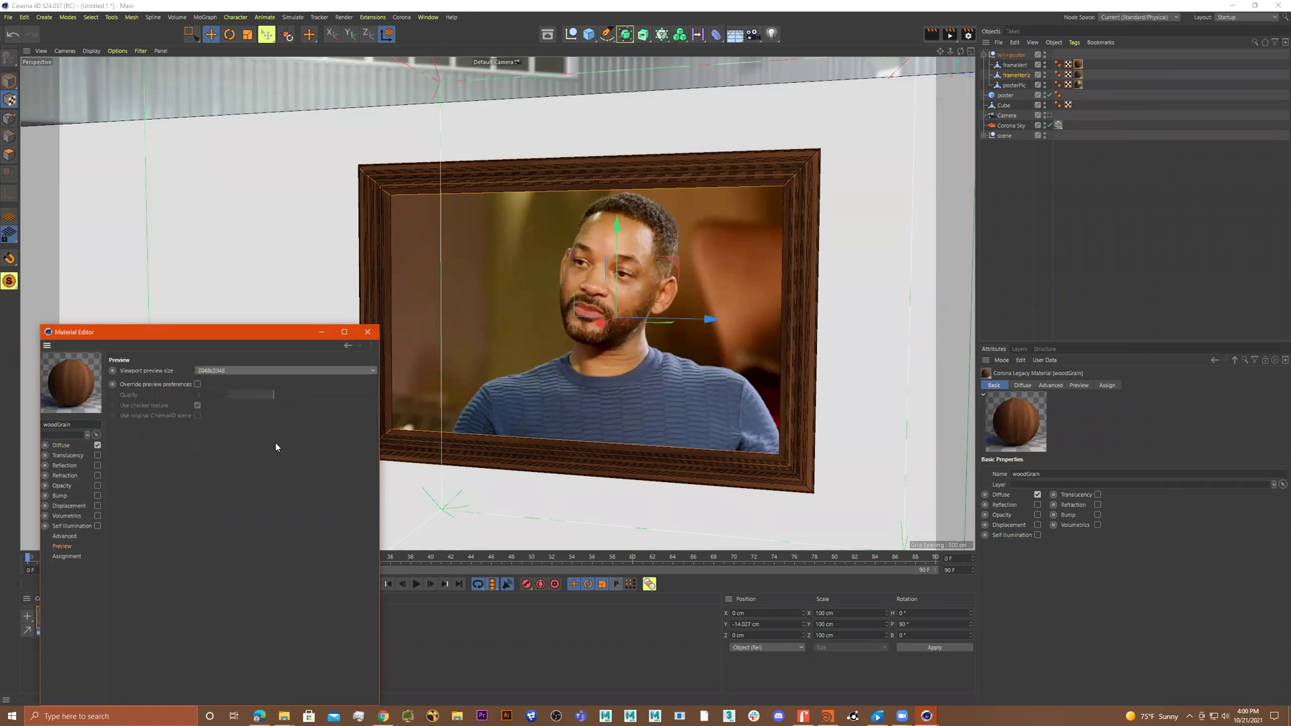
{"action": "left_click", "coordinate": [368, 332]}
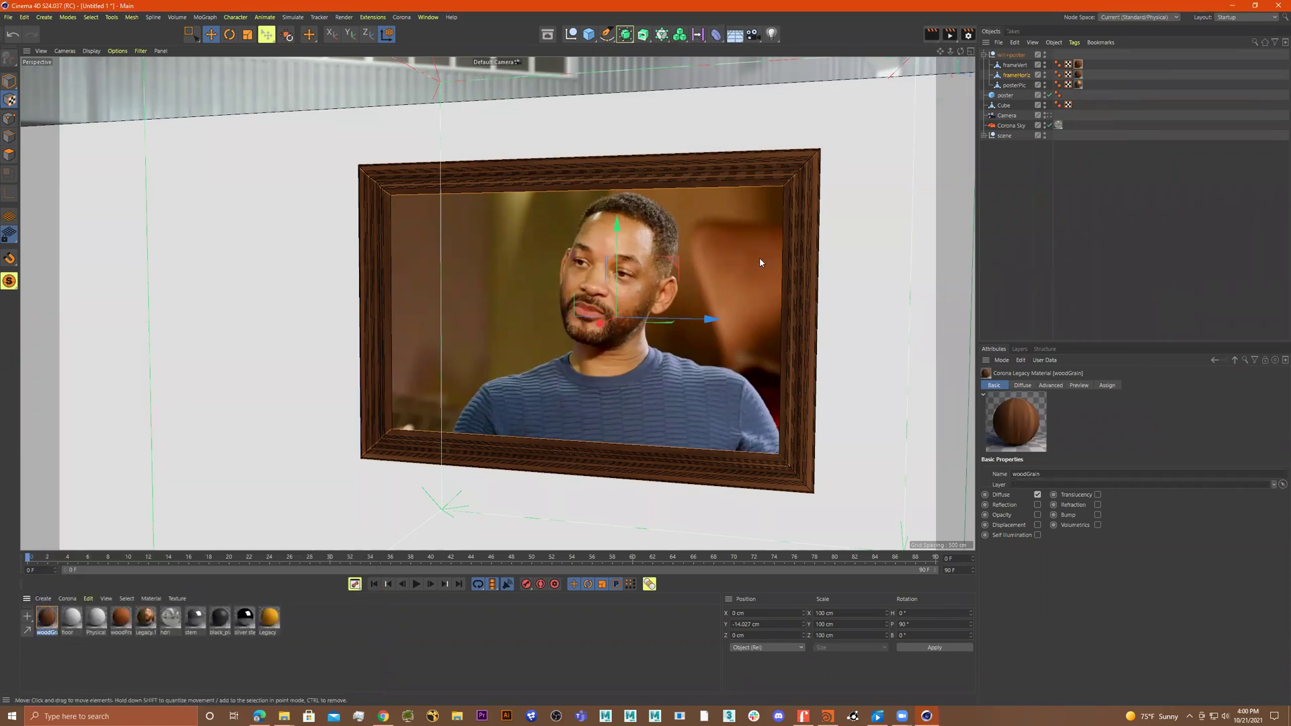
Step: Render a tighter close-up of the picture frame, inspect the grain on its rails, and stop the render
{"action": "left_click_drag", "start_coordinate": [726, 267], "coordinate": [761, 264], "text": "alt"}
{"action": "right_click_drag", "start_coordinate": [761, 264], "coordinate": [790, 233], "text": "alt"}
{"action": "left_click_drag", "start_coordinate": [790, 229], "coordinate": [781, 229], "text": "alt"}
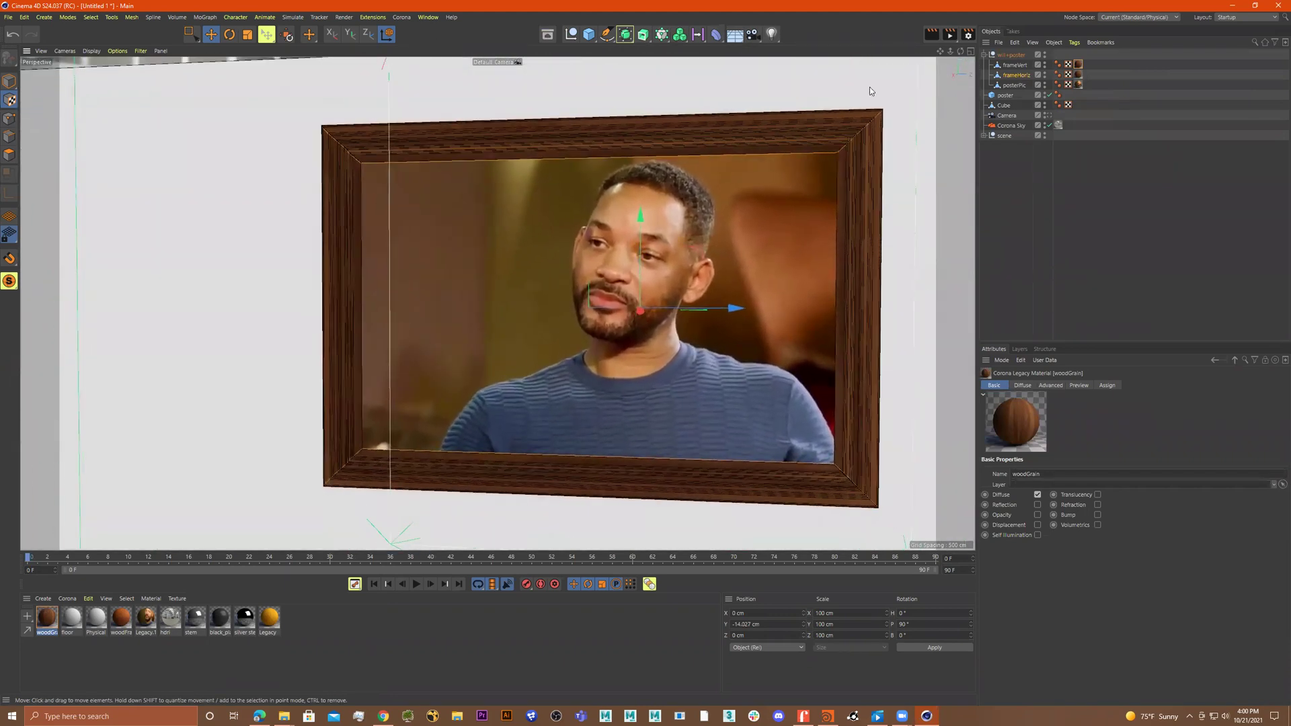
{"action": "left_click", "coordinate": [950, 36]}
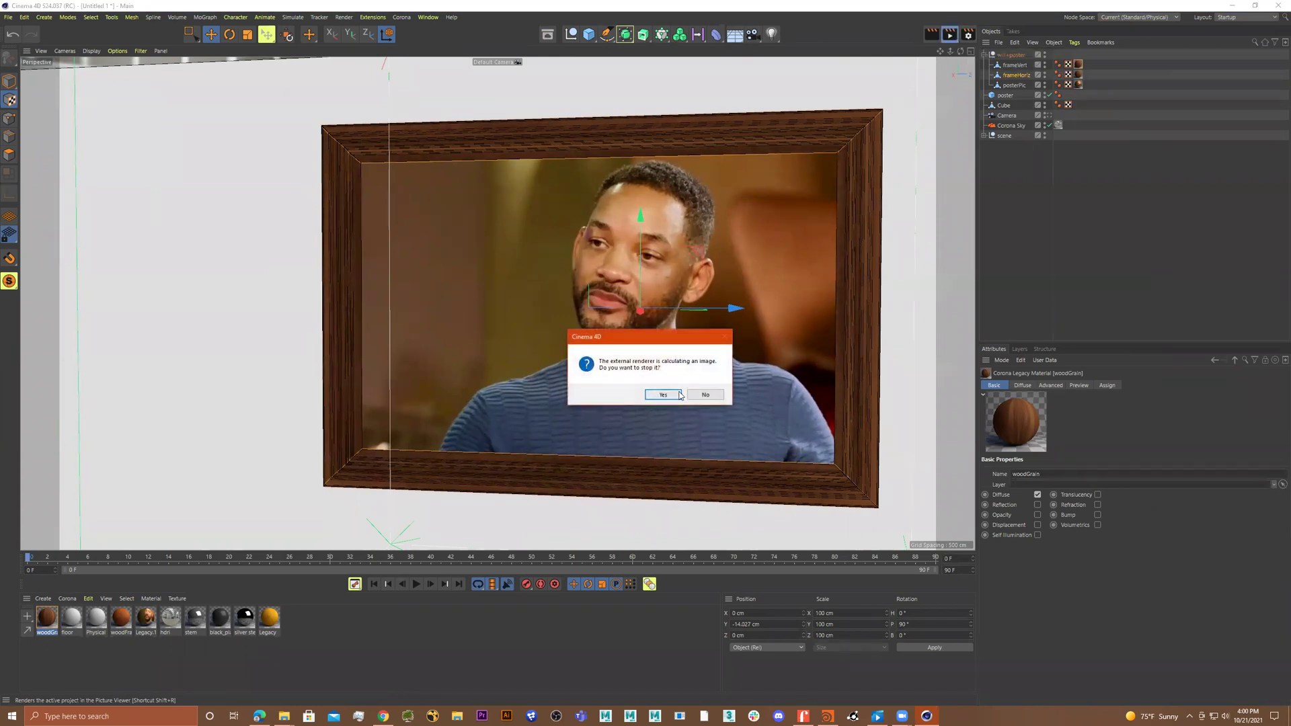
{"action": "left_click", "coordinate": [678, 394]}
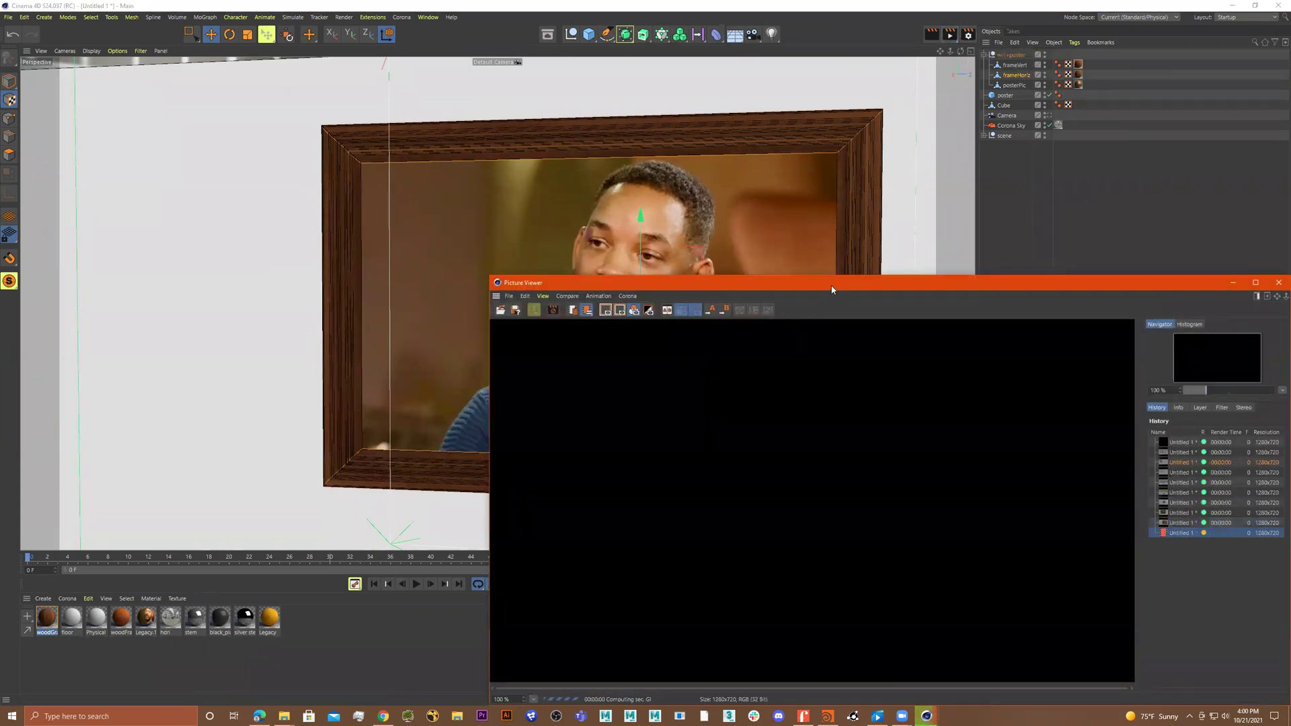
{"action": "left_click_drag", "start_coordinate": [831, 290], "coordinate": [579, 119]}
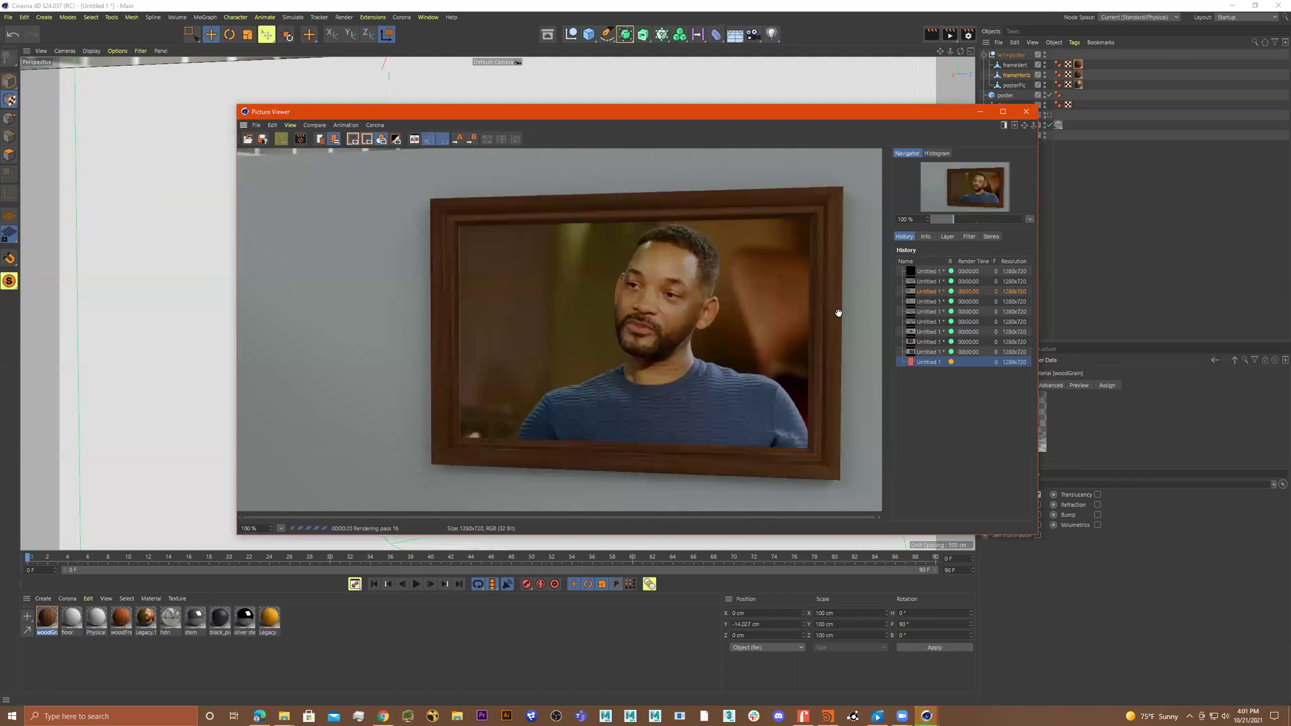
{"action": "left_click", "coordinate": [1026, 111]}
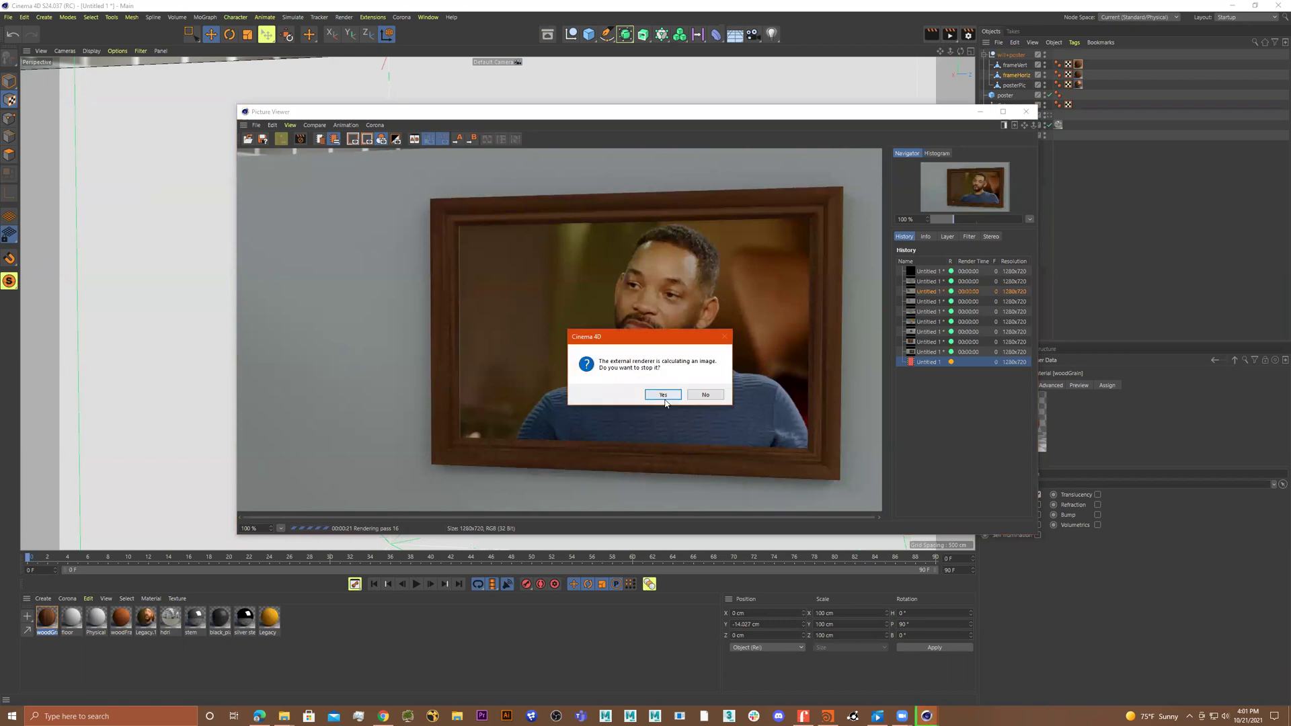
{"action": "left_click", "coordinate": [665, 395]}
Step: Render the whole room with the framed portrait, desk, chair and mannequin in the Picture Viewer
{"action": "right_click_drag", "start_coordinate": [688, 370], "coordinate": [579, 384], "text": "alt"}
{"action": "left_click_drag", "start_coordinate": [579, 383], "coordinate": [609, 335], "text": "alt"}
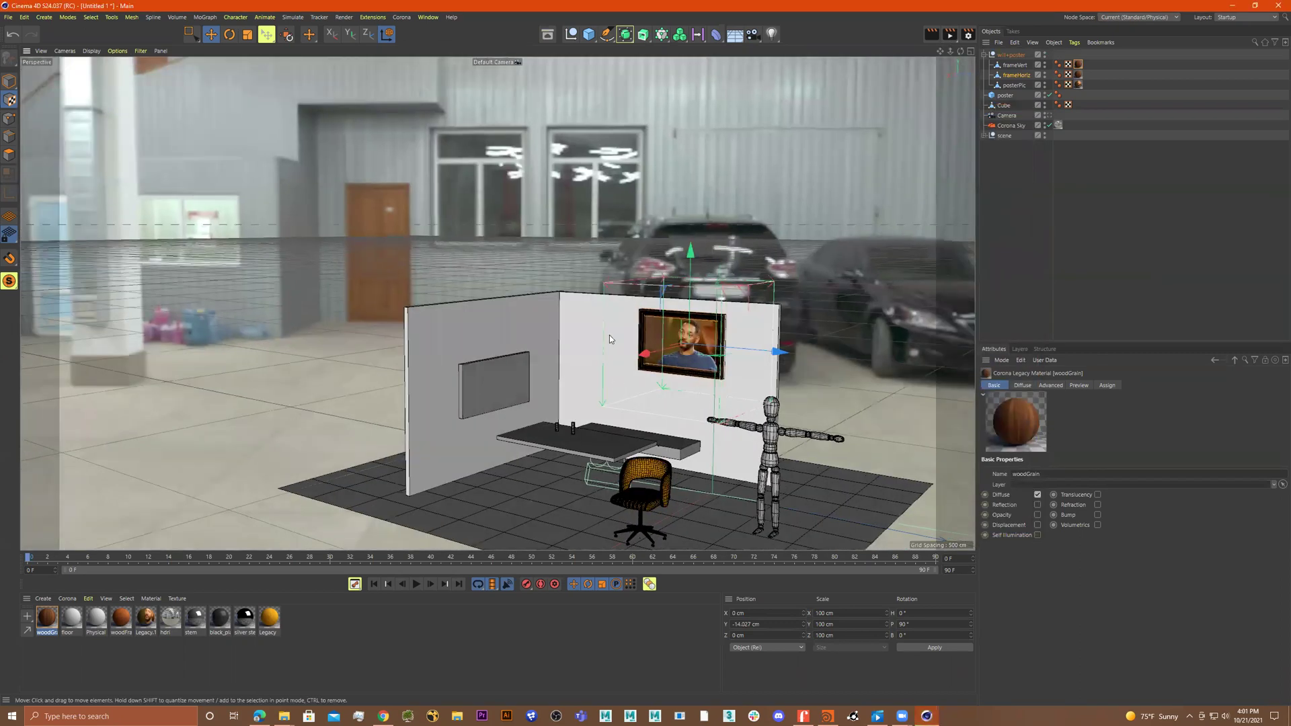
{"action": "middle_click_drag", "start_coordinate": [599, 381], "coordinate": [567, 333], "text": "alt"}
{"action": "scroll", "coordinate": [566, 333], "scroll_direction": "up", "scroll_amount": 6}
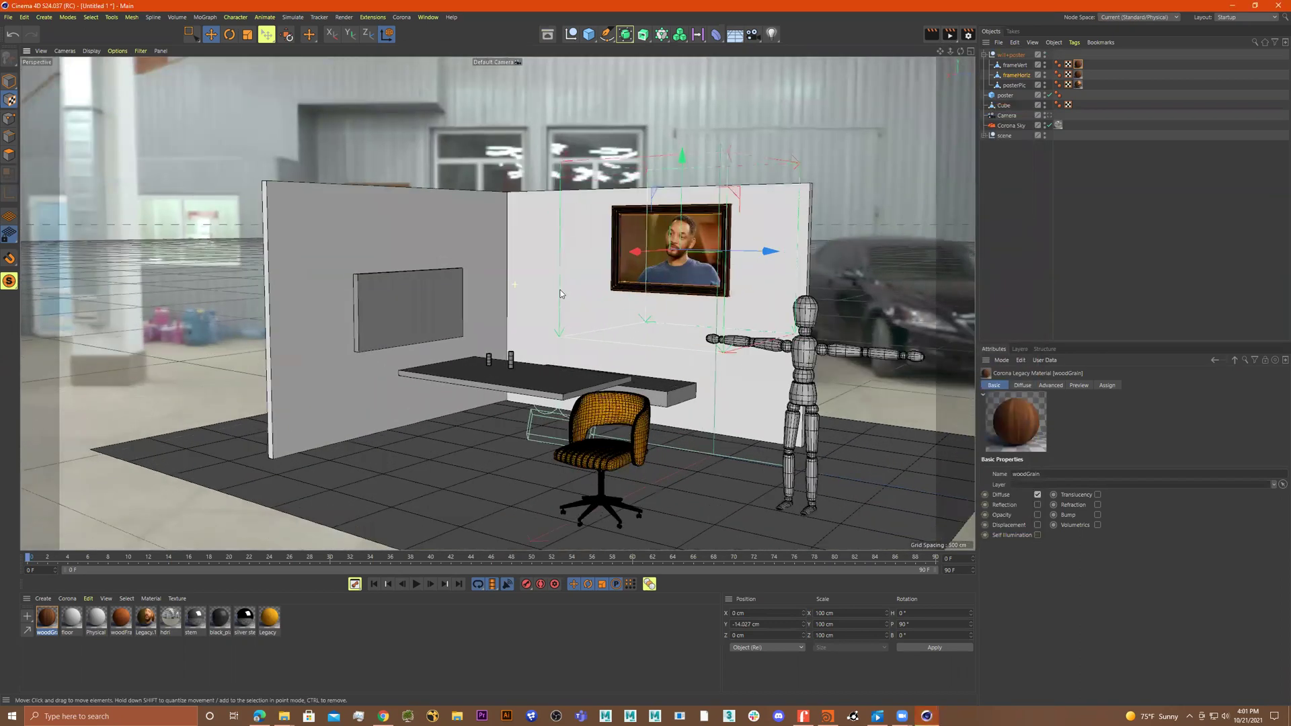
{"action": "left_click_drag", "start_coordinate": [507, 259], "coordinate": [508, 261], "text": "alt"}
{"action": "middle_click_drag", "start_coordinate": [509, 260], "coordinate": [515, 234], "text": "alt"}
{"action": "right_click_drag", "start_coordinate": [514, 233], "coordinate": [556, 232], "text": "alt"}
{"action": "left_click_drag", "start_coordinate": [556, 233], "coordinate": [551, 228], "text": "alt"}
{"action": "middle_click_drag", "start_coordinate": [551, 229], "coordinate": [588, 217], "text": "alt"}
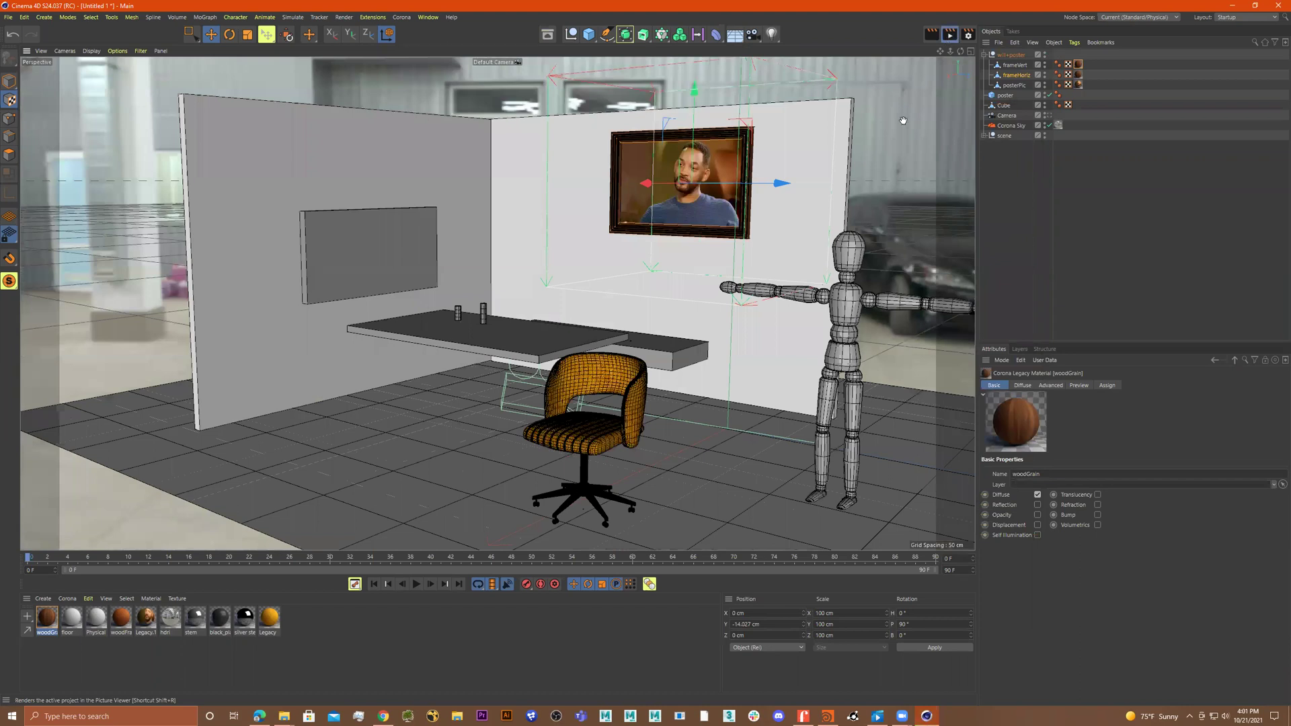
{"action": "left_click", "coordinate": [949, 34]}
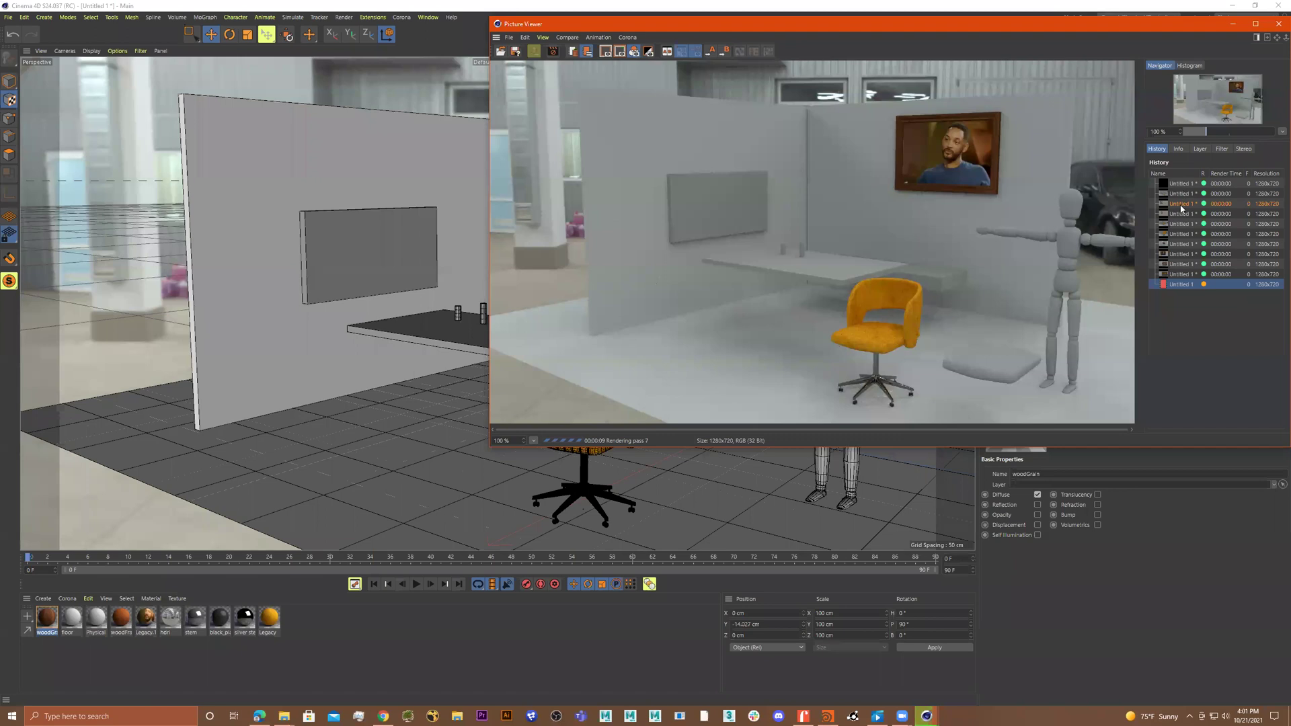
Step: Review the renders in the Picture Viewer history from first to latest and close the viewer
{"action": "left_click", "coordinate": [1192, 185]}
{"action": "key", "text": "Down"}
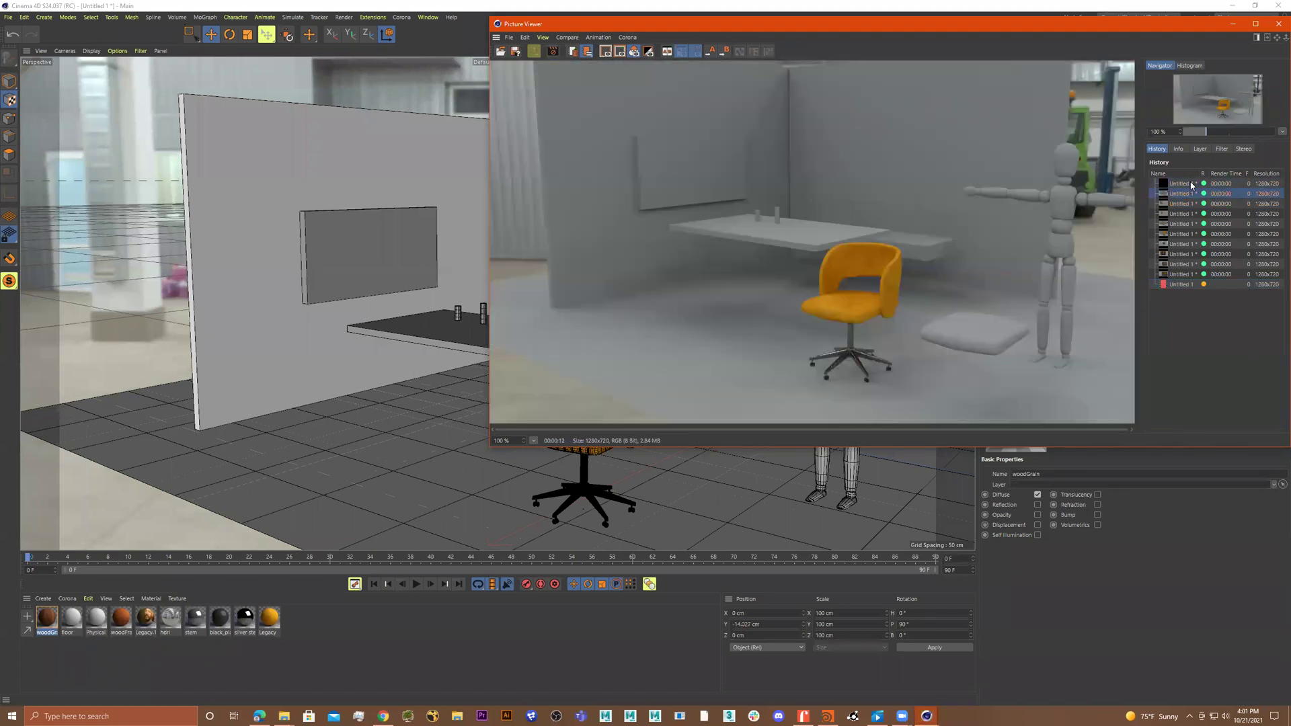
{"action": "key", "text": "Down"}
{"action": "key", "text": "Down"}
{"action": "key", "text": "Down"}
{"action": "key", "text": "Down"}
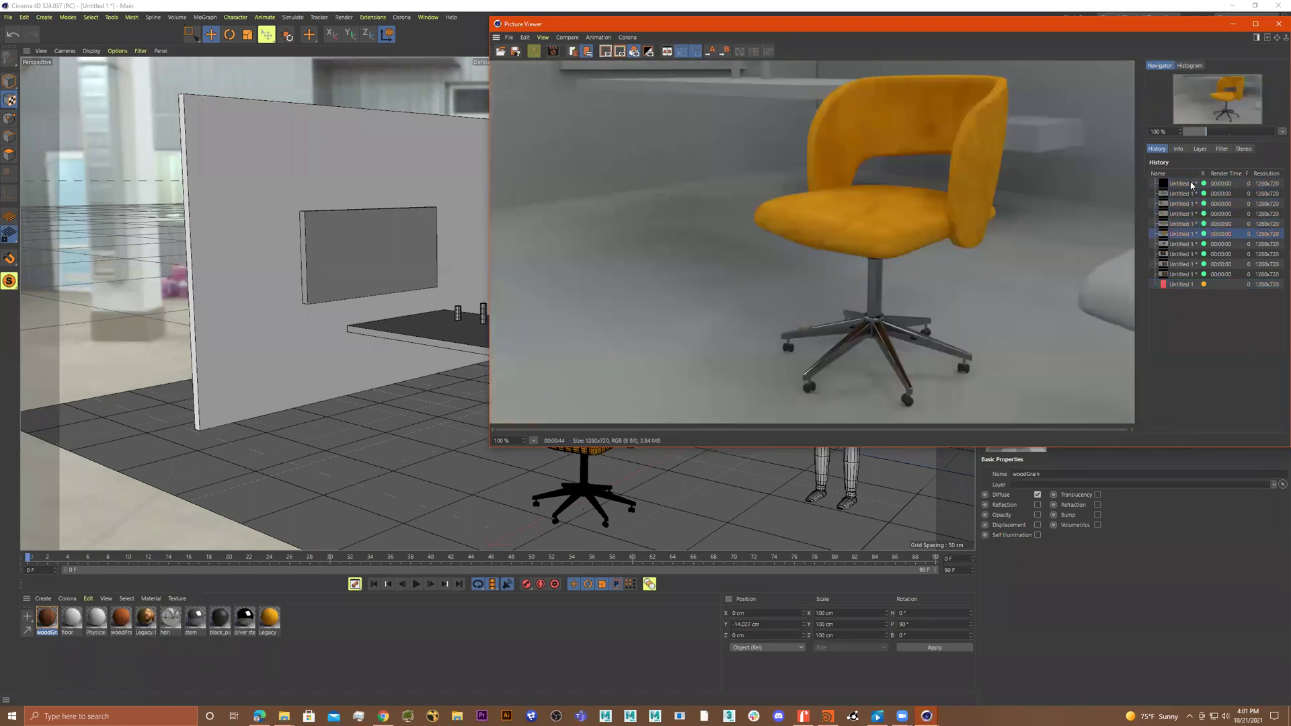
{"action": "key", "text": "Down"}
{"action": "key", "text": "Down"}
{"action": "key", "text": "Down"}
{"action": "key", "text": "Down"}
{"action": "key", "text": "Down"}
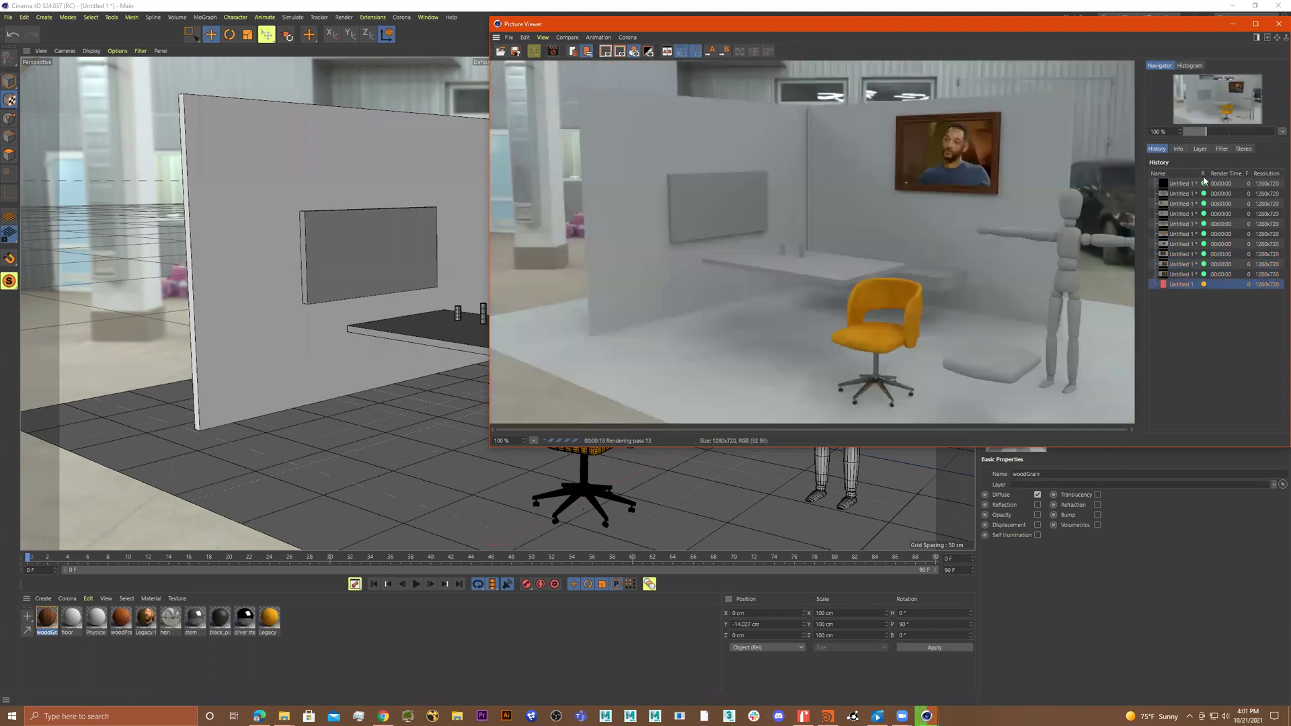
{"action": "left_click", "coordinate": [1278, 24]}
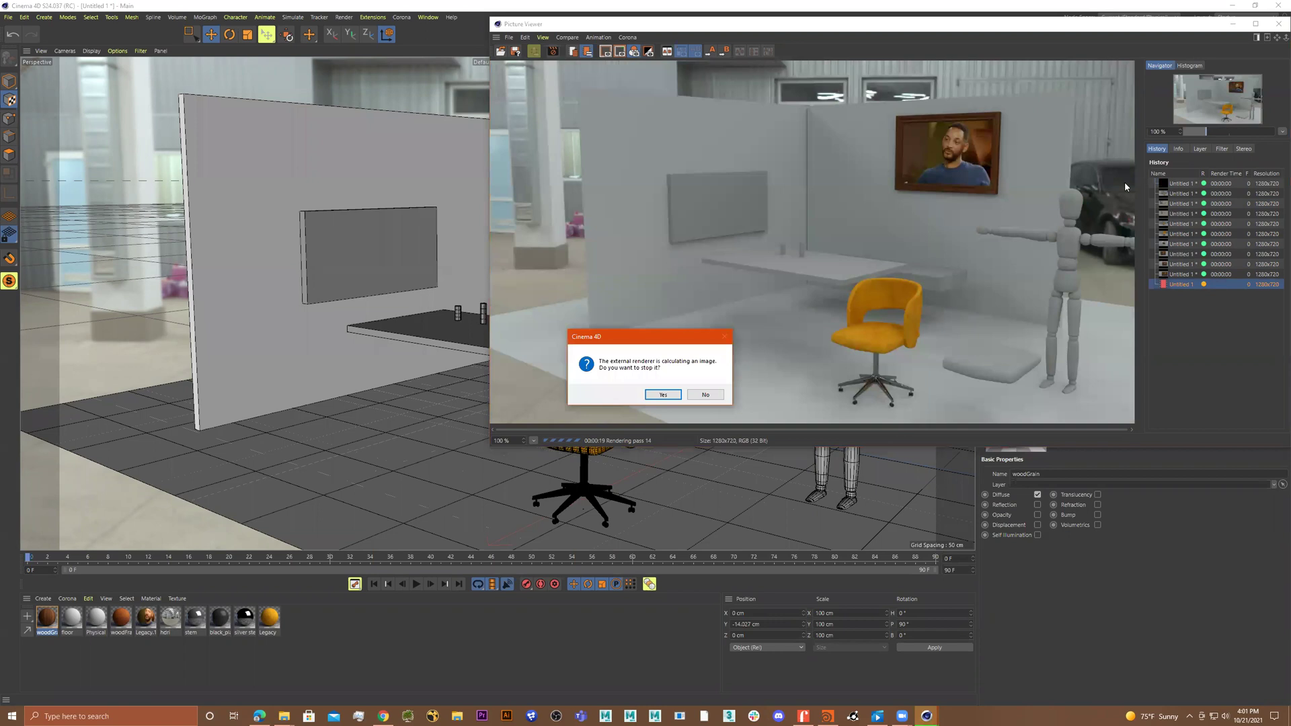